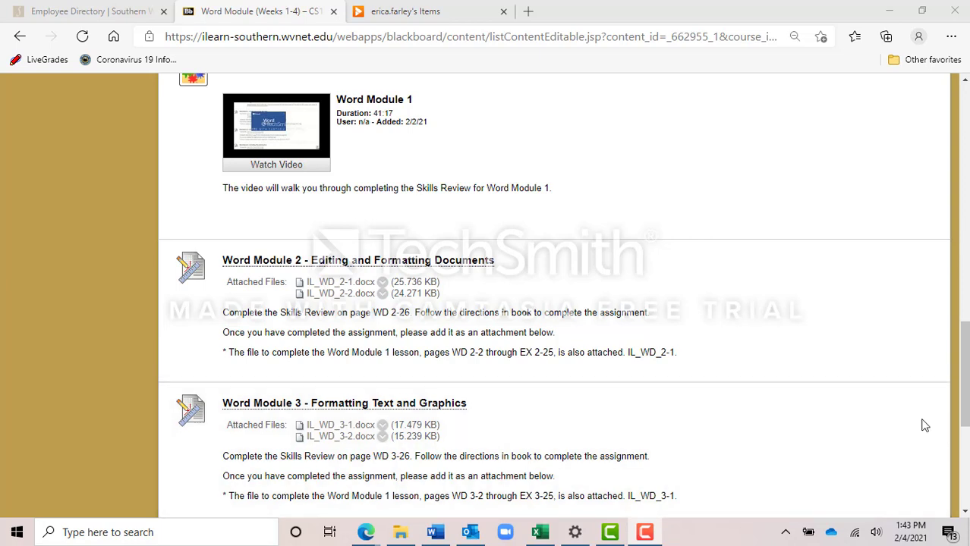
# Step: Open the IL_WD_2-1.docx file attached to Word Module 2, enable editing in Word and display the review tools
pyautogui.click(332, 283)
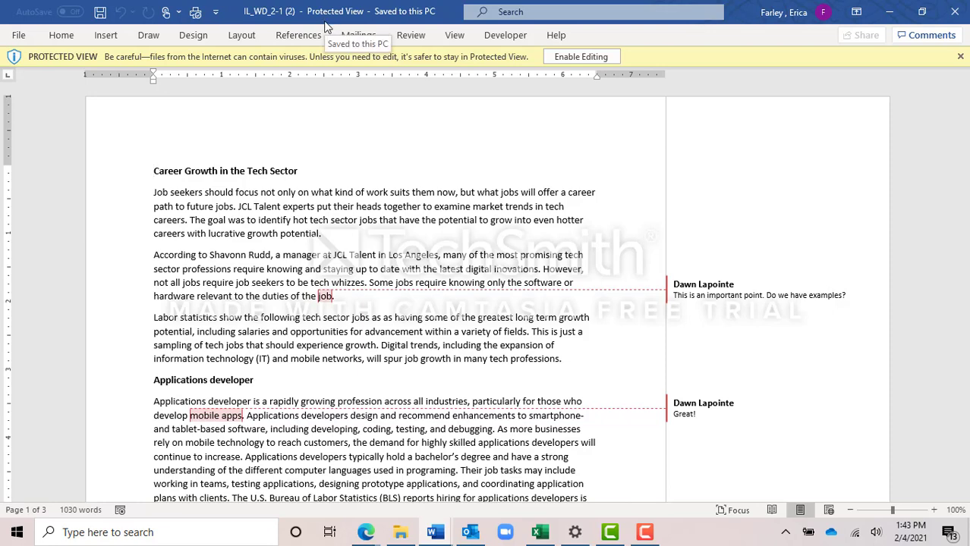
pyautogui.click(567, 55)
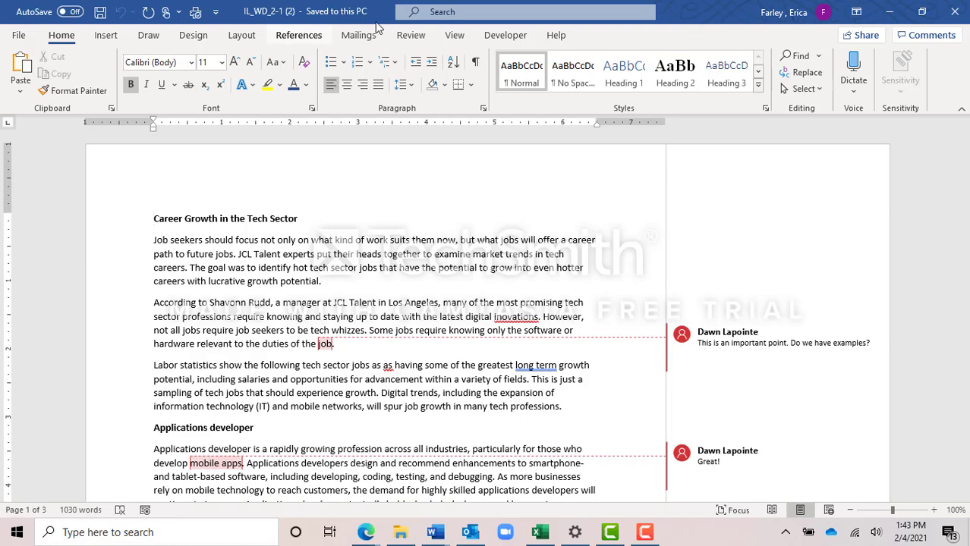
pyautogui.click(410, 36)
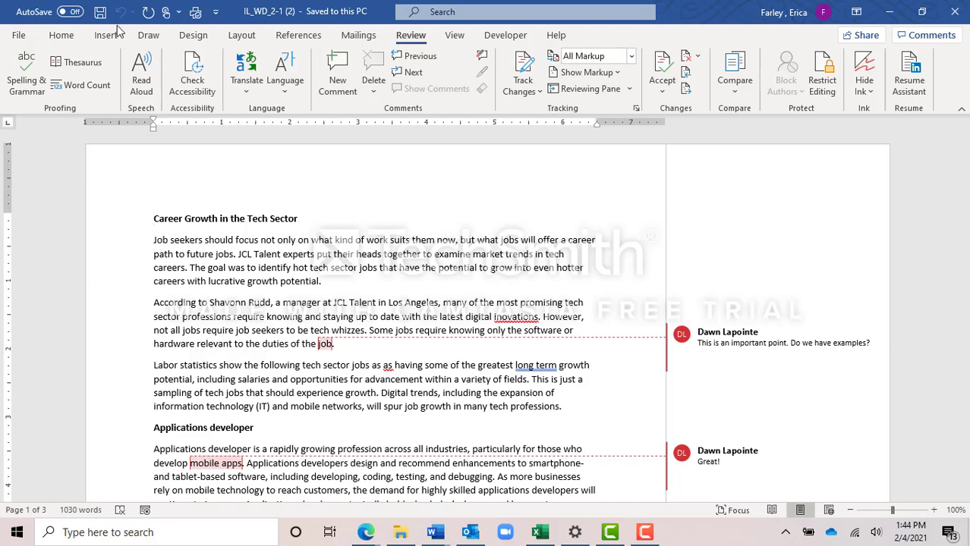
# Step: Start saving a copy of the document in the "Spring 2021 CS 103 - completed assignments" folder on the Lexar (E:) drive
pyautogui.click(29, 37)
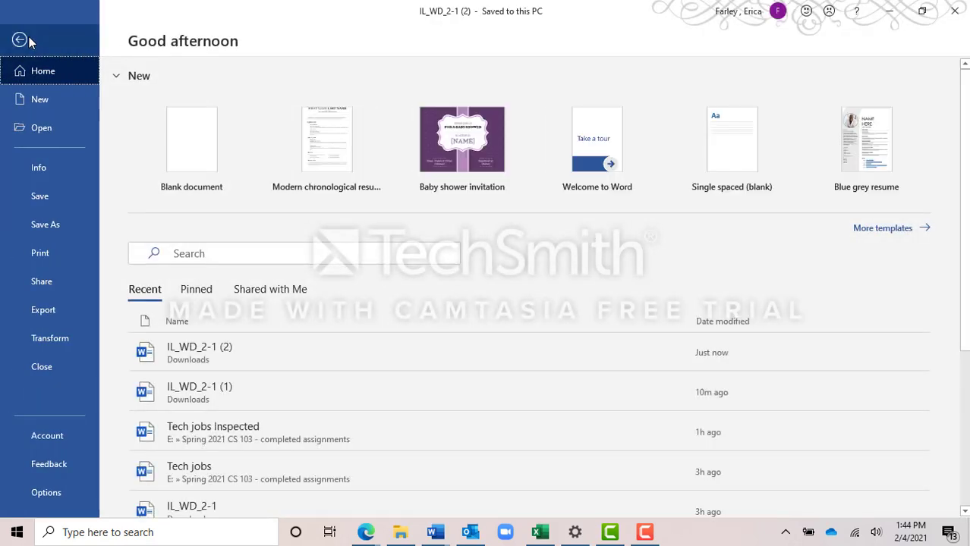
pyautogui.click(68, 217)
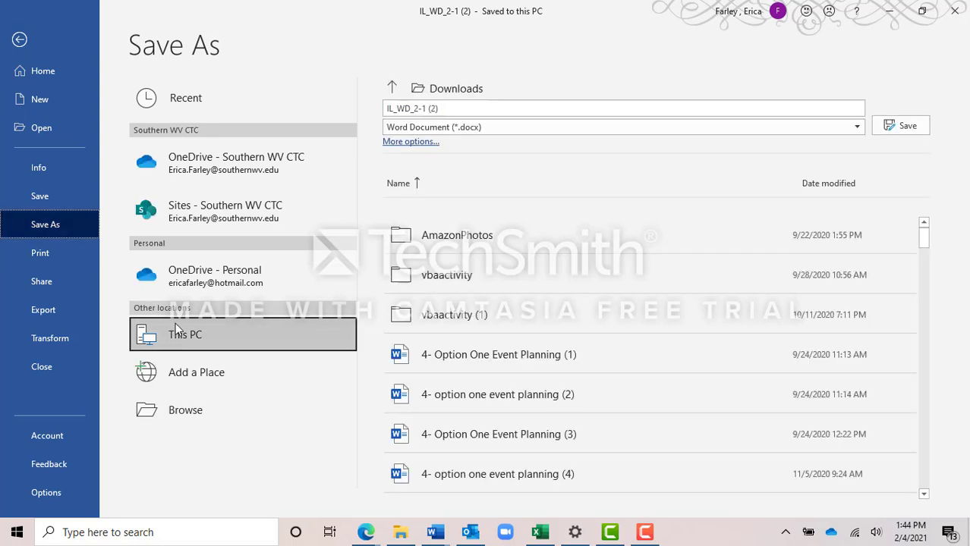
pyautogui.click(213, 412)
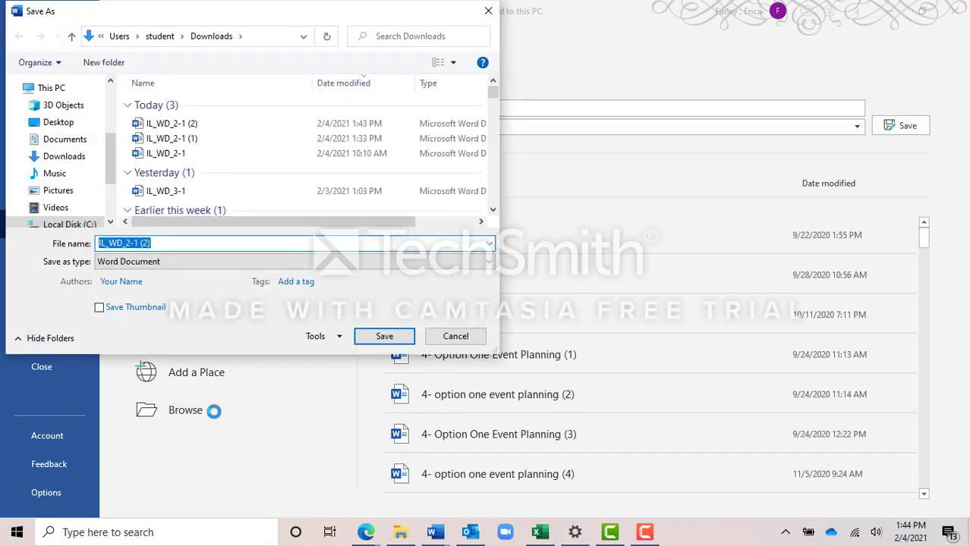
pyautogui.scroll(-1, 93, 214)
pyautogui.scroll(-1, 93, 215)
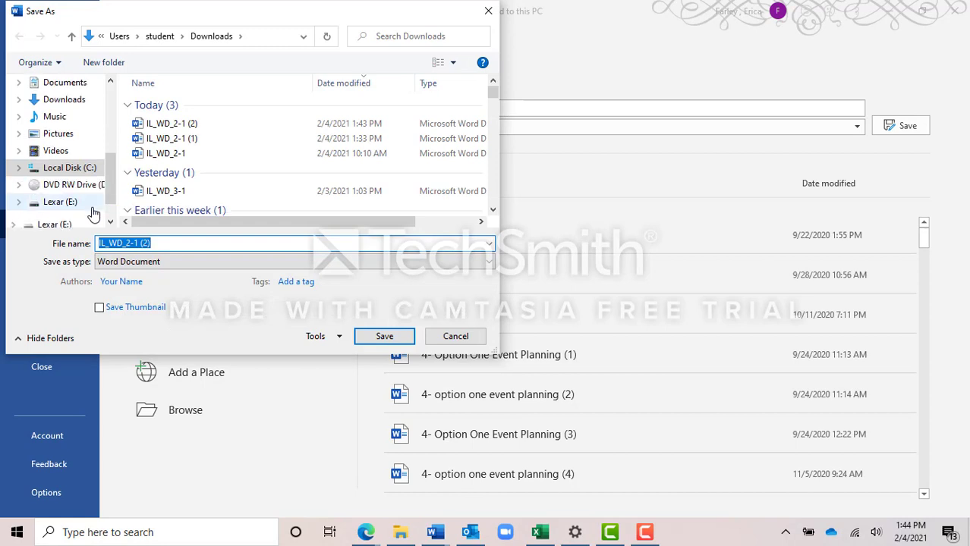
pyautogui.click(94, 210)
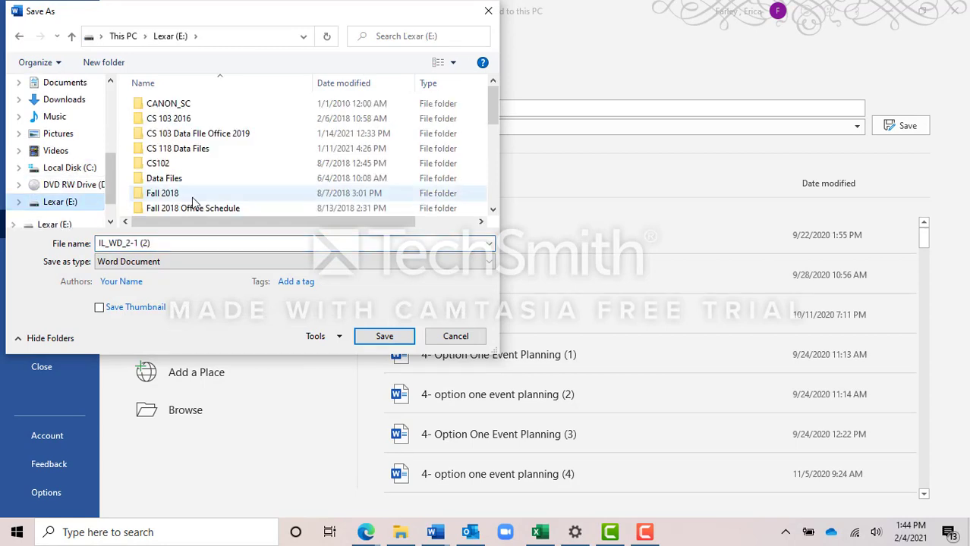
pyautogui.scroll(-1, 190, 199)
pyautogui.scroll(-1, 259, 144)
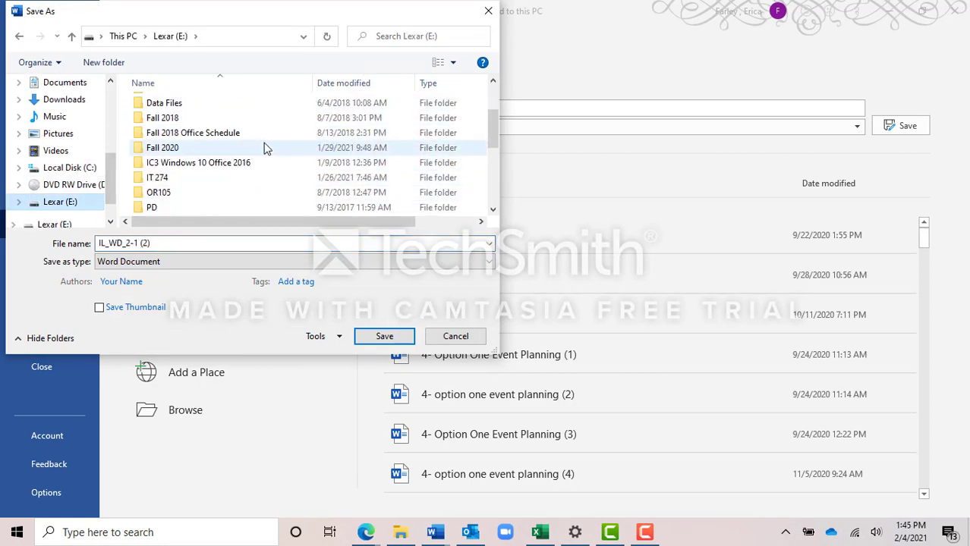
pyautogui.scroll(-2, 257, 171)
pyautogui.click(255, 167)
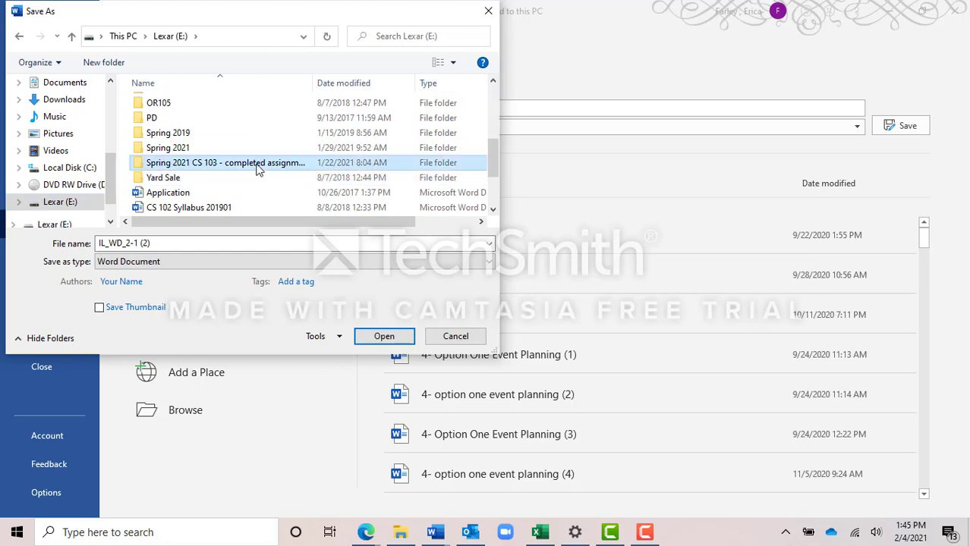
pyautogui.doubleClick(225, 166)
# Step: Name the document copy TechJobs and save it as a Word Document
pyautogui.moveTo(162, 244); pyautogui.dragTo(103, 243)
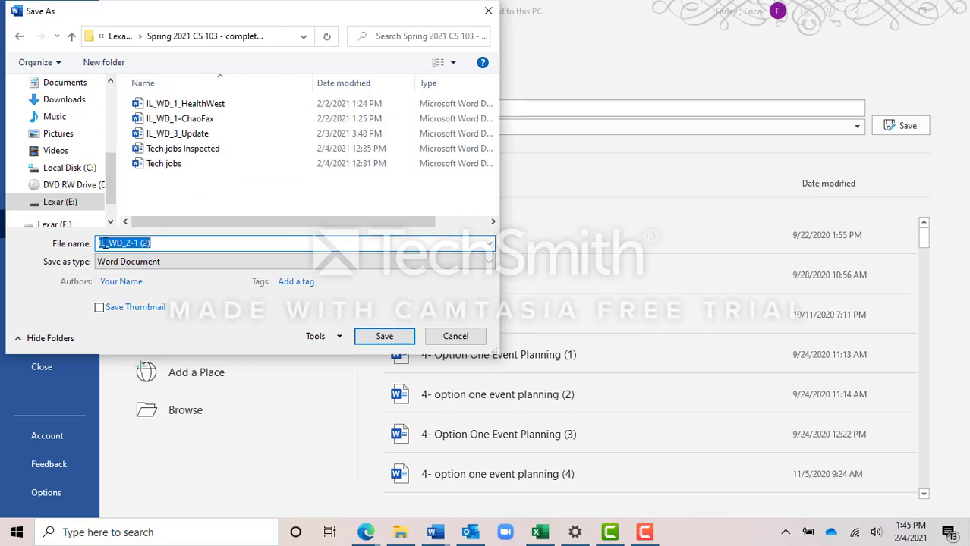
pyautogui.write('Tech')
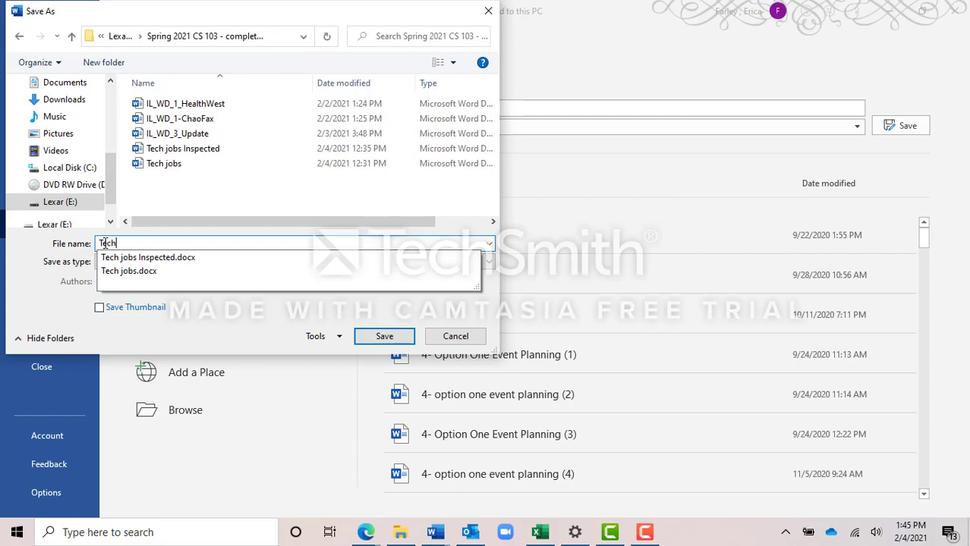
pyautogui.write('Jobs')
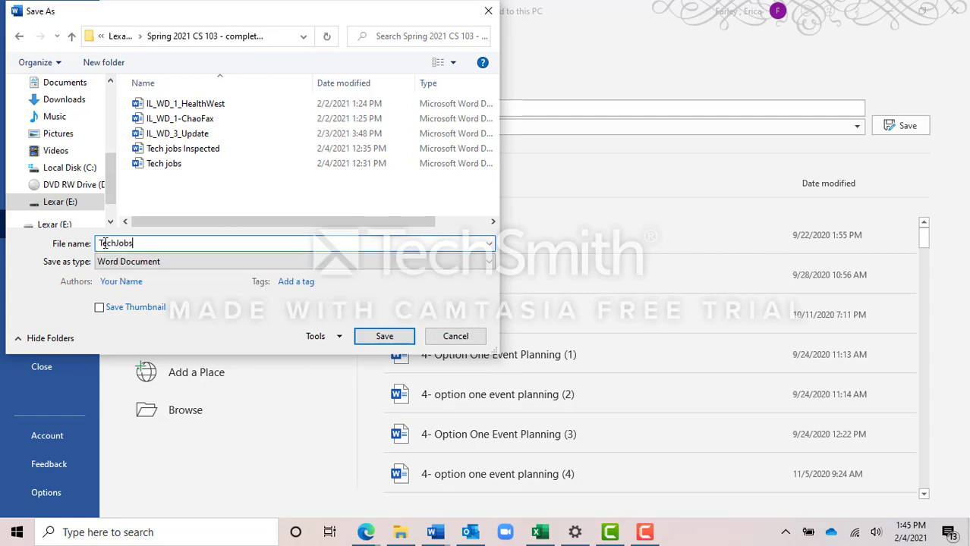
pyautogui.press('Return')
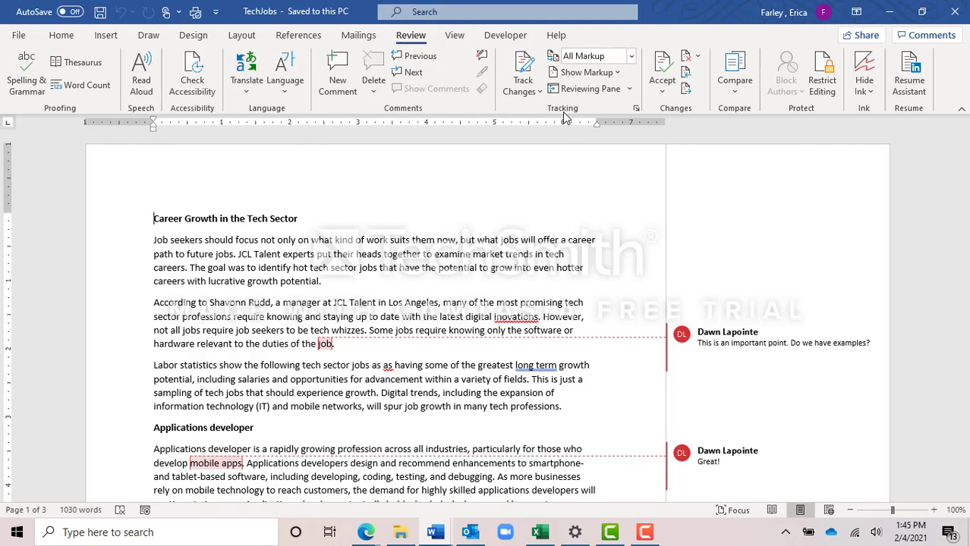
# Step: Set the review display to All Markup and look through the document's existing comments
pyautogui.click(631, 59)
pyautogui.click(605, 93)
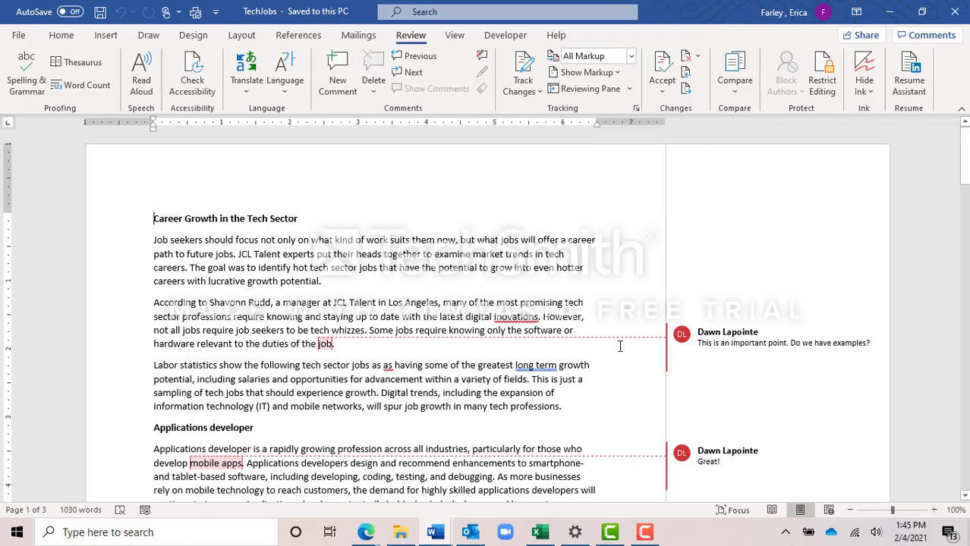
pyautogui.scroll(-6, 767, 324)
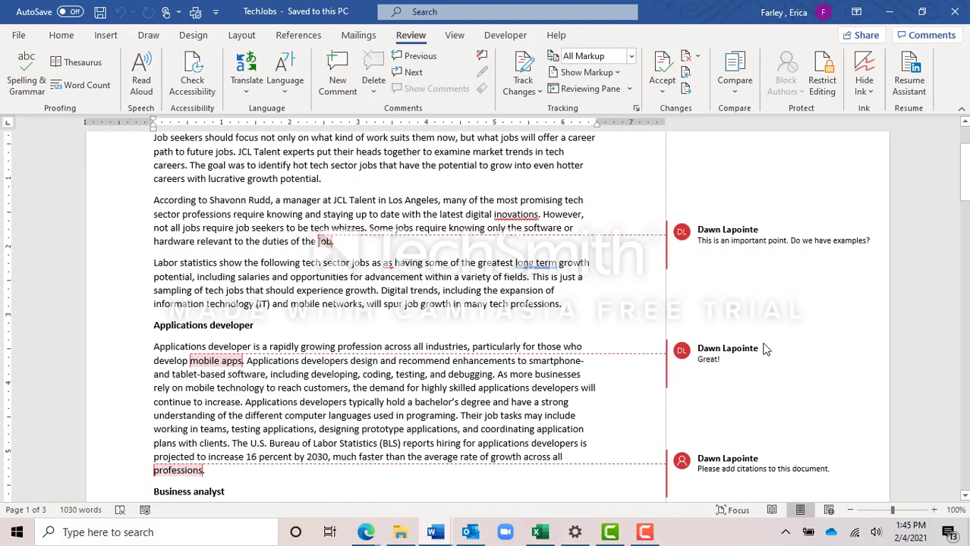
pyautogui.scroll(-10, 779, 390)
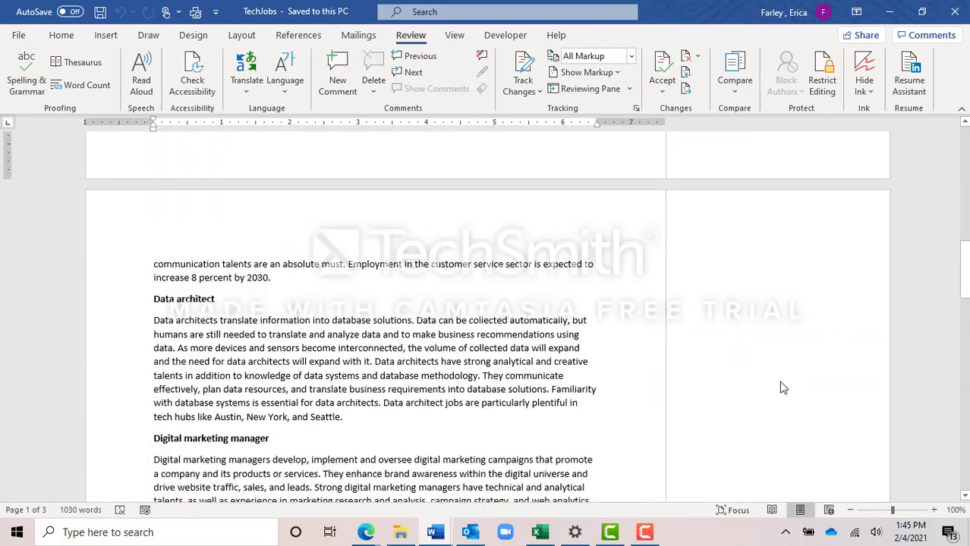
pyautogui.scroll(9, 782, 383)
pyautogui.scroll(7, 785, 377)
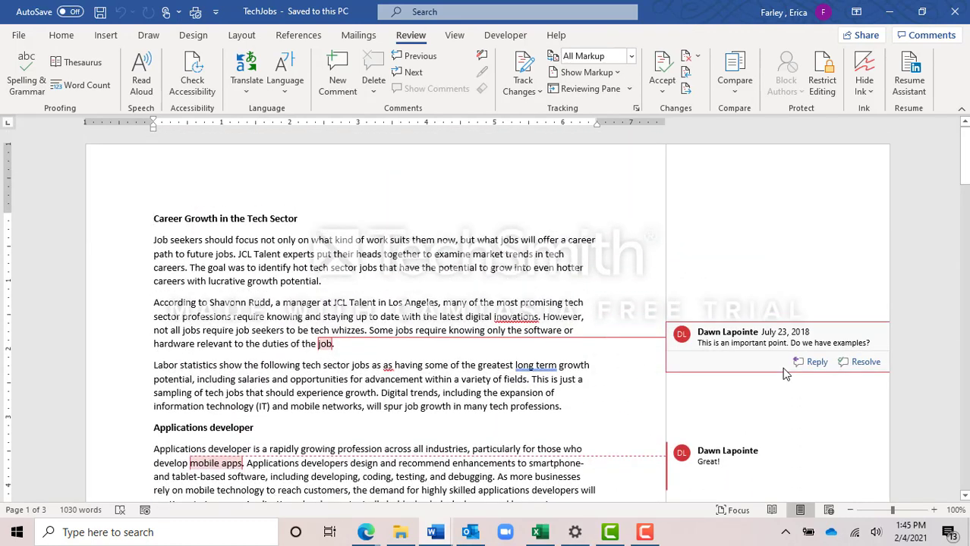
# Step: Add the comment "This title is approved by the web team." to the word "Sector" in the title
pyautogui.click(299, 223)
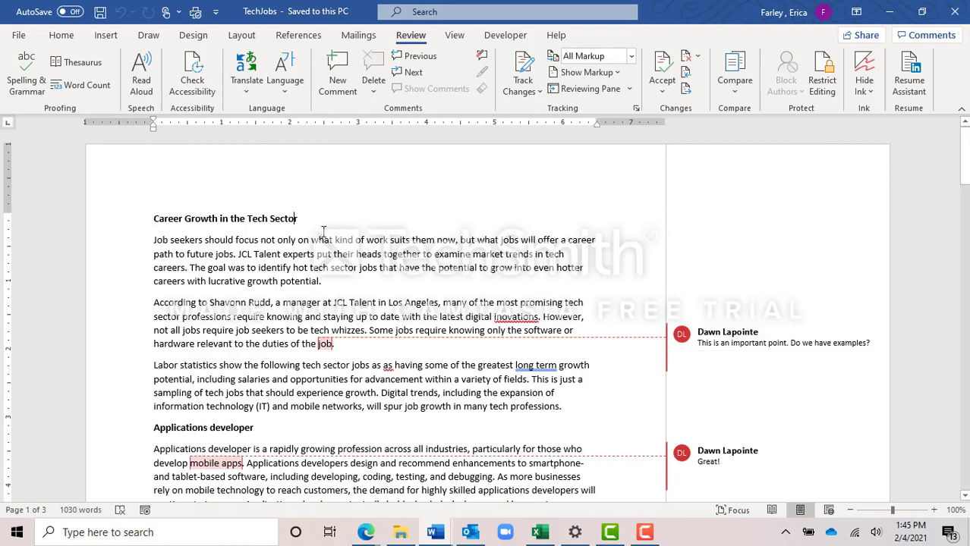
pyautogui.doubleClick(286, 217)
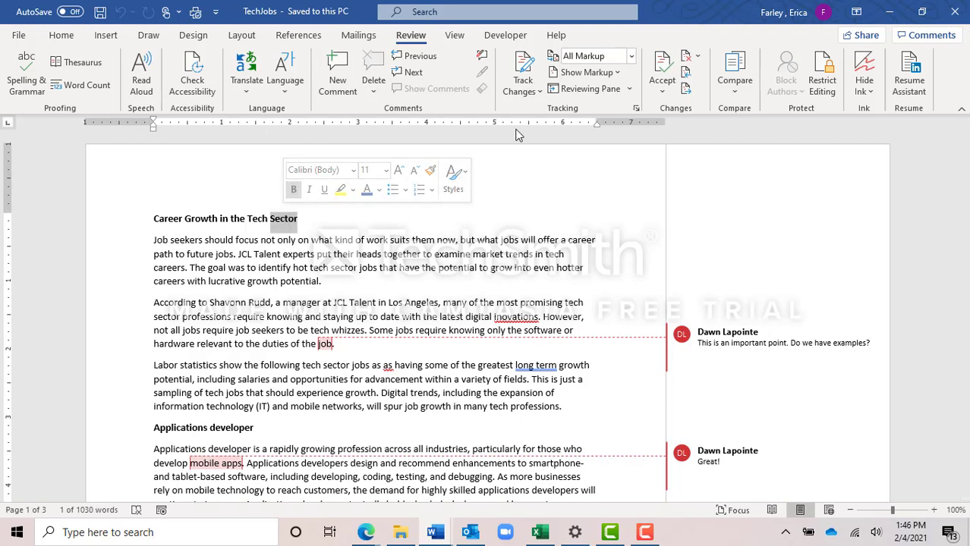
pyautogui.click(338, 79)
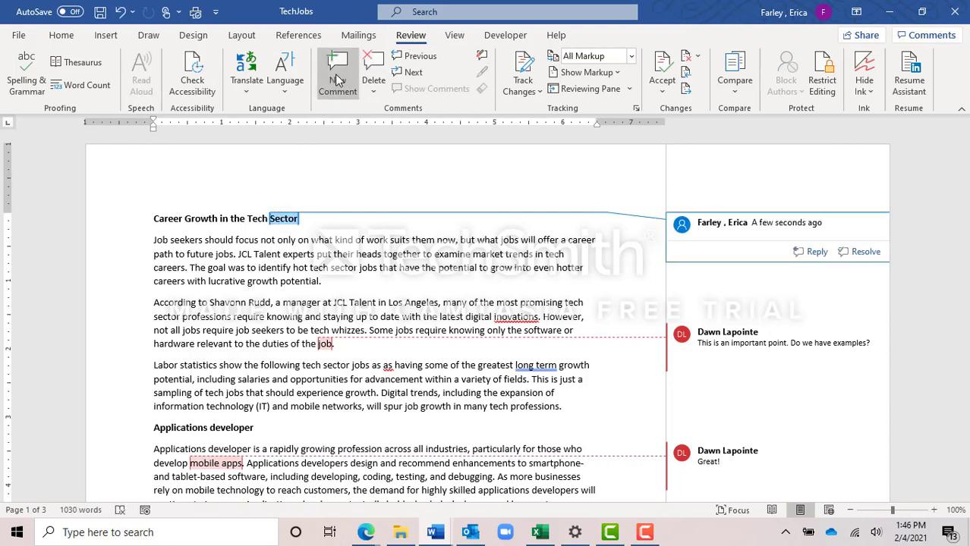
pyautogui.write('This title is approve')
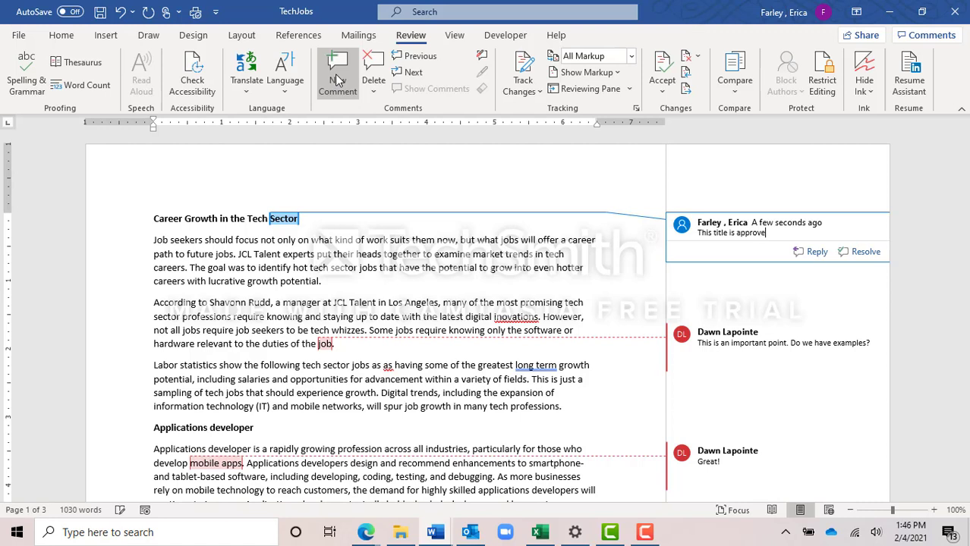
pyautogui.write('d by the web team.')
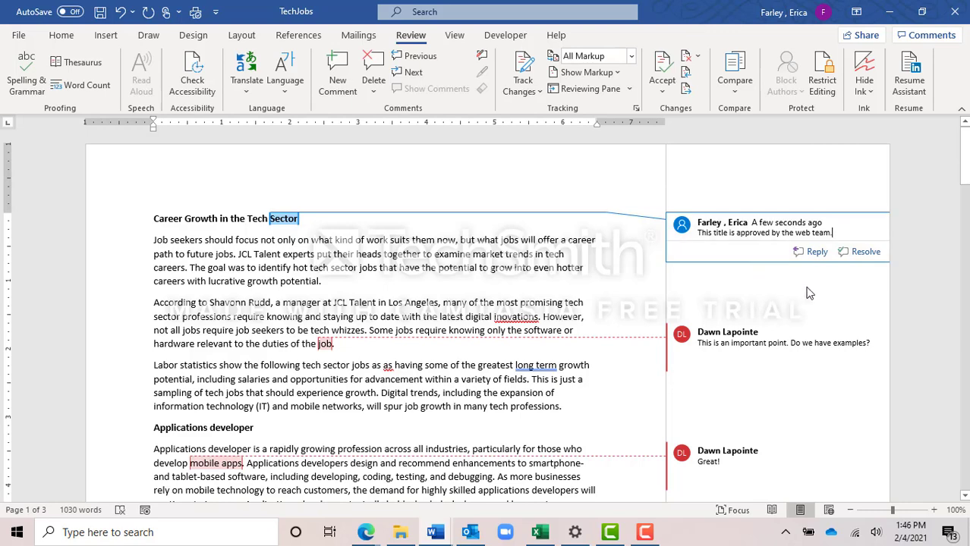
pyautogui.click(490, 256)
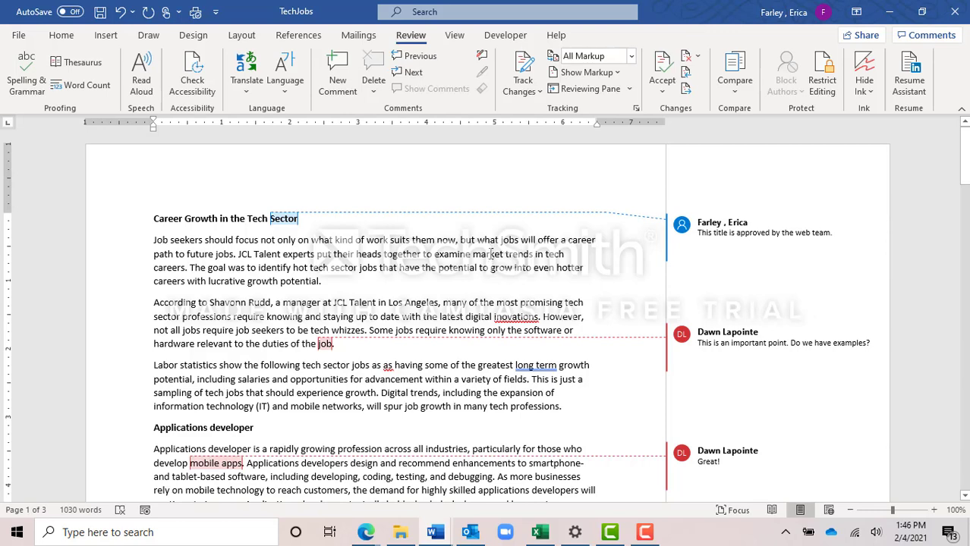
# Step: Reply "I am compiling a list." to the comment asking for examples on the word "job" in the second paragraph
pyautogui.moveTo(746, 228)
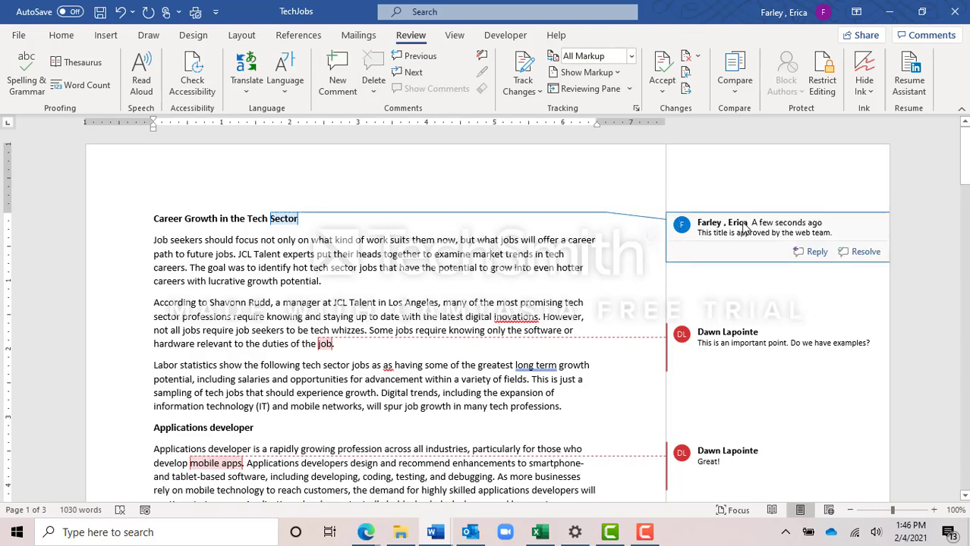
pyautogui.moveTo(738, 341)
pyautogui.click(866, 350)
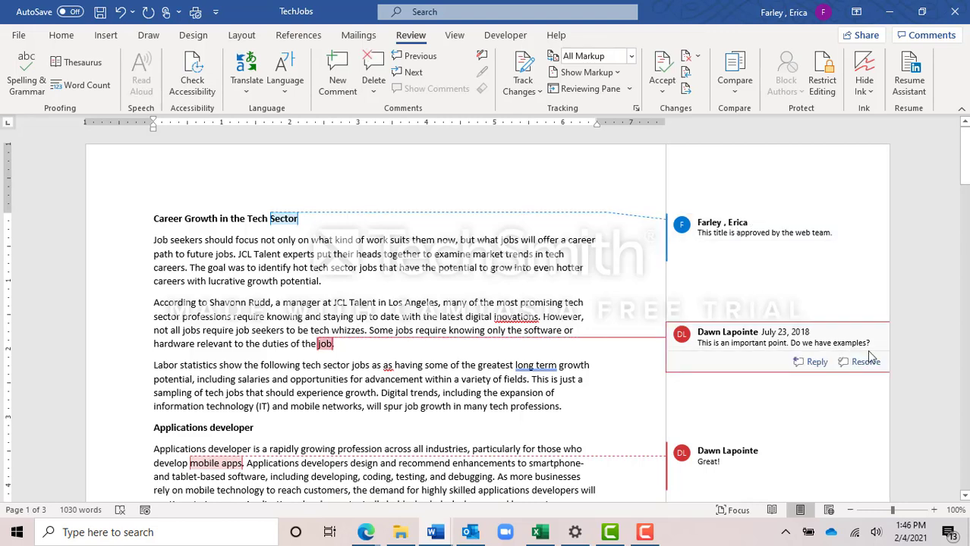
pyautogui.click(817, 362)
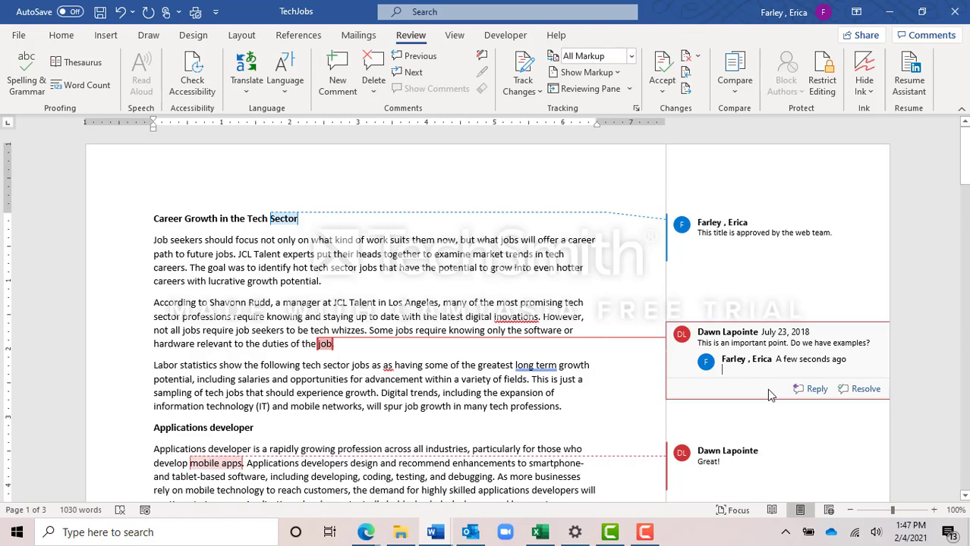
pyautogui.write('I am')
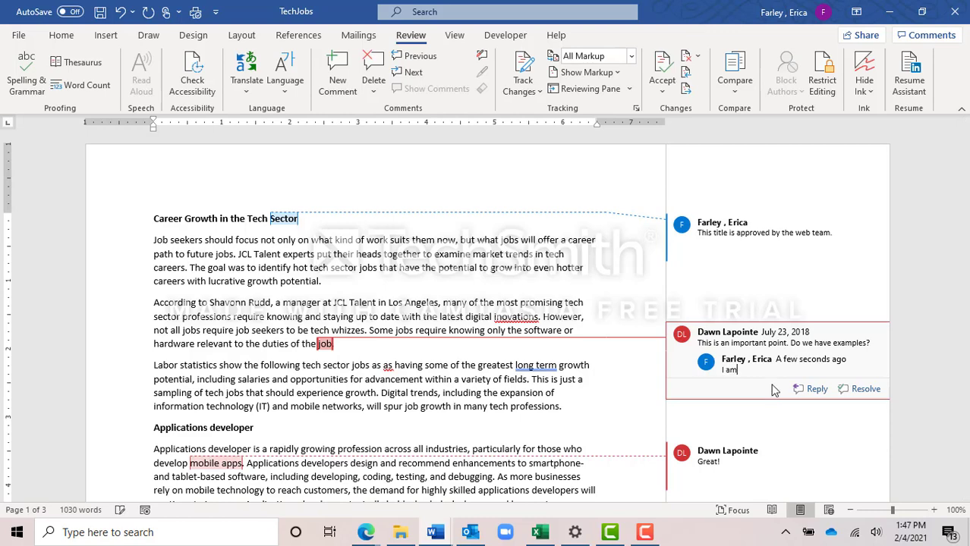
pyautogui.write(' compiling a list.')
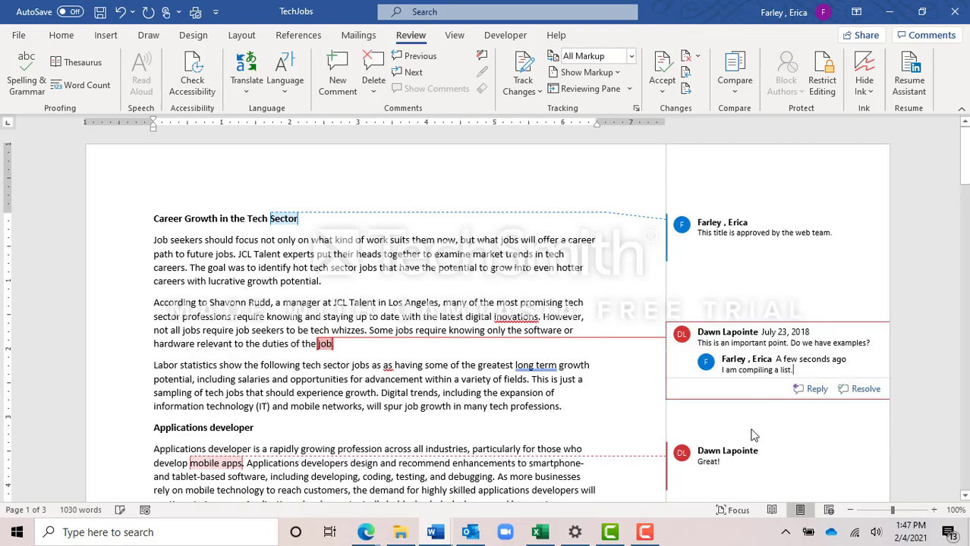
# Step: Delete the "Great!" comment attached to "mobile apps" in the Applications developer section
pyautogui.click(746, 472)
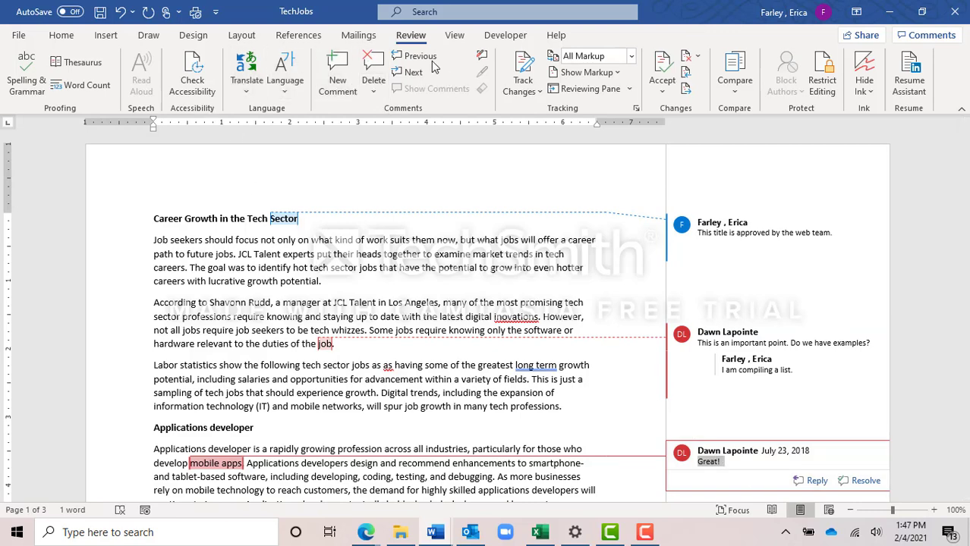
pyautogui.click(367, 68)
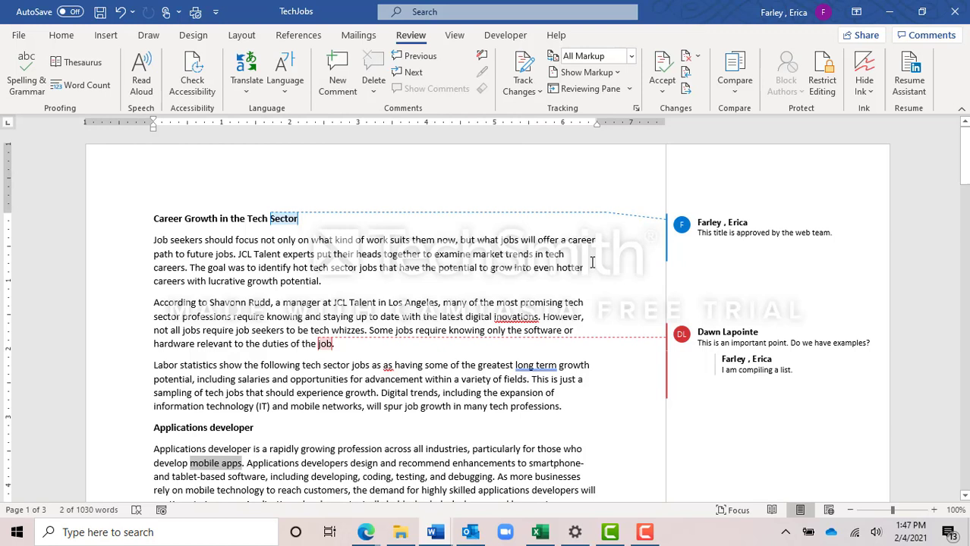
# Step: Add the sentence "I will send it to you." to the end of the "I am compiling a list." reply
pyautogui.click(791, 369)
pyautogui.click(801, 369)
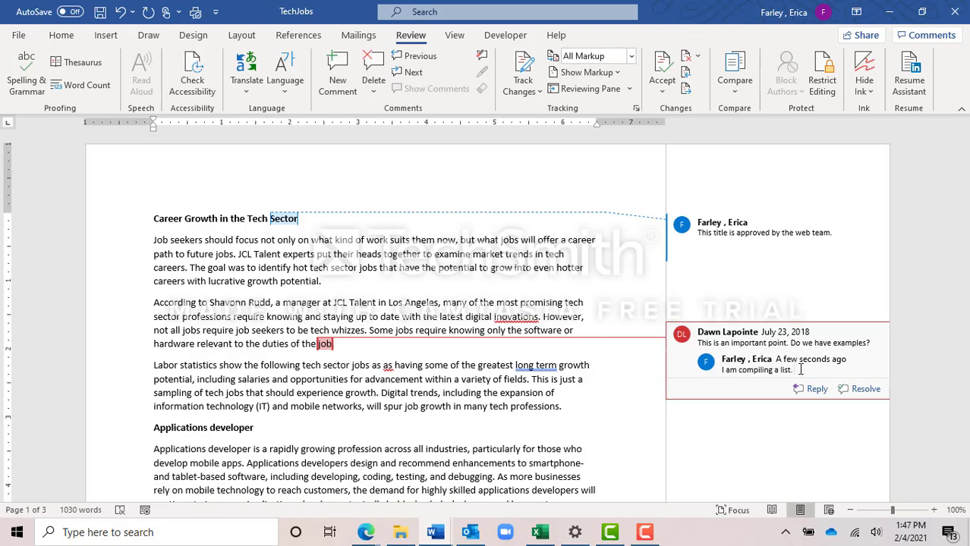
pyautogui.write('I will send it to you.')
# Step: Resolve the "Please add citations to this document." comment at the end of the Applications developer section
pyautogui.scroll(-3, 801, 375)
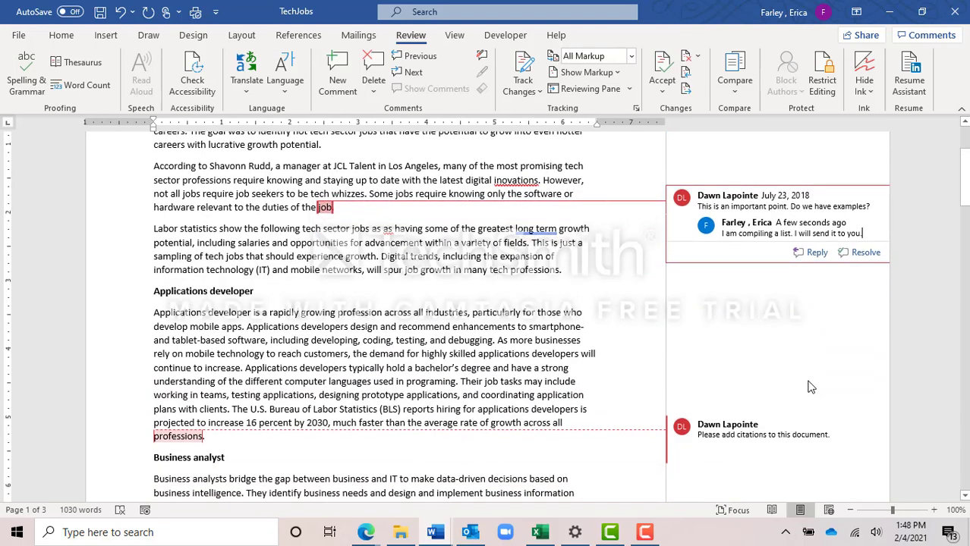
pyautogui.scroll(-2, 804, 383)
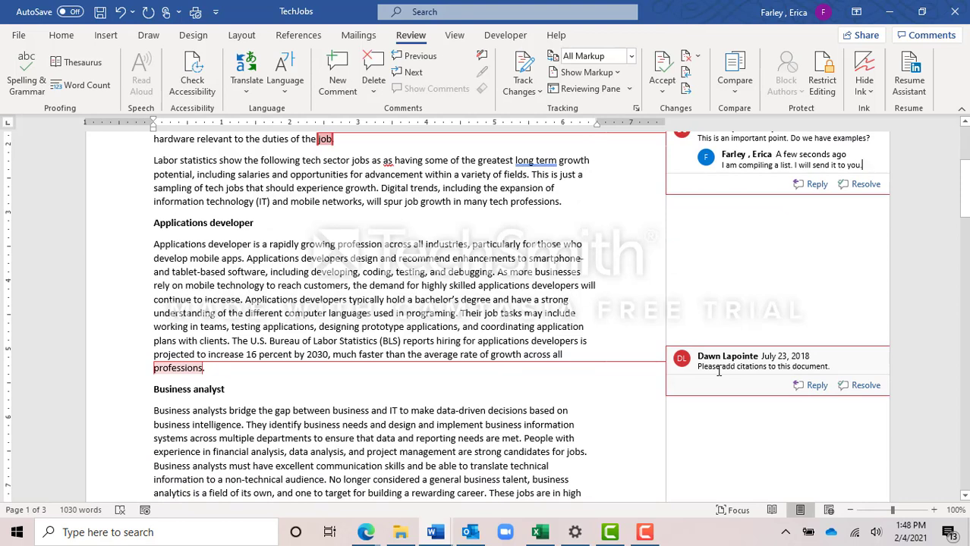
pyautogui.click(866, 386)
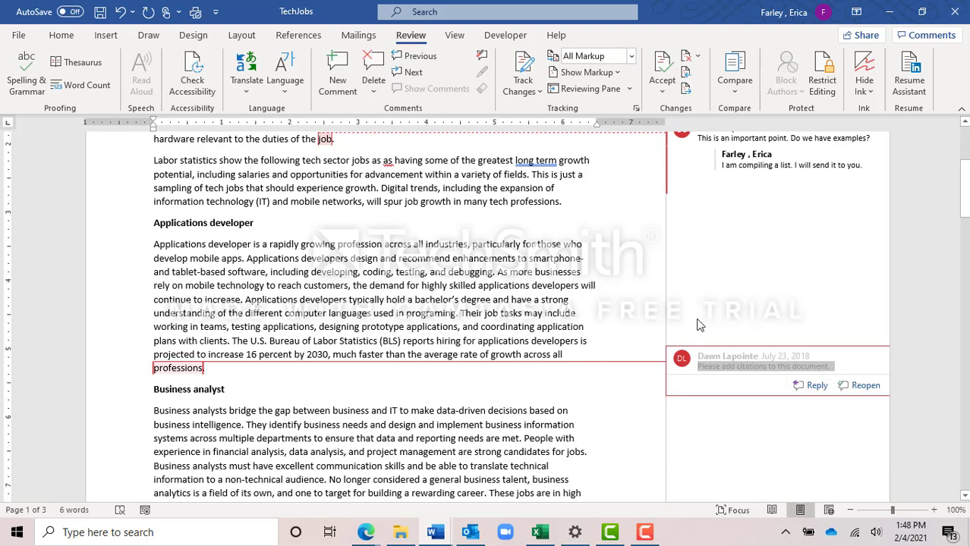
# Step: Undo resolving the "Please add citations to this document." comment, and resolve it again
pyautogui.click(121, 12)
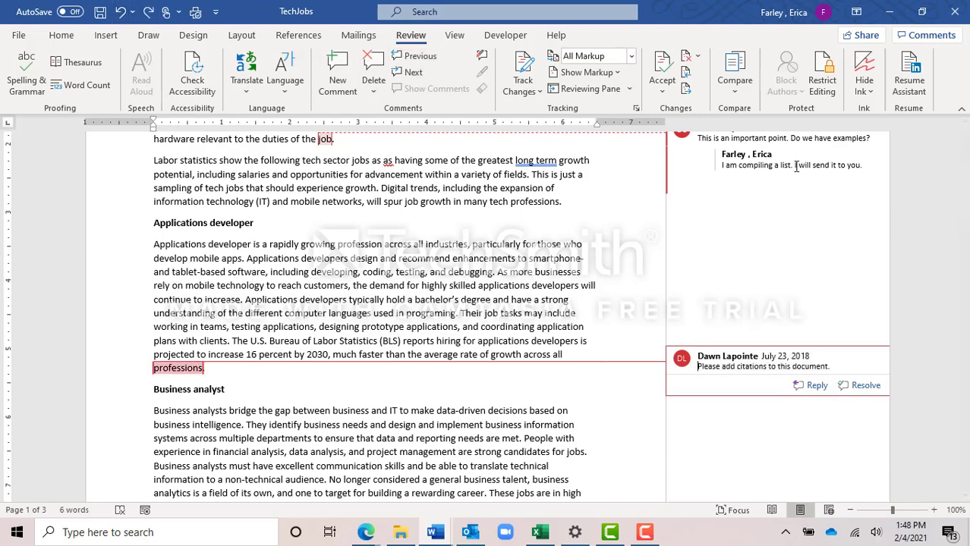
pyautogui.click(865, 386)
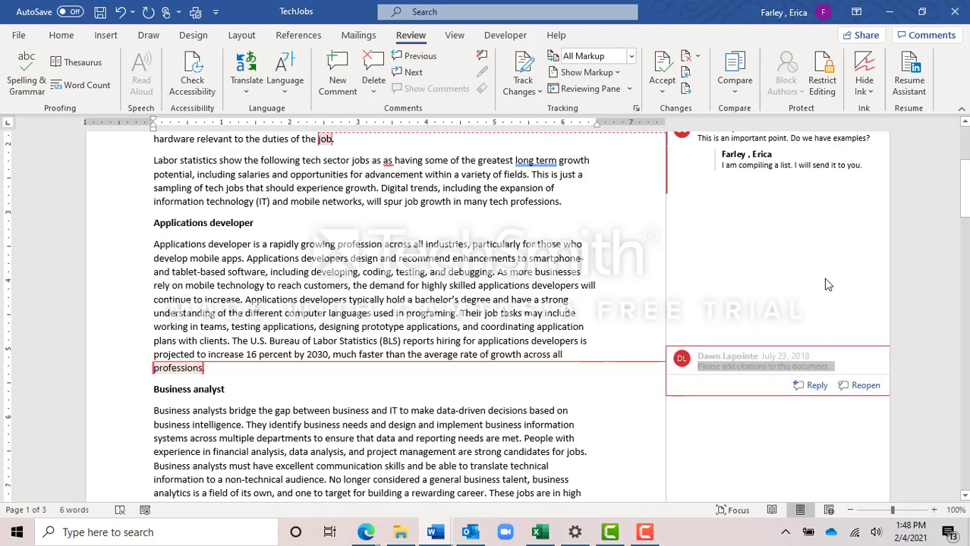
pyautogui.doubleClick(579, 258)
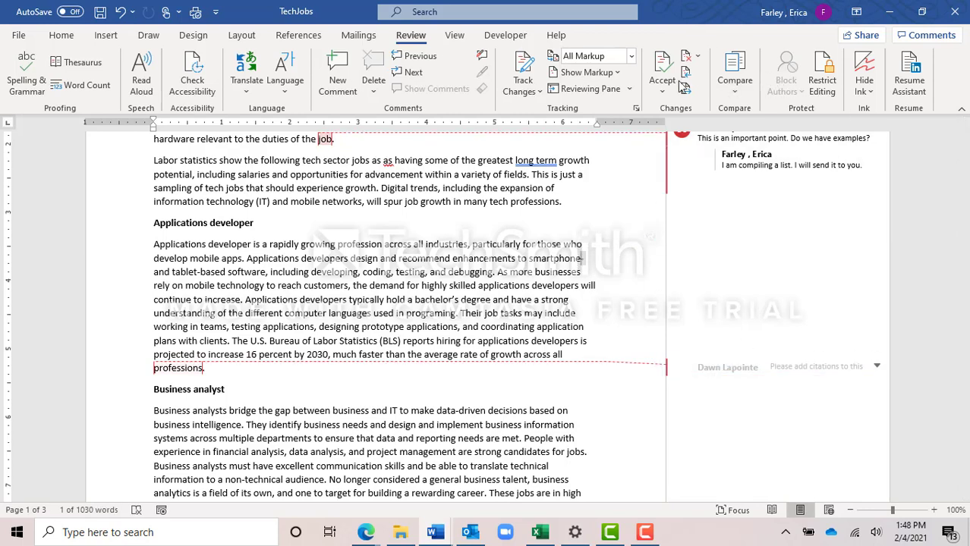
# Step: Set the document's review display to No Markup and save the document
pyautogui.click(632, 58)
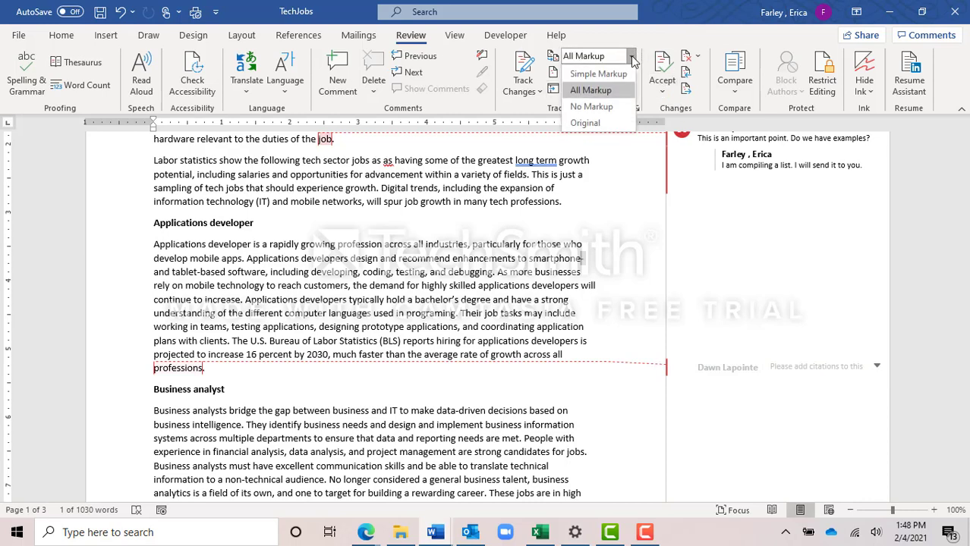
pyautogui.click(617, 107)
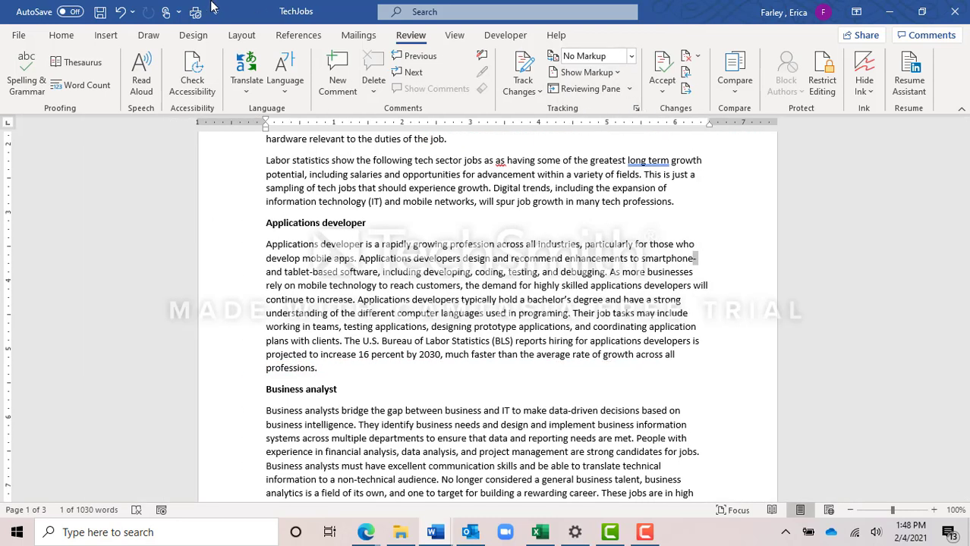
pyautogui.click(101, 13)
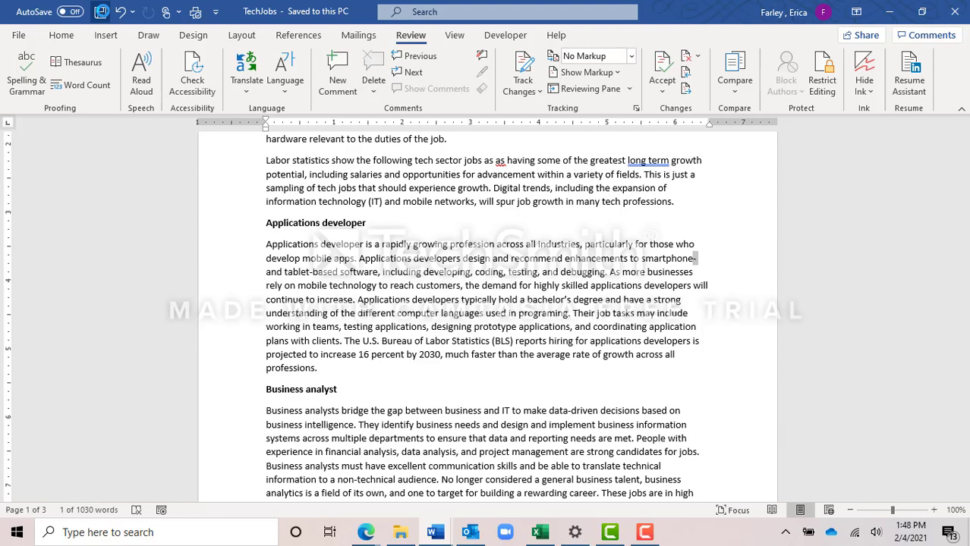
# Step: From the start of the document, replace every occurrence of "talent" with "skill", keeping Match case on
pyautogui.click(65, 38)
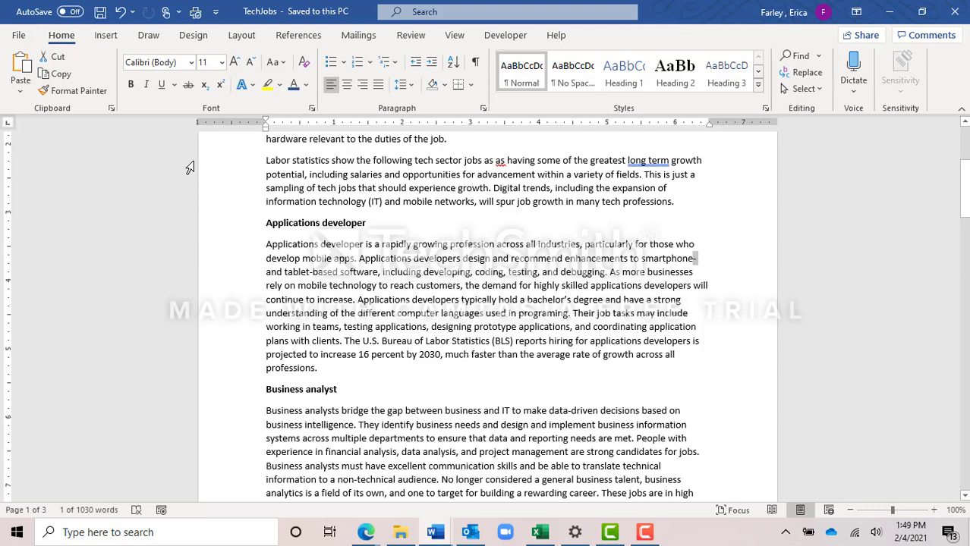
pyautogui.hotkey('ctrl', 'Home')
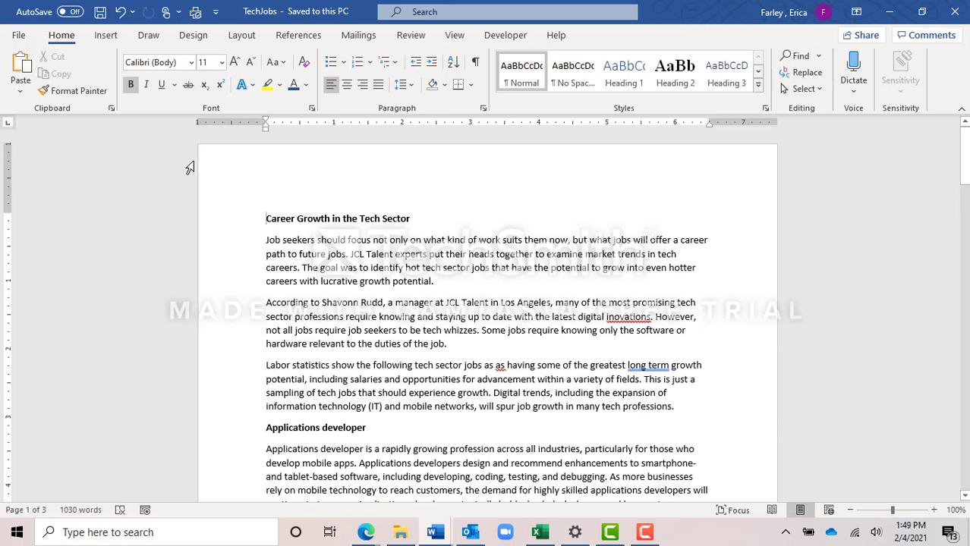
pyautogui.click(808, 79)
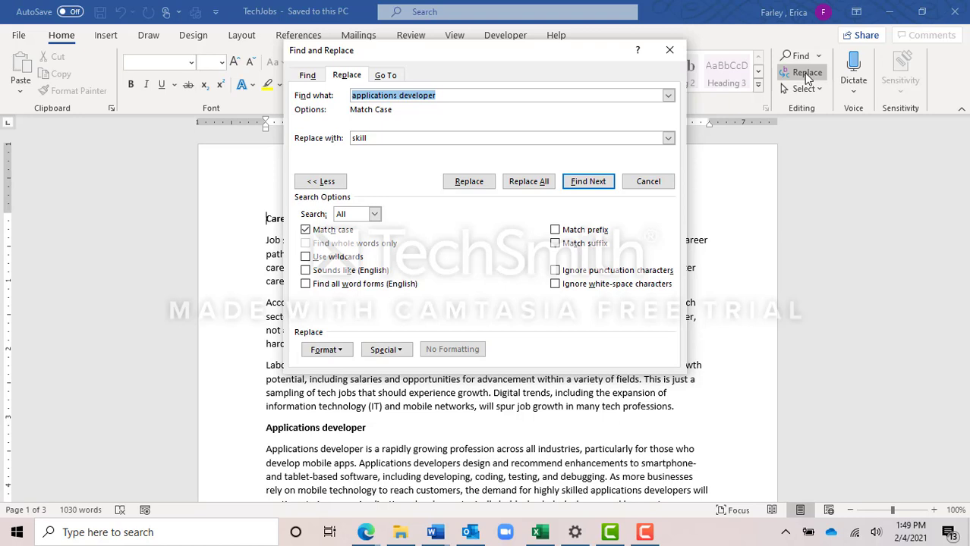
pyautogui.press('BackSpace')
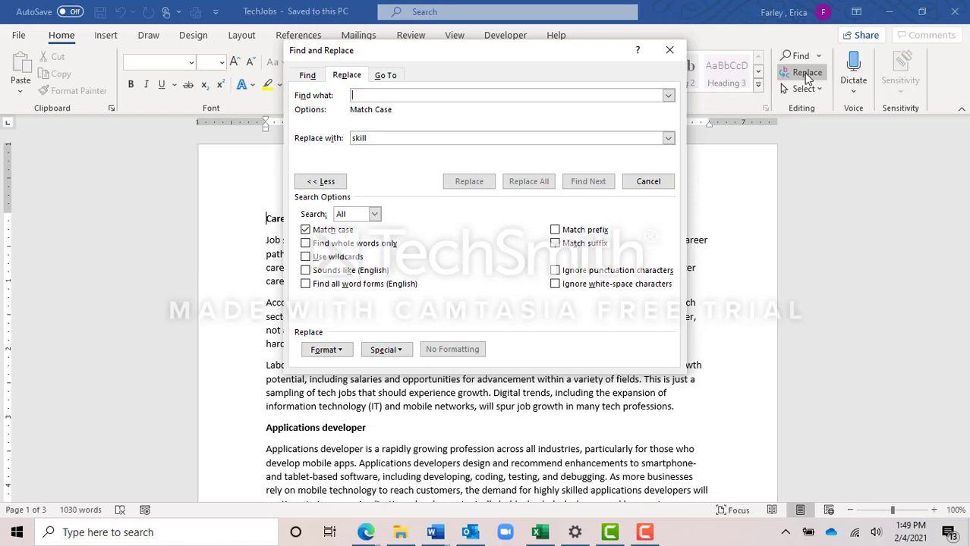
pyautogui.write('talent')
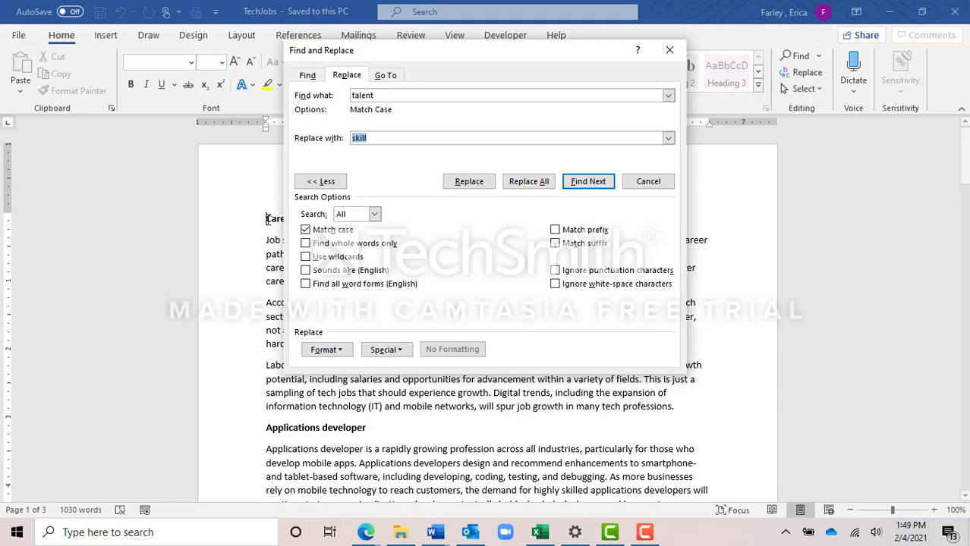
pyautogui.click(305, 230)
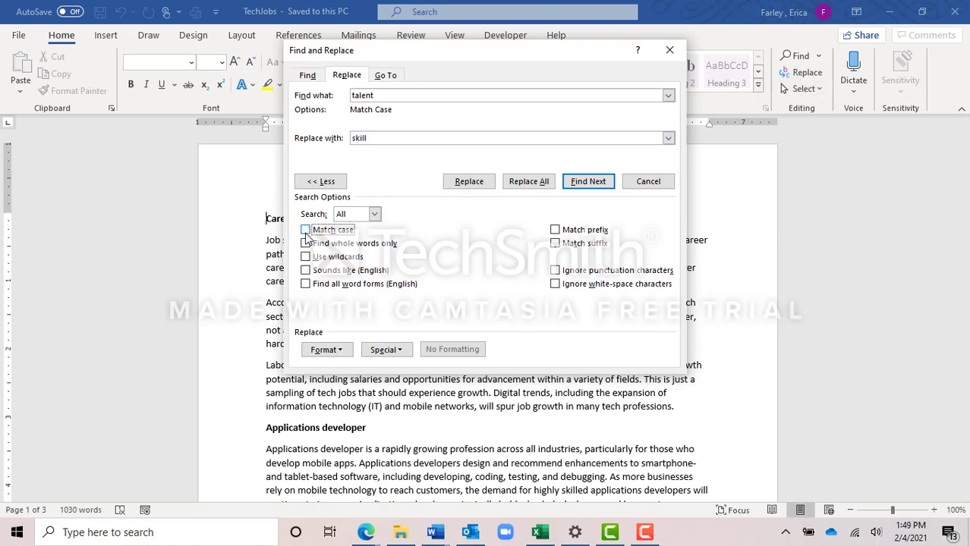
pyautogui.click(305, 231)
pyautogui.click(530, 182)
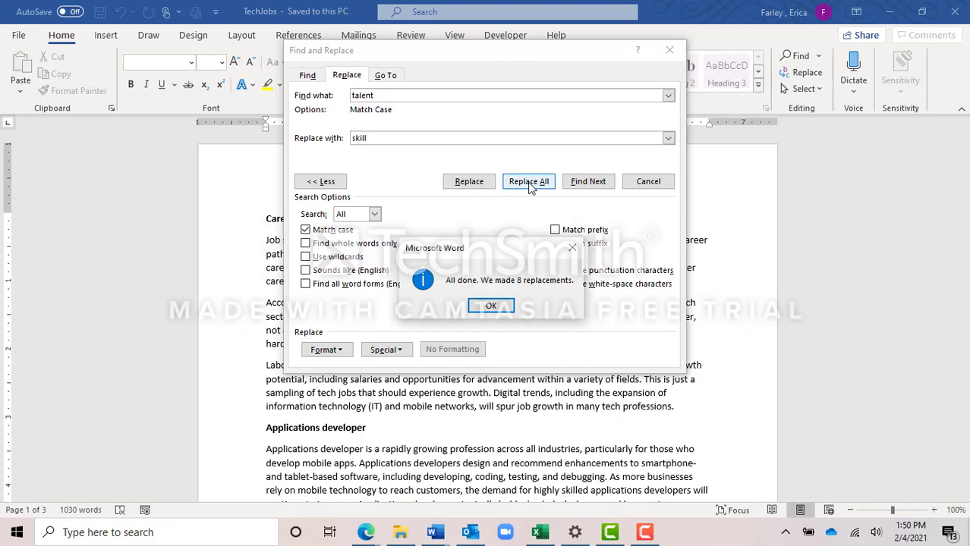
pyautogui.click(490, 306)
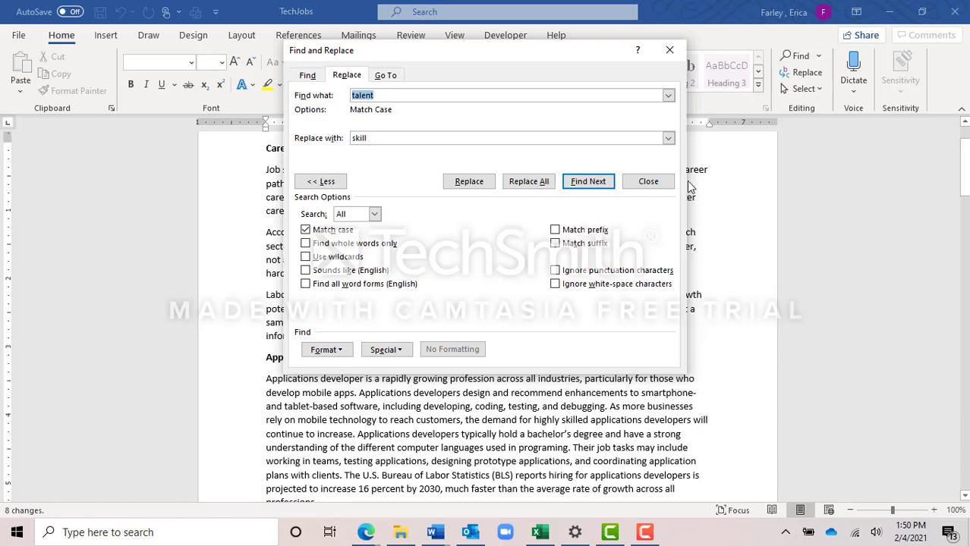
pyautogui.click(649, 182)
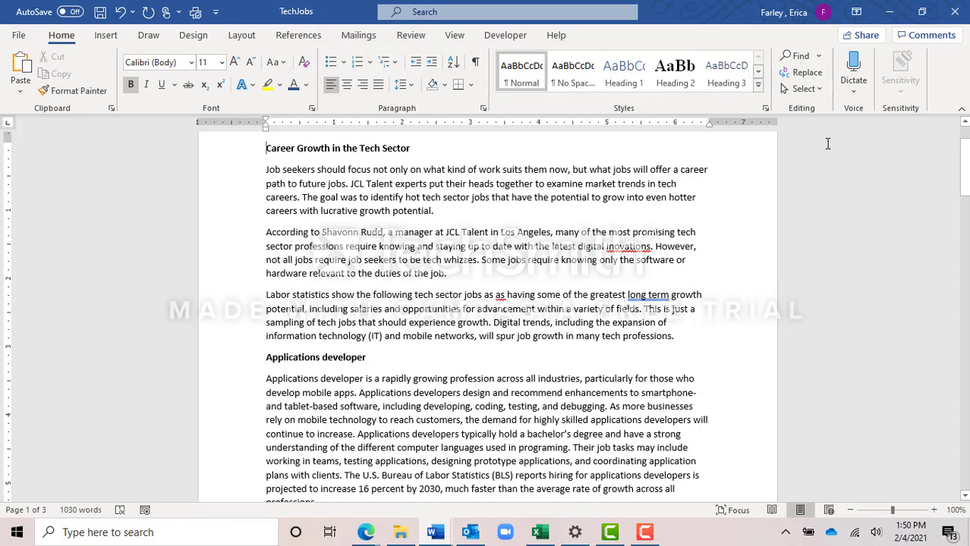
# Step: Search the document for the capitalized word "Talent", close the search results, and save the document
pyautogui.click(801, 57)
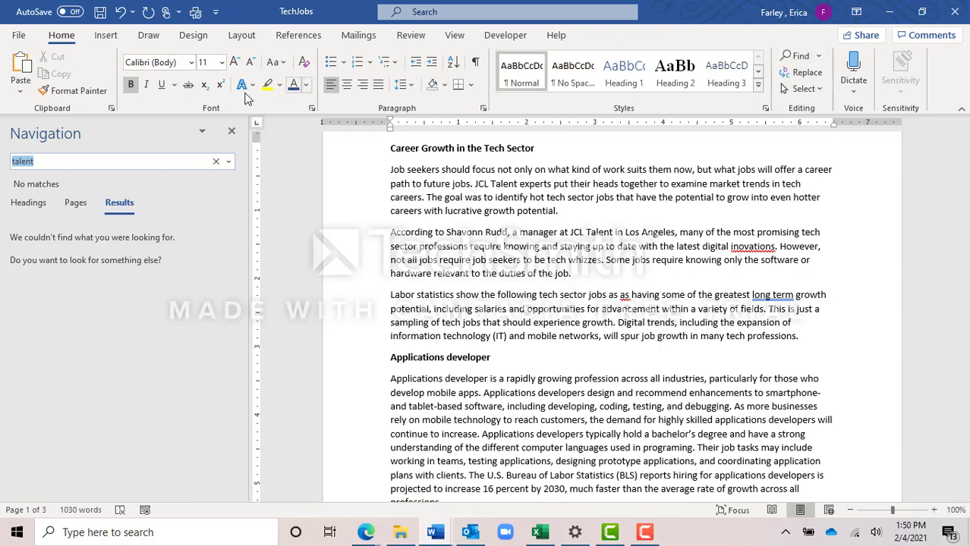
pyautogui.click(129, 210)
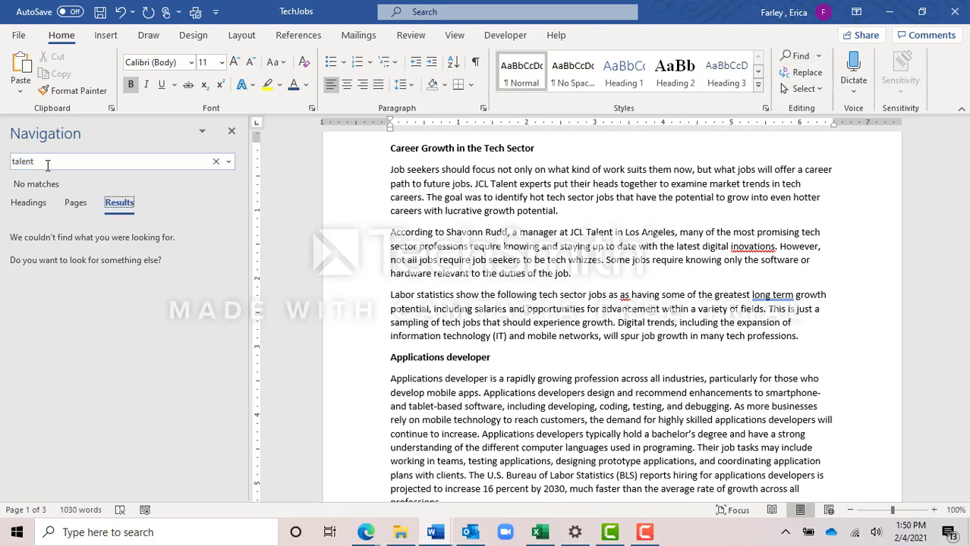
pyautogui.click(14, 161)
pyautogui.write('Talent')
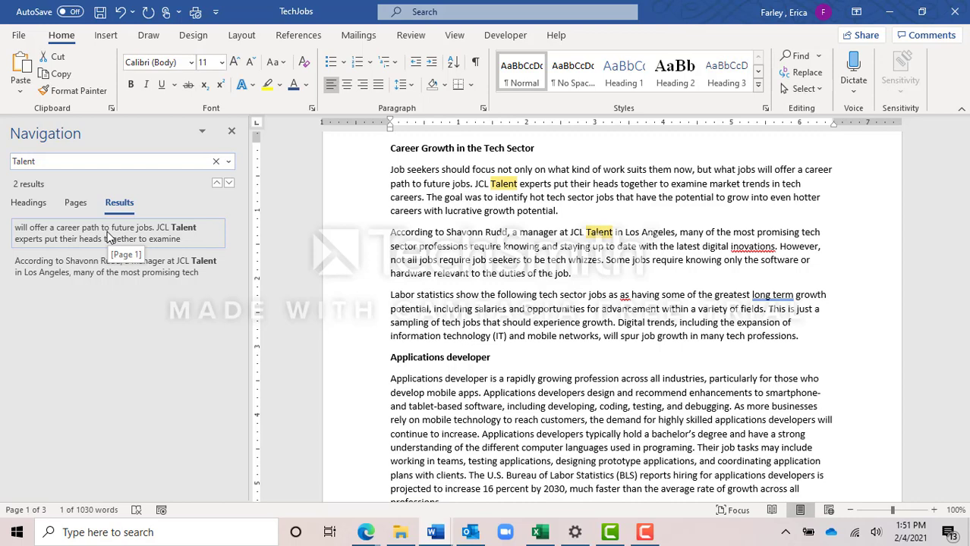
pyautogui.click(231, 131)
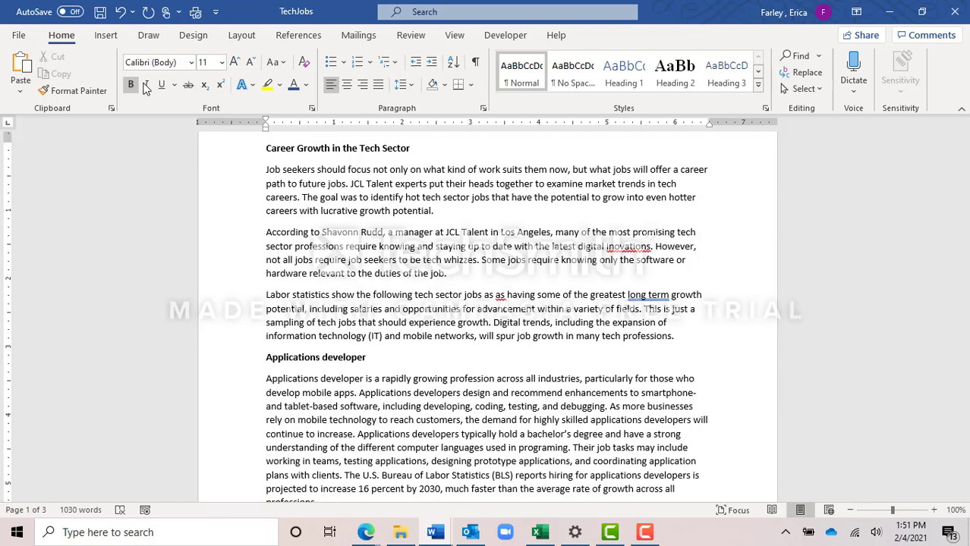
pyautogui.click(101, 12)
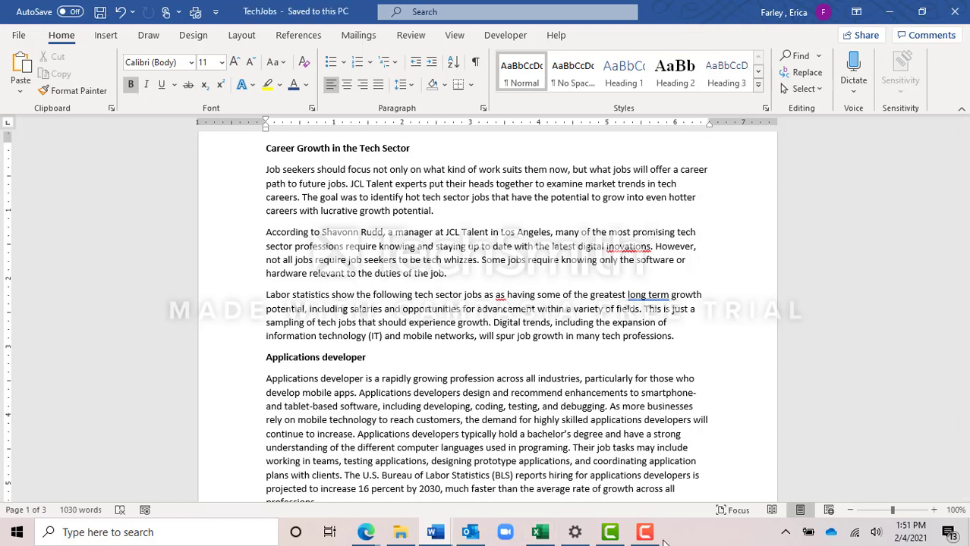
pyautogui.moveTo(662, 537)
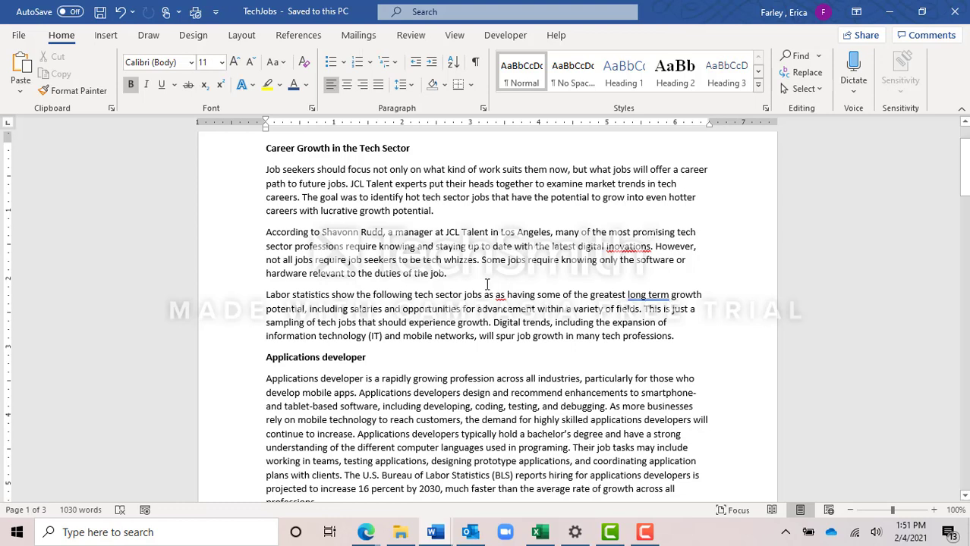
# Step: Run a spelling and grammar check, correcting "inovations" to "innovations" and deleting the repeated "as" in the third paragraph
pyautogui.rightClick(338, 232)
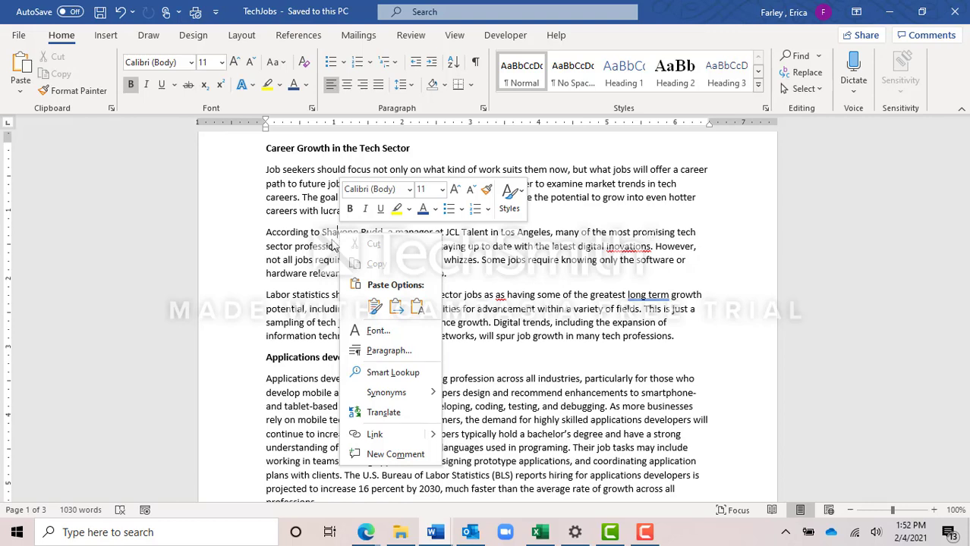
pyautogui.press('Escape')
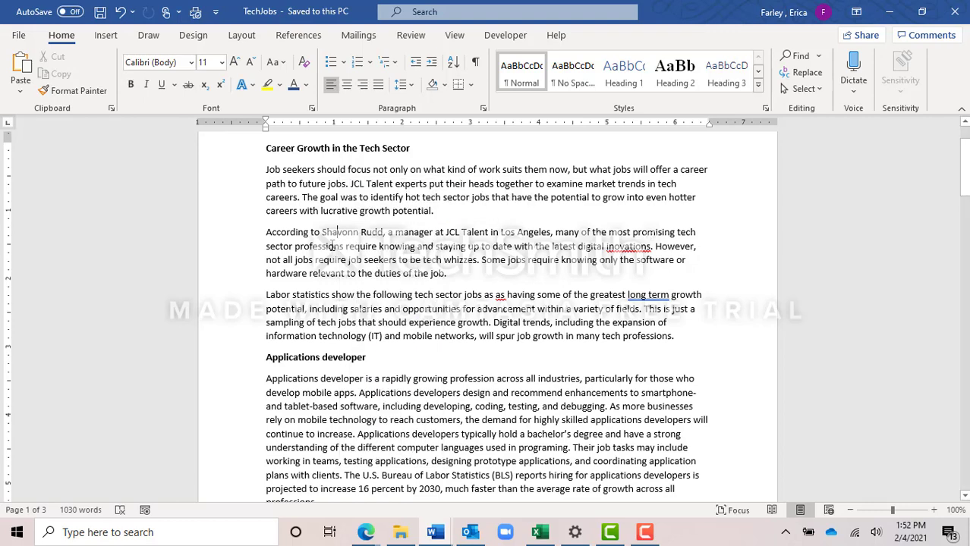
pyautogui.hotkey('ctrl', 'Home')
pyautogui.click(423, 38)
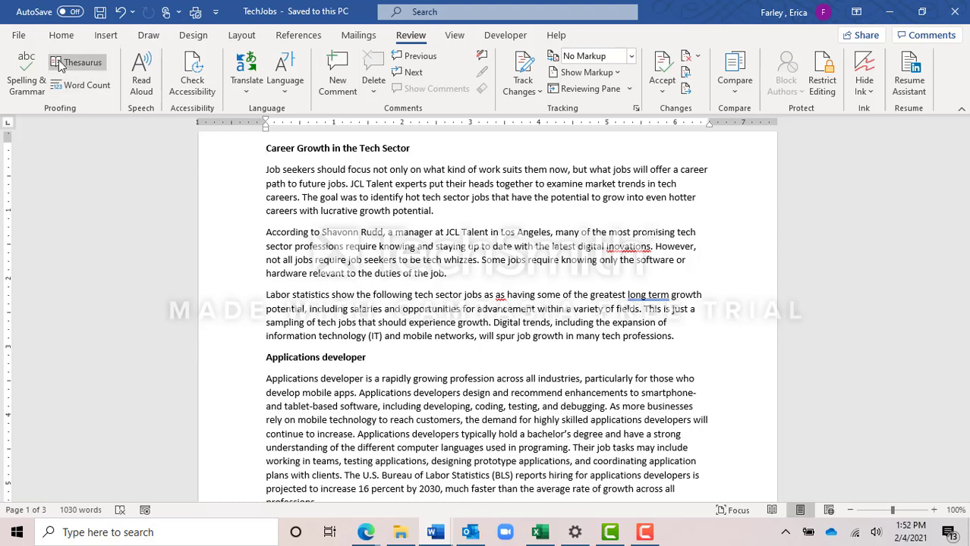
pyautogui.click(19, 90)
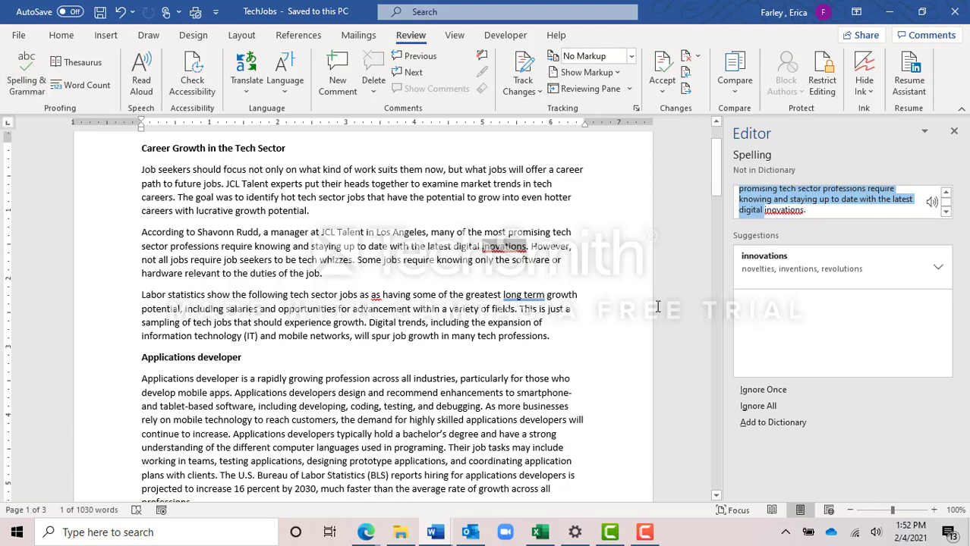
pyautogui.click(823, 270)
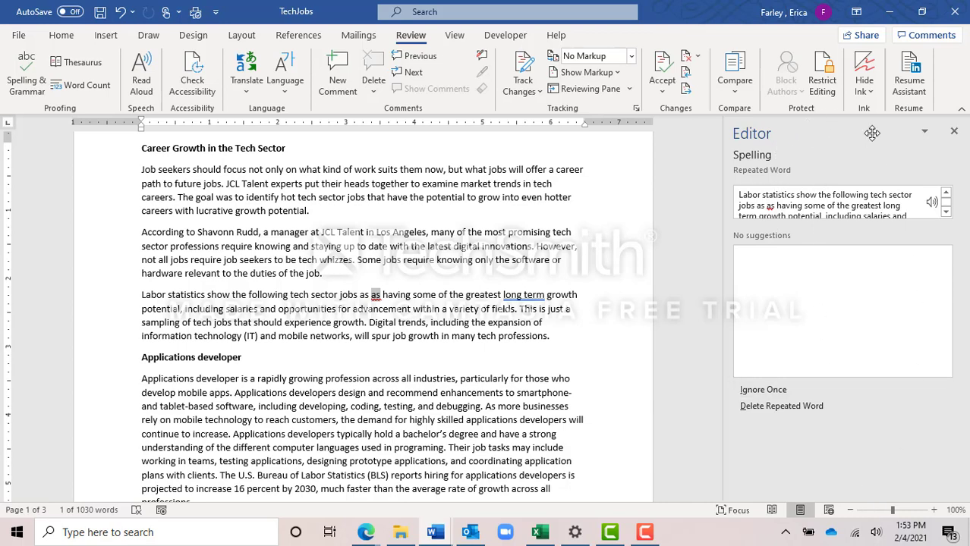
pyautogui.click(789, 408)
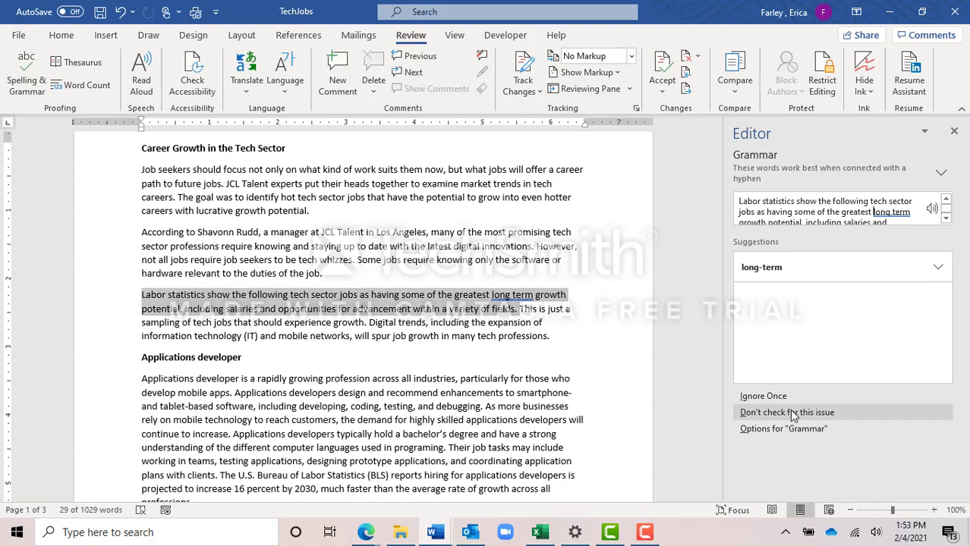
# Step: Accept the grammar suggestion "long-term" in the third paragraph, finish the check and save the document
pyautogui.click(797, 267)
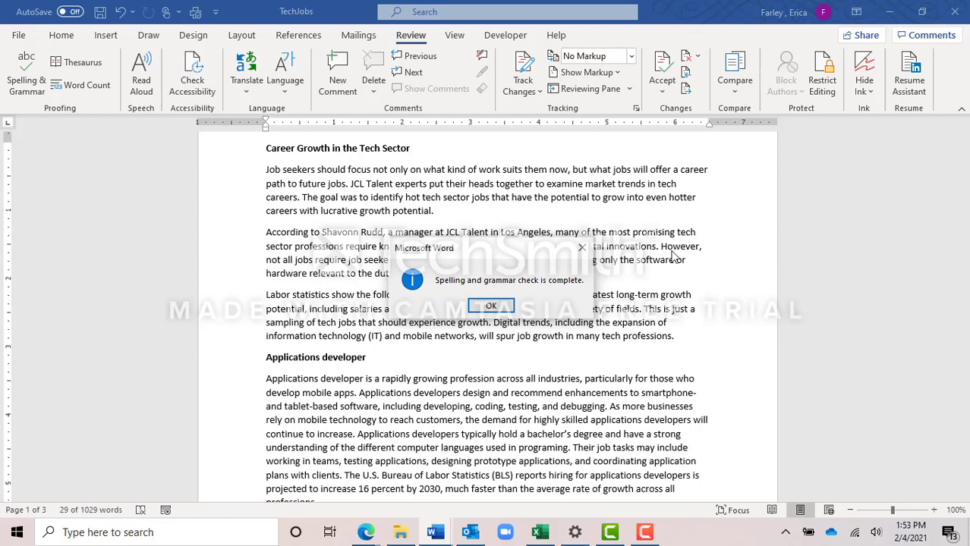
pyautogui.click(509, 308)
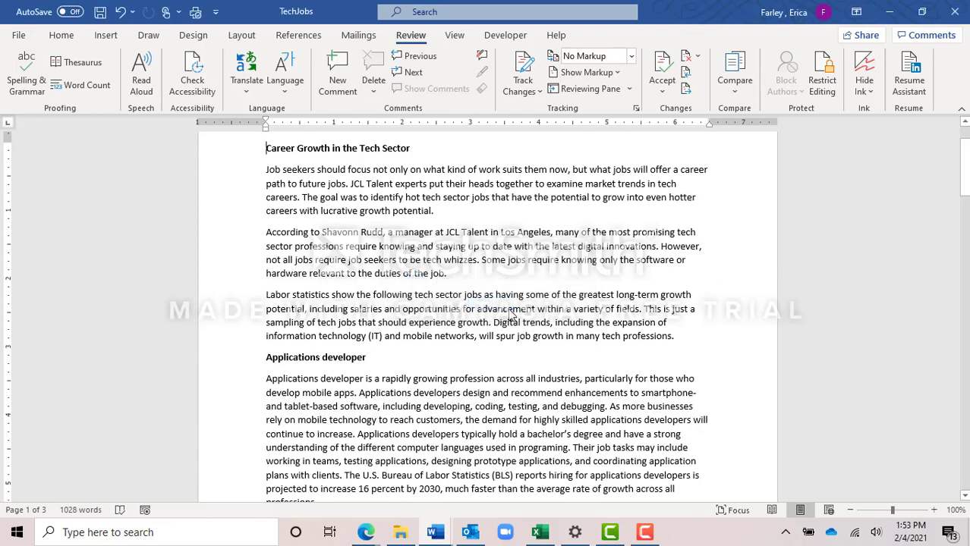
pyautogui.click(98, 14)
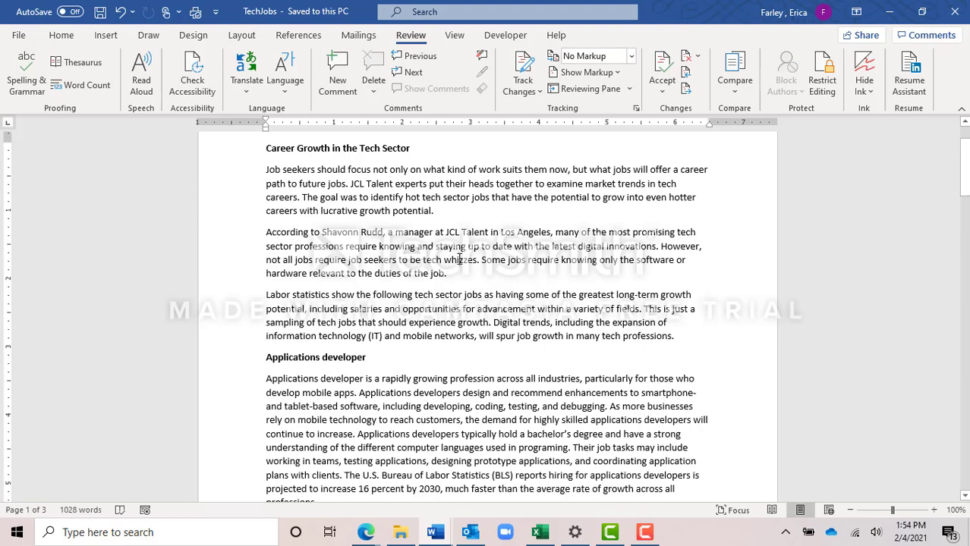
# Step: Replace the word "whizzes" in the second paragraph with its synonym "experts"
pyautogui.doubleClick(458, 260)
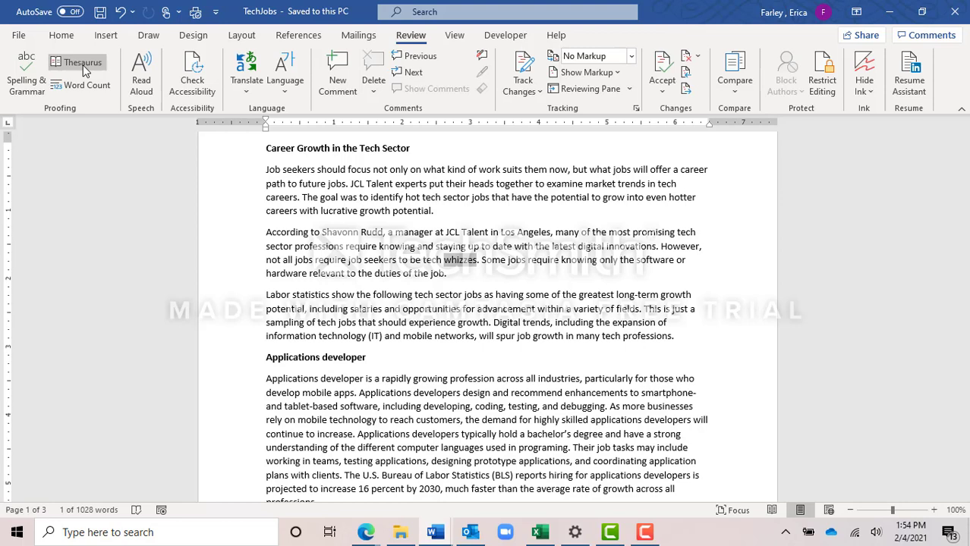
pyautogui.rightClick(466, 260)
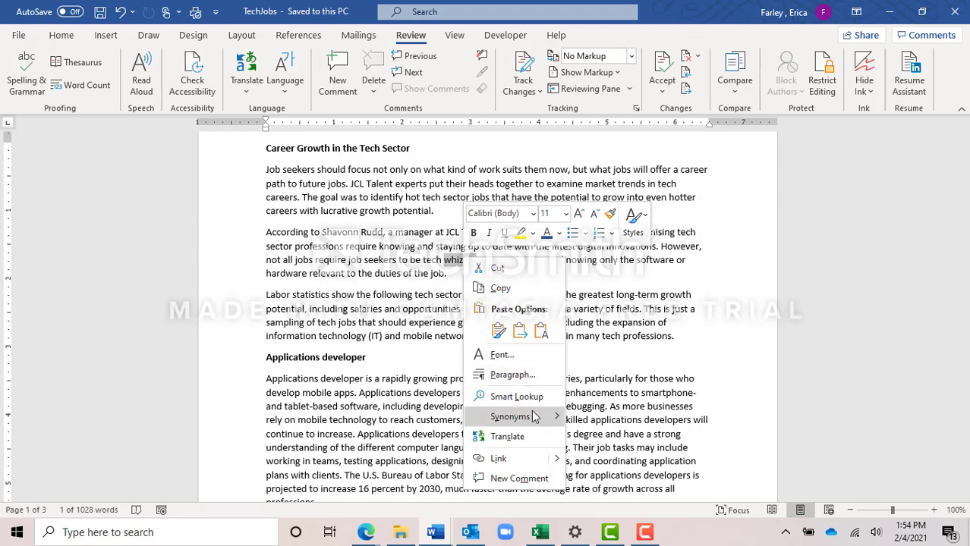
pyautogui.moveTo(529, 426)
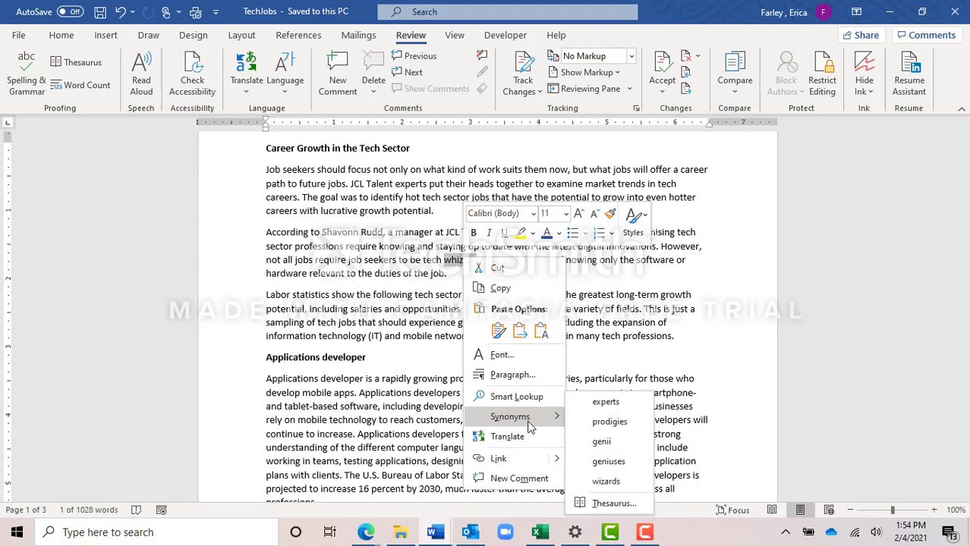
pyautogui.click(596, 408)
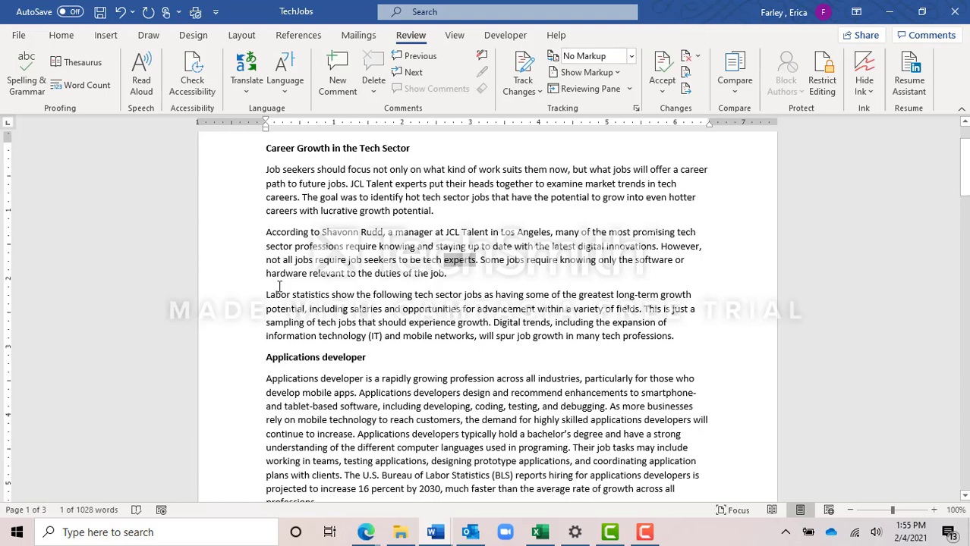
# Step: Replace the word "relevant" in the second body paragraph with its synonym "pertinent"
pyautogui.rightClick(320, 278)
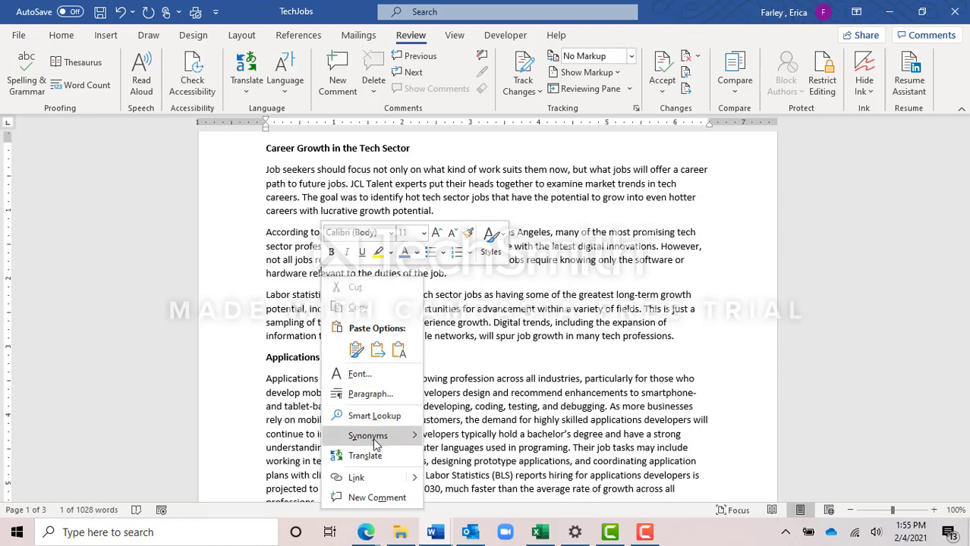
pyautogui.moveTo(376, 444)
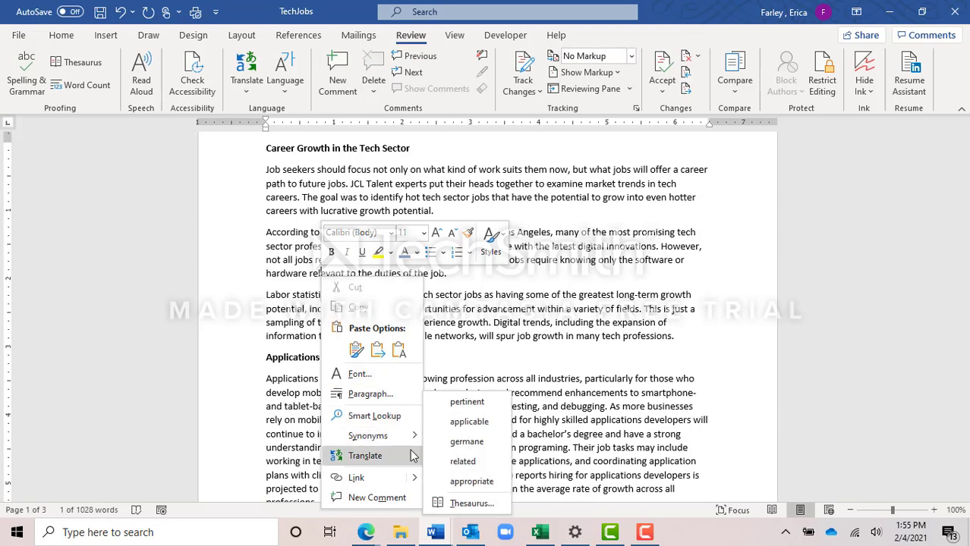
pyautogui.click(466, 402)
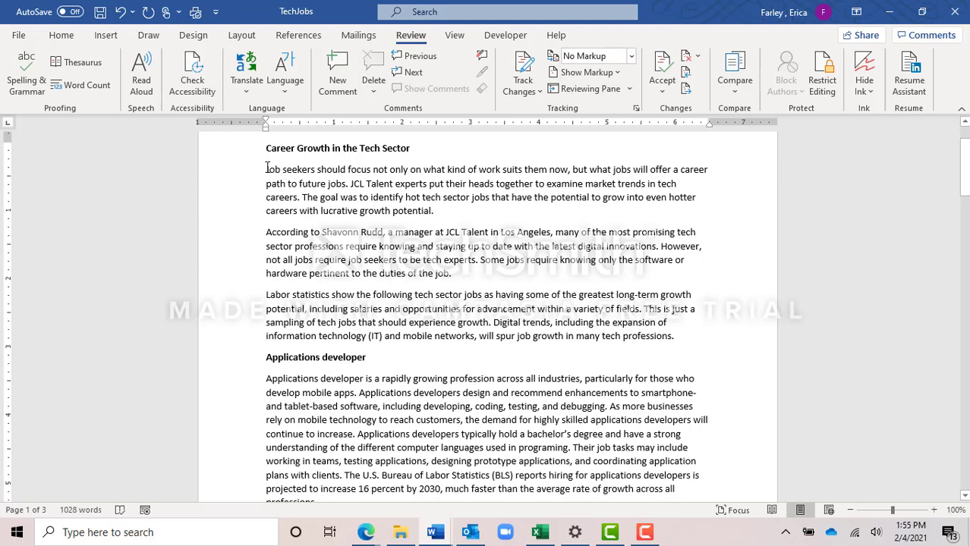
# Step: Check the word count of the three paragraphs under the "Career Growth in the Tech Sector" heading and save the document
pyautogui.moveTo(267, 168); pyautogui.dragTo(708, 338)
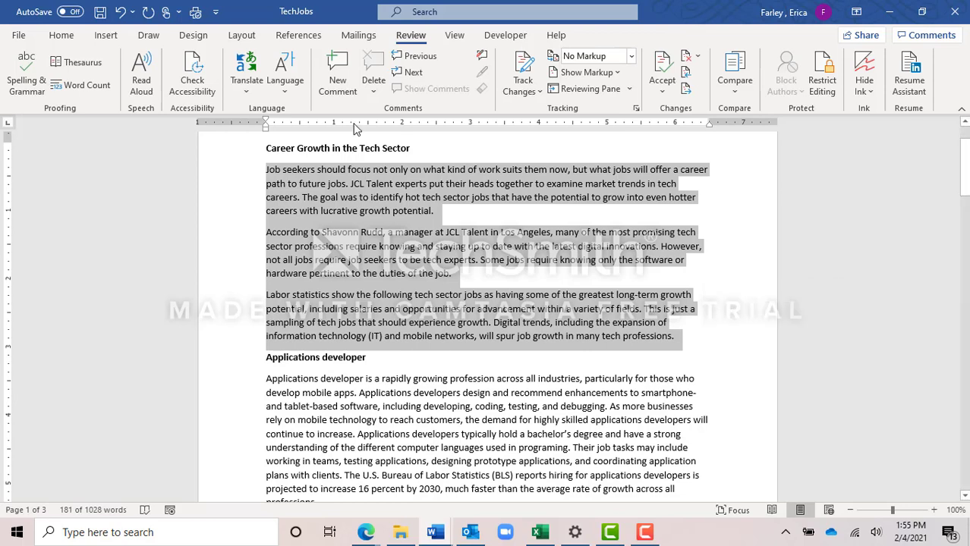
pyautogui.click(86, 86)
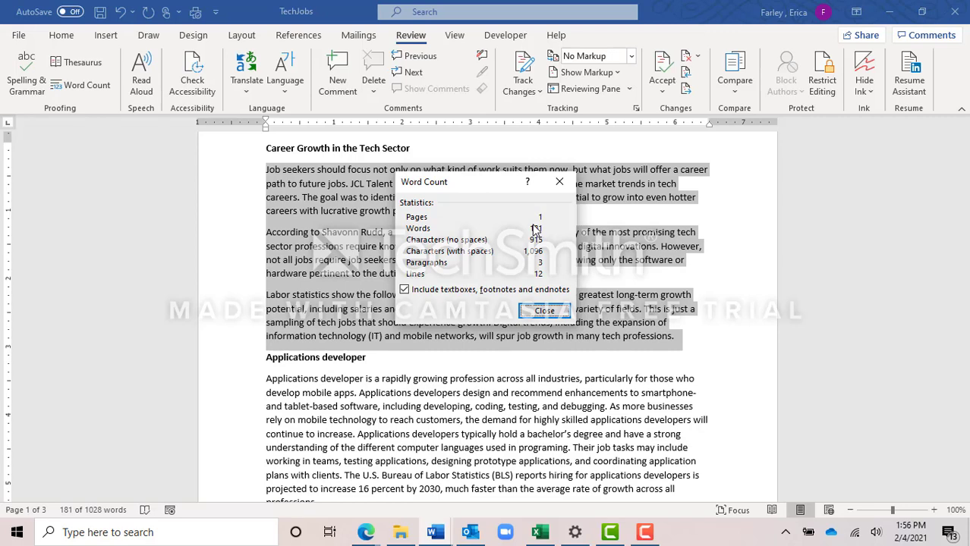
pyautogui.click(545, 312)
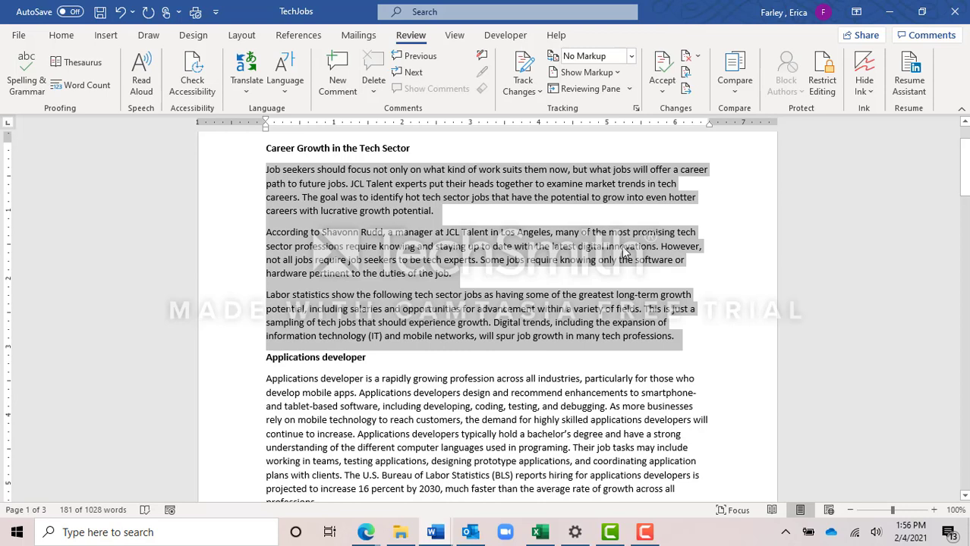
pyautogui.click(101, 12)
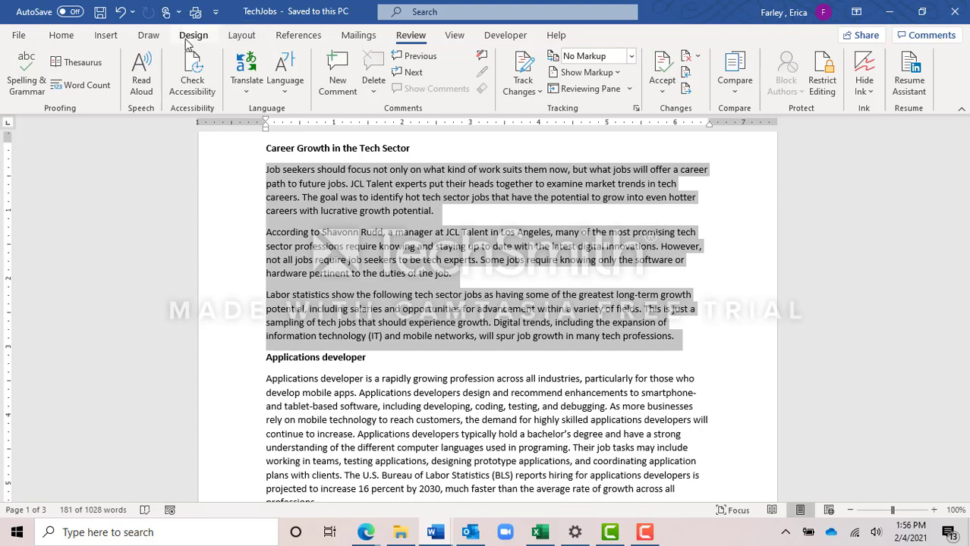
# Step: Deselect the text, return to the start of the document and show the paragraph formatting marks
pyautogui.click(733, 253)
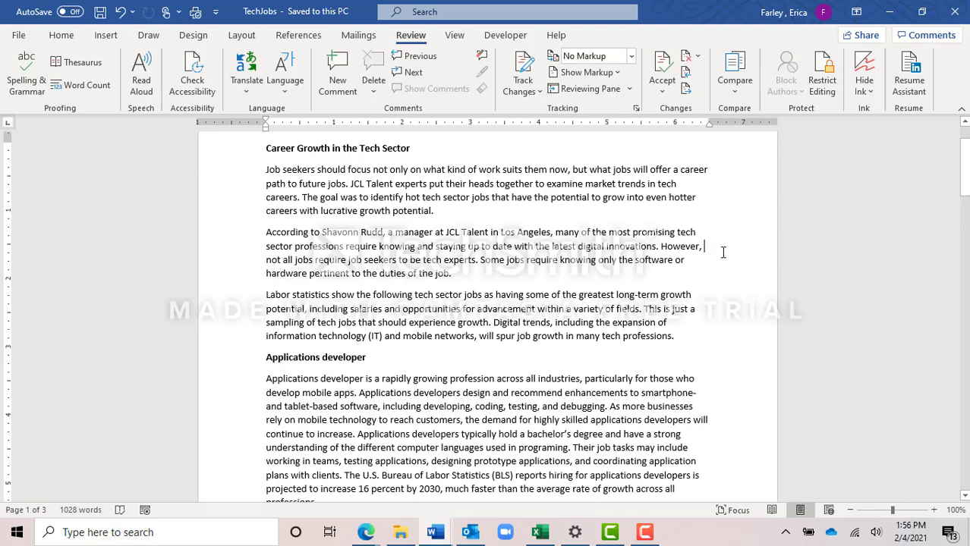
pyautogui.hotkey('ctrl', 'Home')
pyautogui.click(61, 36)
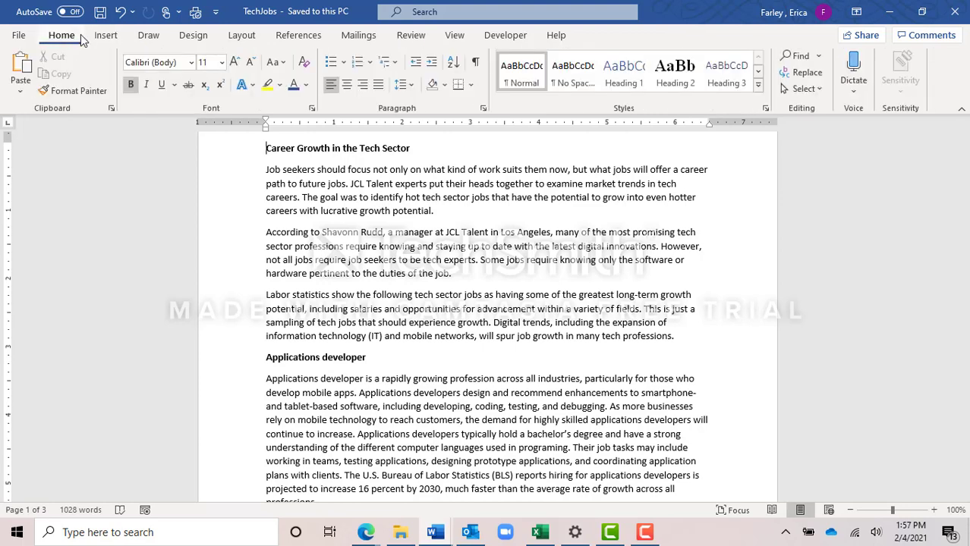
pyautogui.click(473, 65)
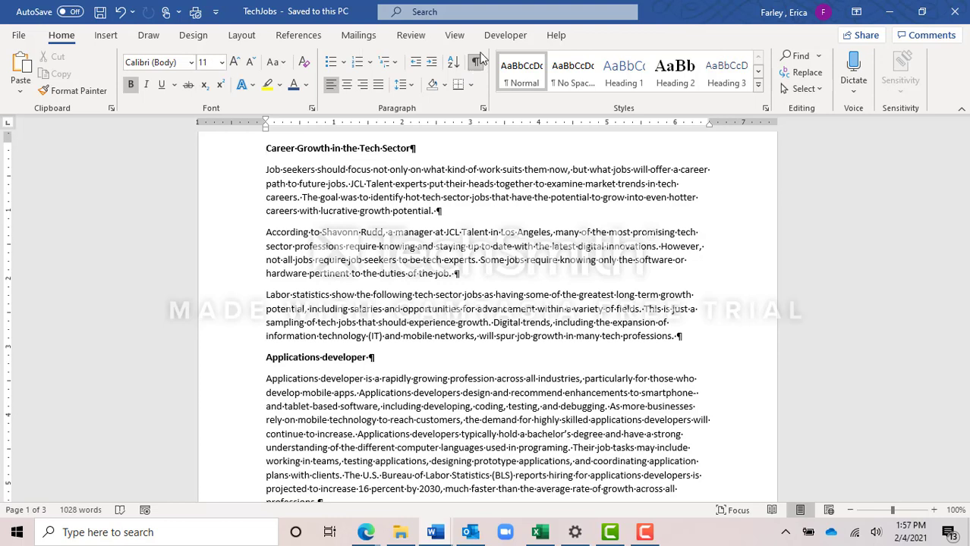
# Step: Set the line spacing of the entire document to 2.0 and deselect the text
pyautogui.click(497, 198)
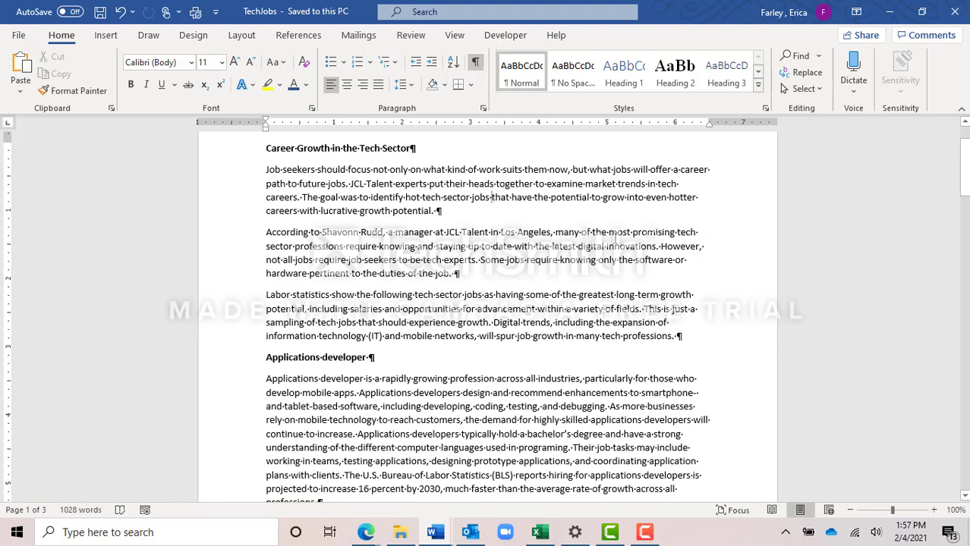
pyautogui.hotkey('ctrl', 'a')
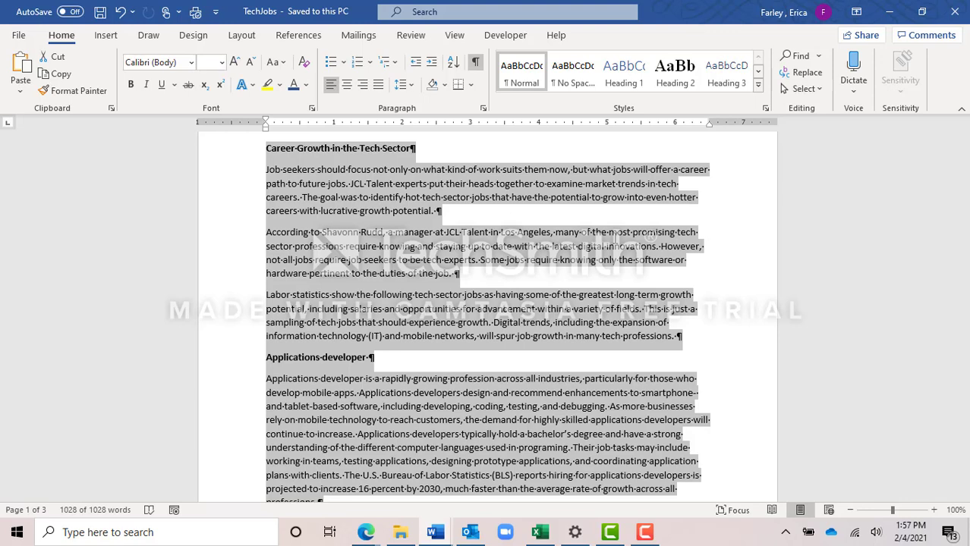
pyautogui.click(414, 90)
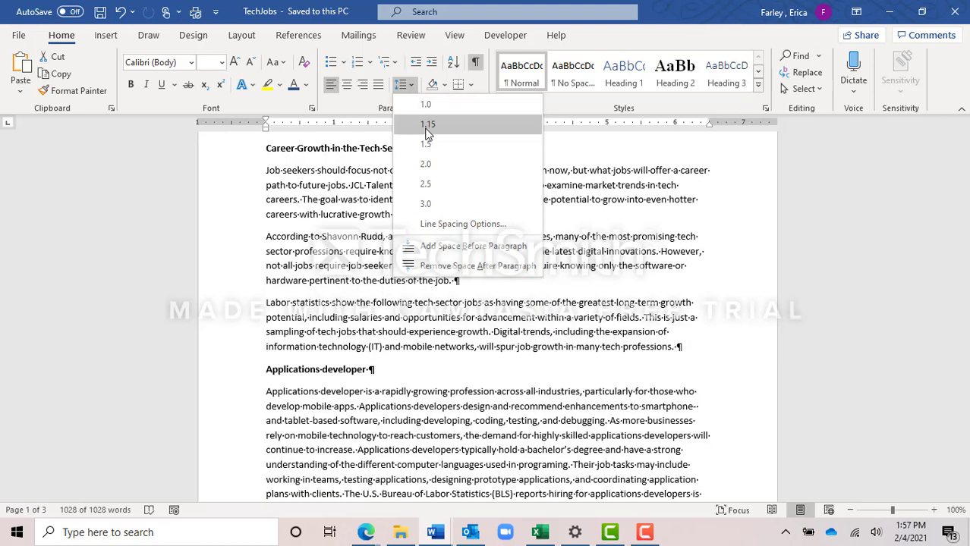
pyautogui.click(428, 163)
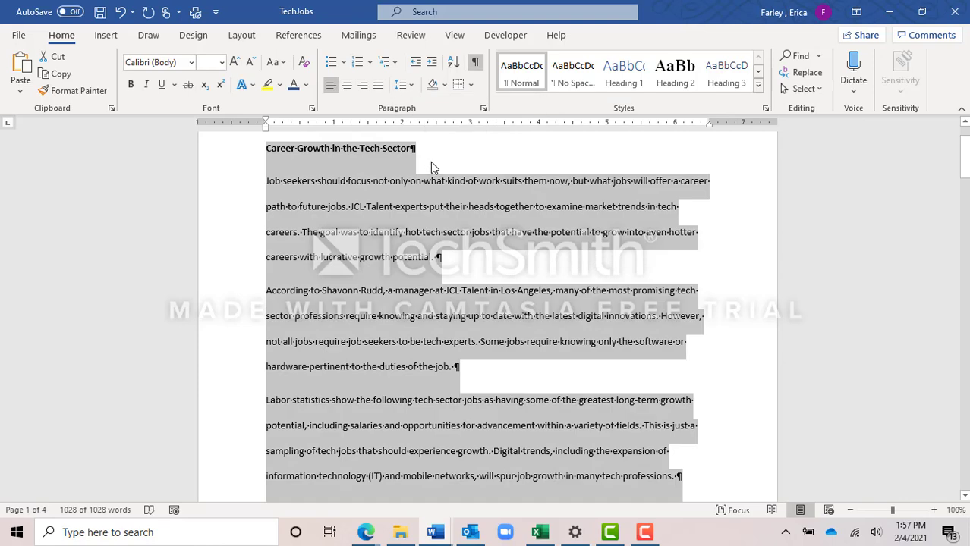
pyautogui.click(494, 274)
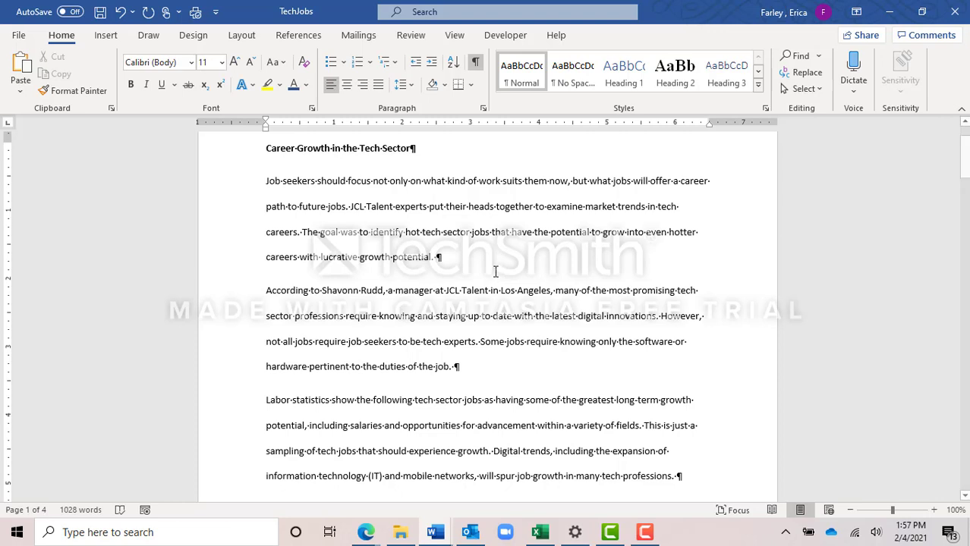
# Step: Set the line spacing of the three paragraphs above the "Applications developer" heading to 1.15
pyautogui.click(427, 206)
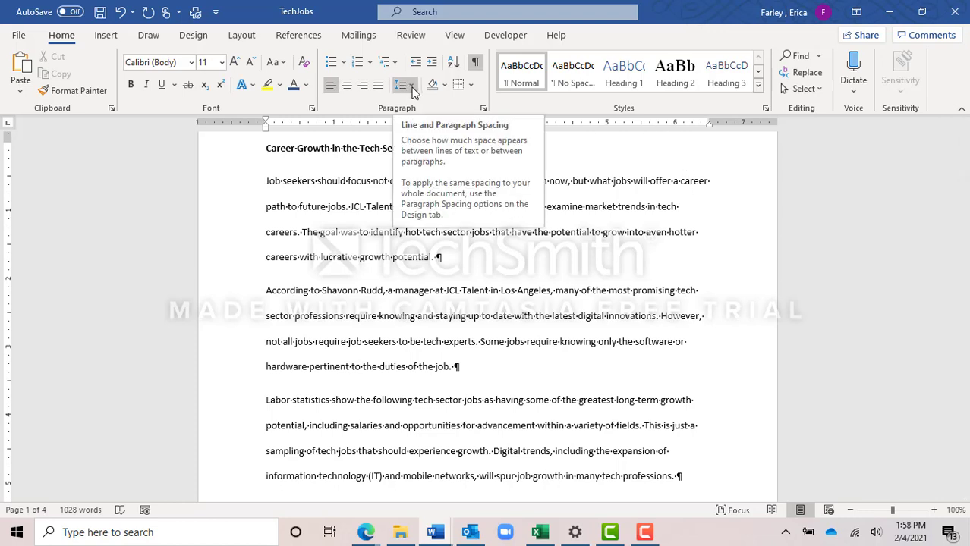
pyautogui.click(413, 90)
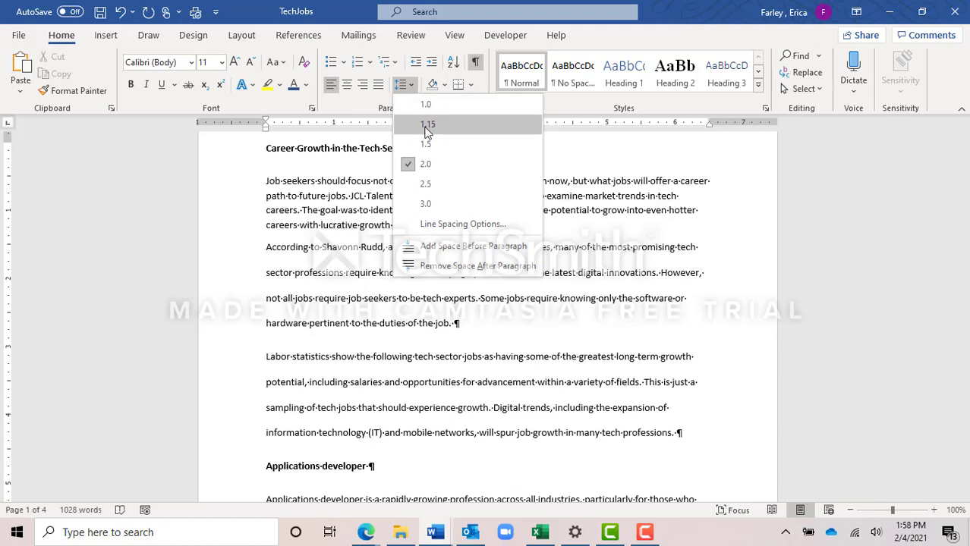
pyautogui.click(427, 126)
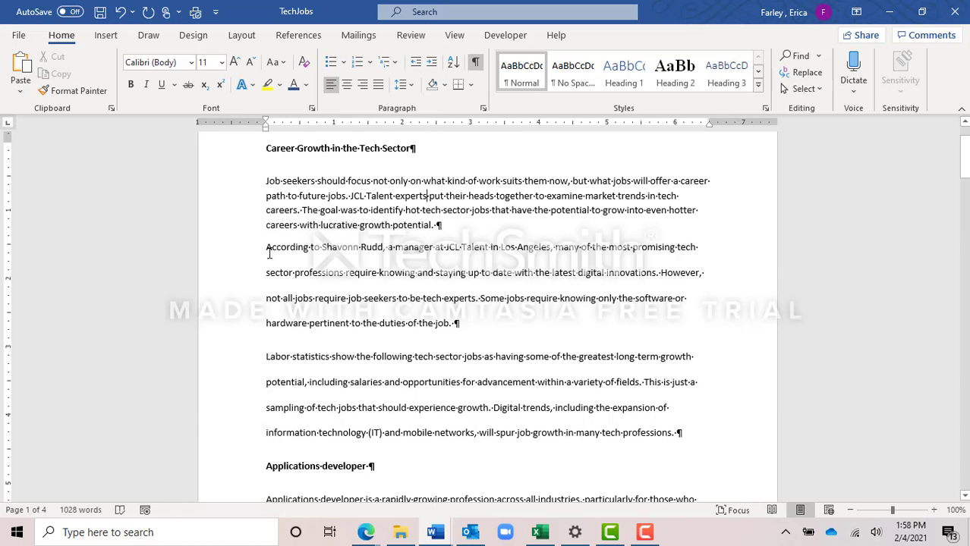
pyautogui.moveTo(267, 252); pyautogui.dragTo(711, 434)
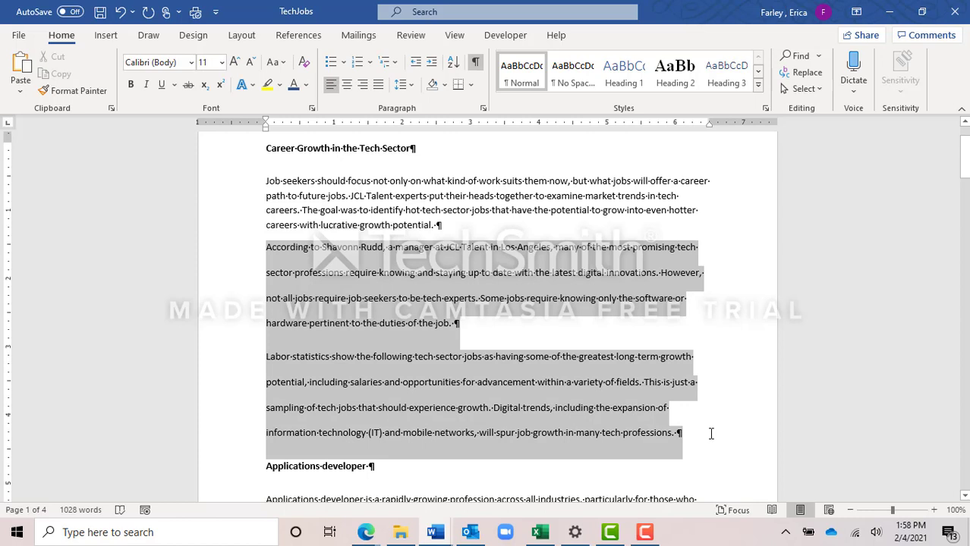
pyautogui.moveTo(711, 433); pyautogui.dragTo(711, 433)
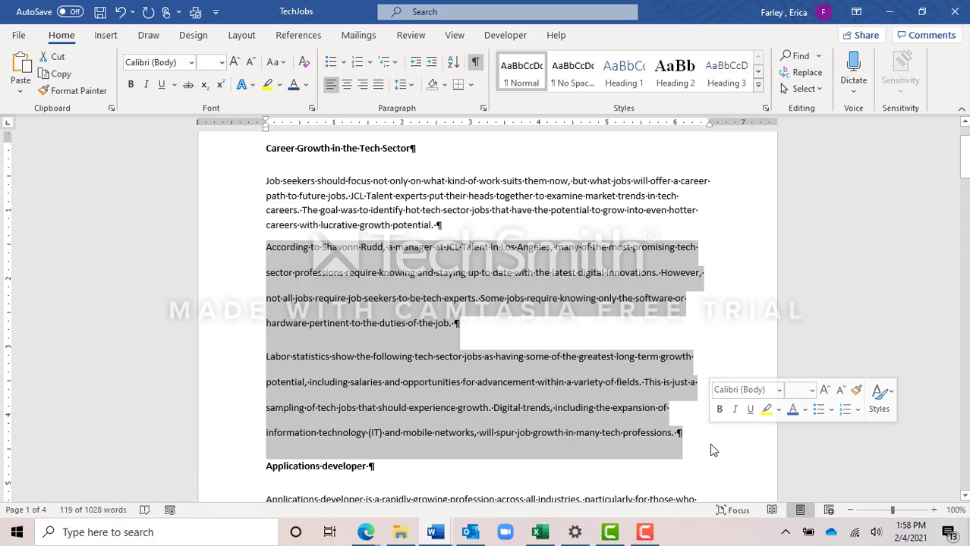
pyautogui.click(404, 91)
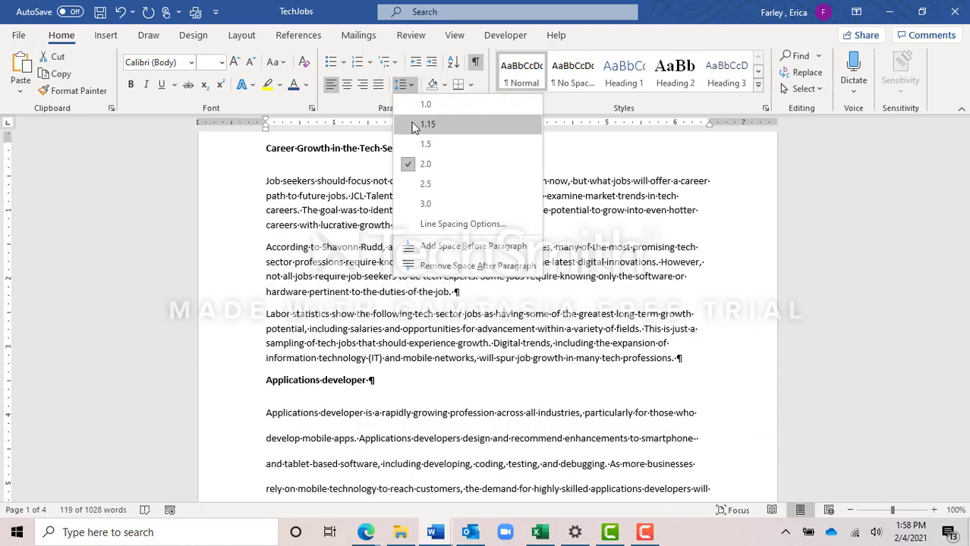
pyautogui.click(424, 125)
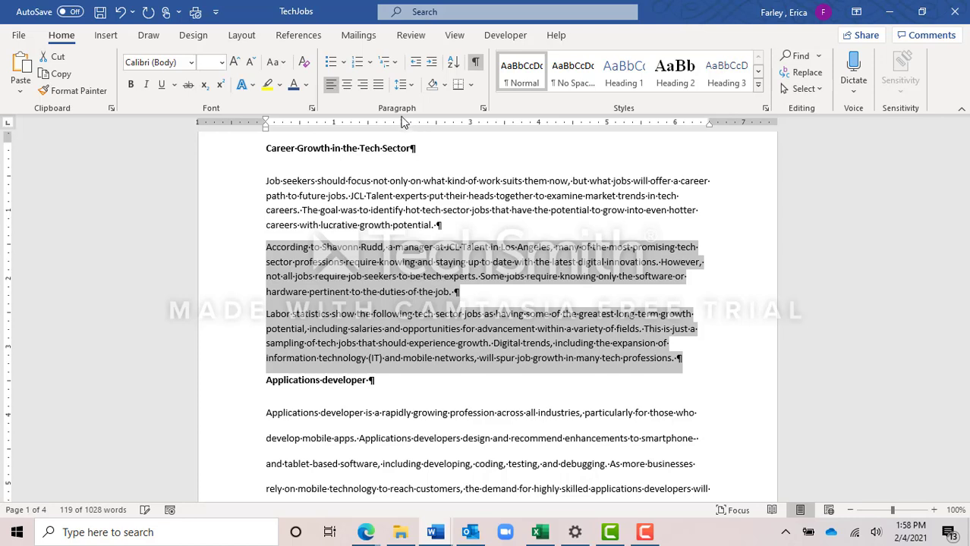
# Step: Indent the first line of both the first and second body paragraphs by 0.5 inch
pyautogui.click(266, 181)
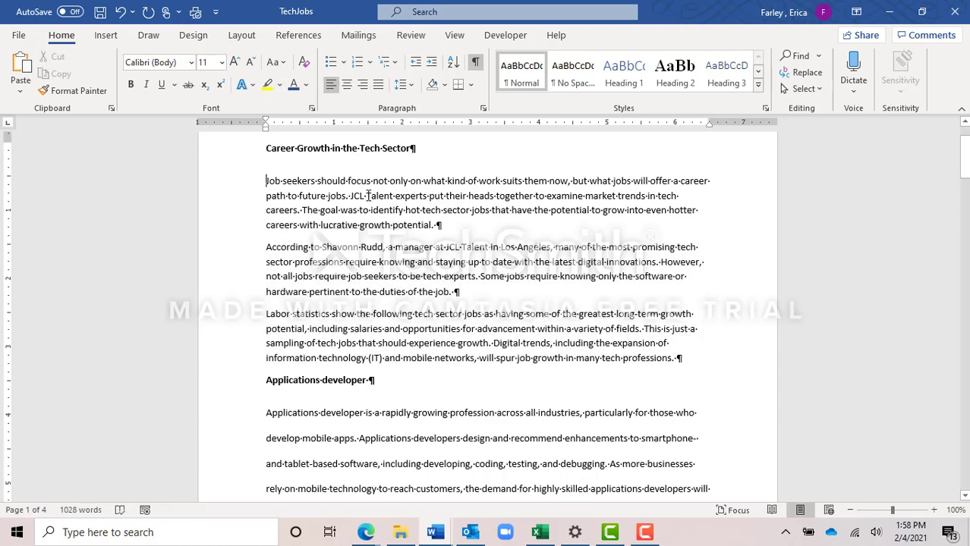
pyautogui.press('Tab')
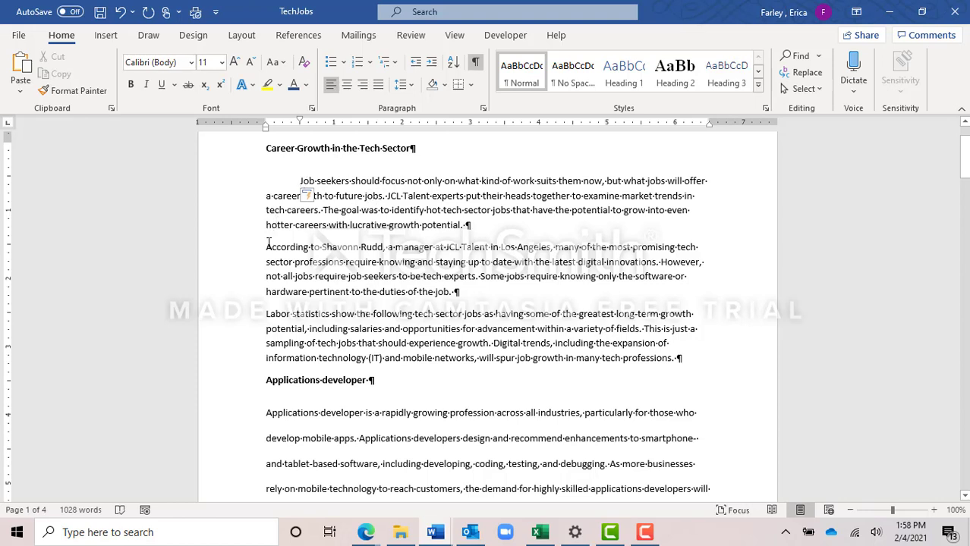
pyautogui.click(267, 246)
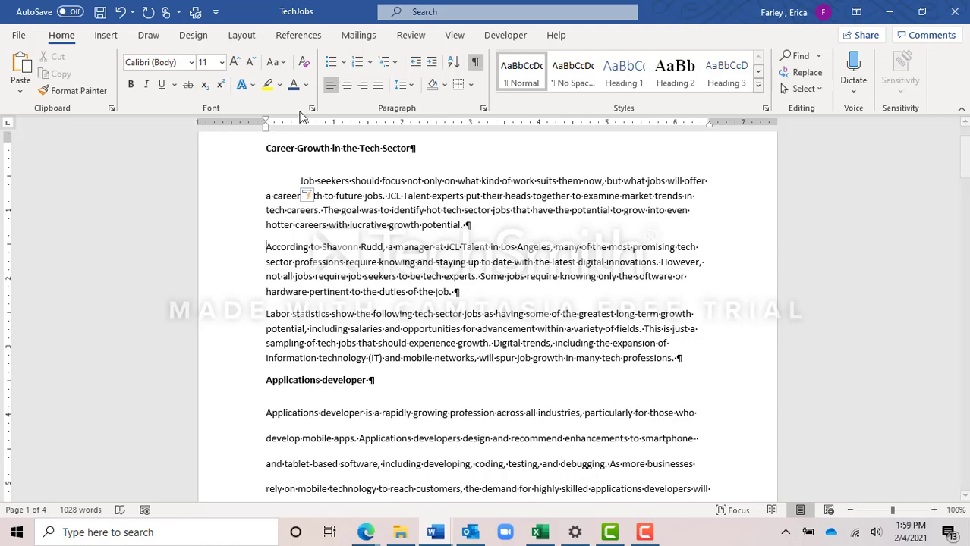
pyautogui.click(454, 36)
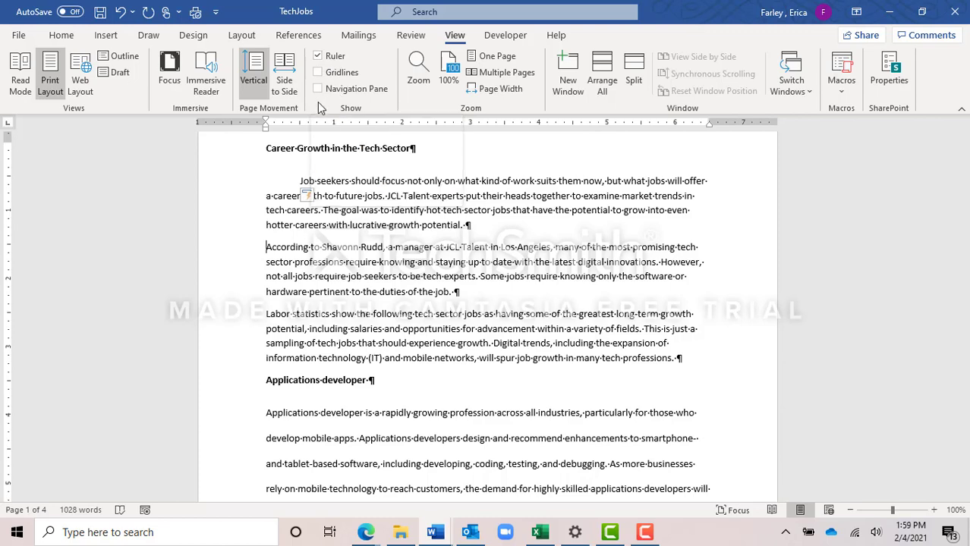
pyautogui.click(53, 39)
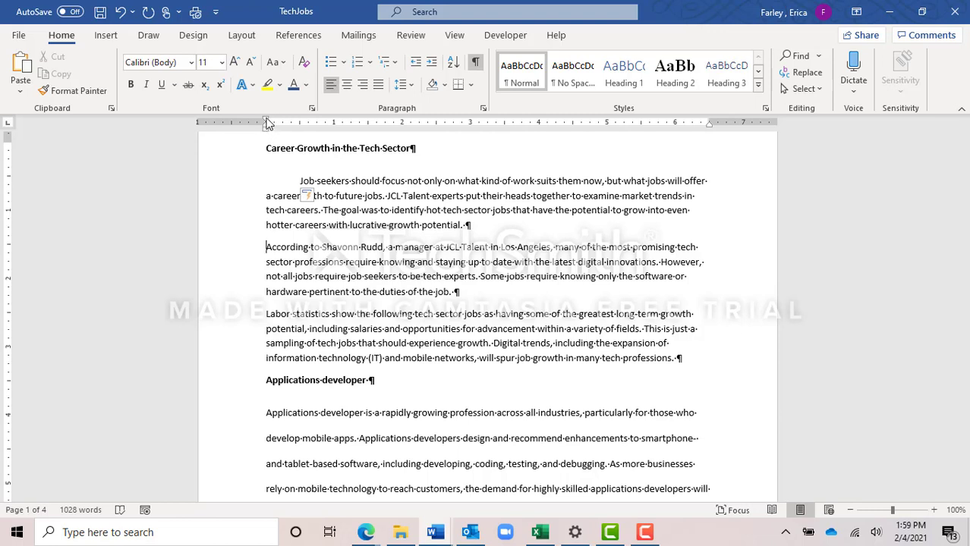
pyautogui.moveTo(267, 124); pyautogui.dragTo(294, 123)
pyautogui.moveTo(298, 126); pyautogui.dragTo(301, 124)
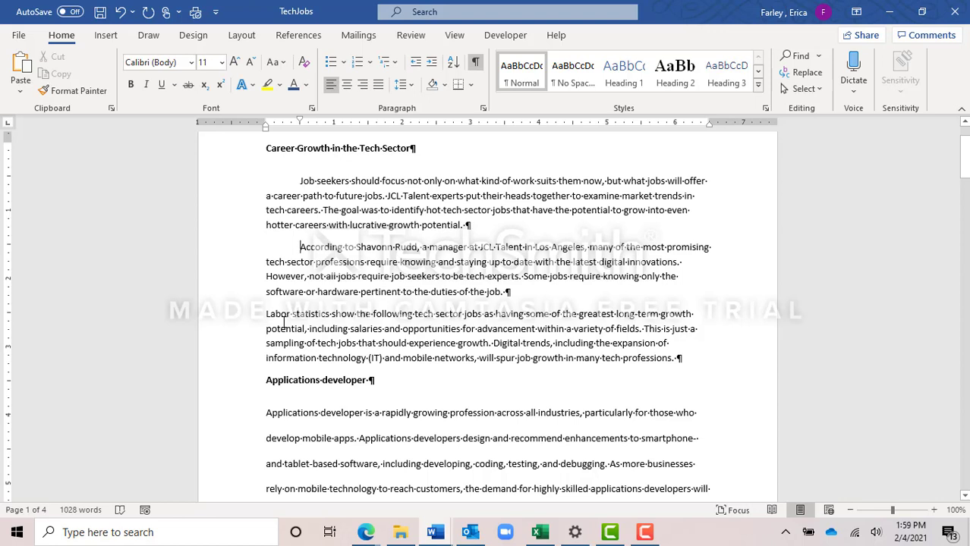
# Step: Try moving the third body paragraph's right indent to the 6-inch mark, and undo the change
pyautogui.click(283, 320)
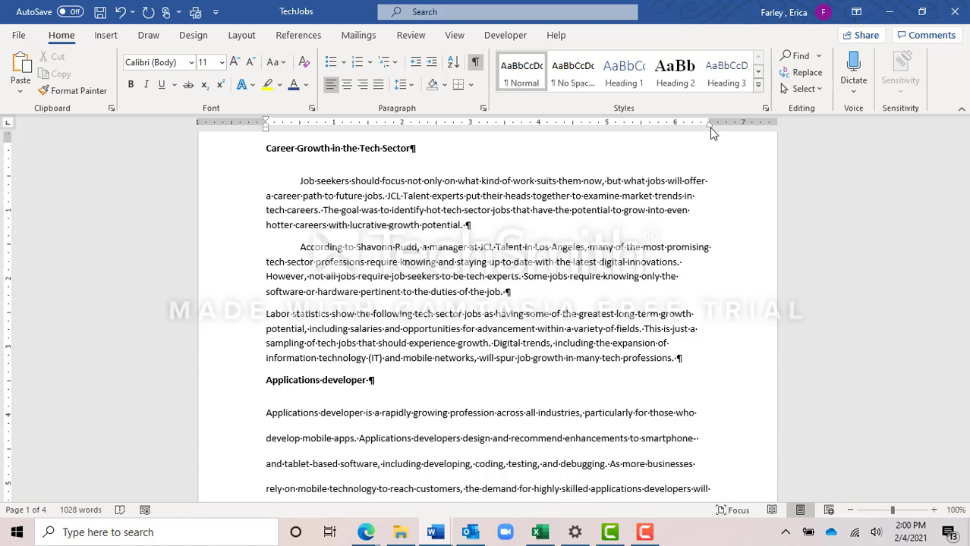
pyautogui.moveTo(710, 127); pyautogui.dragTo(674, 127)
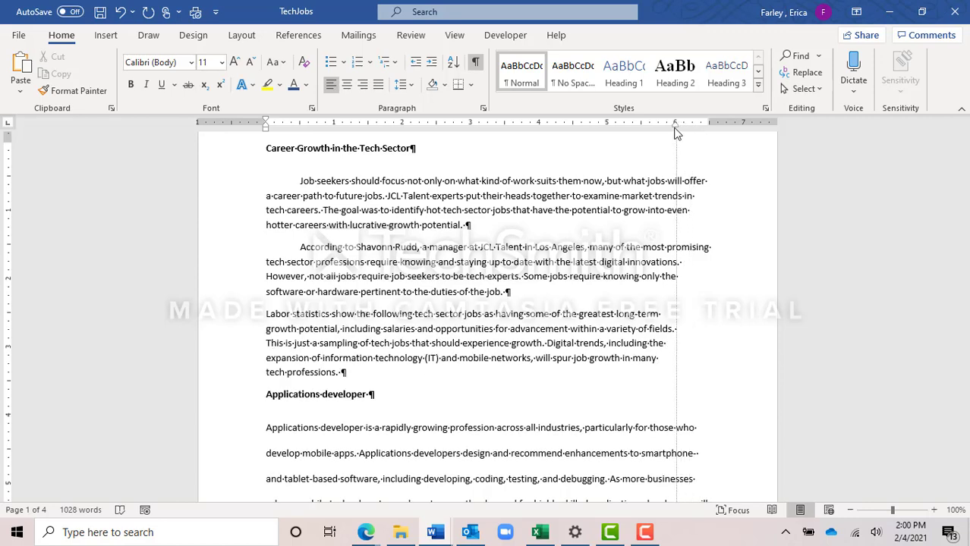
pyautogui.moveTo(674, 127)
pyautogui.mouseDown()
pyautogui.moveTo(698, 127)
pyautogui.moveTo(676, 128)
pyautogui.mouseUp()
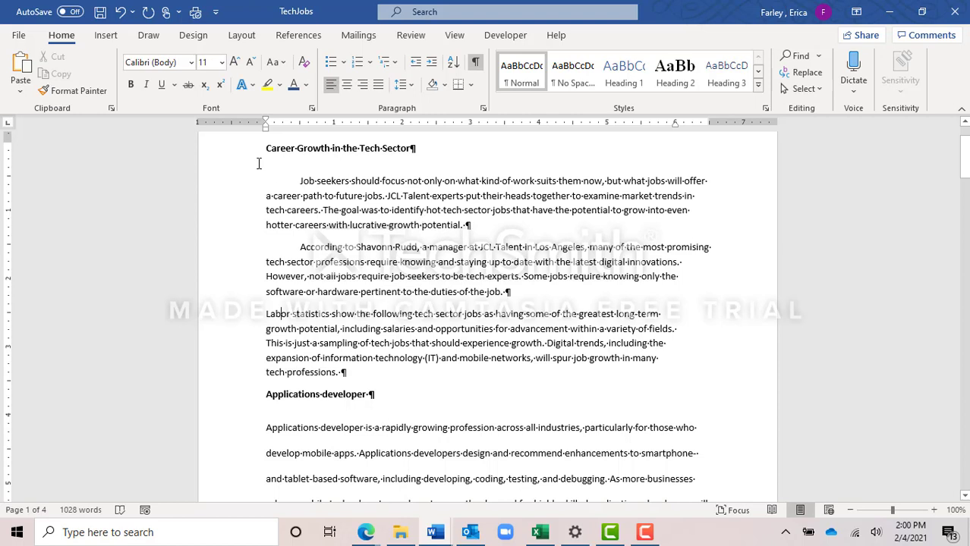
pyautogui.click(120, 12)
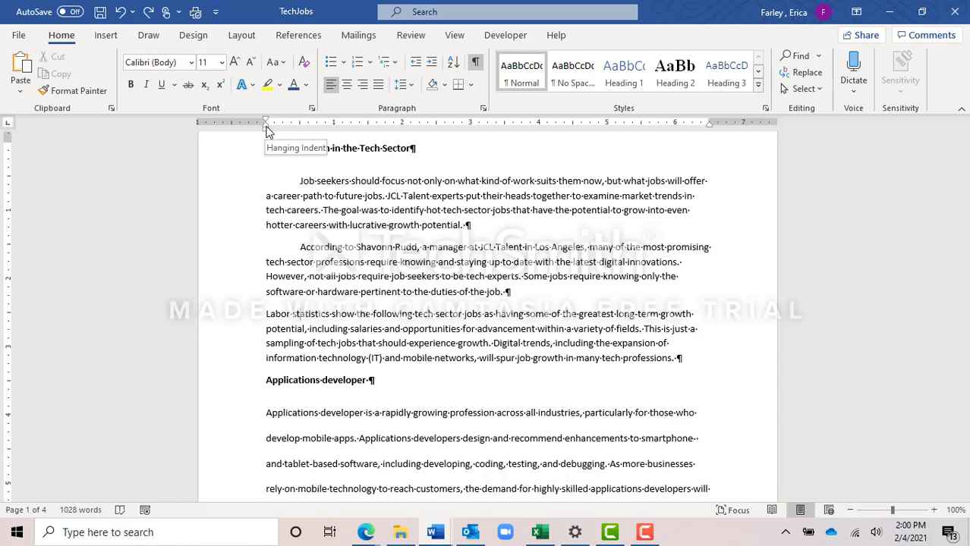
# Step: Apply a 0.5-inch hanging indent to the third body paragraph, and place the cursor in the first body paragraph
pyautogui.moveTo(266, 131); pyautogui.dragTo(302, 136)
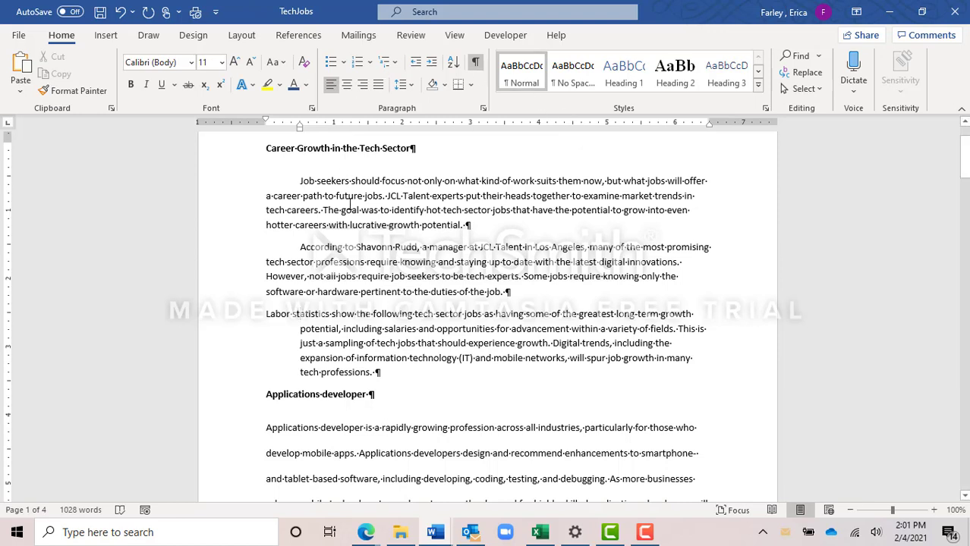
pyautogui.click(348, 210)
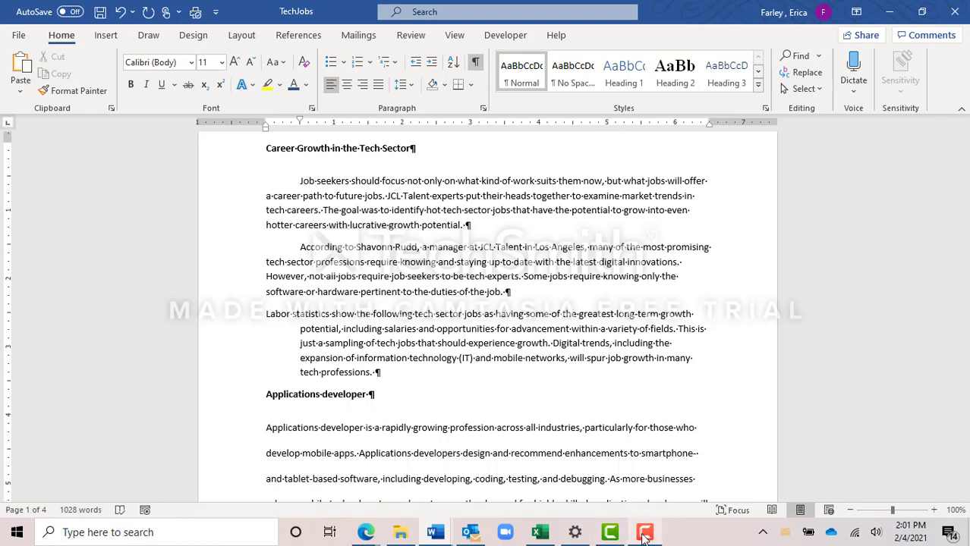
pyautogui.click(644, 538)
pyautogui.click(902, 470)
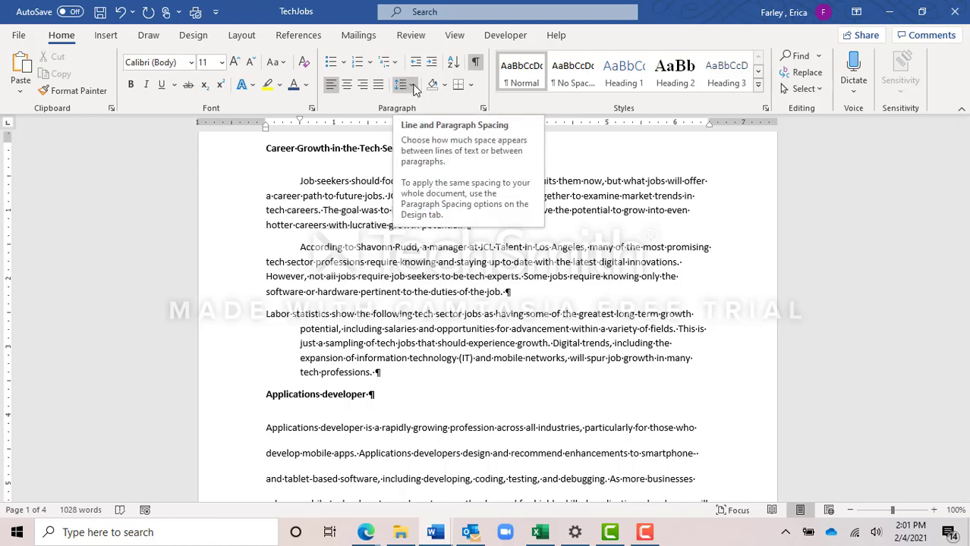
# Step: Remove the space after the first body paragraph and save the document
pyautogui.click(413, 85)
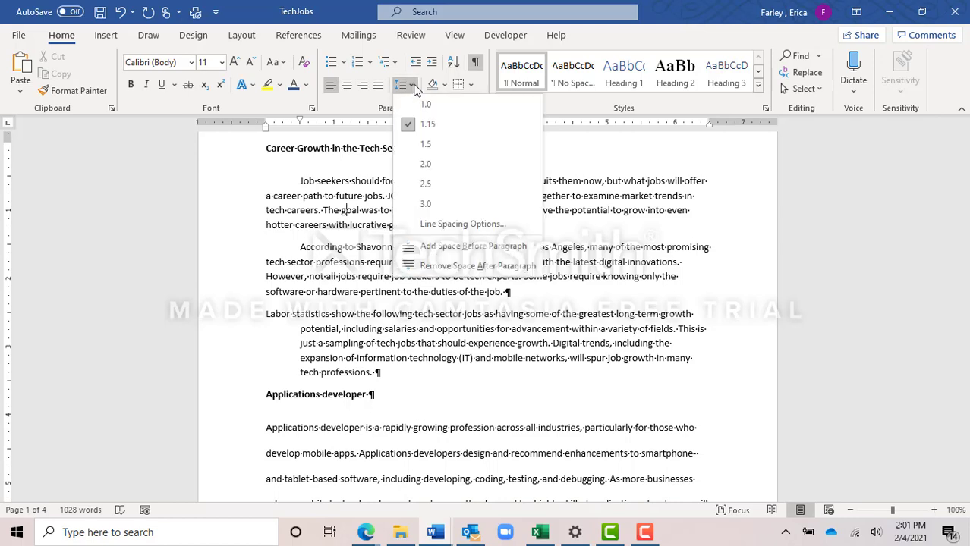
pyautogui.click(450, 265)
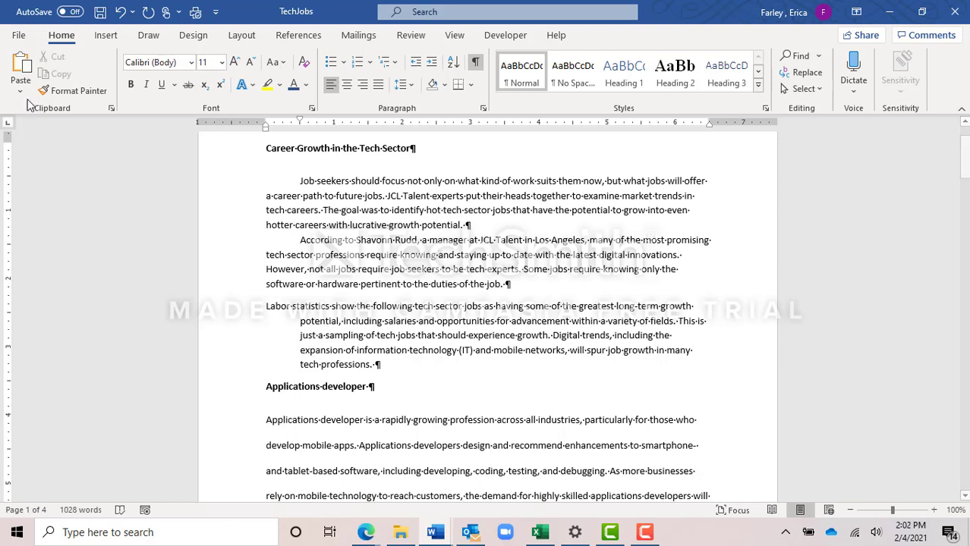
pyautogui.click(99, 11)
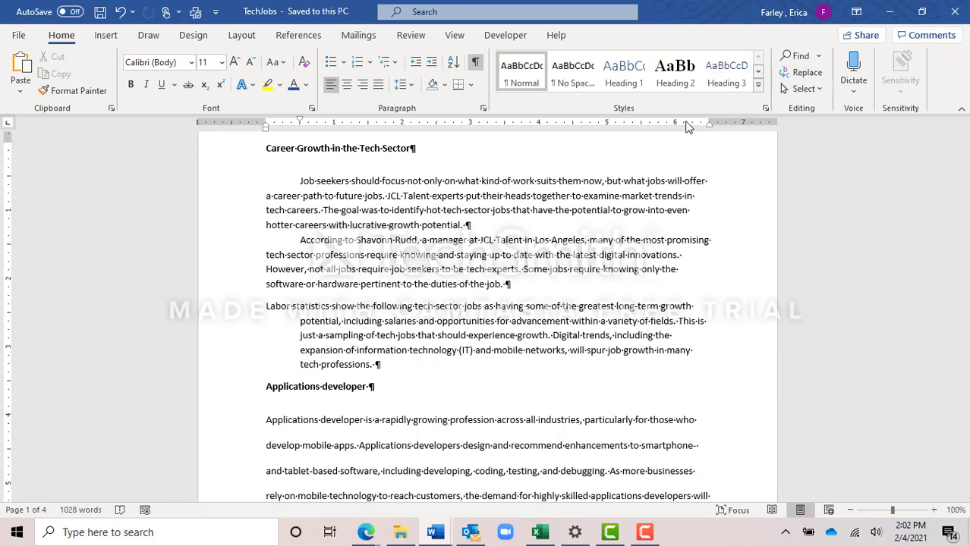
# Step: Apply the Title style to the "Career Growth in the Tech Sector" line at the start of the document
pyautogui.hotkey('ctrl', 'Home')
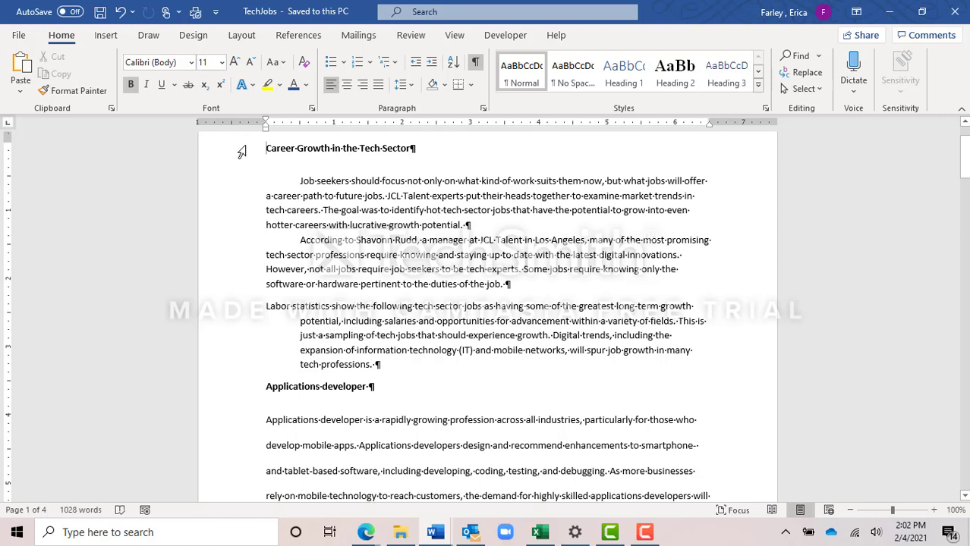
pyautogui.click(239, 151)
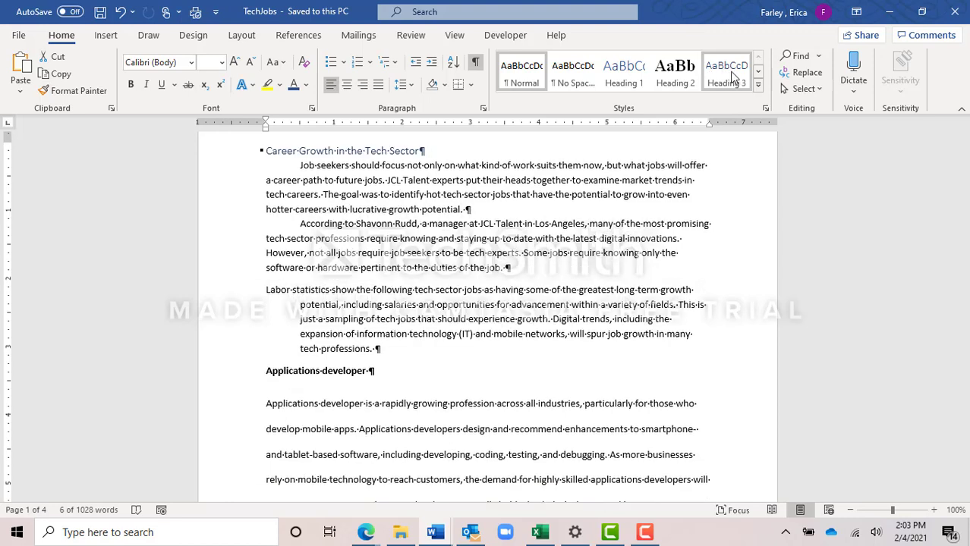
pyautogui.click(757, 74)
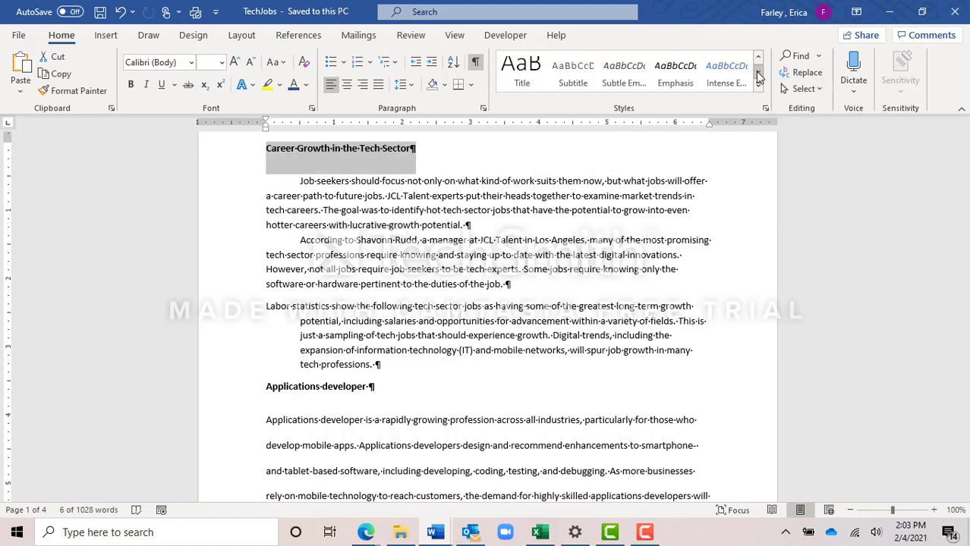
pyautogui.click(524, 79)
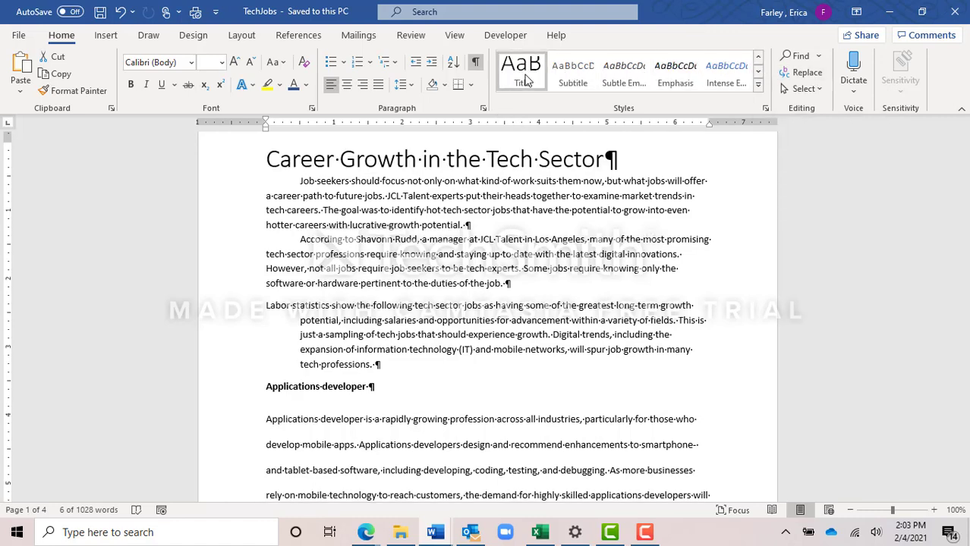
pyautogui.click(524, 79)
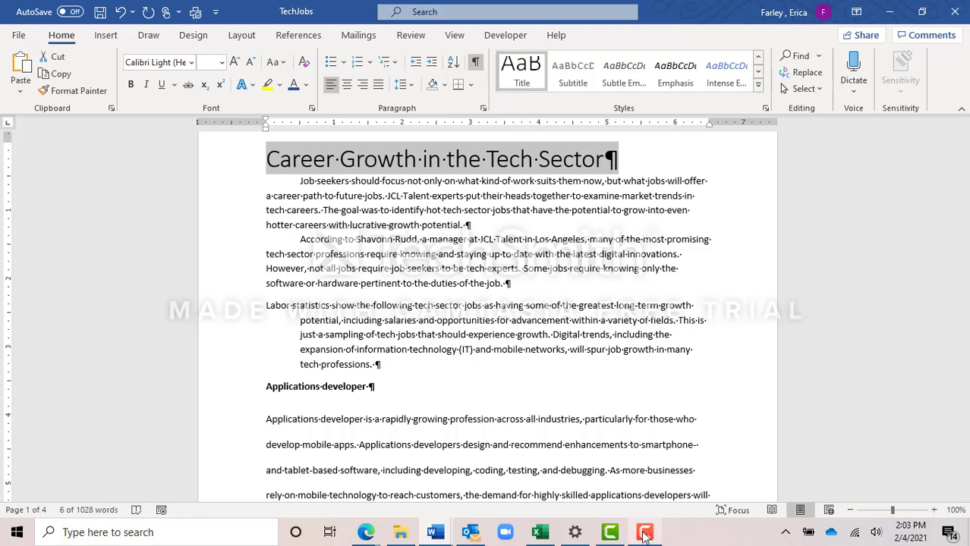
pyautogui.click(644, 532)
pyautogui.click(901, 466)
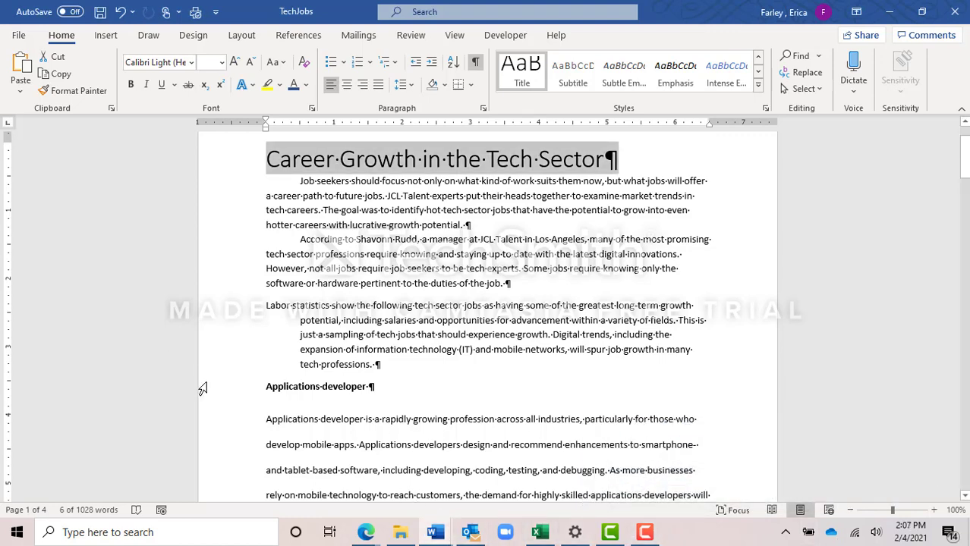
# Step: Apply the Heading 1 style to the "Applications developer" heading
pyautogui.click(235, 394)
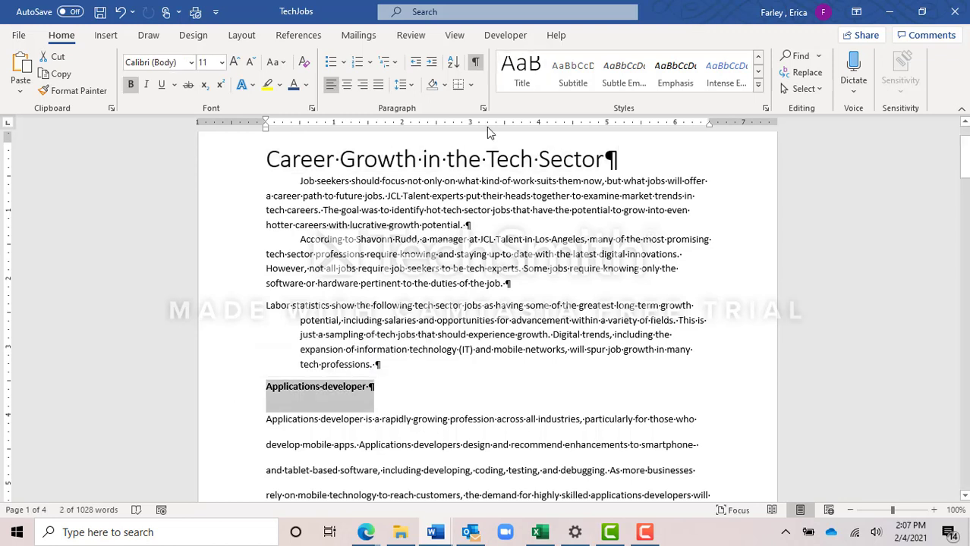
pyautogui.click(757, 59)
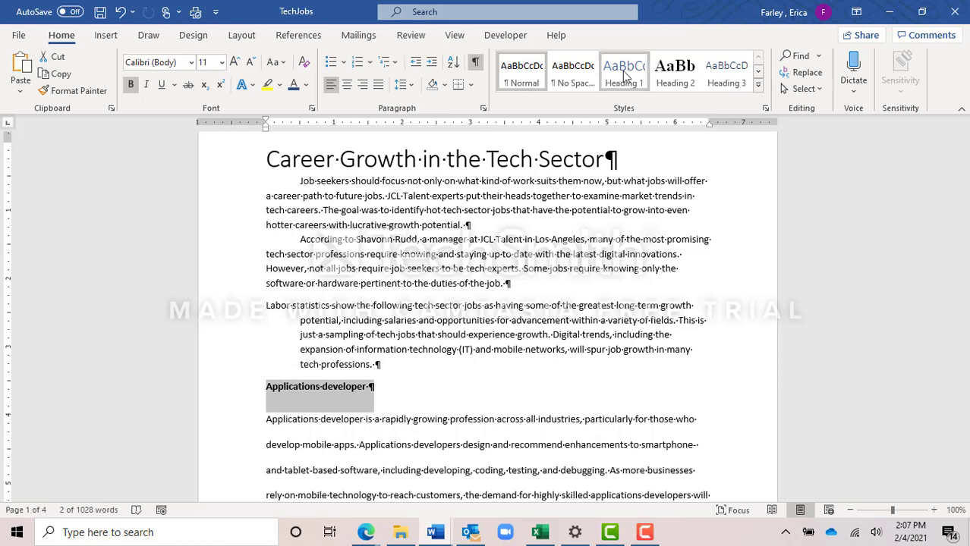
pyautogui.click(623, 74)
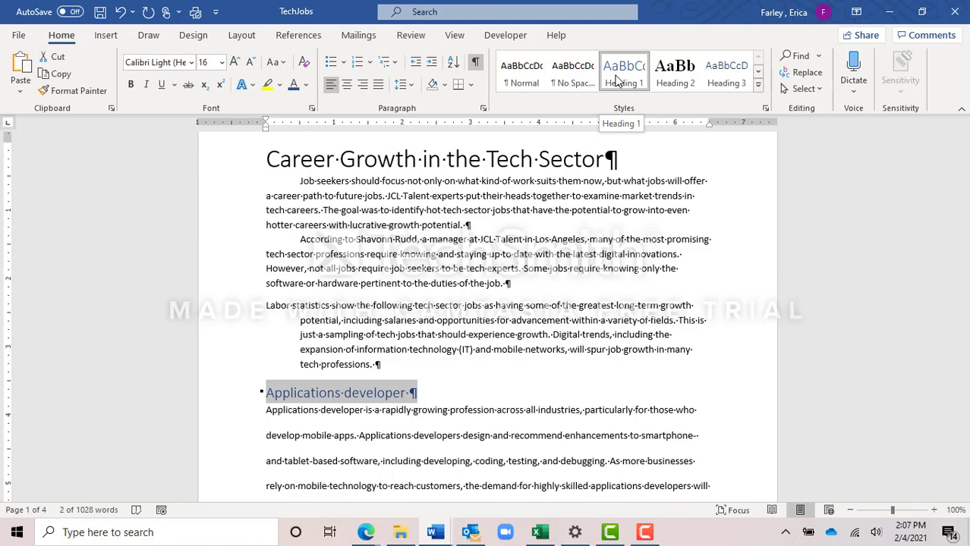
# Step: Apply the Heading 1 style to the "Business analyst" heading
pyautogui.scroll(-1, 559, 275)
pyautogui.scroll(-7, 559, 275)
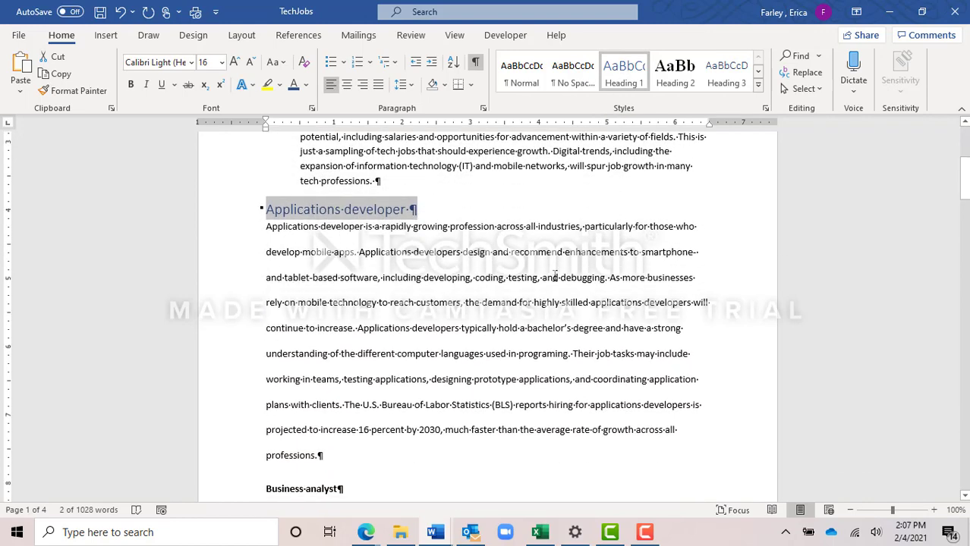
pyautogui.click(252, 372)
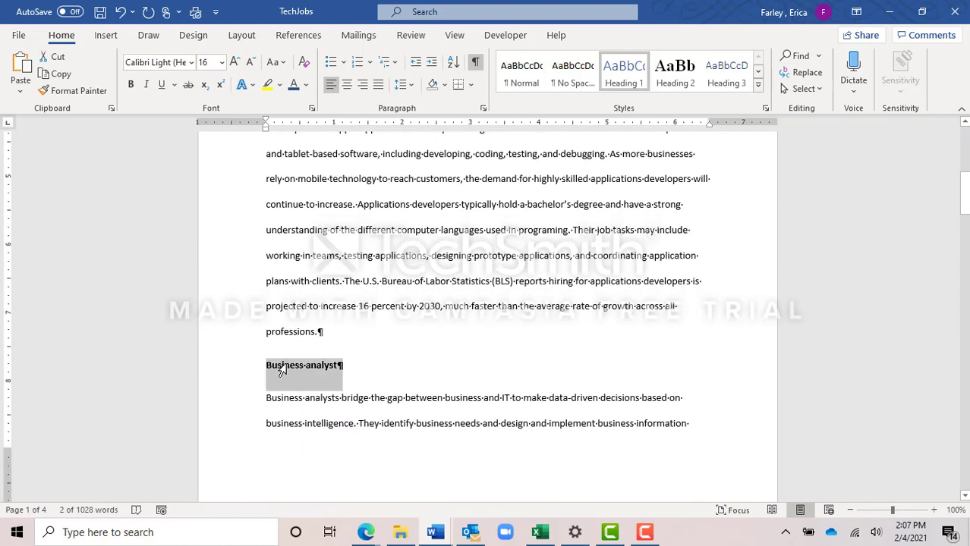
pyautogui.click(521, 72)
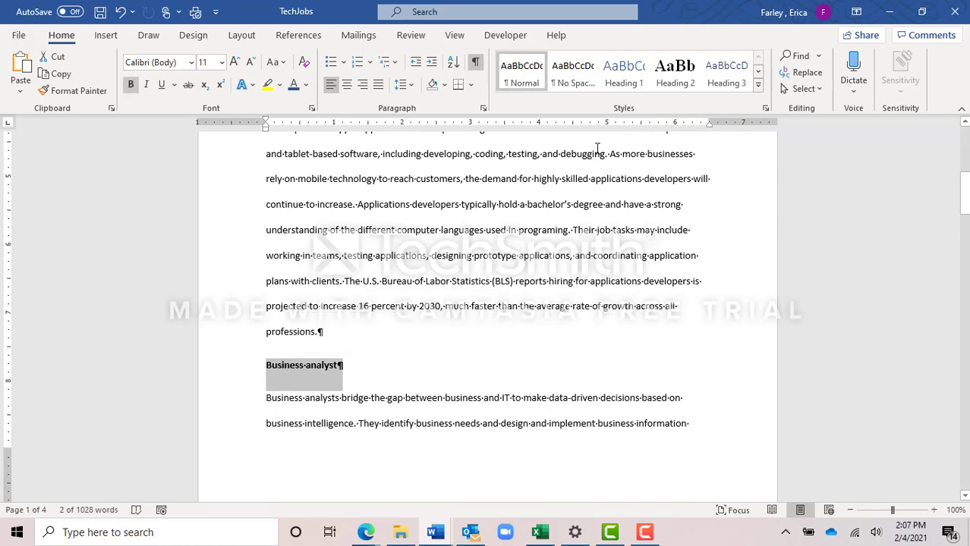
pyautogui.click(624, 72)
# Step: Select all remaining job headings together, from "Customer service manager" through "Systems analyst", and apply the Heading 1 style to them
pyautogui.scroll(-1, 451, 257)
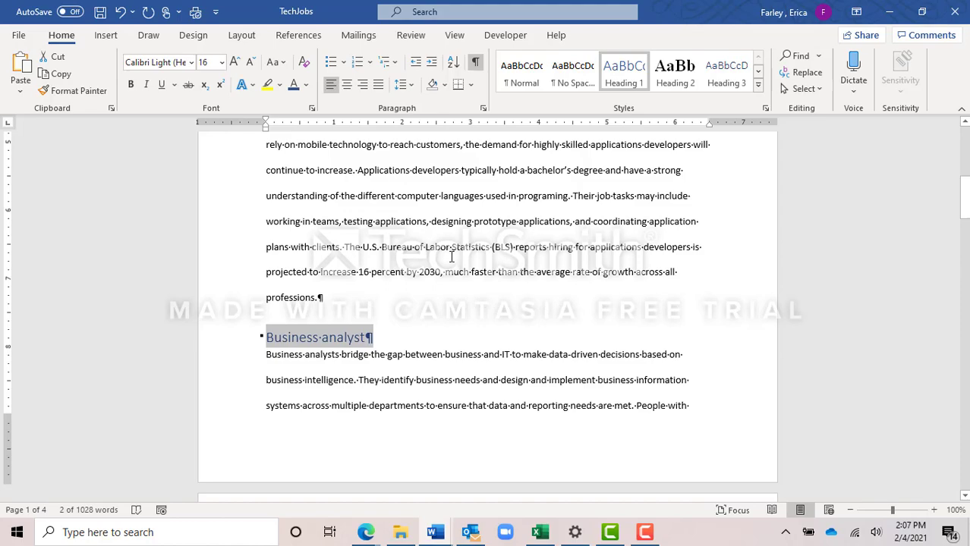
pyautogui.scroll(-10, 451, 256)
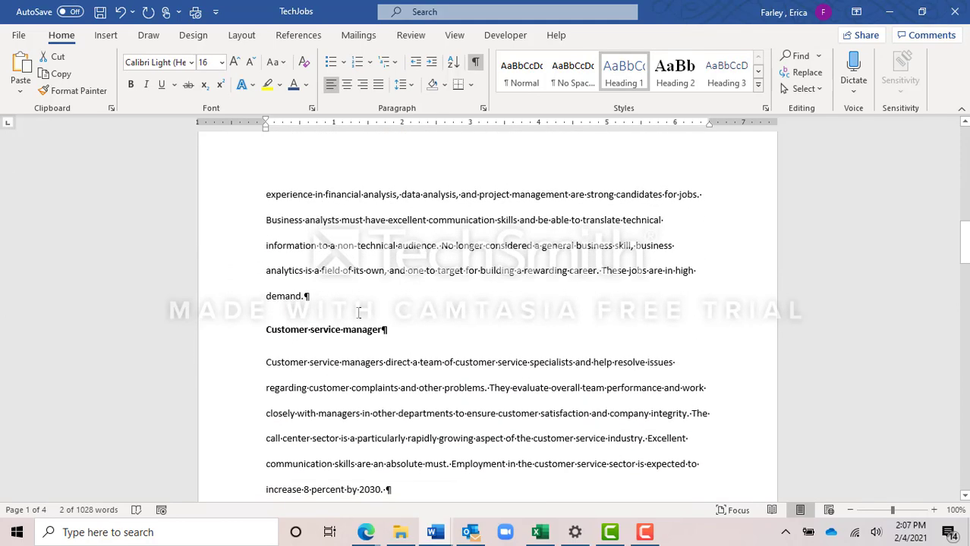
pyautogui.click(241, 330)
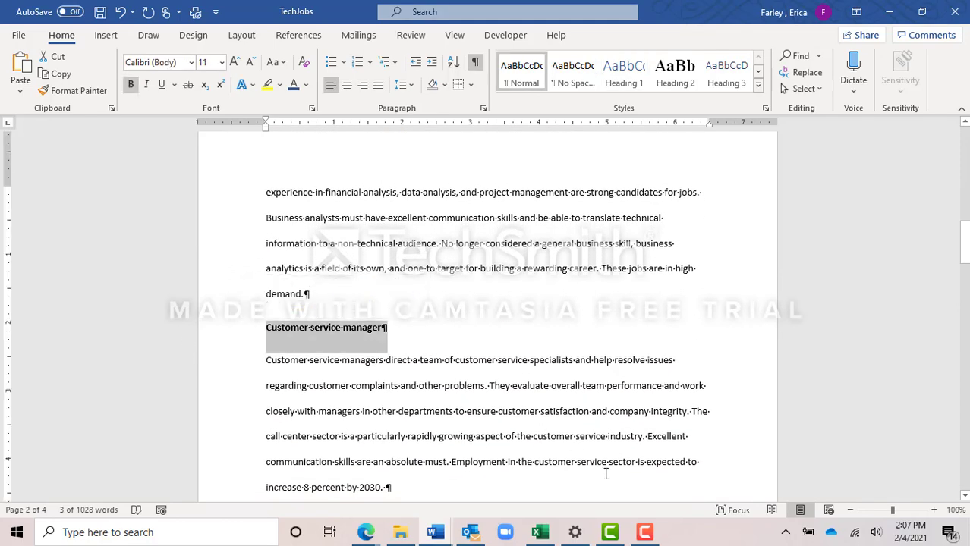
pyautogui.scroll(-5, 507, 328)
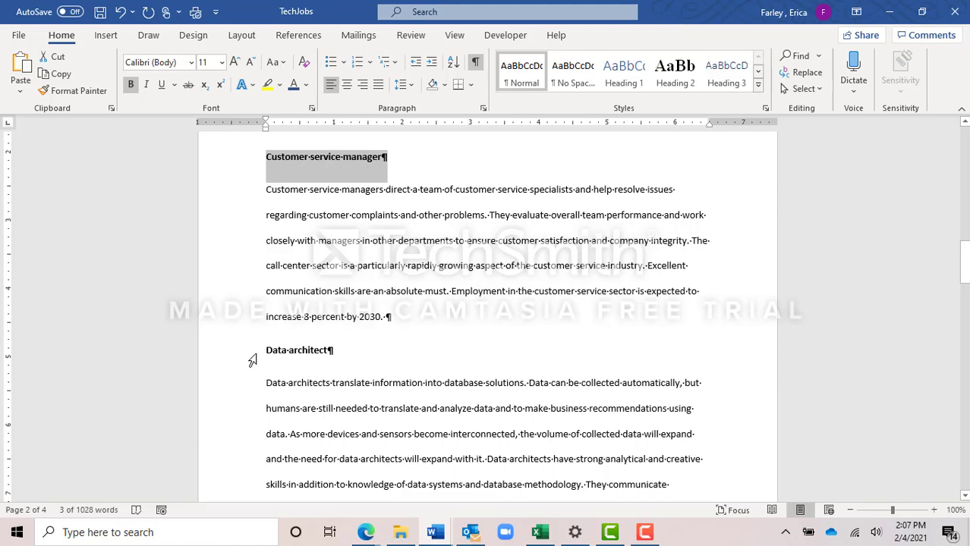
pyautogui.keyDown('ctrl'); pyautogui.click(253, 360); pyautogui.keyUp('ctrl')
pyautogui.scroll(-3, 258, 353)
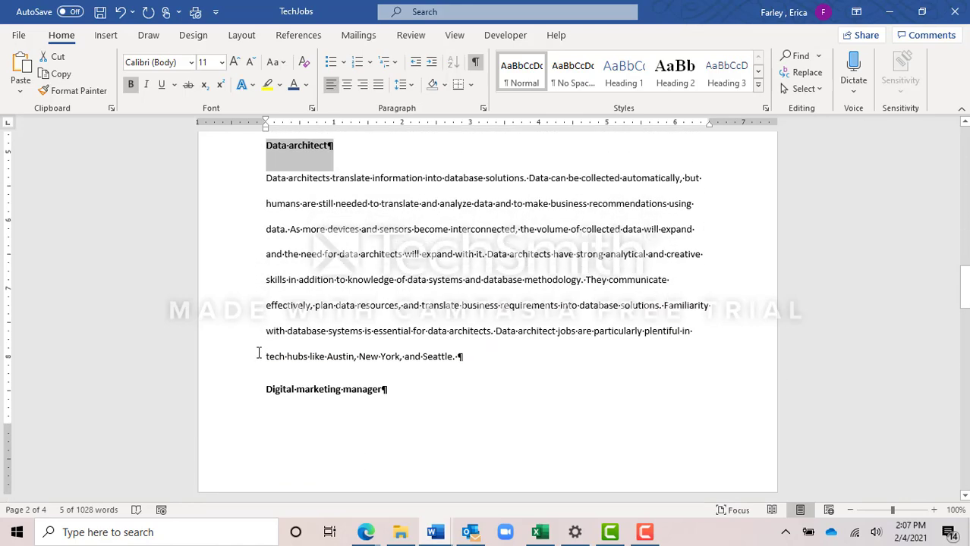
pyautogui.keyDown('ctrl'); pyautogui.click(248, 358); pyautogui.keyUp('ctrl')
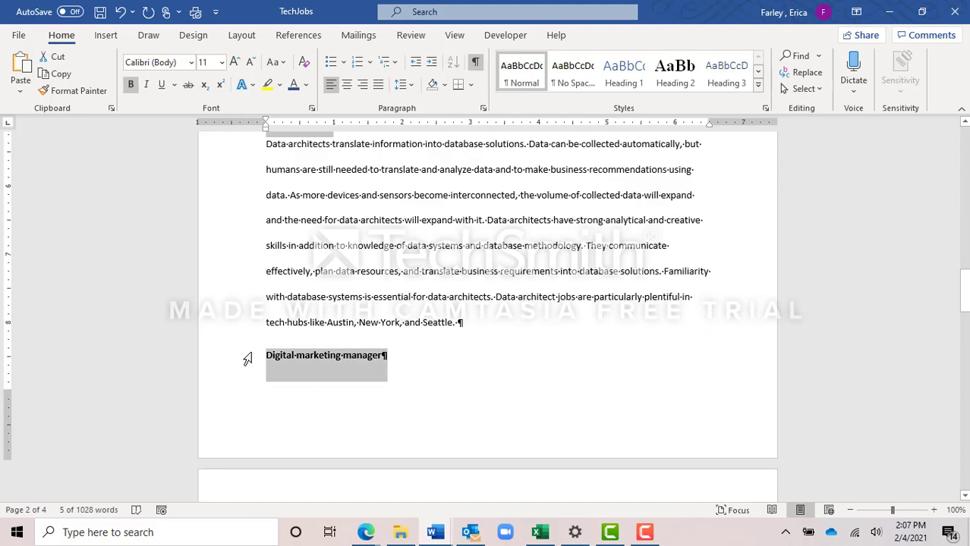
pyautogui.scroll(-6, 247, 358)
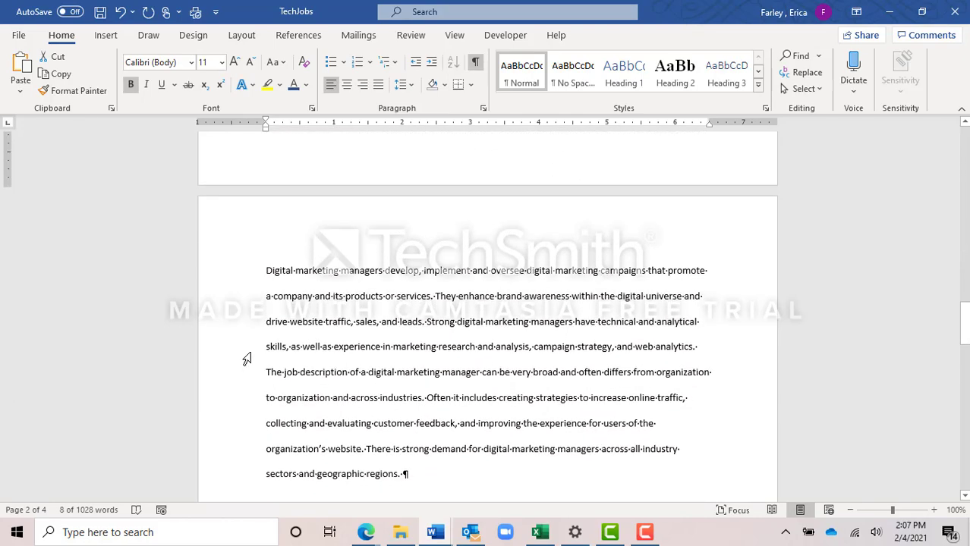
pyautogui.keyDown('ctrl'); pyautogui.click(247, 346); pyautogui.keyUp('ctrl')
pyautogui.scroll(-2, 248, 345)
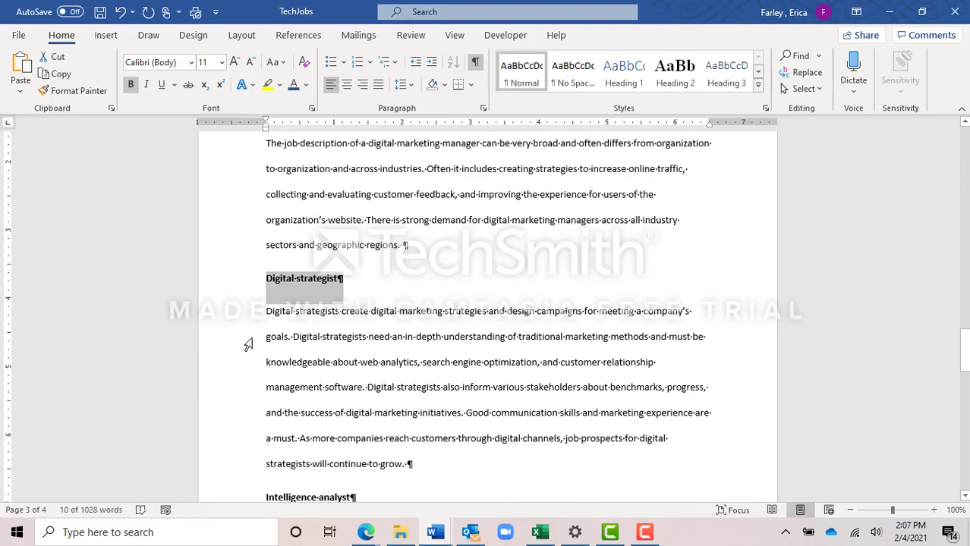
pyautogui.scroll(-2, 248, 338)
pyautogui.keyDown('ctrl'); pyautogui.click(241, 319); pyautogui.keyUp('ctrl')
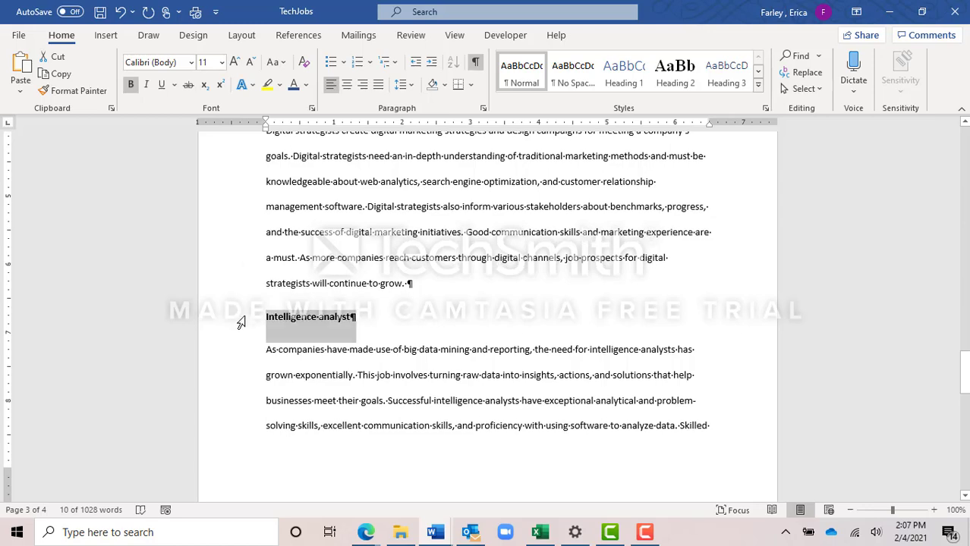
pyautogui.scroll(-2, 240, 322)
pyautogui.scroll(-5, 240, 322)
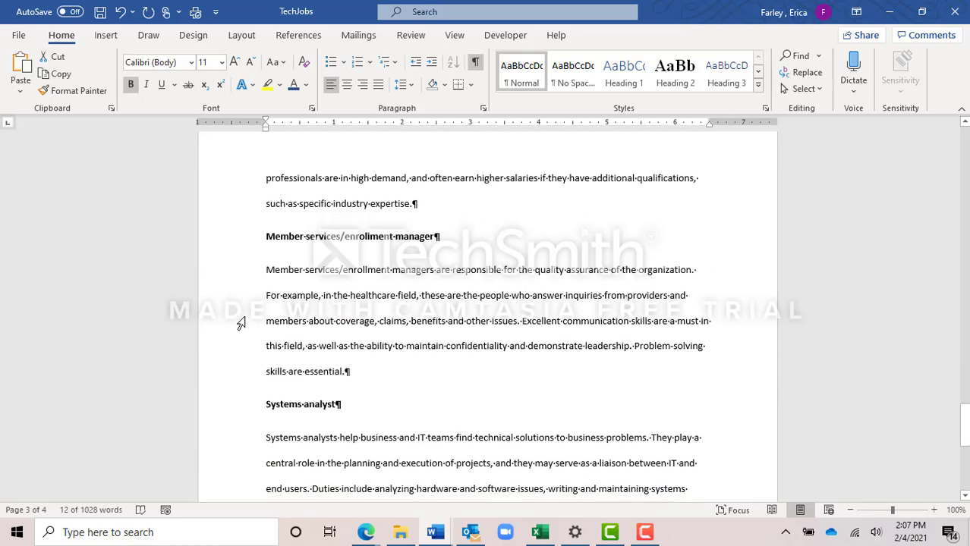
pyautogui.keyDown('ctrl'); pyautogui.click(225, 250); pyautogui.keyUp('ctrl')
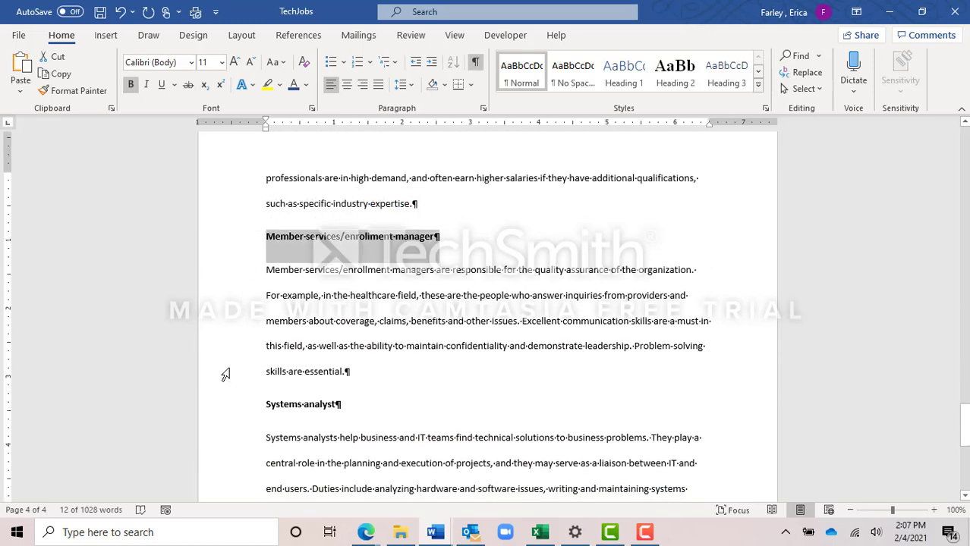
pyautogui.keyDown('ctrl'); pyautogui.click(225, 417); pyautogui.keyUp('ctrl')
pyautogui.scroll(-6, 225, 414)
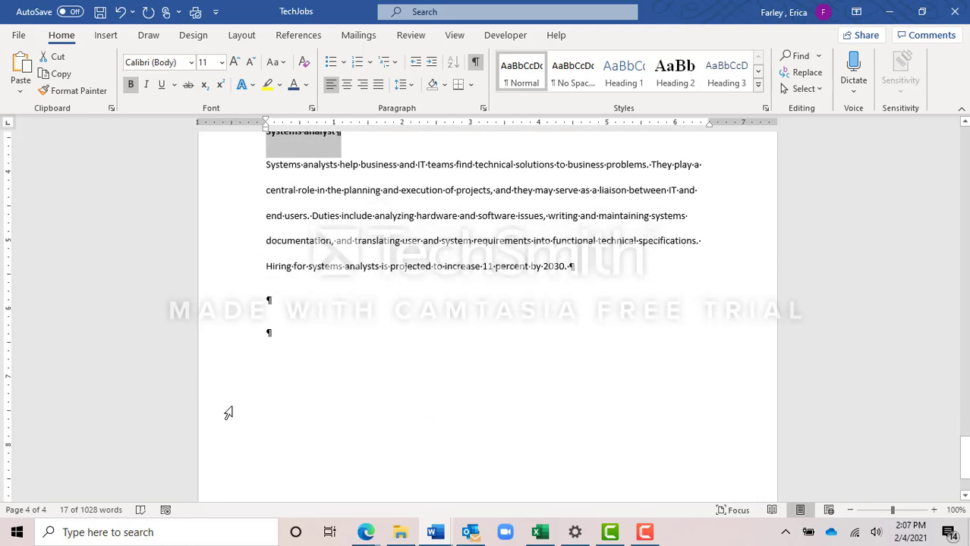
pyautogui.scroll(4, 262, 393)
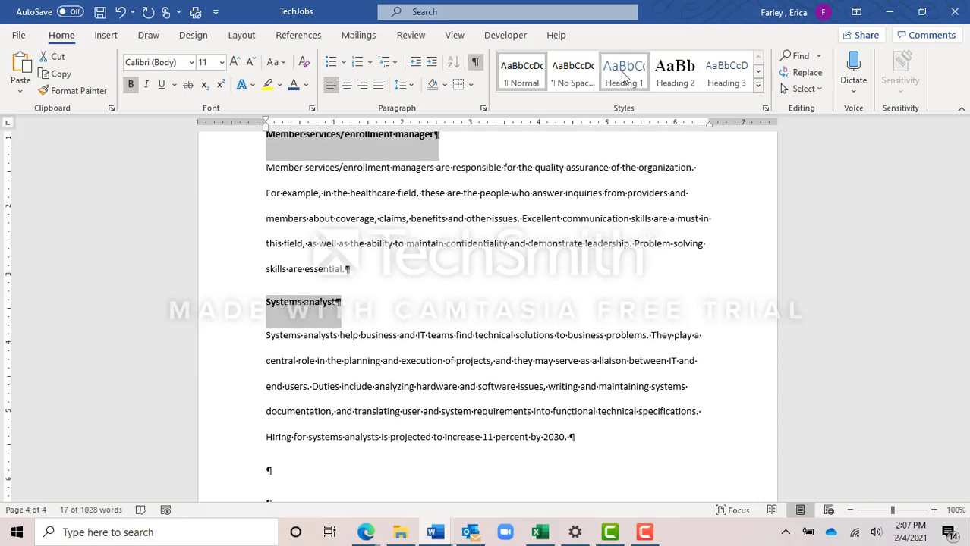
pyautogui.click(622, 74)
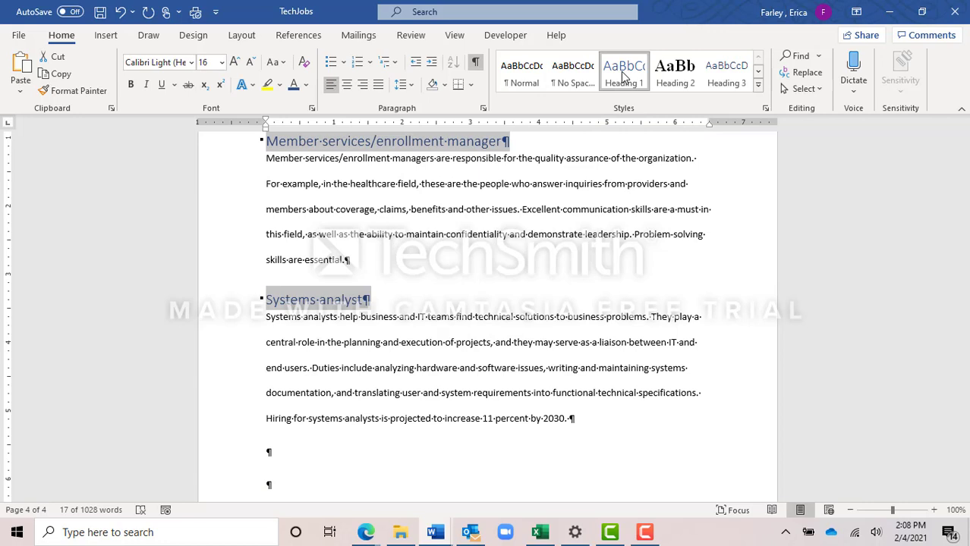
# Step: Check the paragraph settings of the first body paragraph and update the Normal style to match that paragraph's formatting
pyautogui.scroll(3, 643, 157)
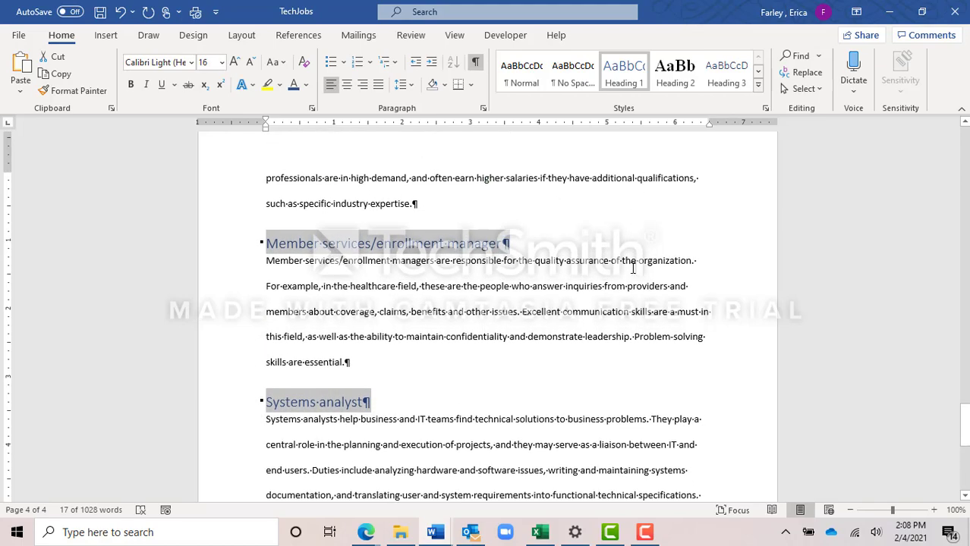
pyautogui.scroll(15, 636, 276)
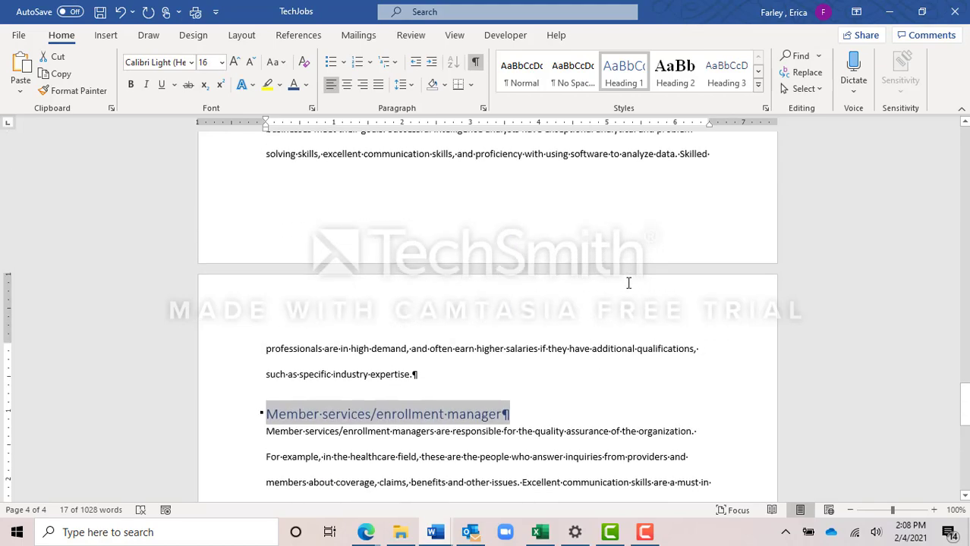
pyautogui.scroll(15, 640, 279)
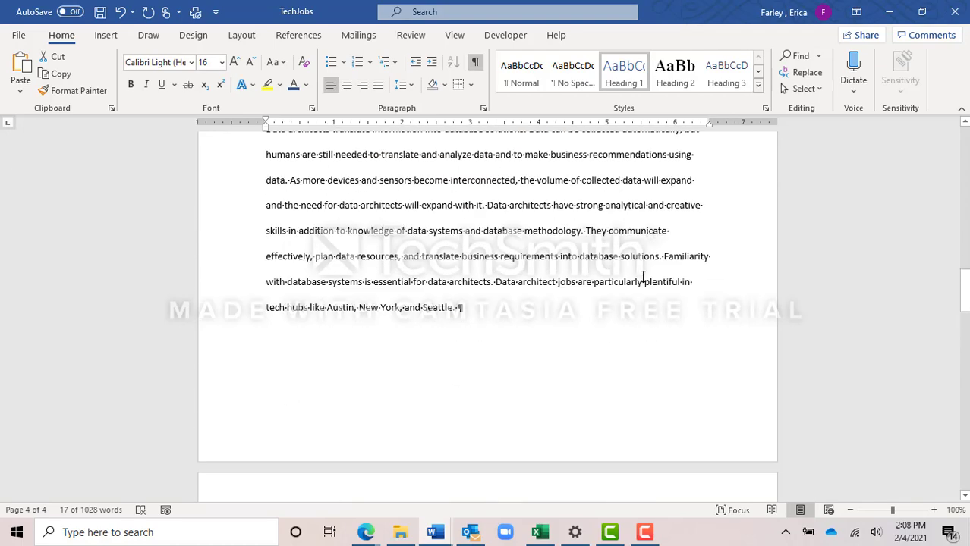
pyautogui.scroll(15, 641, 281)
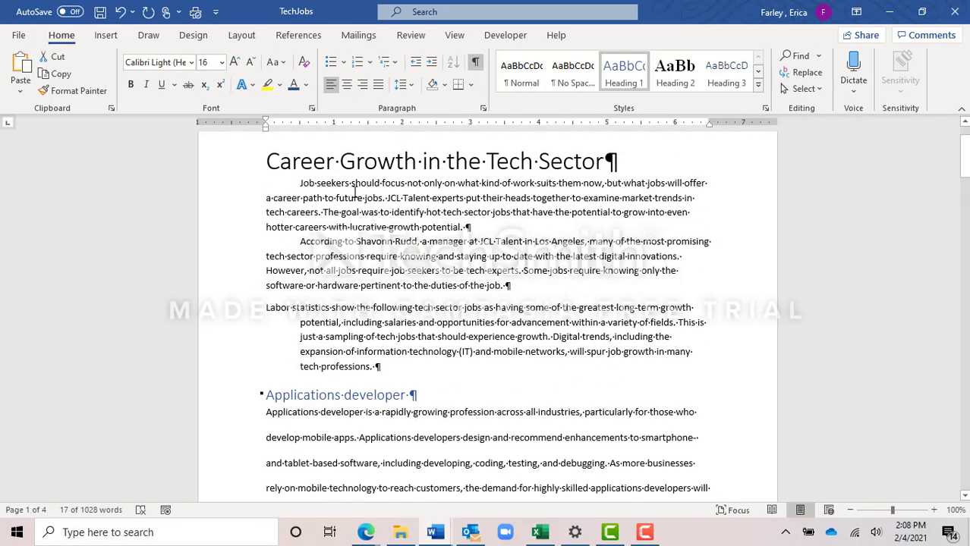
pyautogui.click(353, 195)
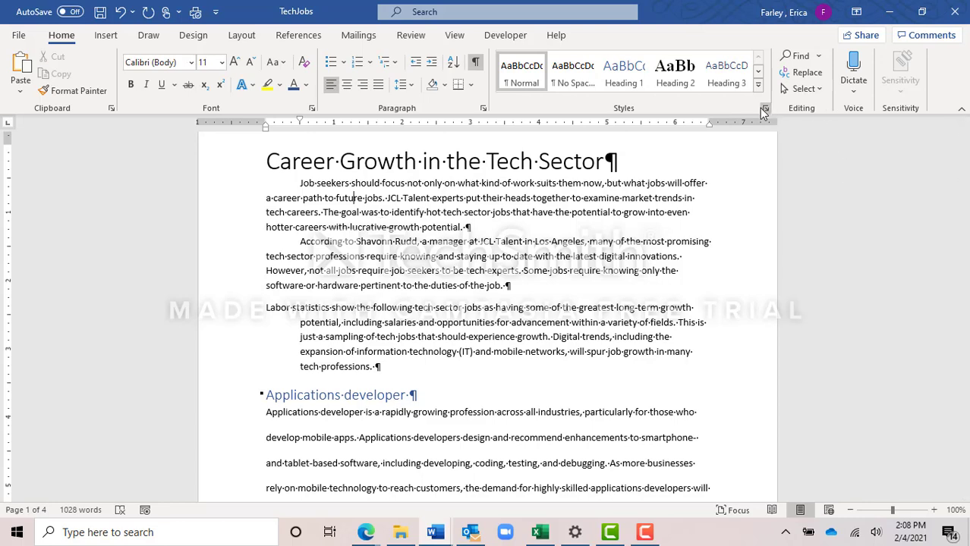
pyautogui.click(483, 111)
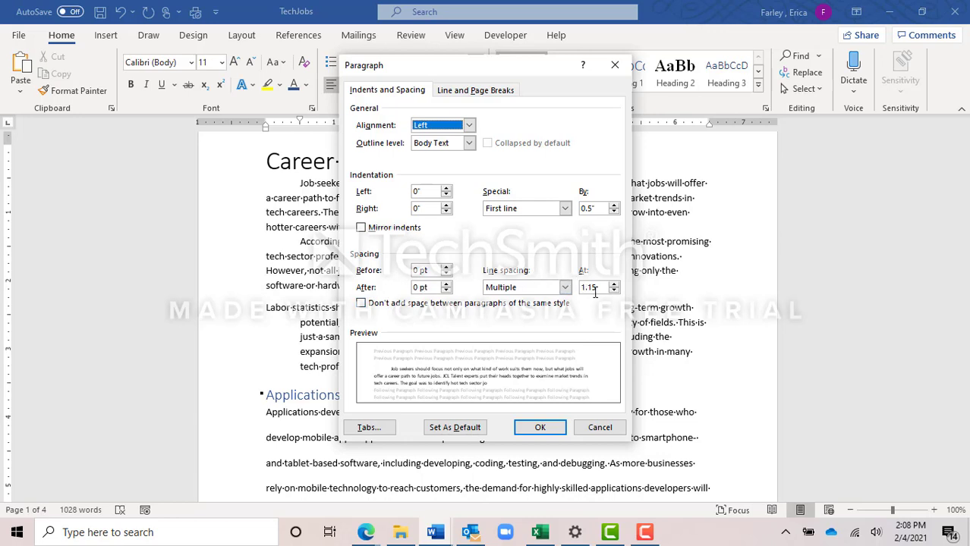
pyautogui.click(539, 428)
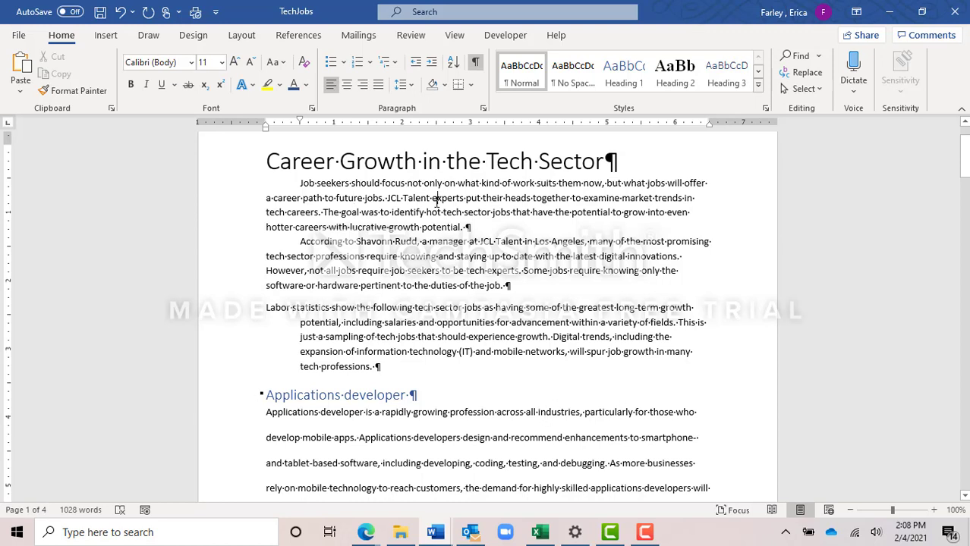
pyautogui.rightClick(509, 76)
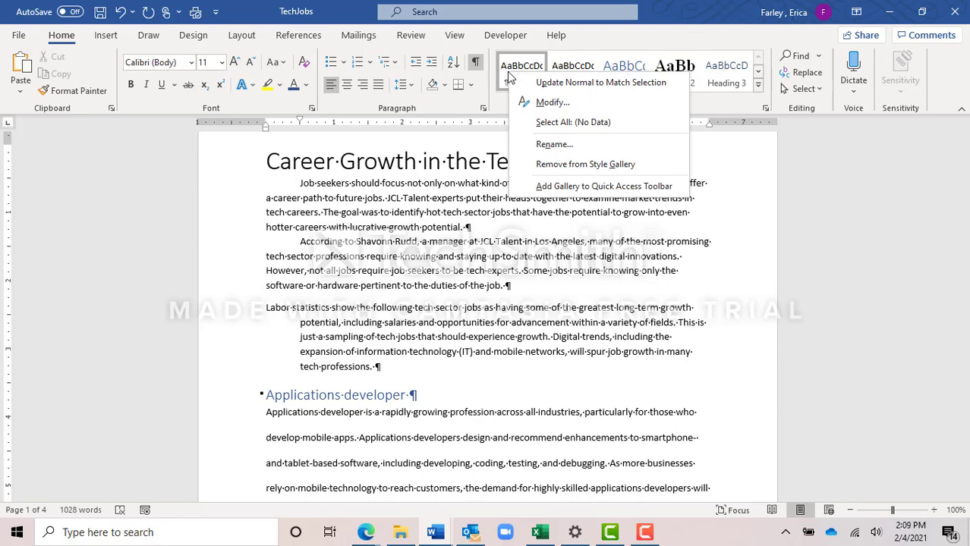
pyautogui.click(572, 85)
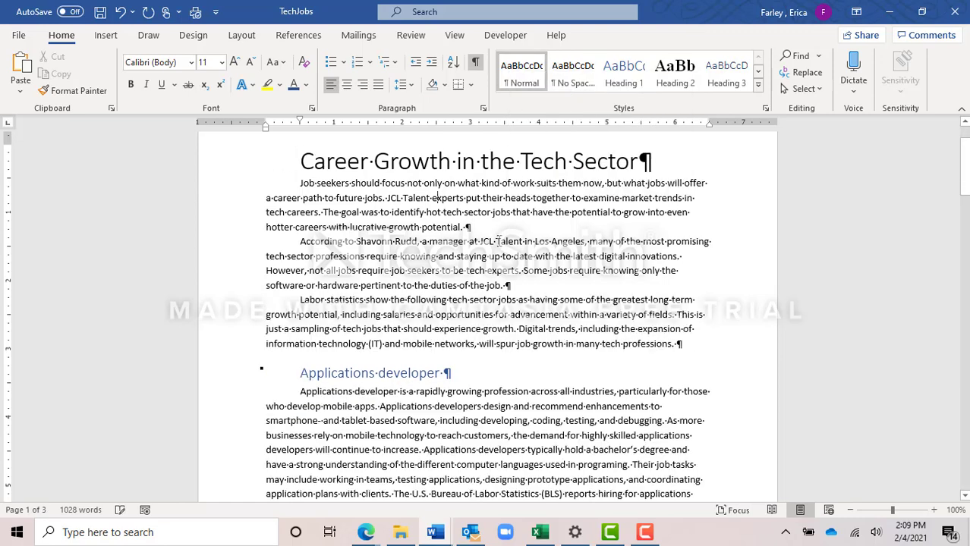
# Step: Review how the updated Normal style affects the title, headings and body paragraphs through the document
pyautogui.scroll(-3, 465, 372)
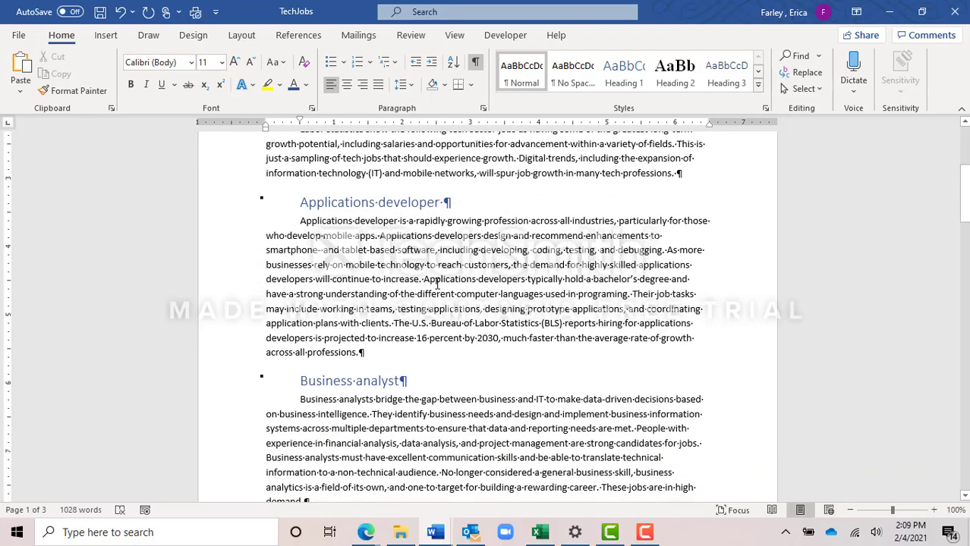
pyautogui.scroll(-5, 434, 286)
pyautogui.scroll(-8, 427, 294)
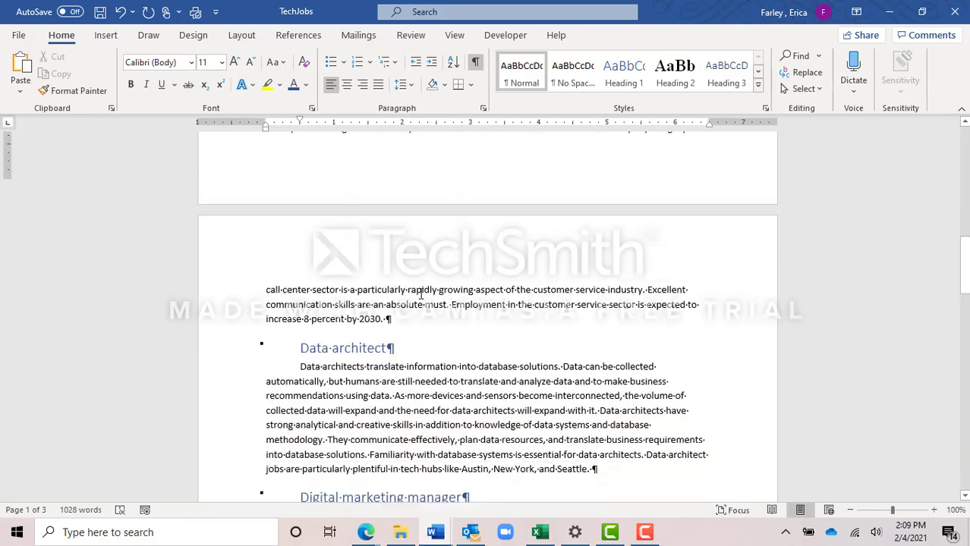
pyautogui.scroll(-3, 422, 294)
pyautogui.scroll(10, 423, 294)
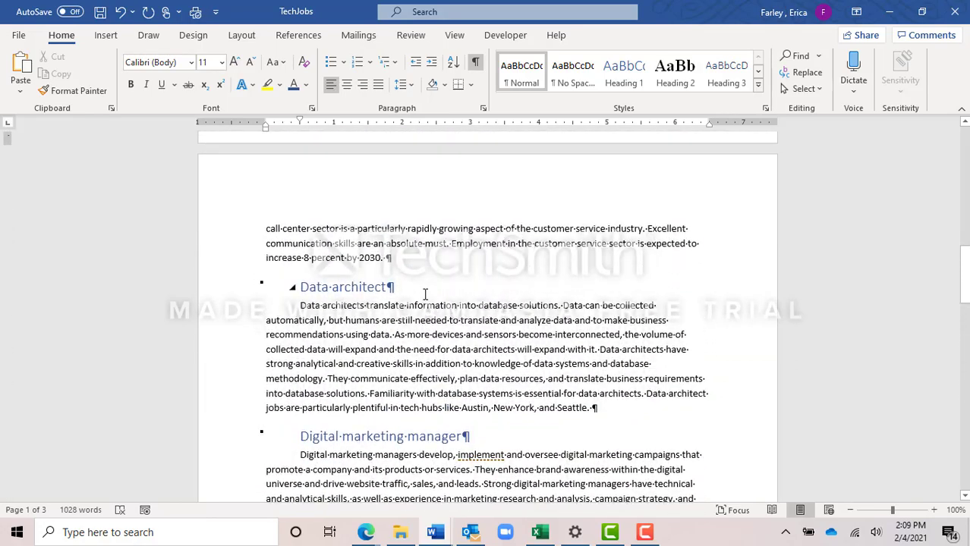
pyautogui.scroll(6, 424, 294)
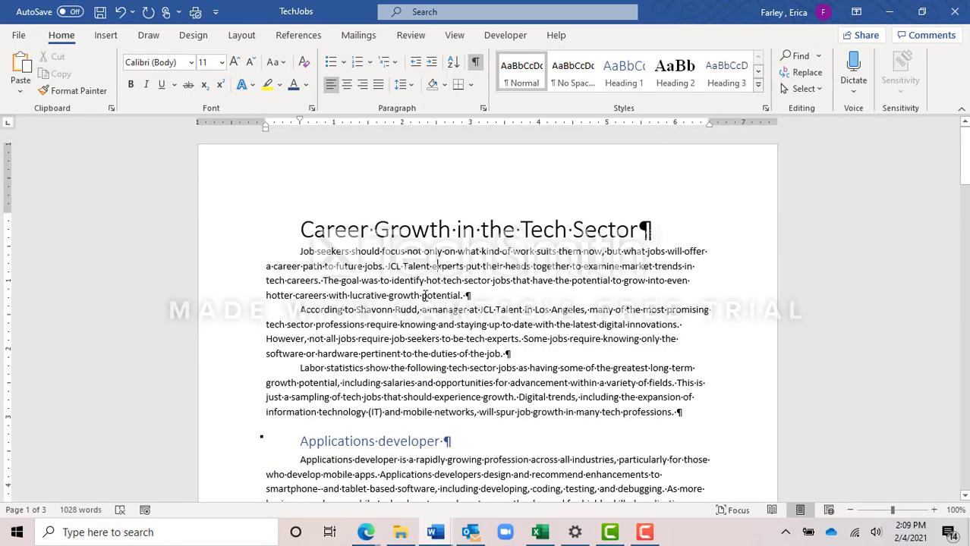
pyautogui.scroll(-1, 379, 225)
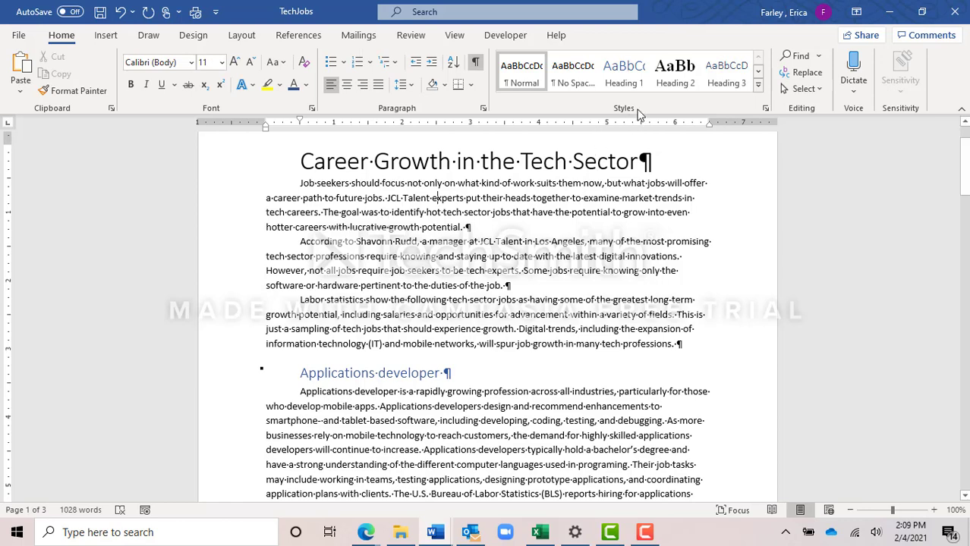
# Step: Modify the Heading 1 style so that it is based on (no style) and check the job headings
pyautogui.click(626, 73)
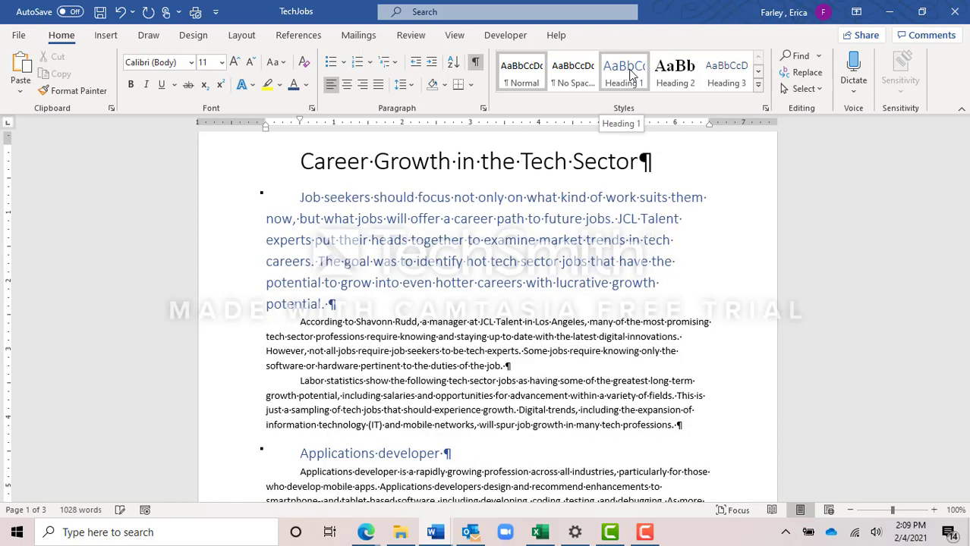
pyautogui.rightClick(629, 73)
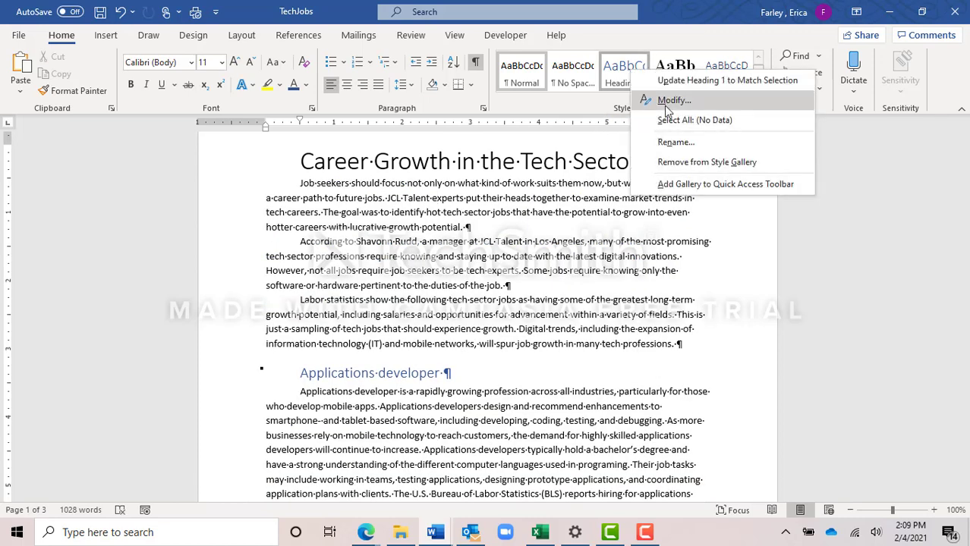
pyautogui.click(665, 106)
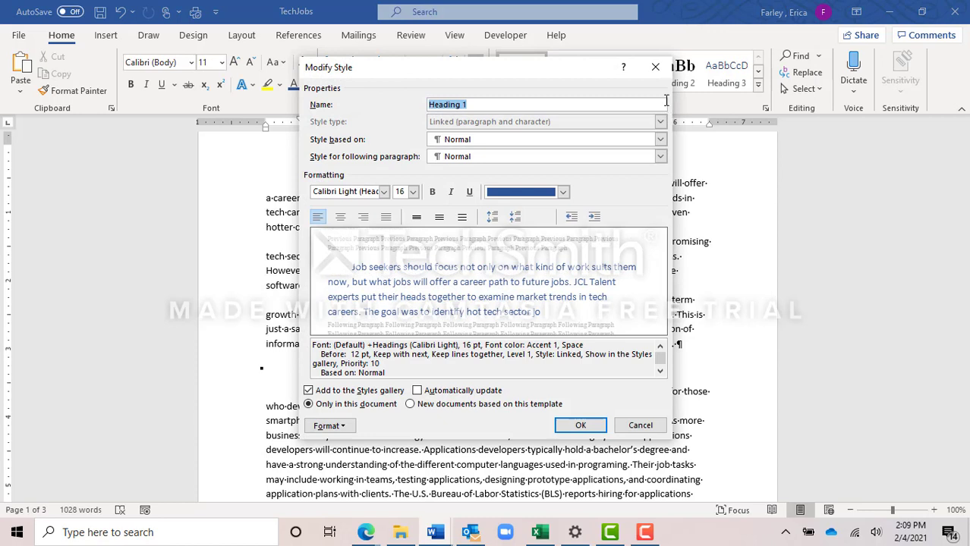
pyautogui.click(527, 142)
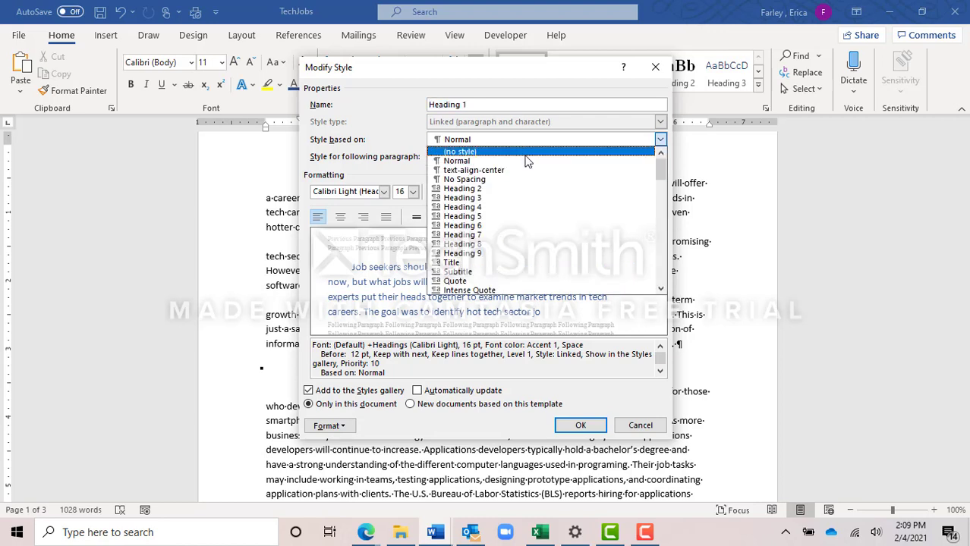
pyautogui.click(525, 154)
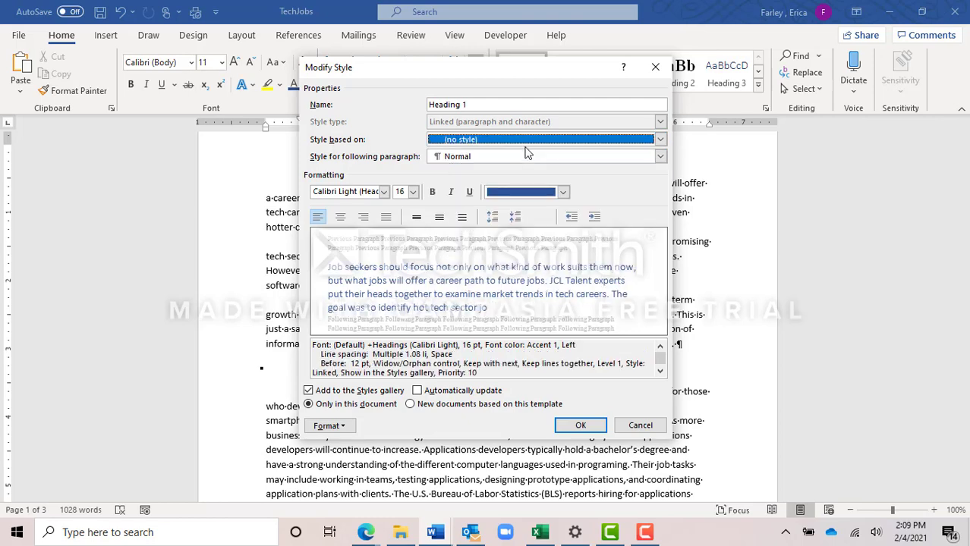
pyautogui.click(579, 425)
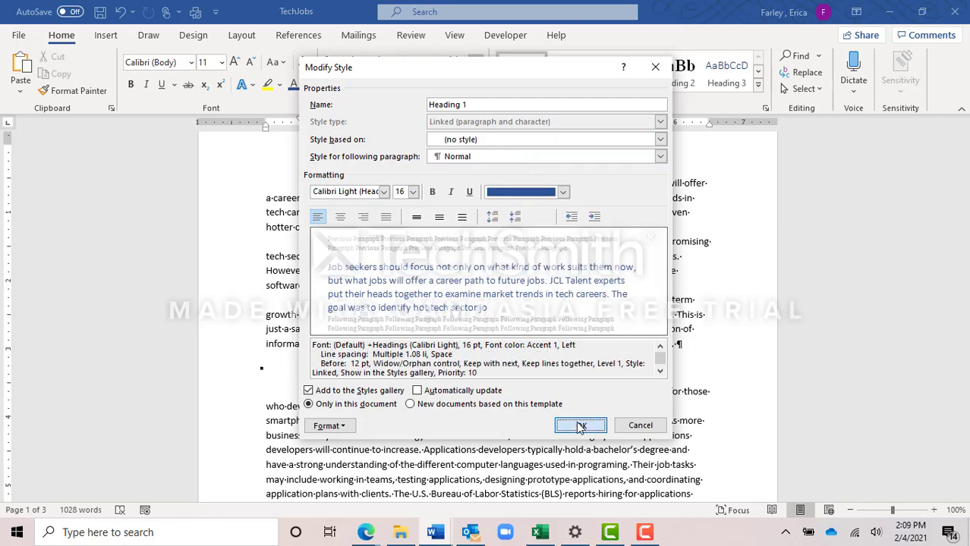
pyautogui.scroll(-3, 577, 423)
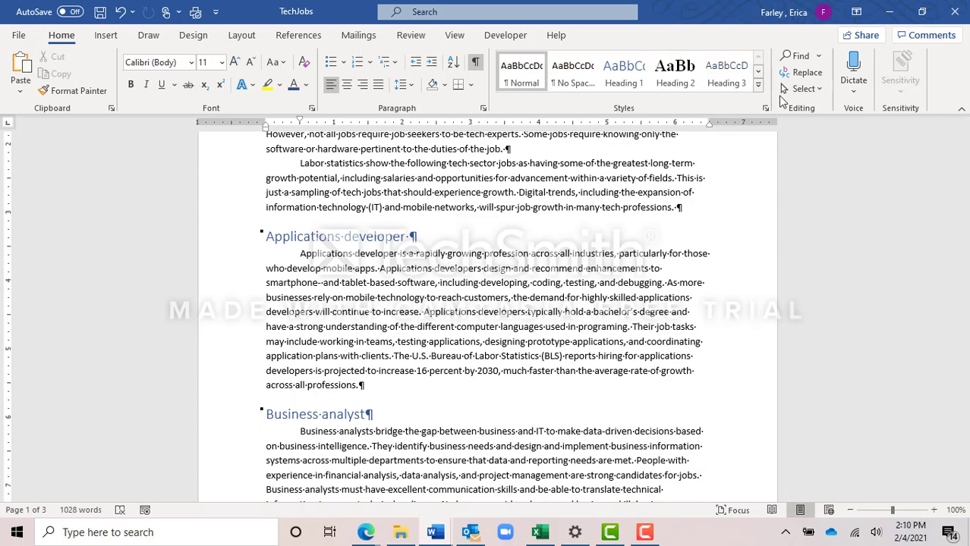
# Step: Modify the Title style so that it is based on (no style)
pyautogui.click(757, 71)
pyautogui.scroll(1, 702, 157)
pyautogui.scroll(2, 702, 157)
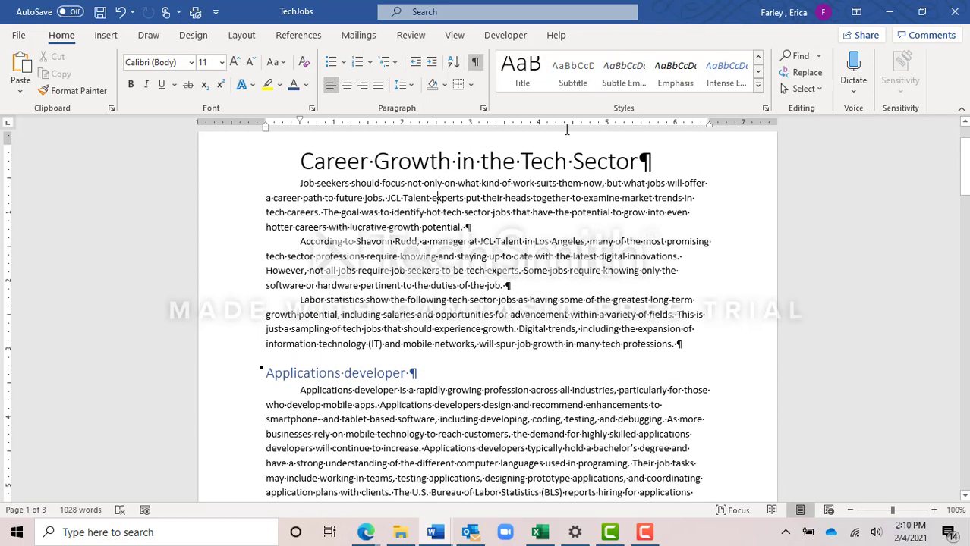
pyautogui.rightClick(524, 80)
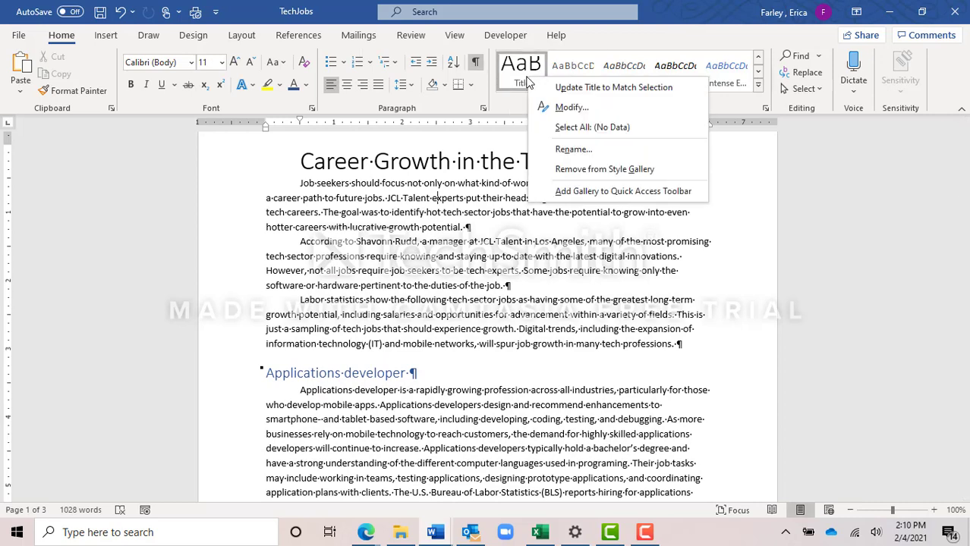
pyautogui.click(571, 107)
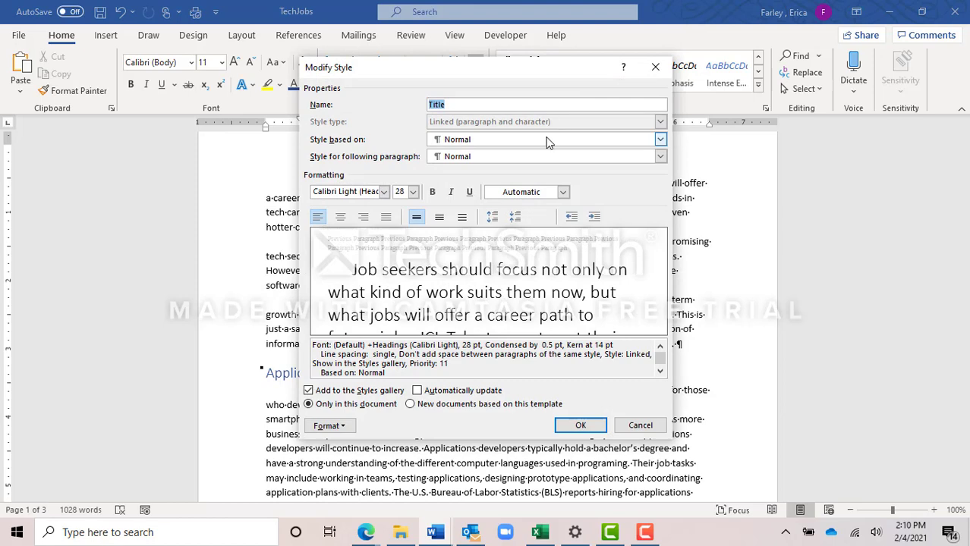
pyautogui.click(548, 140)
pyautogui.click(549, 151)
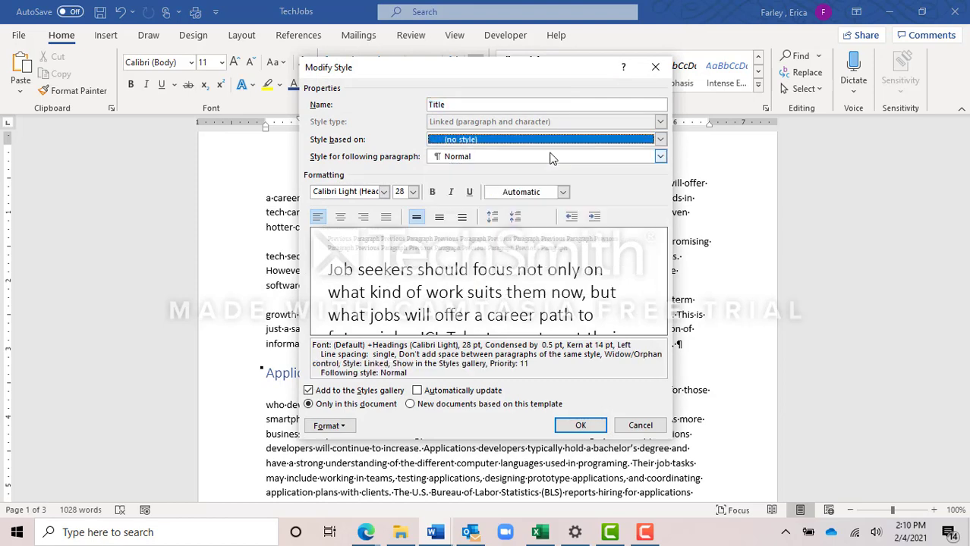
pyautogui.click(584, 425)
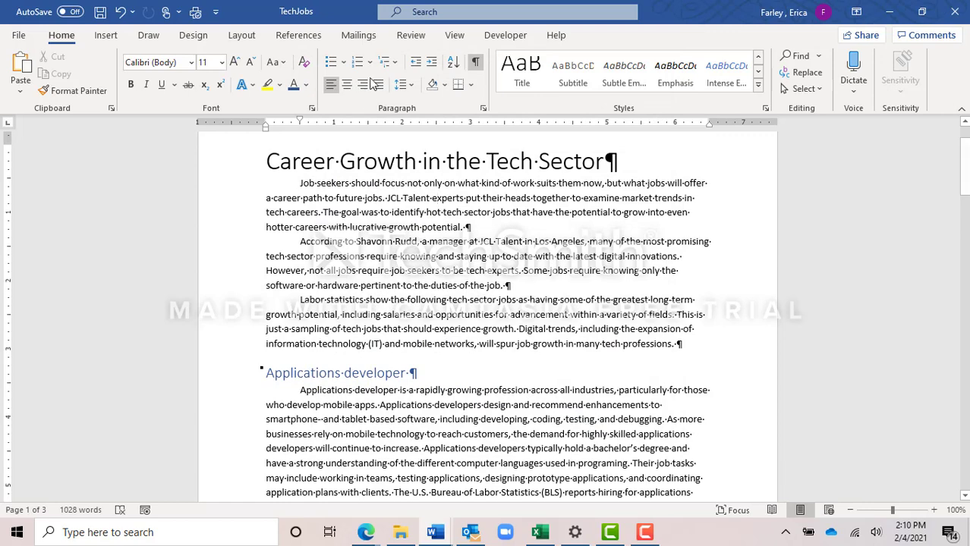
# Step: Enlarge the "Career Growth in the Tech Sector" title by one font size increment and colour it Blue, Accent 1, Darker 25%
pyautogui.click(227, 167)
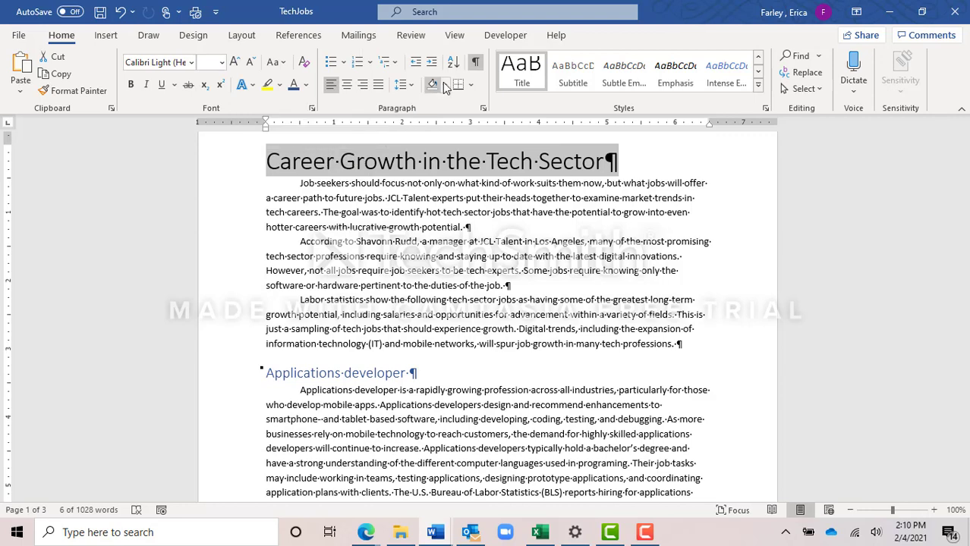
pyautogui.click(235, 62)
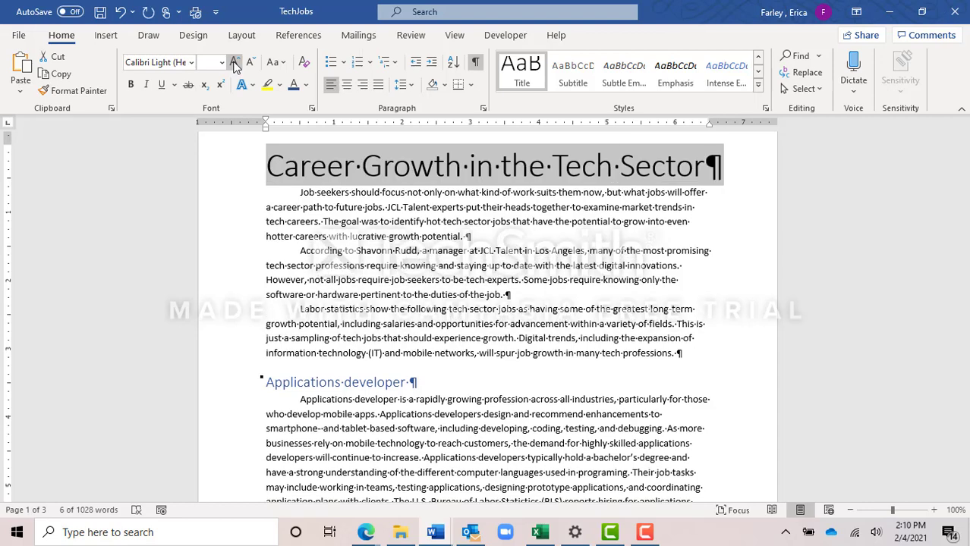
pyautogui.click(294, 88)
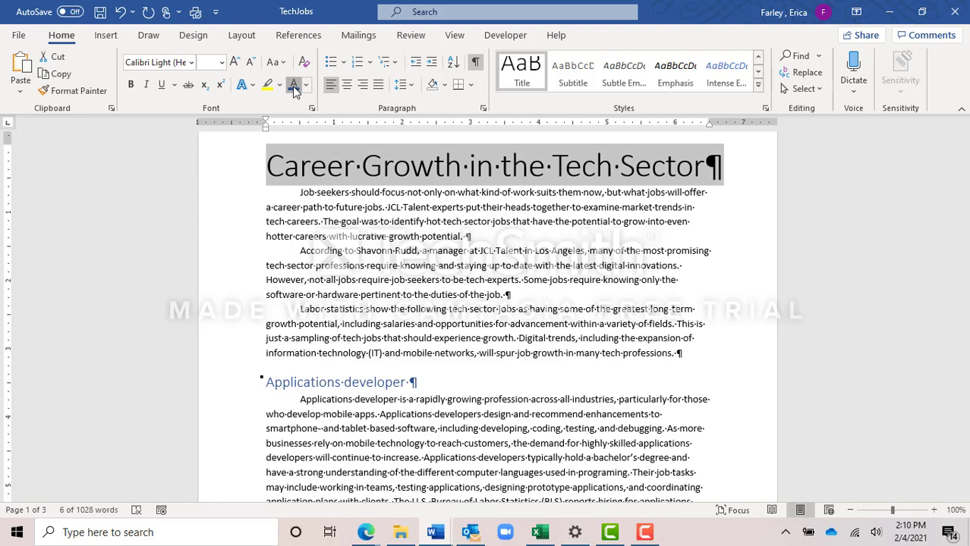
pyautogui.click(294, 89)
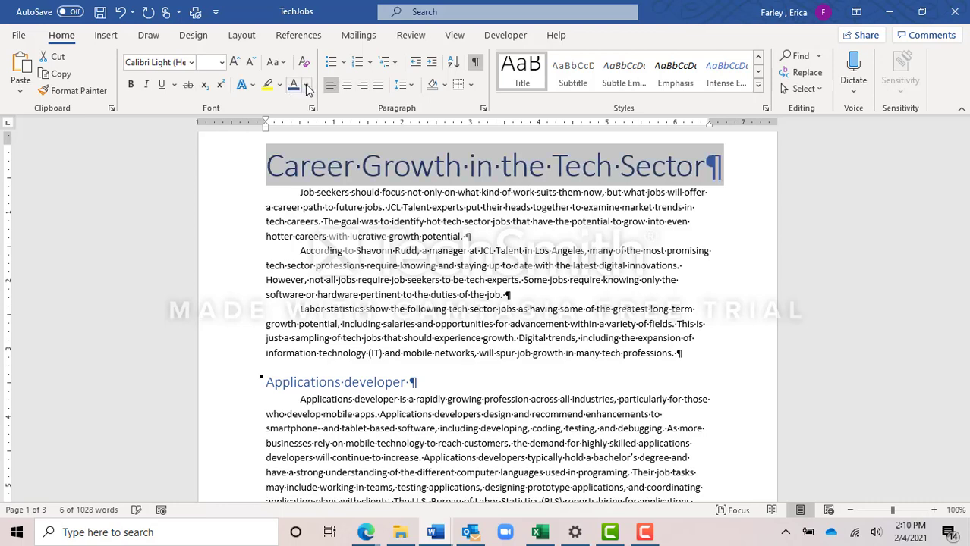
pyautogui.click(307, 88)
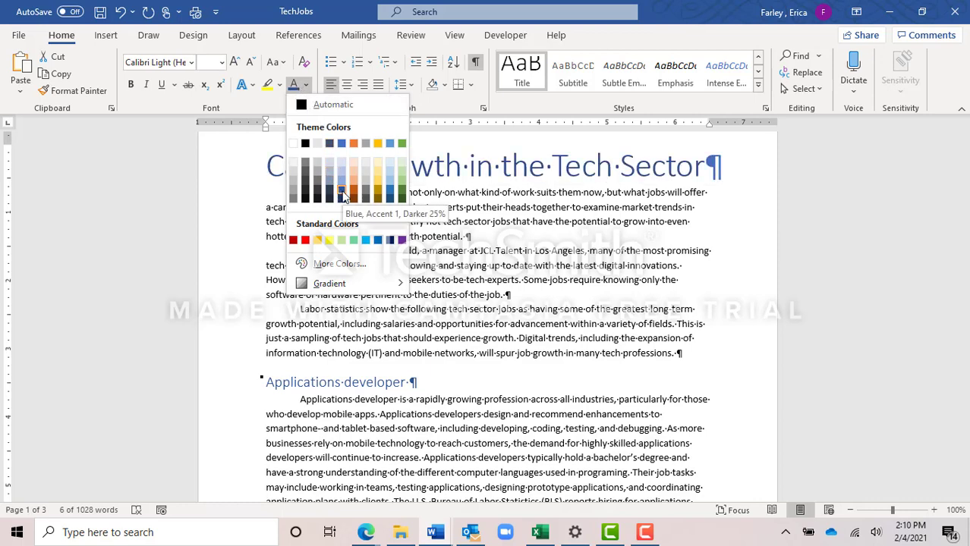
pyautogui.click(342, 191)
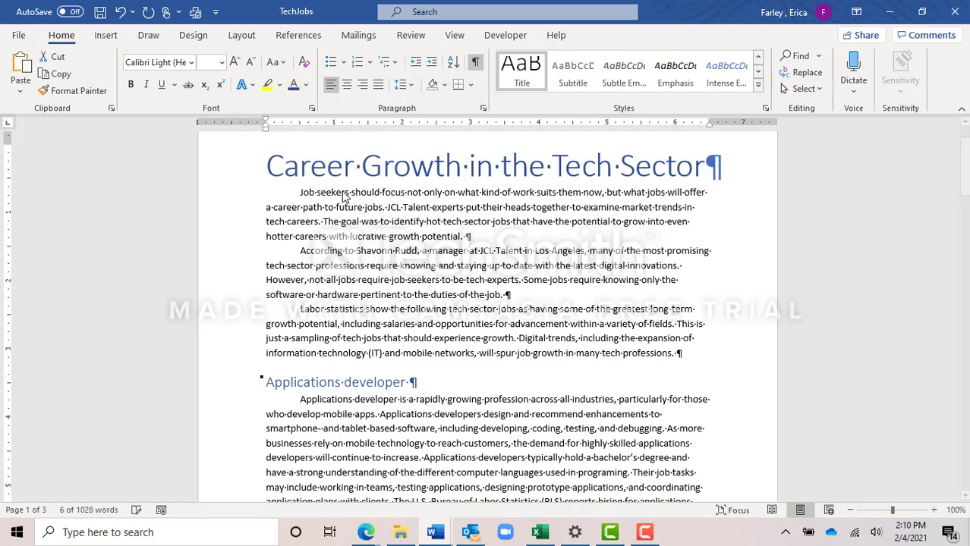
pyautogui.click(306, 85)
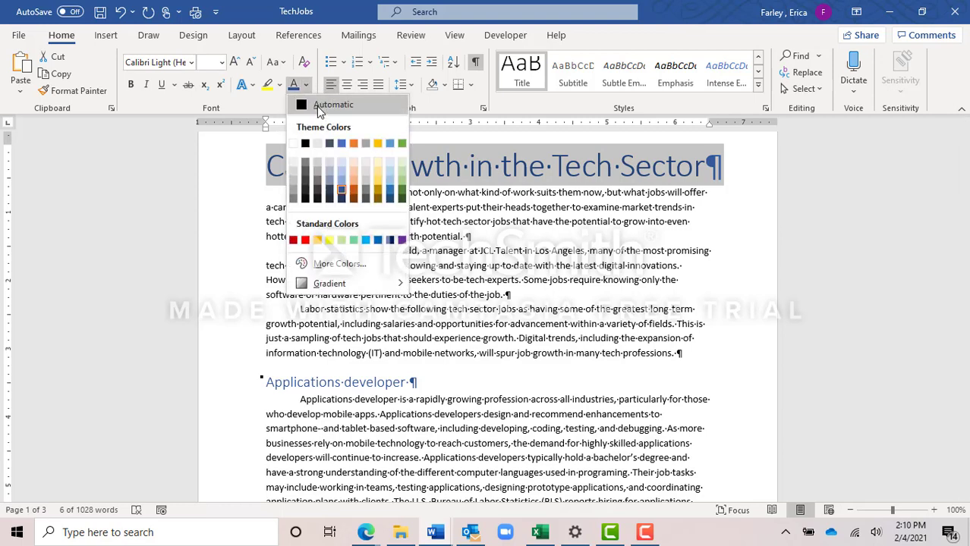
pyautogui.click(341, 192)
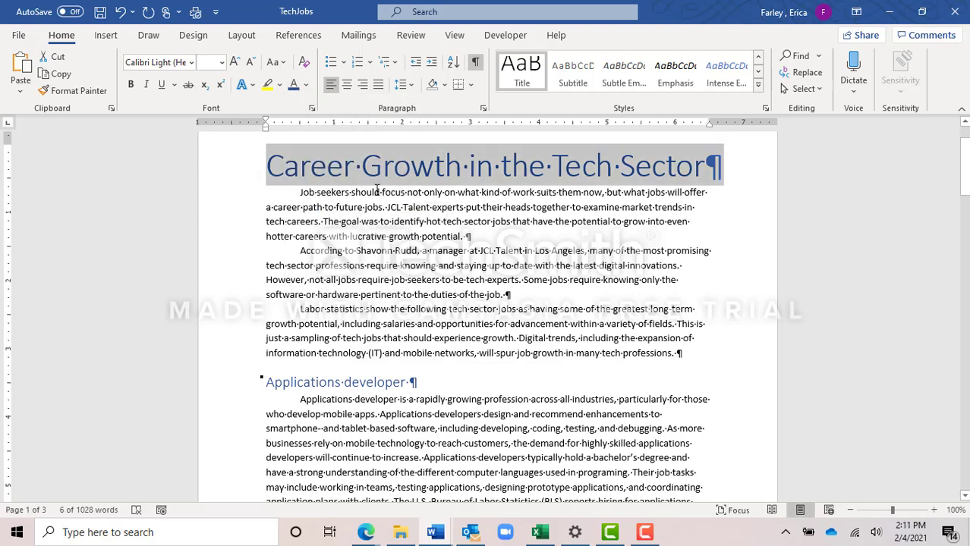
# Step: Add space after the "Career Growth in the Tech Sector" title paragraph and save the document
pyautogui.click(411, 86)
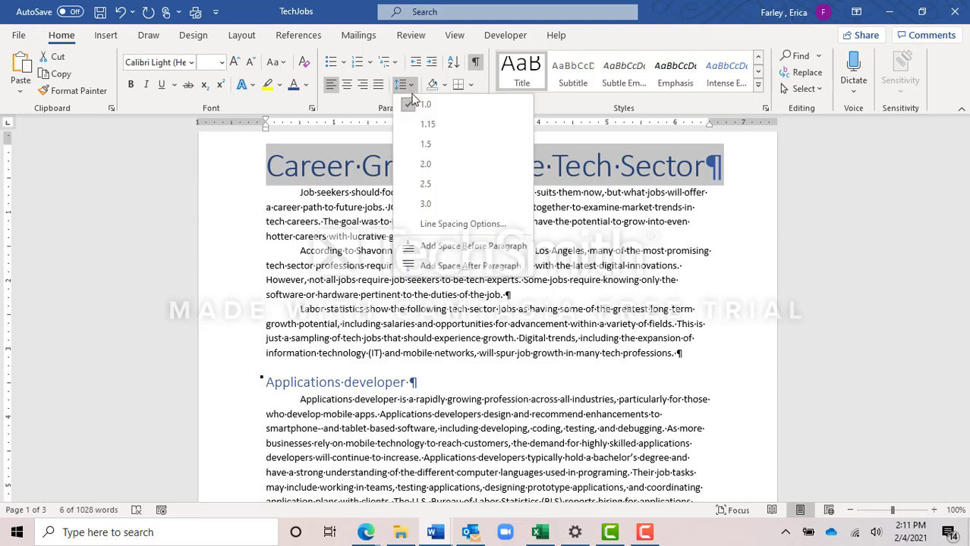
pyautogui.click(452, 267)
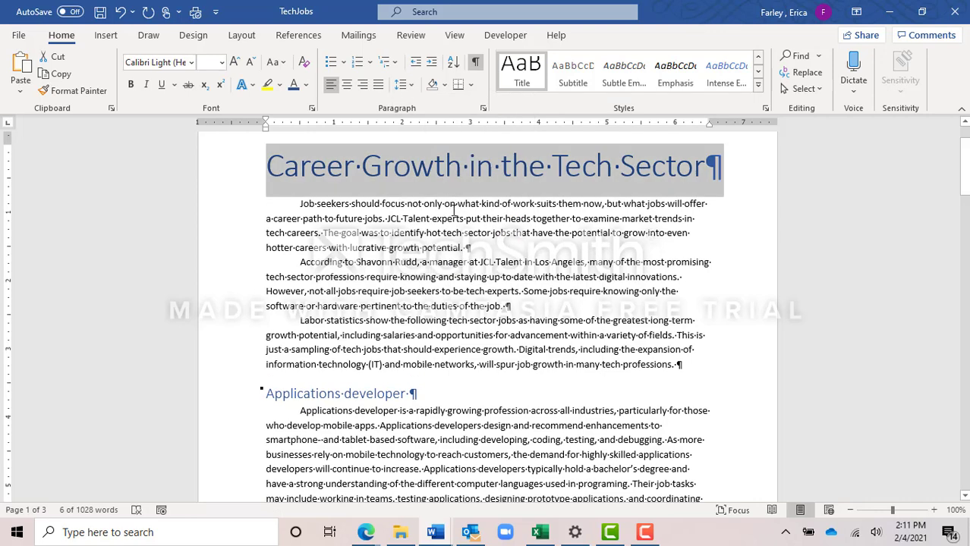
pyautogui.click(450, 230)
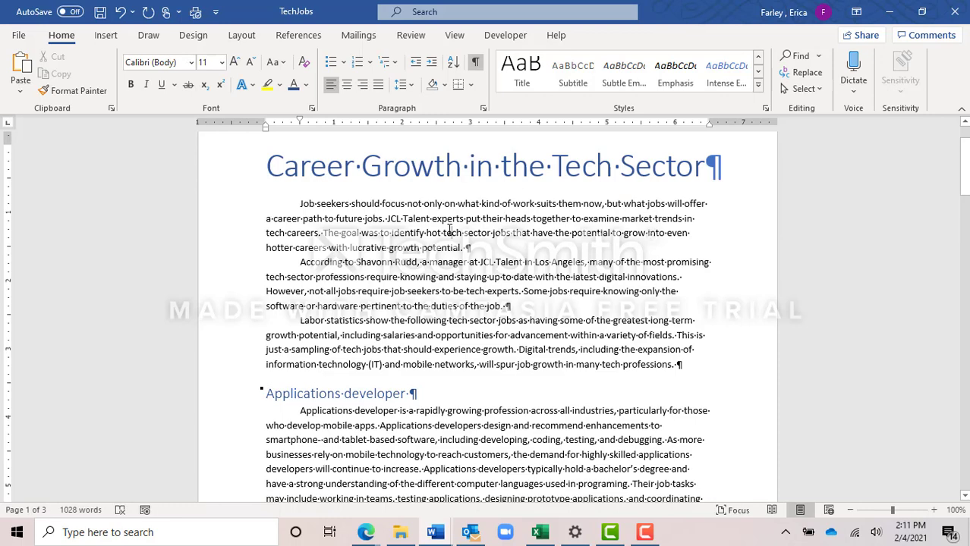
pyautogui.click(103, 10)
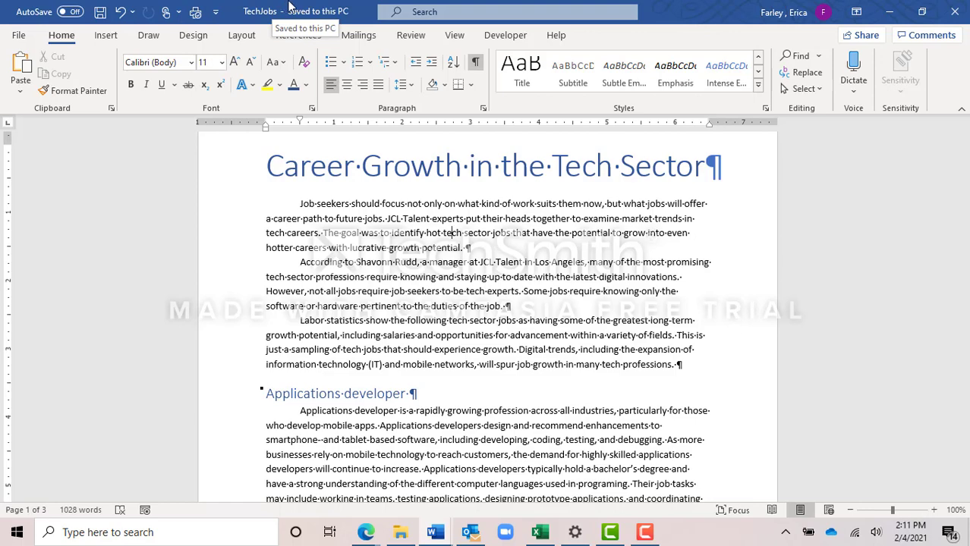
# Step: Review where the pages break in relation to the job headings and their paragraphs throughout the document
pyautogui.click(192, 34)
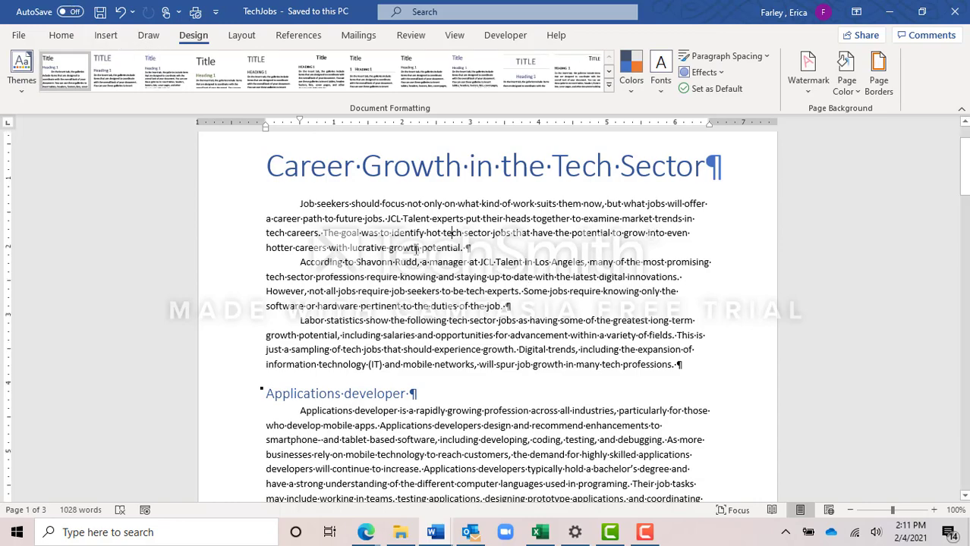
pyautogui.scroll(-5, 416, 251)
pyautogui.scroll(-6, 416, 251)
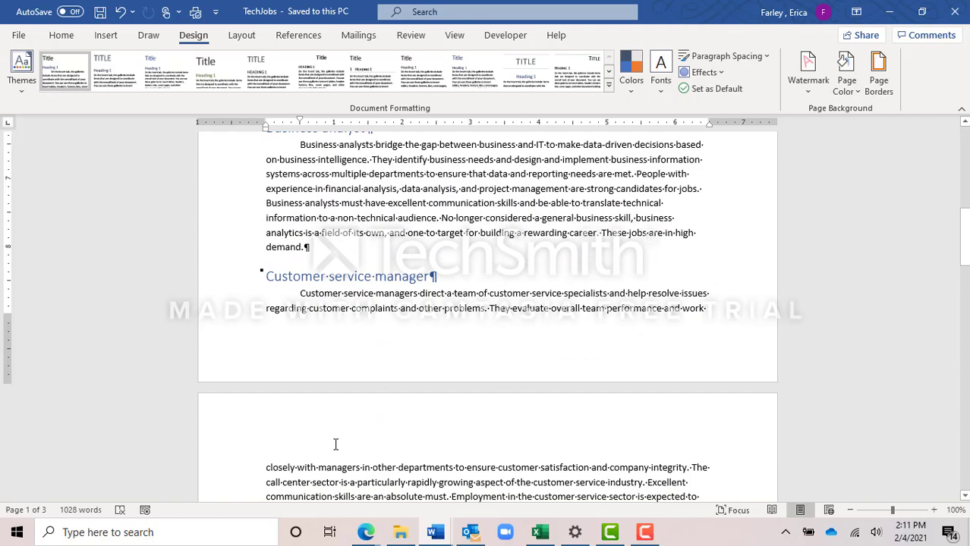
pyautogui.scroll(-1, 381, 383)
pyautogui.scroll(-15, 382, 383)
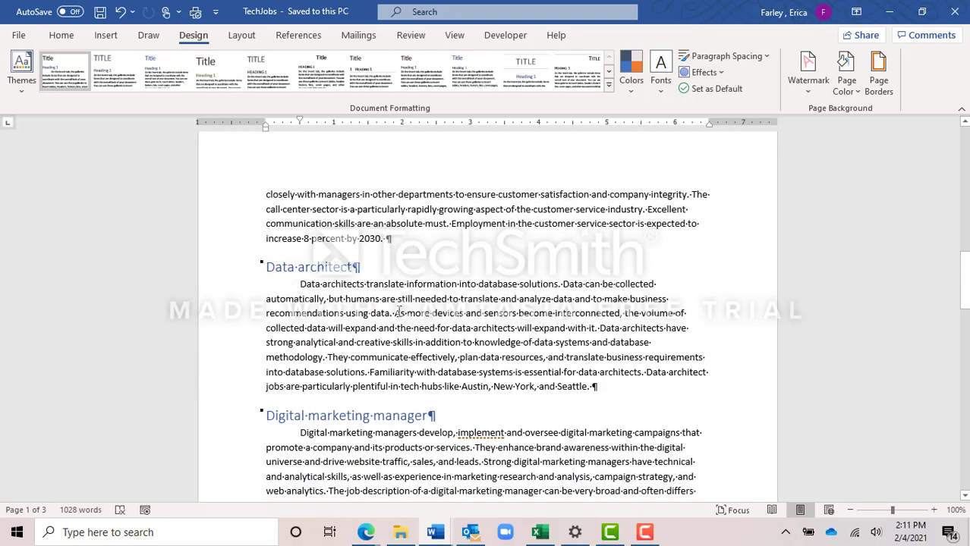
pyautogui.scroll(-7, 403, 307)
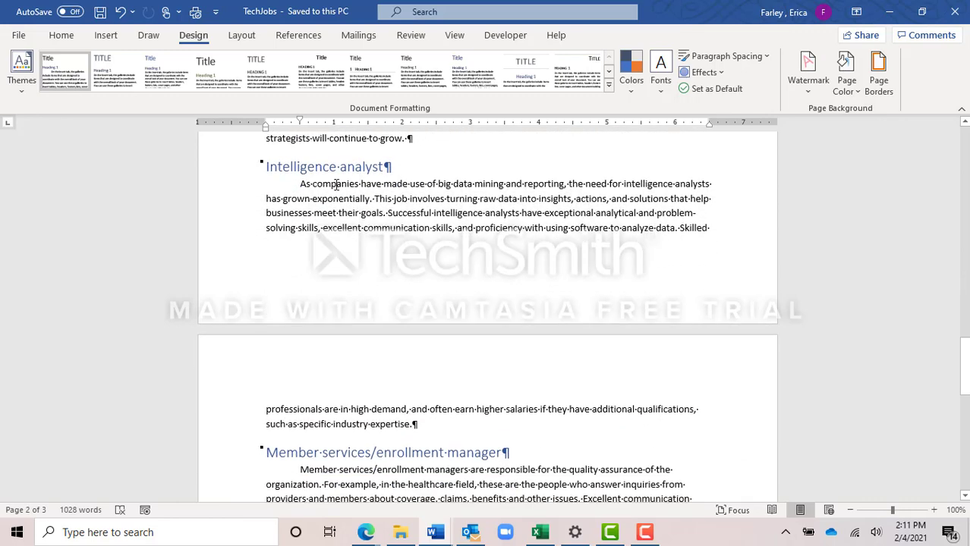
pyautogui.scroll(-9, 364, 309)
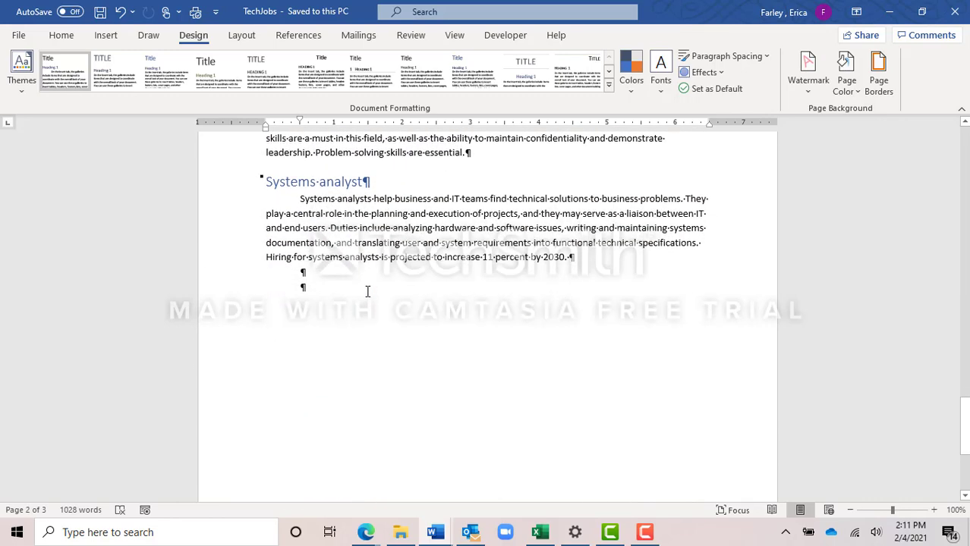
pyautogui.scroll(8, 369, 288)
pyautogui.scroll(2, 378, 277)
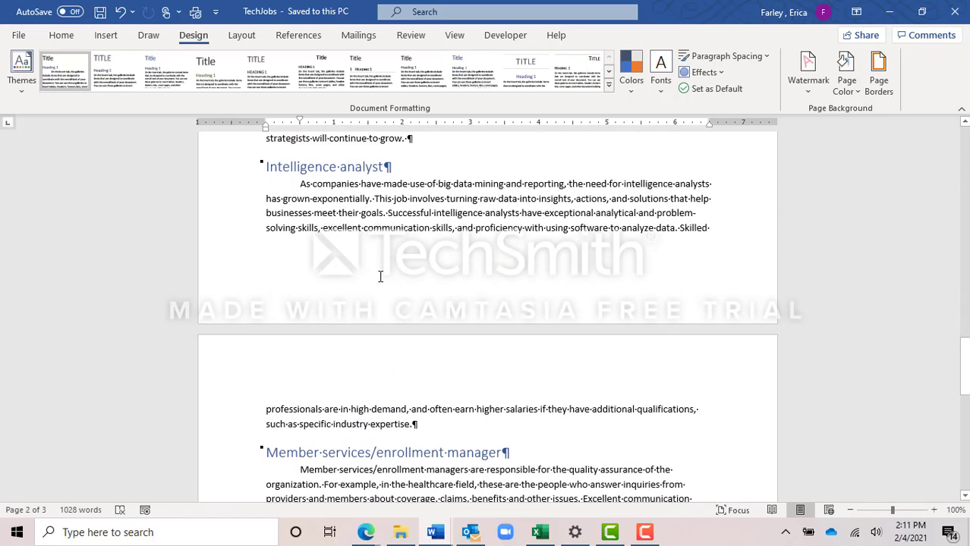
pyautogui.scroll(16, 393, 227)
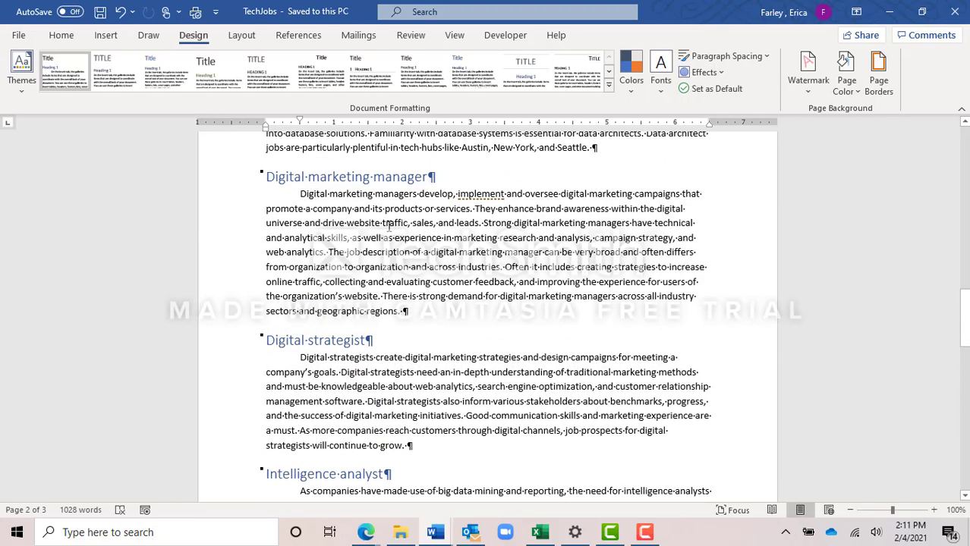
# Step: Insert a page break before the "Customer service manager" heading
pyautogui.scroll(4, 384, 220)
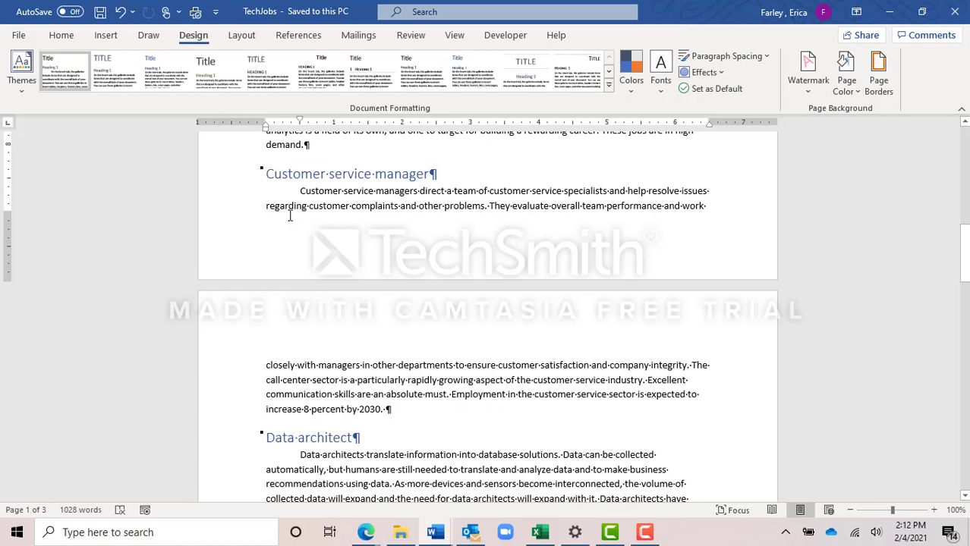
pyautogui.click(267, 173)
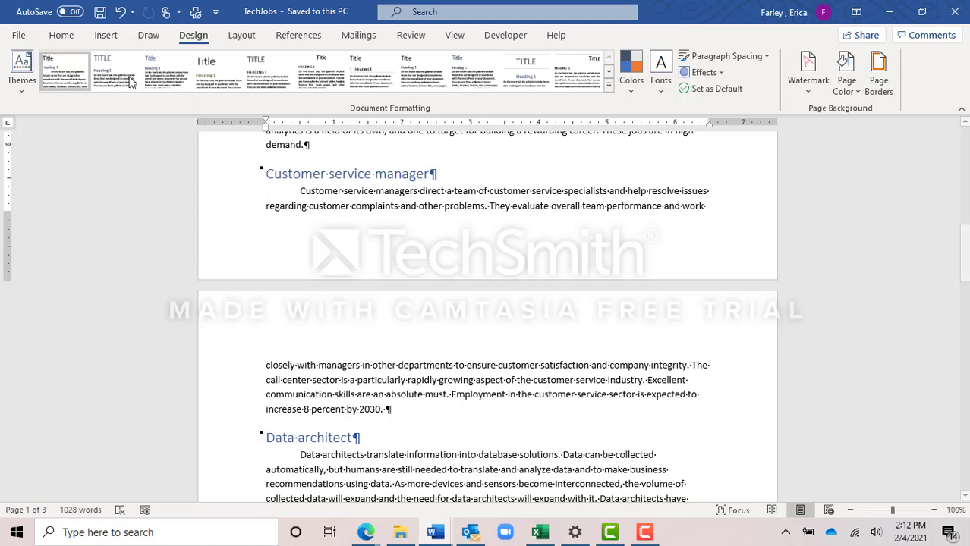
pyautogui.click(250, 41)
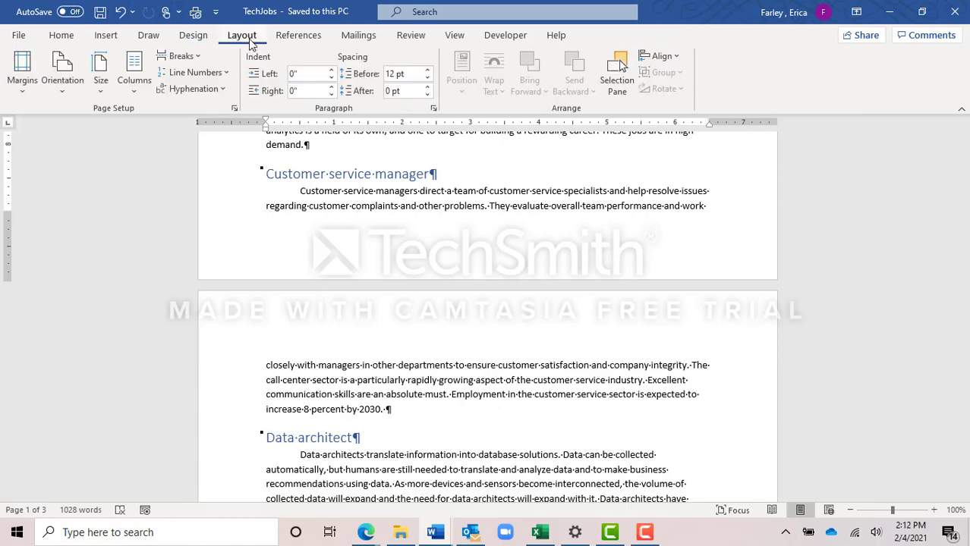
pyautogui.click(194, 56)
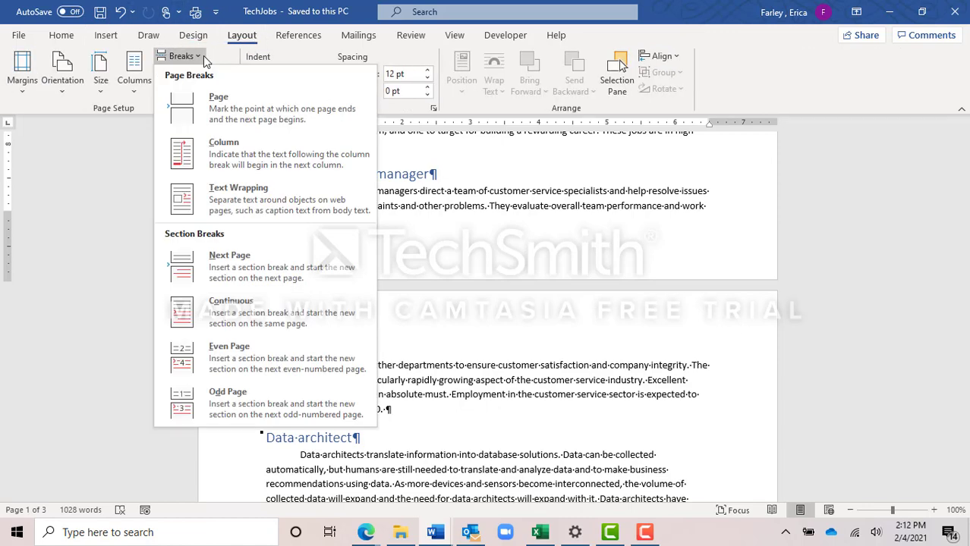
pyautogui.click(236, 112)
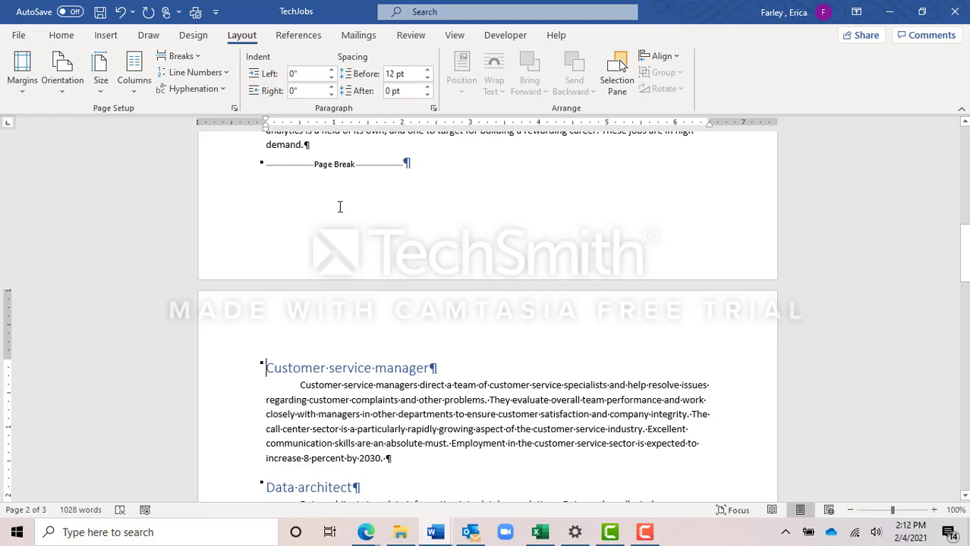
# Step: Insert a page break before the "Intelligence analyst" heading
pyautogui.scroll(-2, 335, 223)
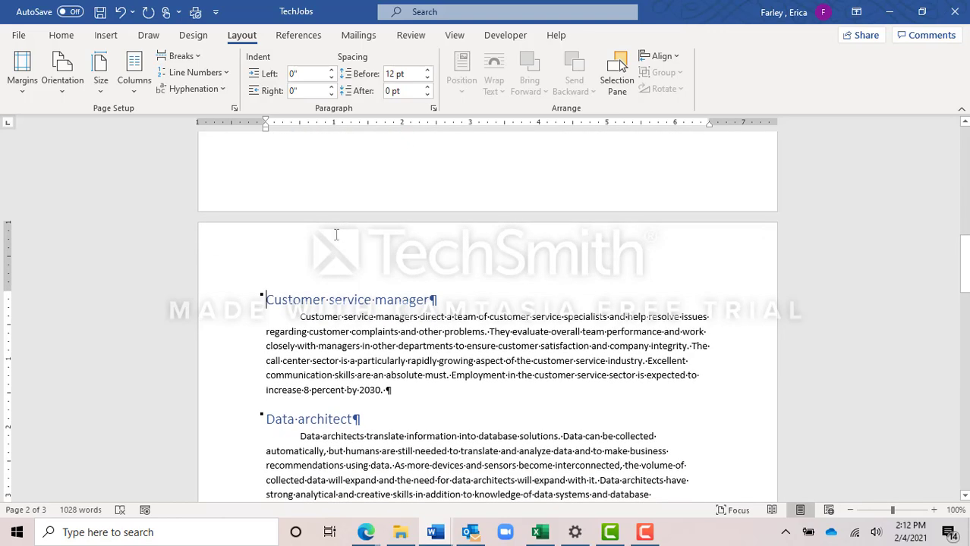
pyautogui.scroll(-2, 336, 234)
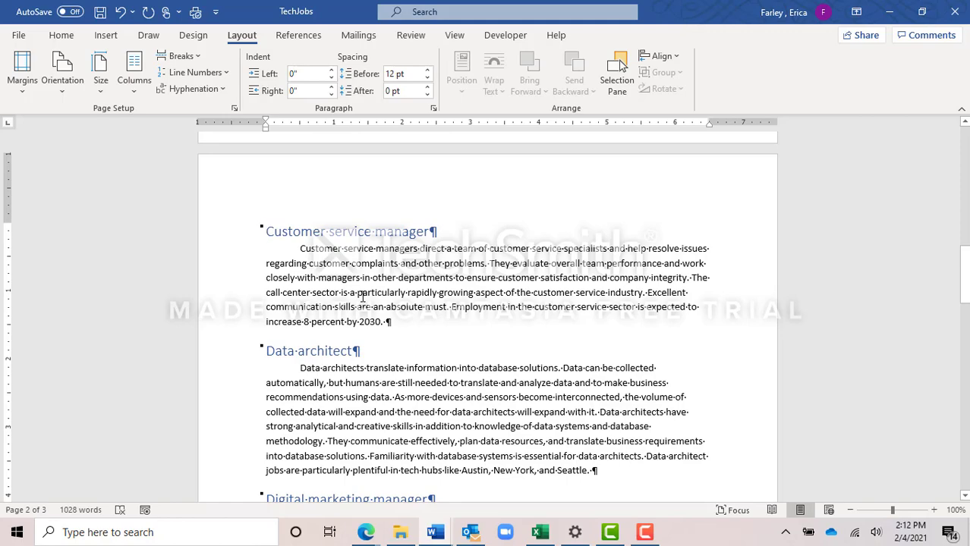
pyautogui.scroll(-5, 379, 303)
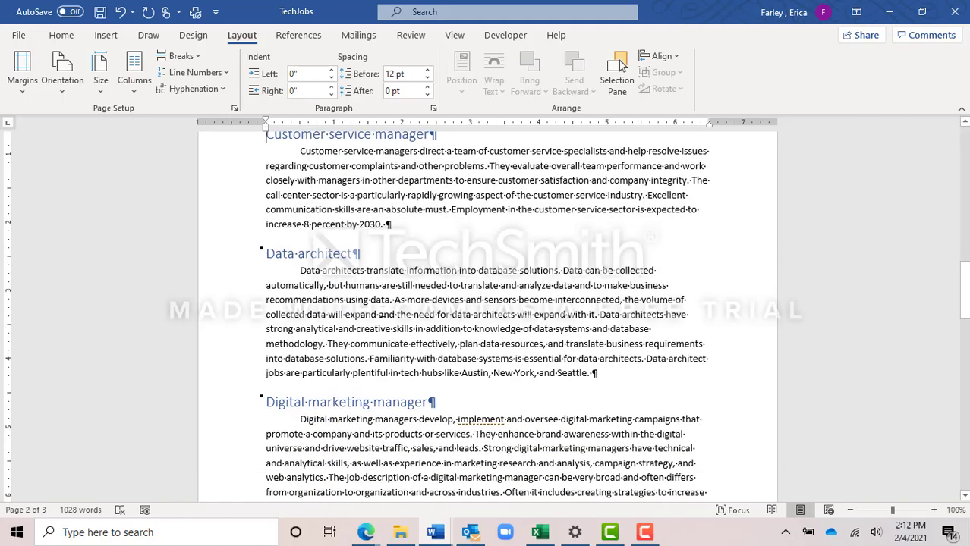
pyautogui.scroll(-9, 382, 312)
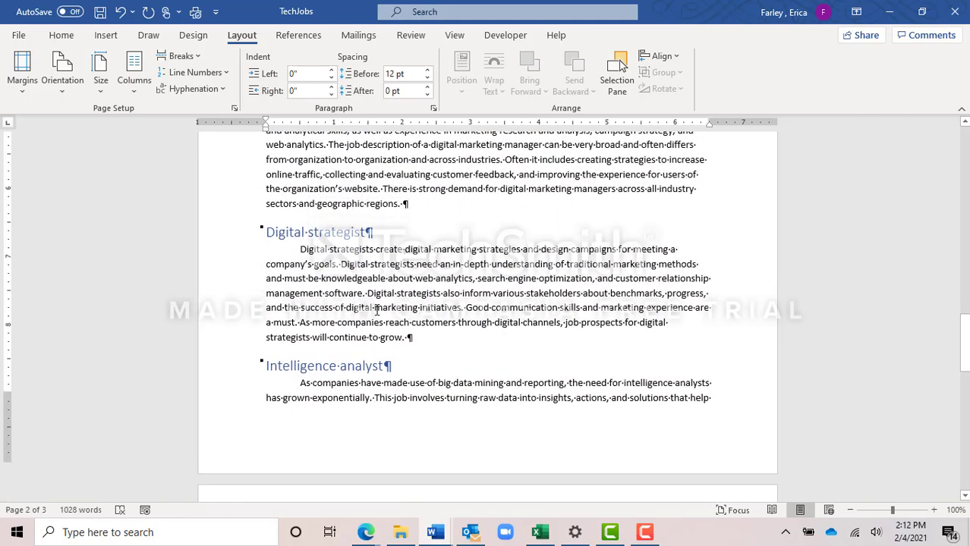
pyautogui.click(266, 318)
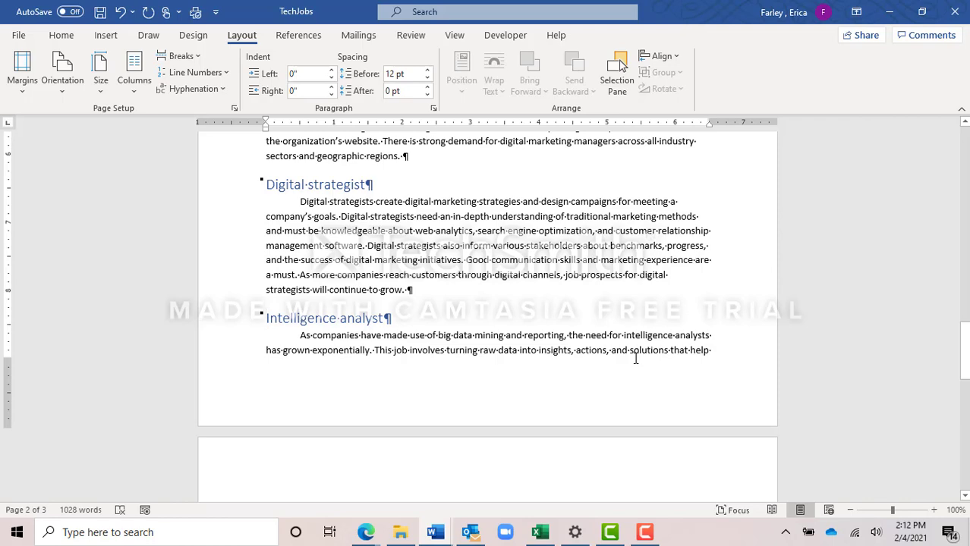
pyautogui.hotkey('ctrl', 'Return')
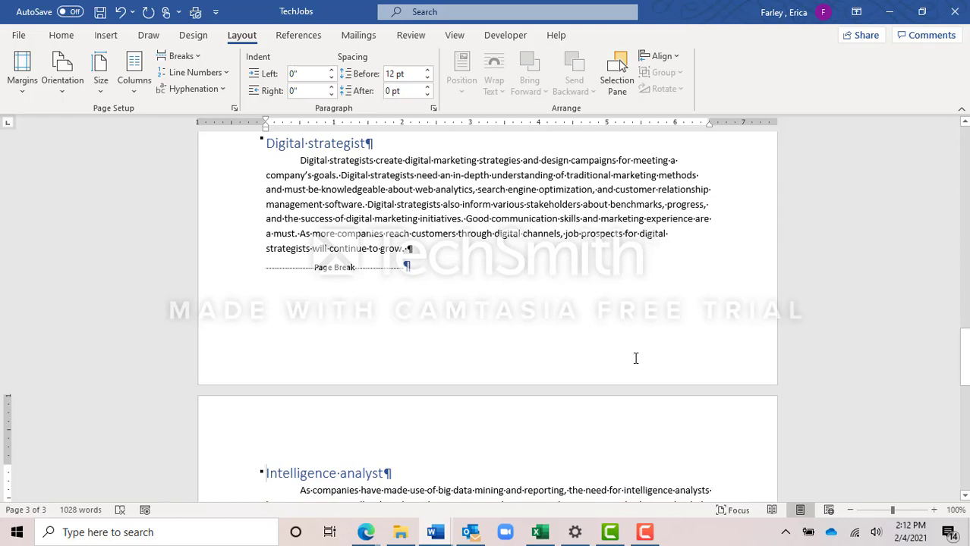
# Step: Insert a Plain Number 2 page number at the bottom of the pages and close the footer
pyautogui.hotkey('ctrl', 'Home')
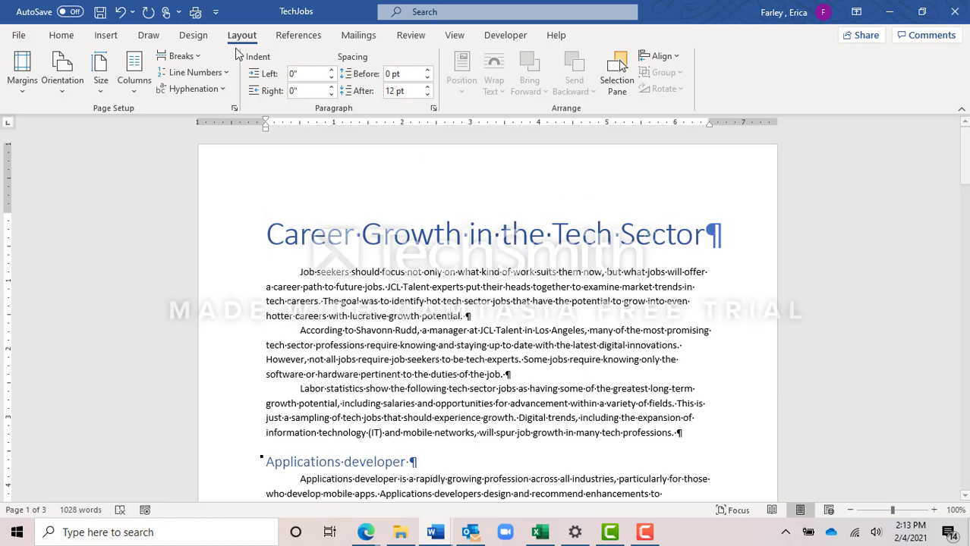
pyautogui.click(109, 36)
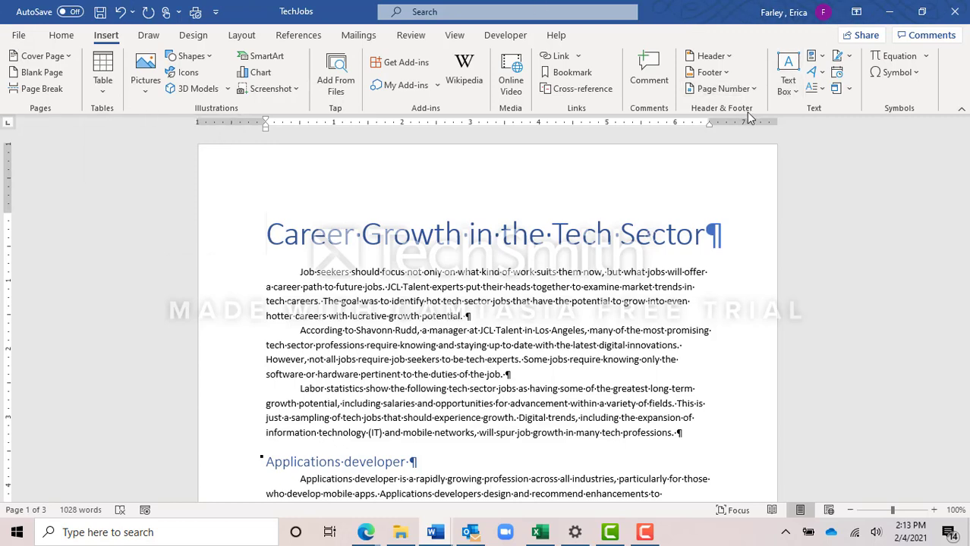
pyautogui.click(753, 90)
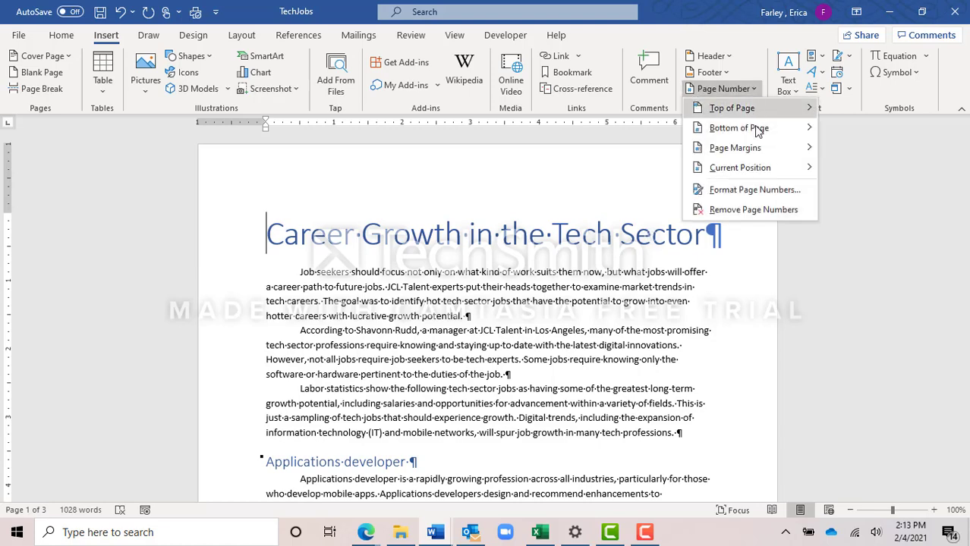
pyautogui.moveTo(759, 131)
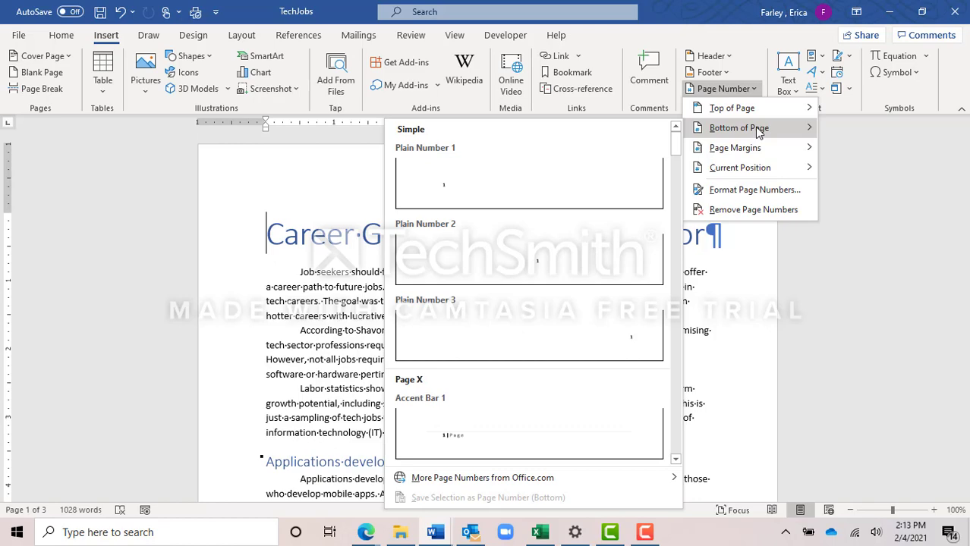
pyautogui.click(560, 254)
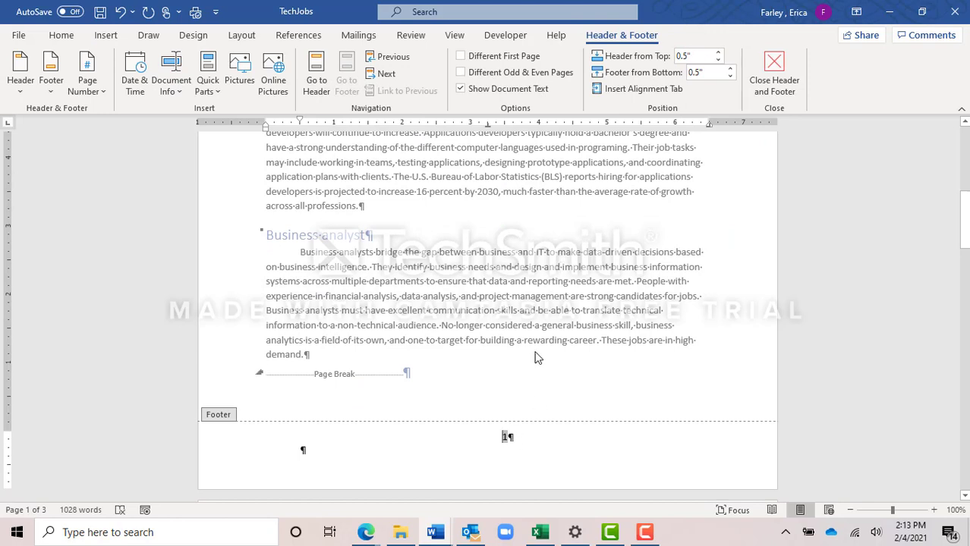
pyautogui.doubleClick(544, 281)
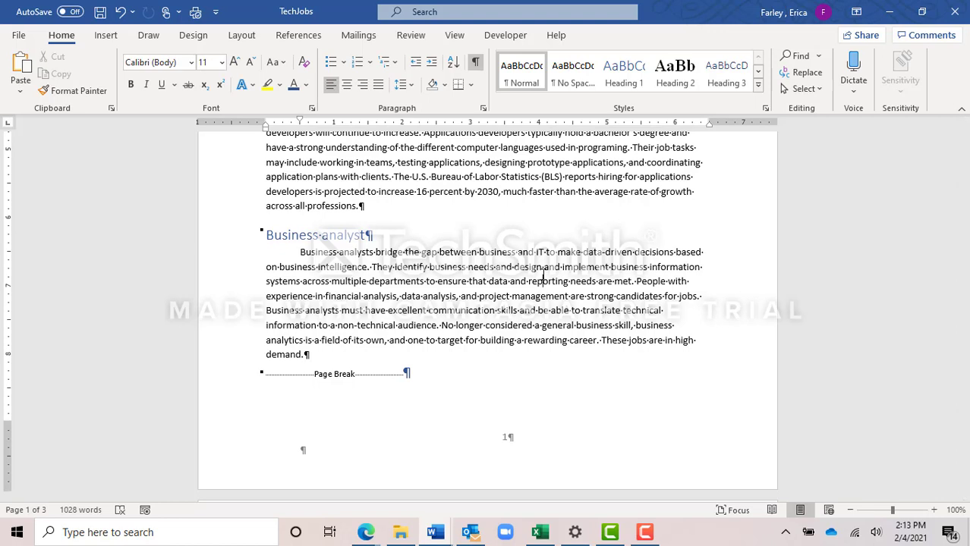
# Step: Display multiple pages at once to check the page layout and save the document
pyautogui.scroll(9, 543, 273)
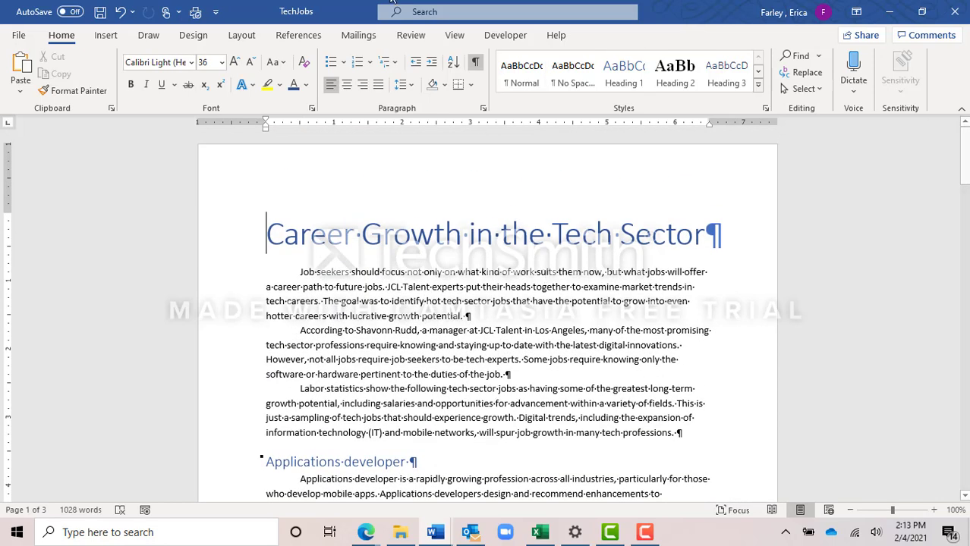
pyautogui.click(454, 35)
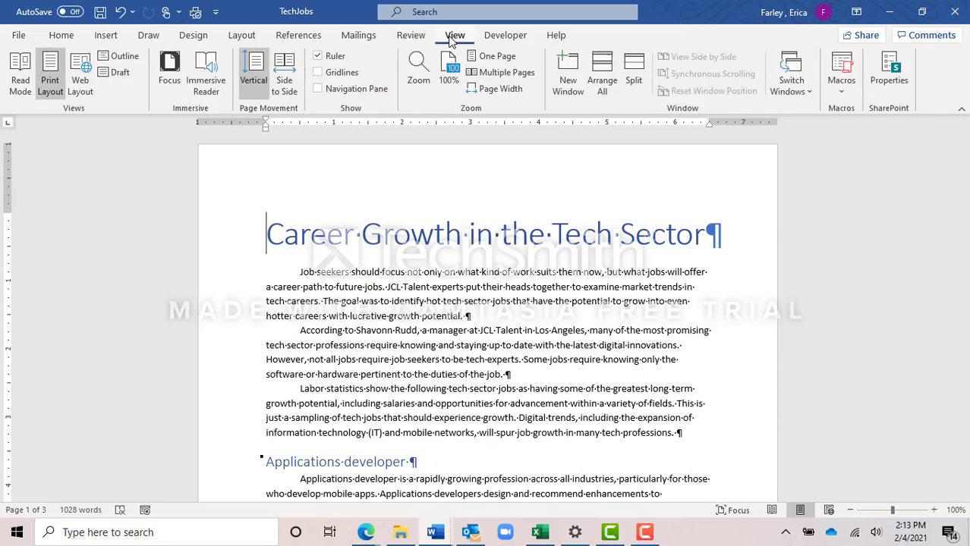
pyautogui.click(486, 73)
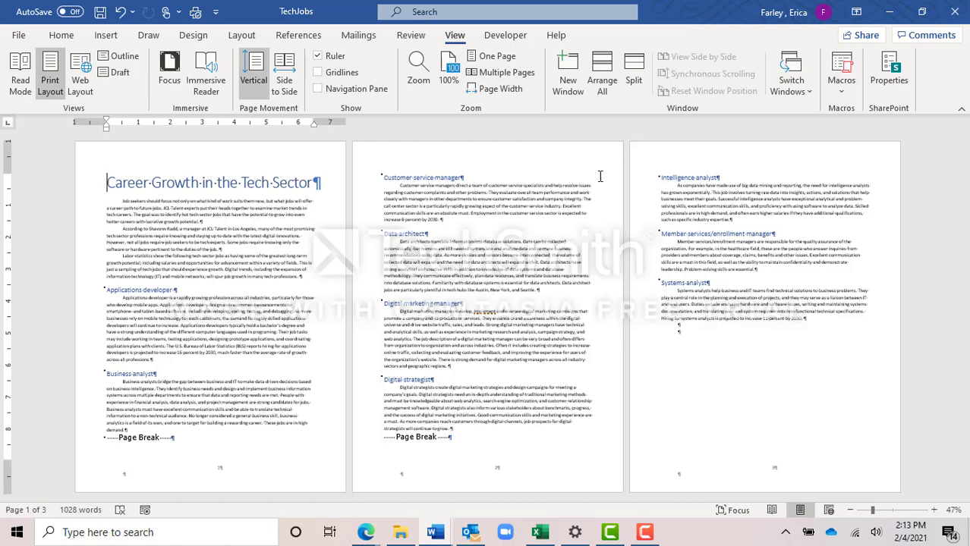
pyautogui.click(101, 12)
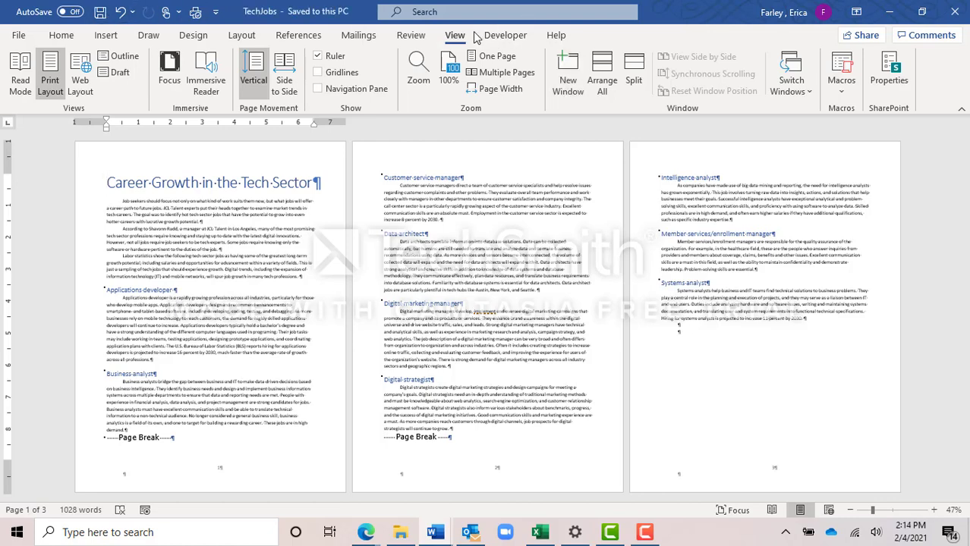
# Step: Insert a Blank header reading "Career Growth in the Tech Sector", with the document displayed at page width
pyautogui.click(501, 90)
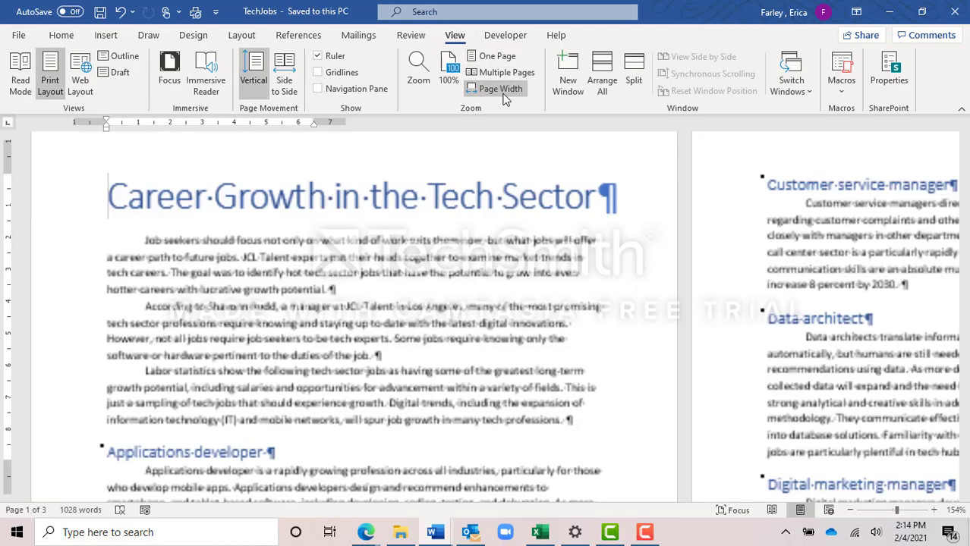
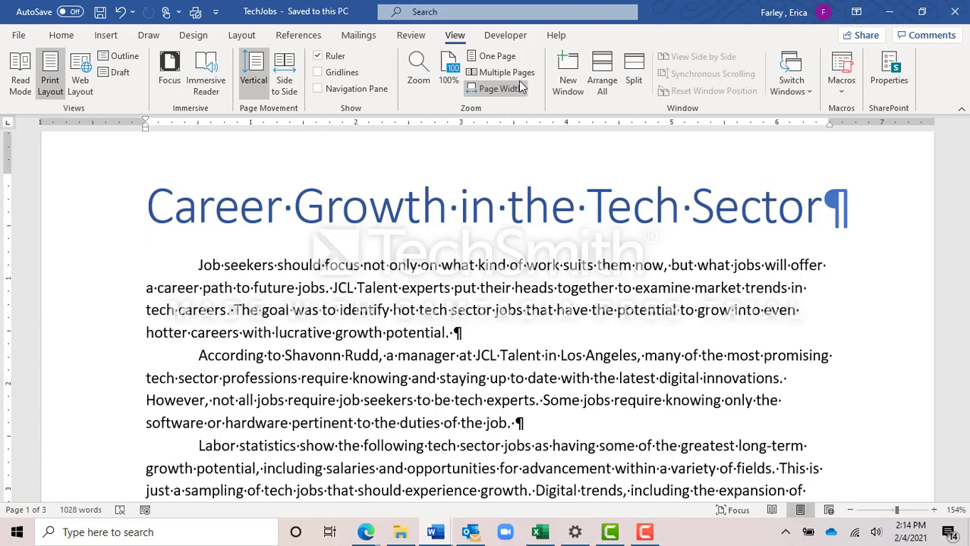
pyautogui.click(106, 36)
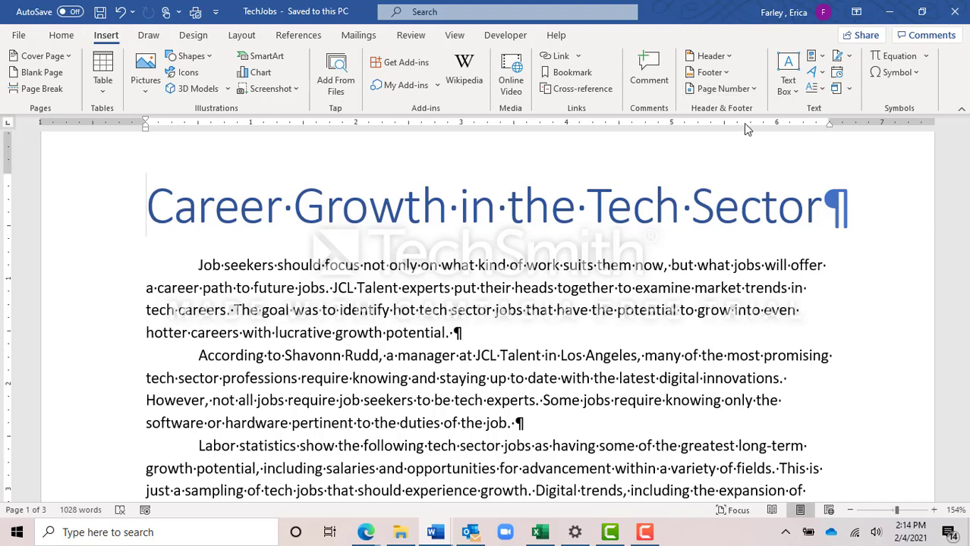
pyautogui.click(727, 58)
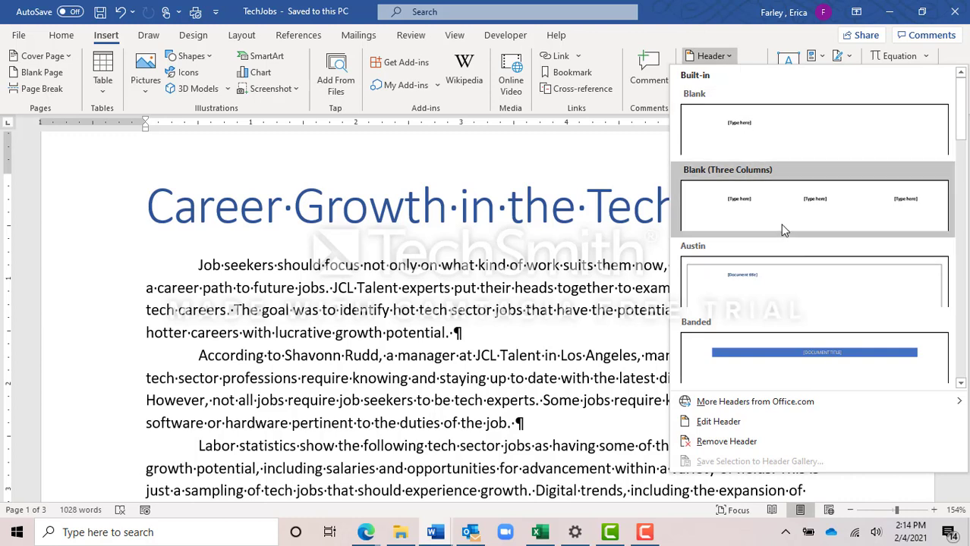
pyautogui.click(776, 134)
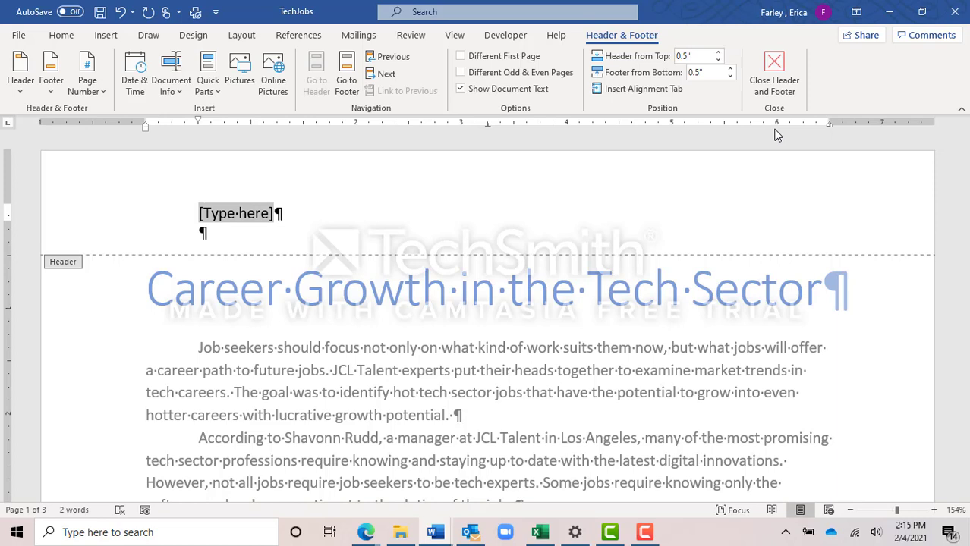
pyautogui.write('Caree')
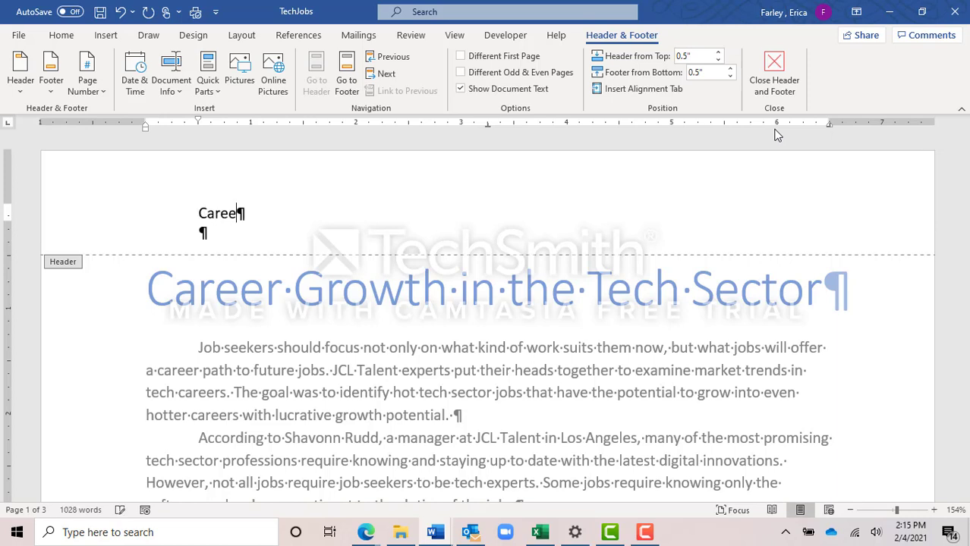
pyautogui.write('r Growth in the ')
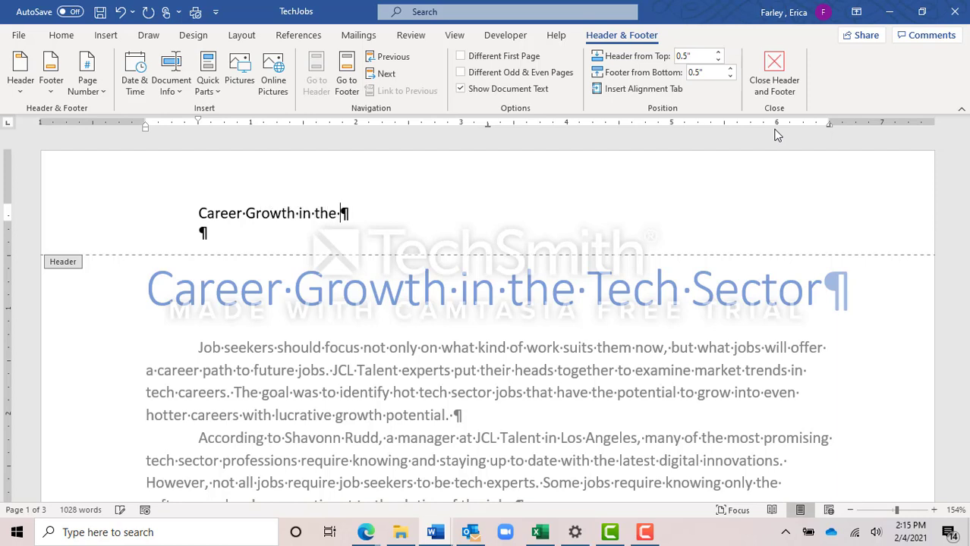
pyautogui.write('Tech Sec')
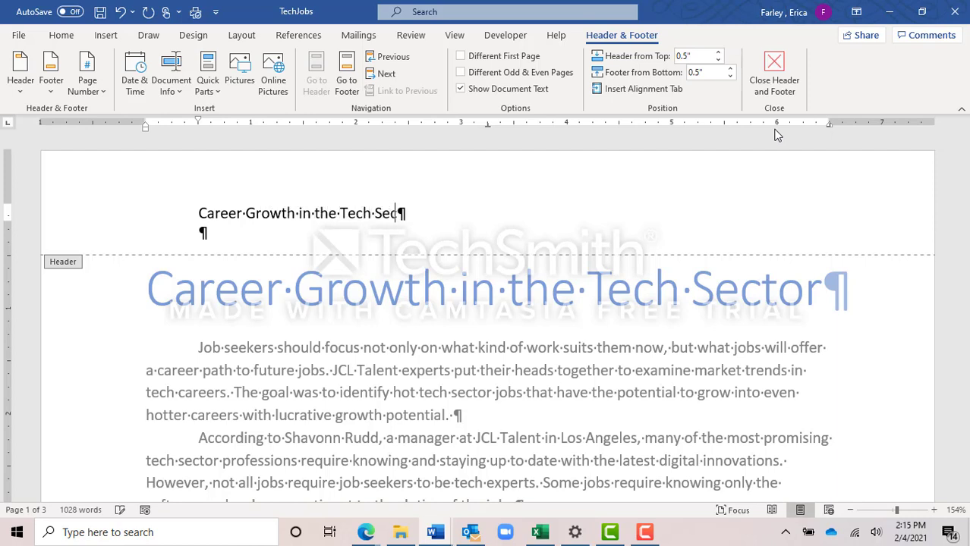
pyautogui.write('tor')
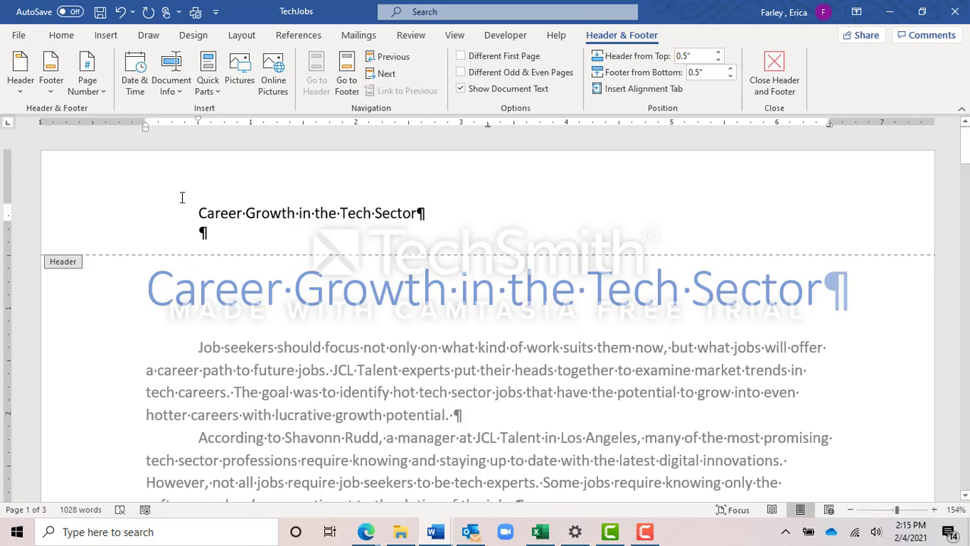
# Step: Color the "Career Growth in the Tech Sector" header text blue and center it
pyautogui.moveTo(193, 209); pyautogui.dragTo(416, 216)
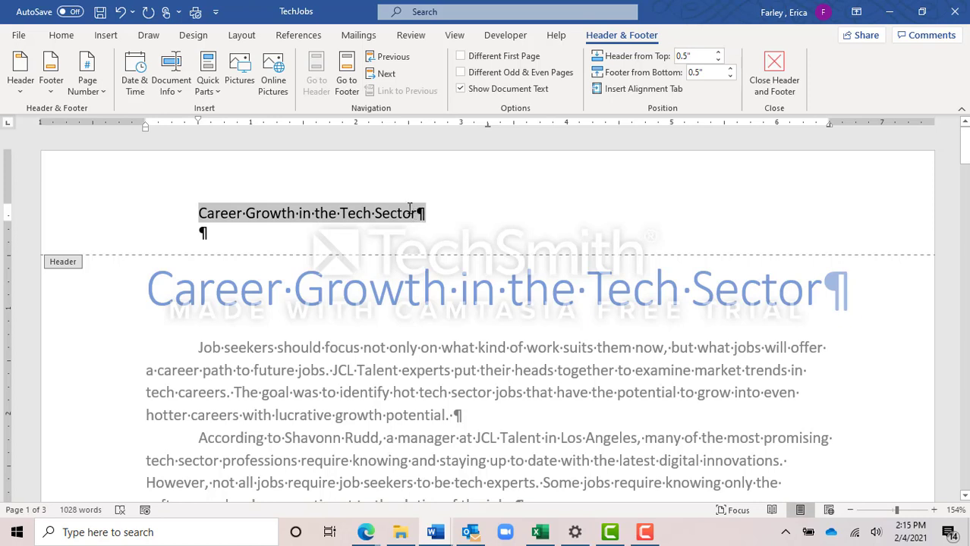
pyautogui.moveTo(412, 218); pyautogui.dragTo(199, 212)
pyautogui.click(417, 213)
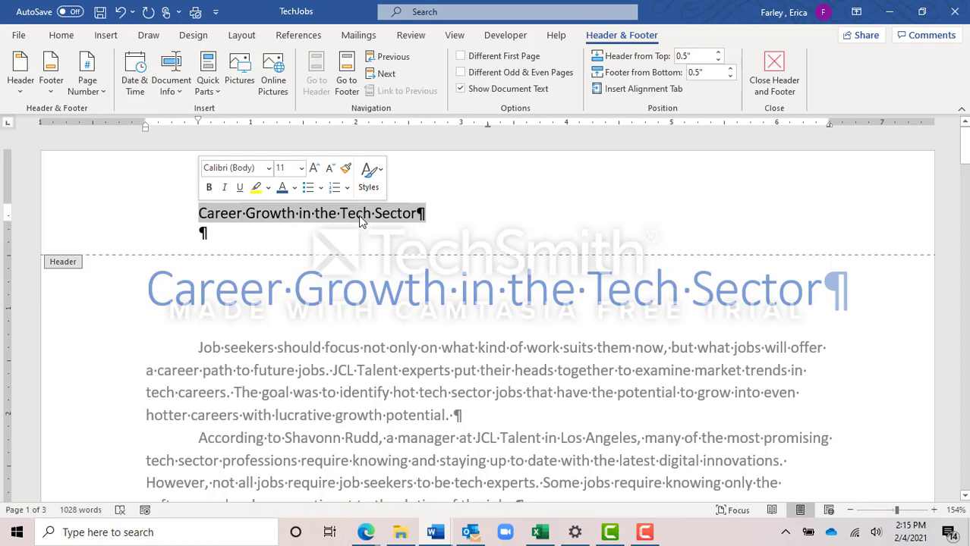
pyautogui.click(418, 213)
pyautogui.moveTo(417, 213); pyautogui.dragTo(229, 212)
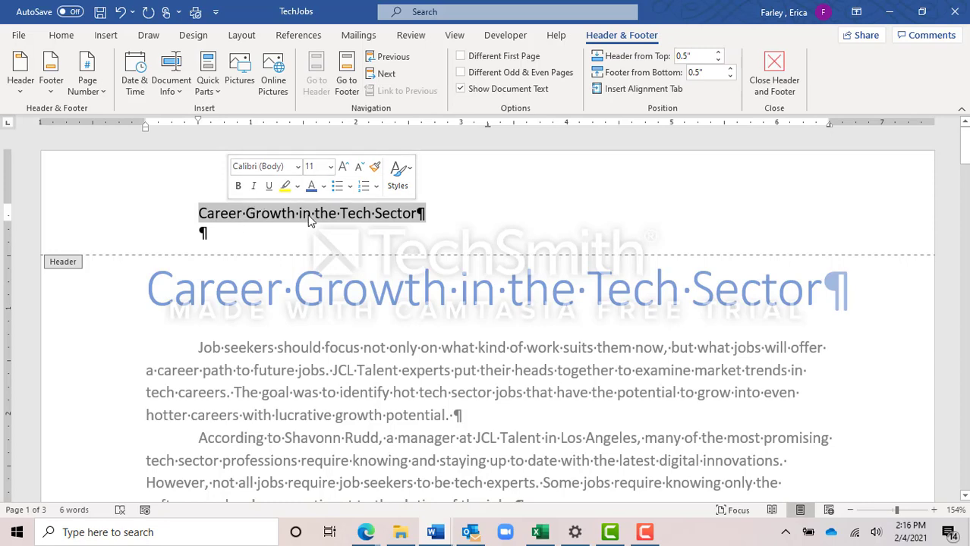
pyautogui.click(62, 35)
pyautogui.click(292, 83)
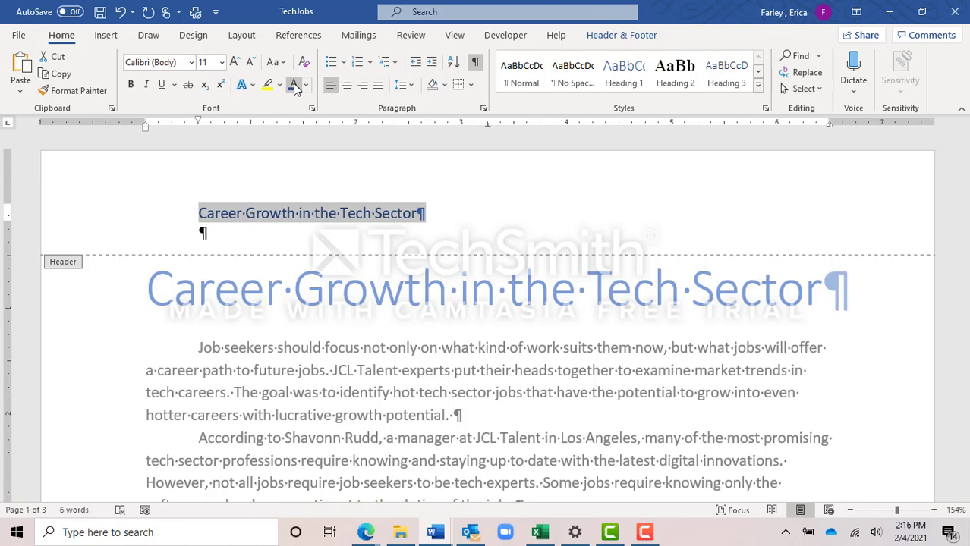
pyautogui.click(346, 84)
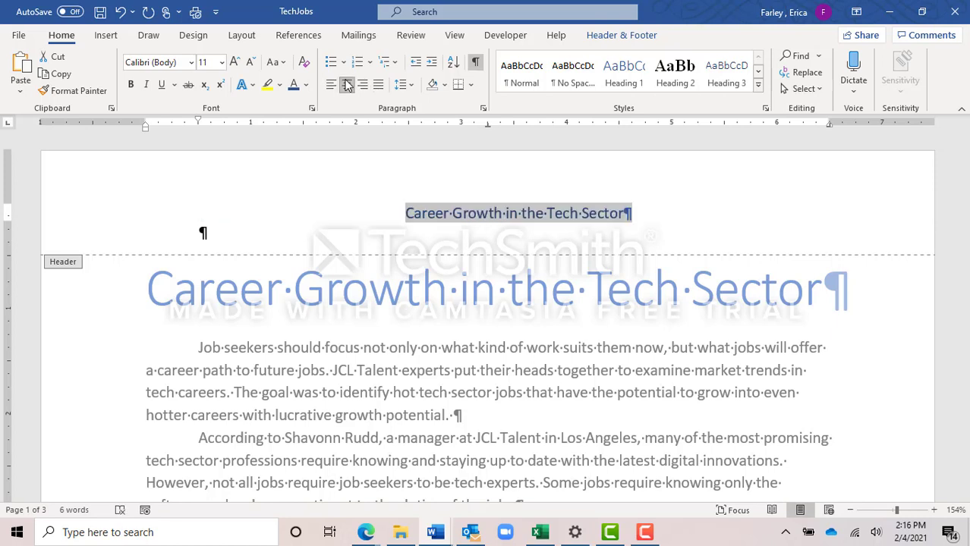
# Step: Apply only a bottom border to the header paragraph, clearing any other borders
pyautogui.click(458, 85)
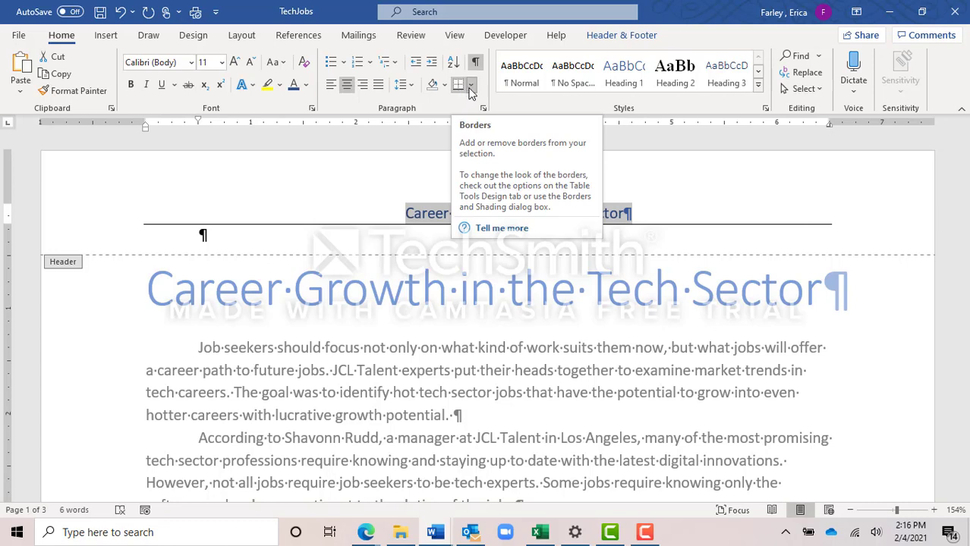
pyautogui.click(472, 89)
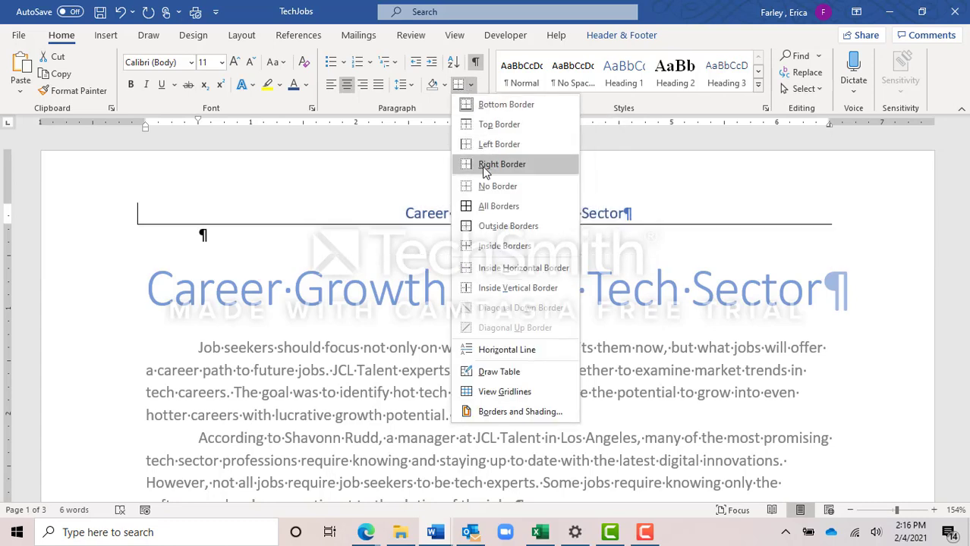
pyautogui.click(485, 187)
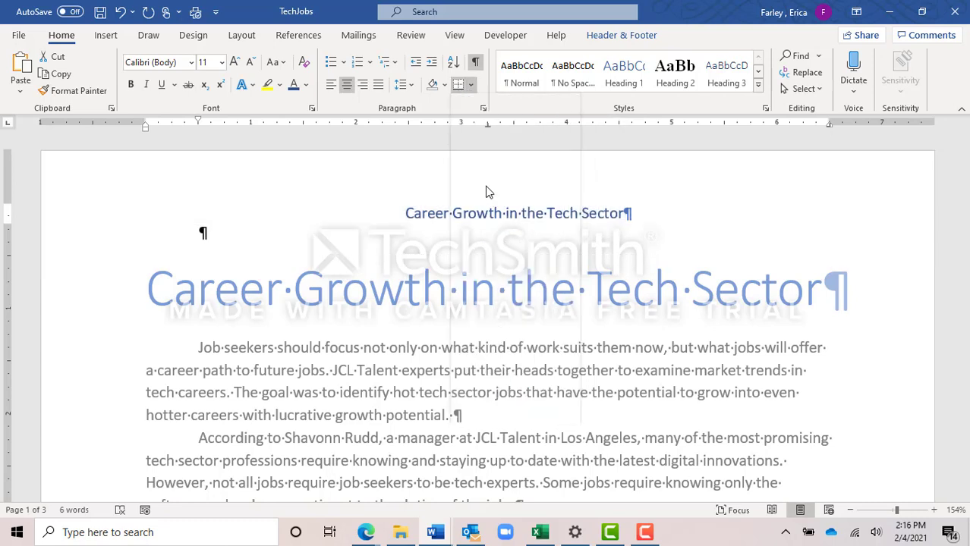
pyautogui.click(471, 85)
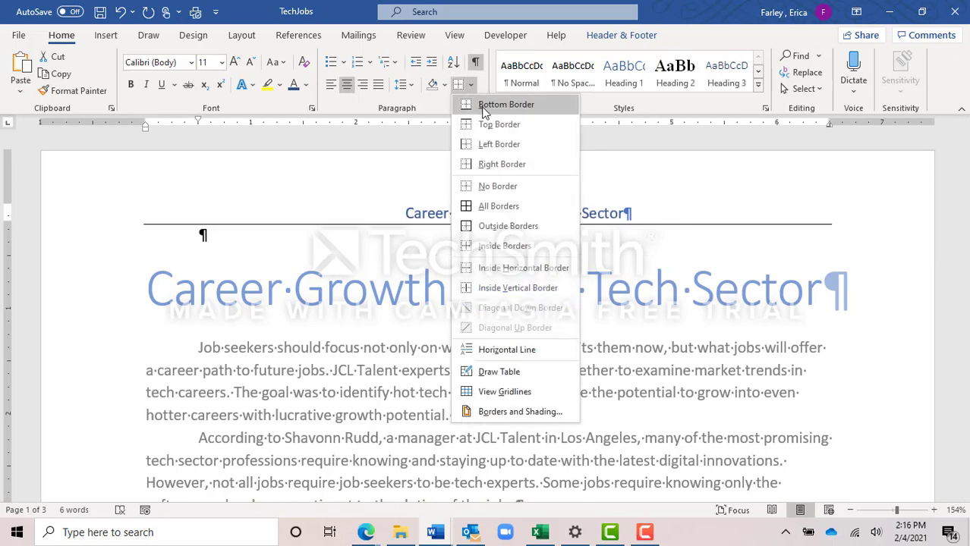
pyautogui.click(484, 111)
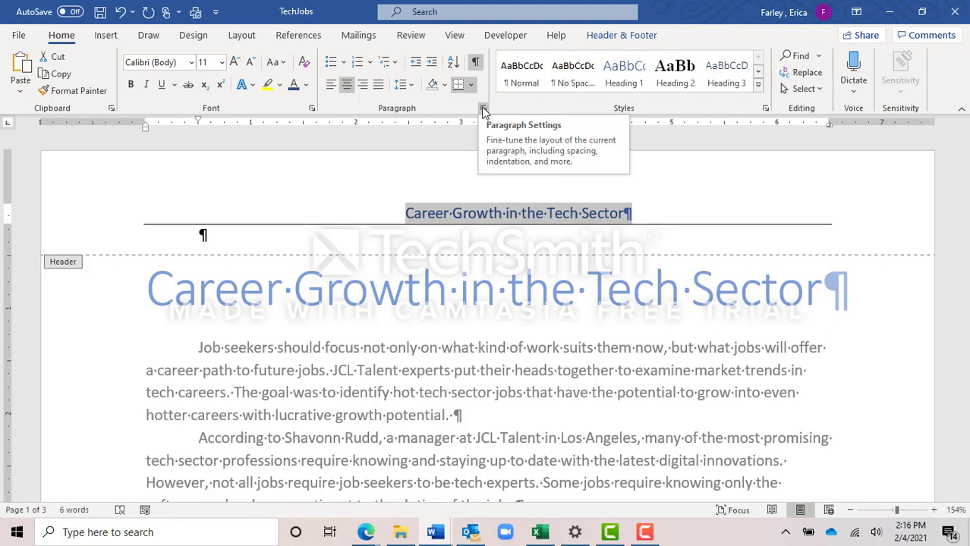
pyautogui.click(871, 222)
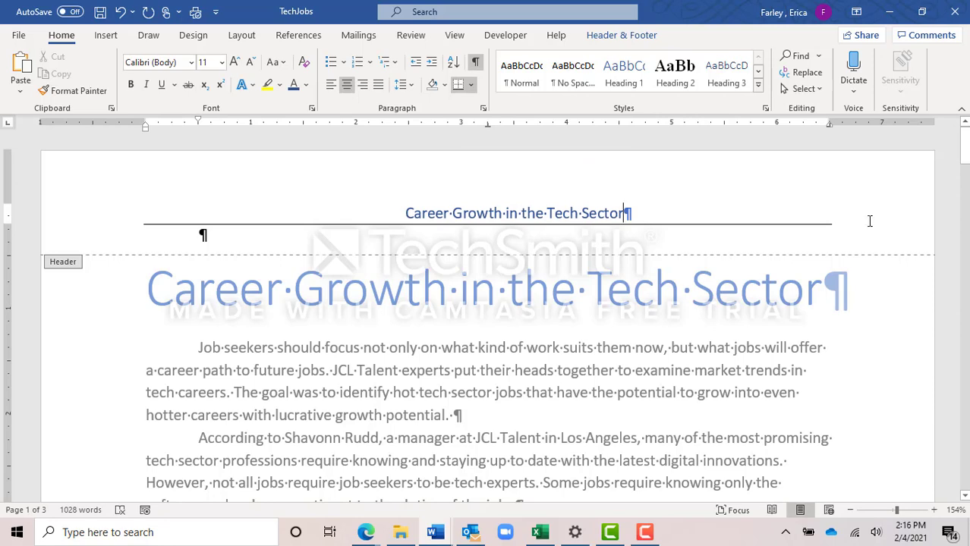
# Step: Close the header and footer after viewing the page 1 footer, and check both across the first two pages
pyautogui.click(621, 38)
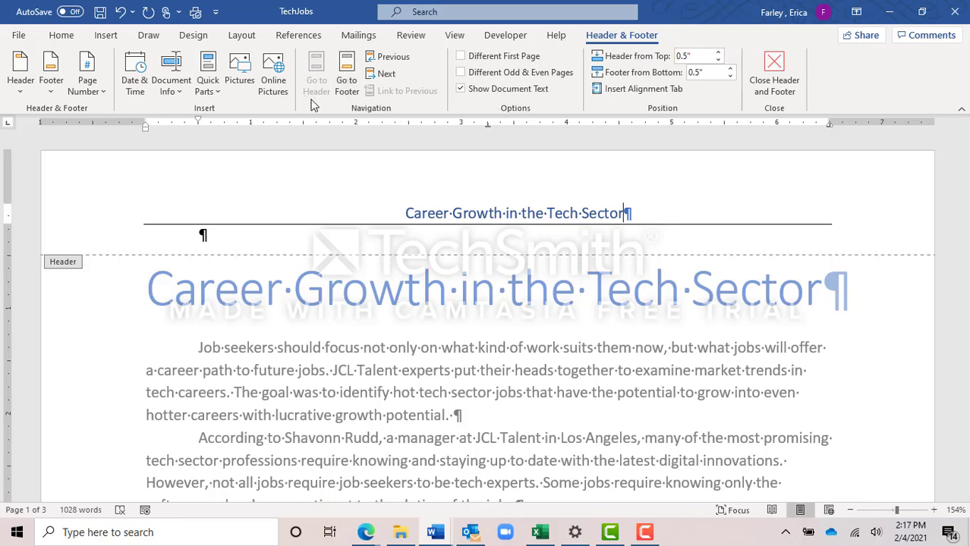
pyautogui.click(354, 82)
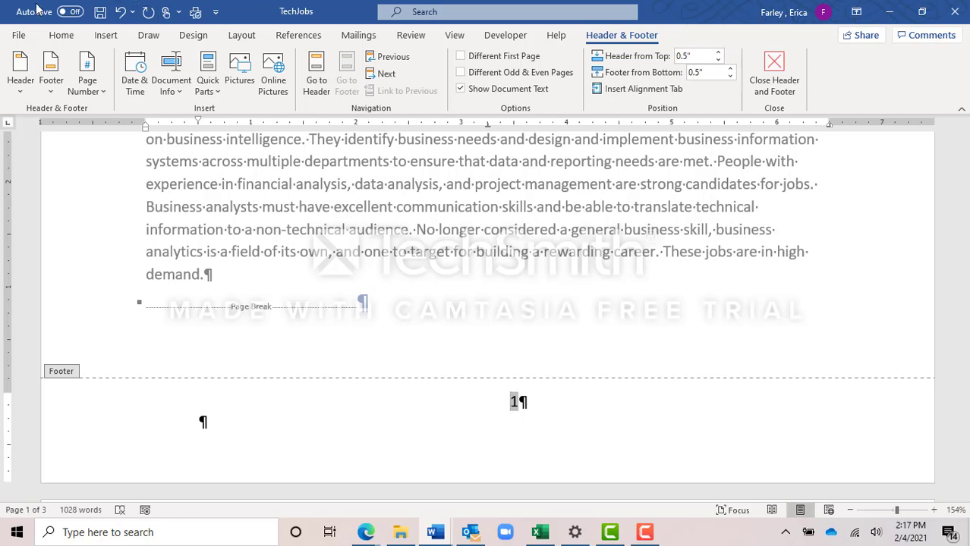
pyautogui.click(55, 39)
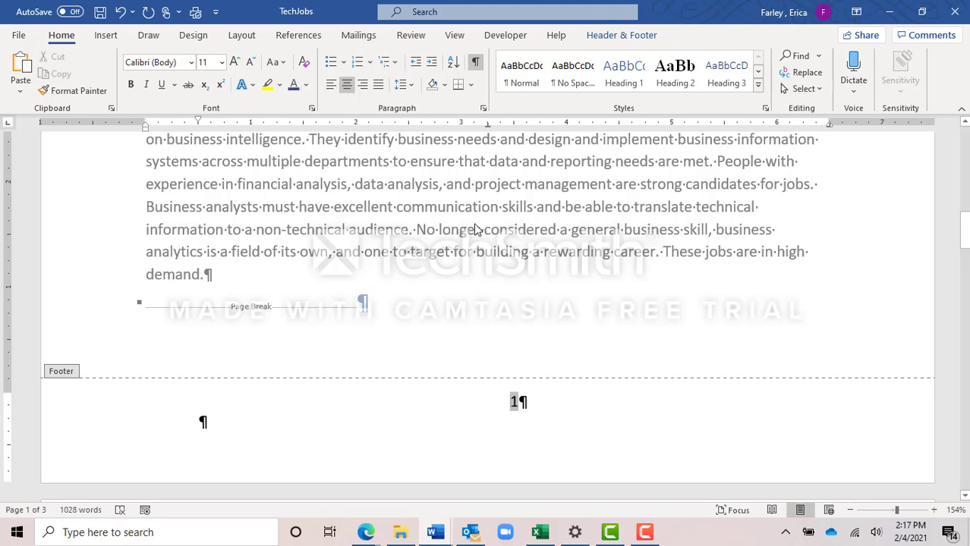
pyautogui.click(636, 36)
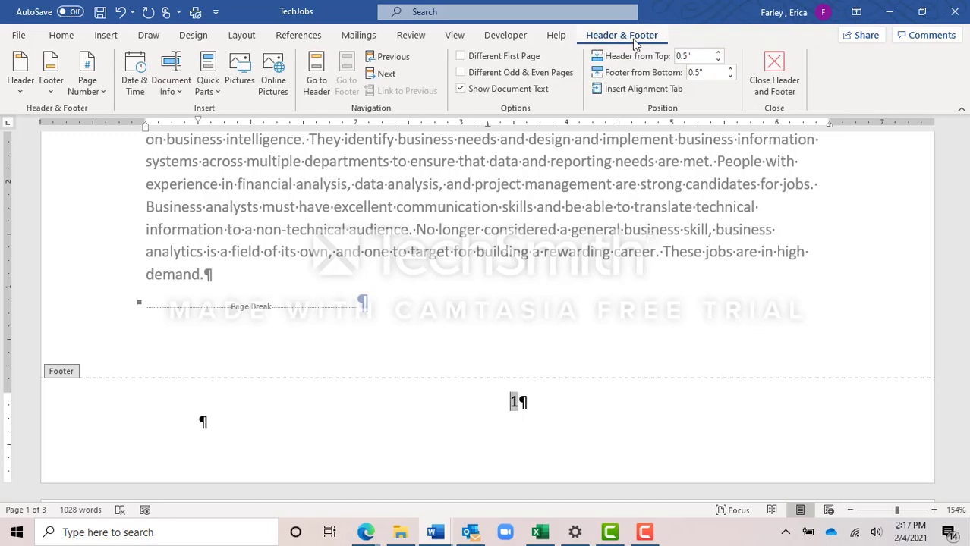
pyautogui.click(775, 89)
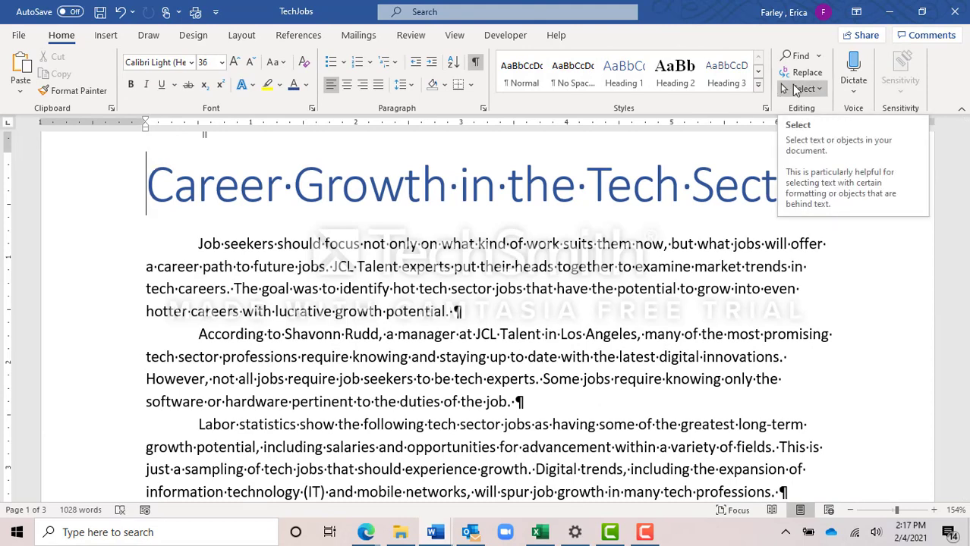
pyautogui.scroll(-10, 514, 236)
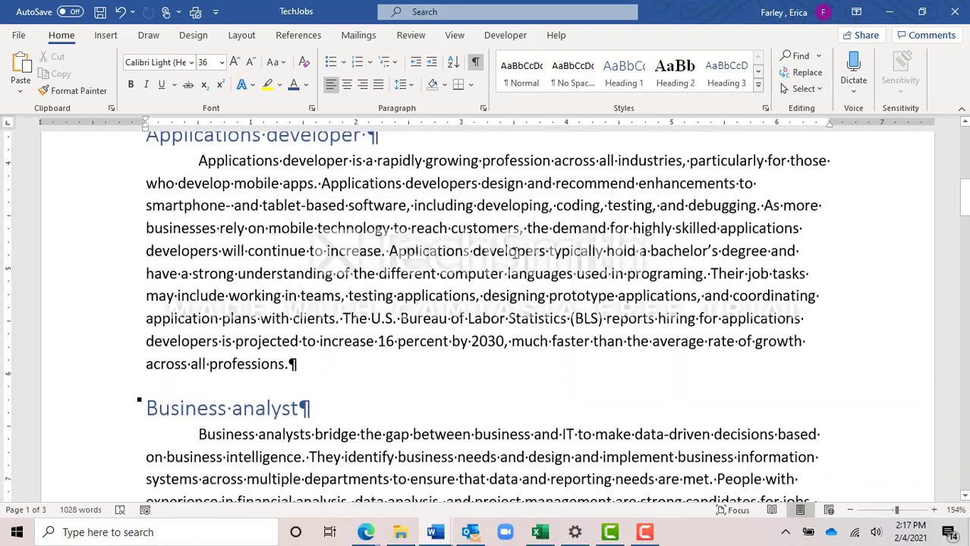
pyautogui.scroll(-8, 513, 235)
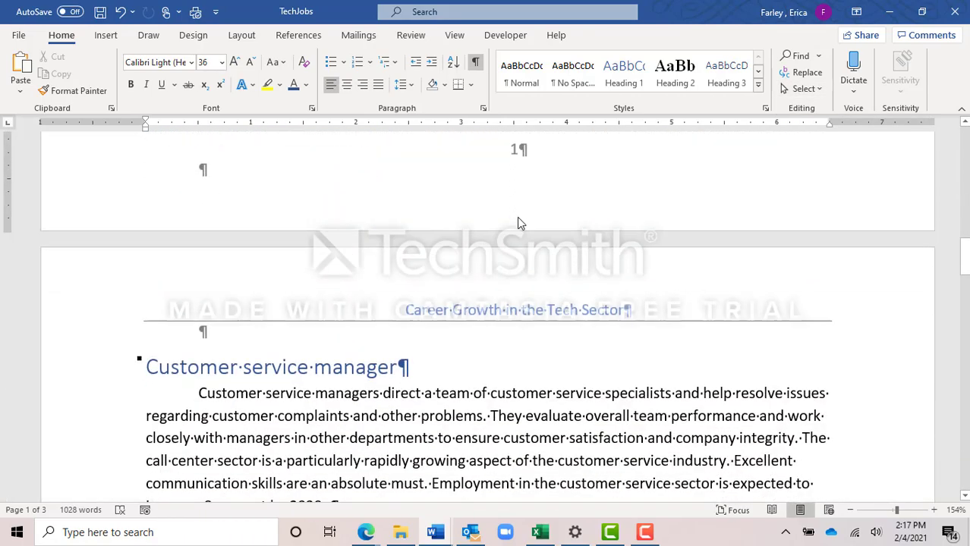
pyautogui.scroll(18, 519, 217)
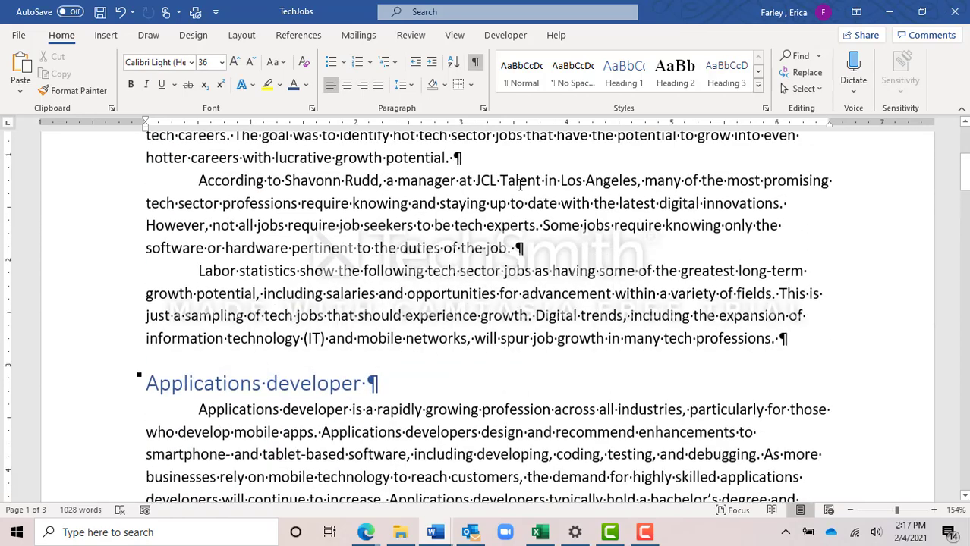
pyautogui.click(410, 35)
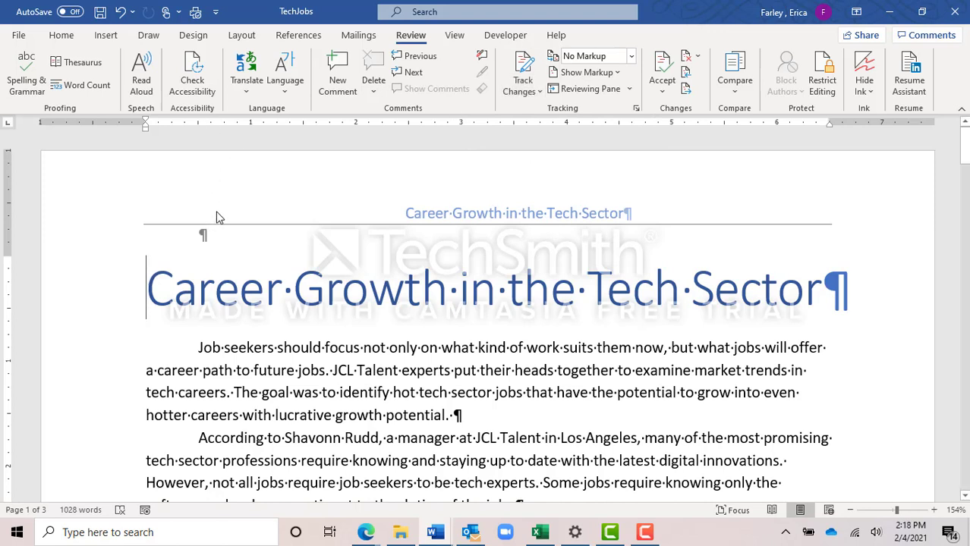
pyautogui.click(118, 229)
pyautogui.click(644, 532)
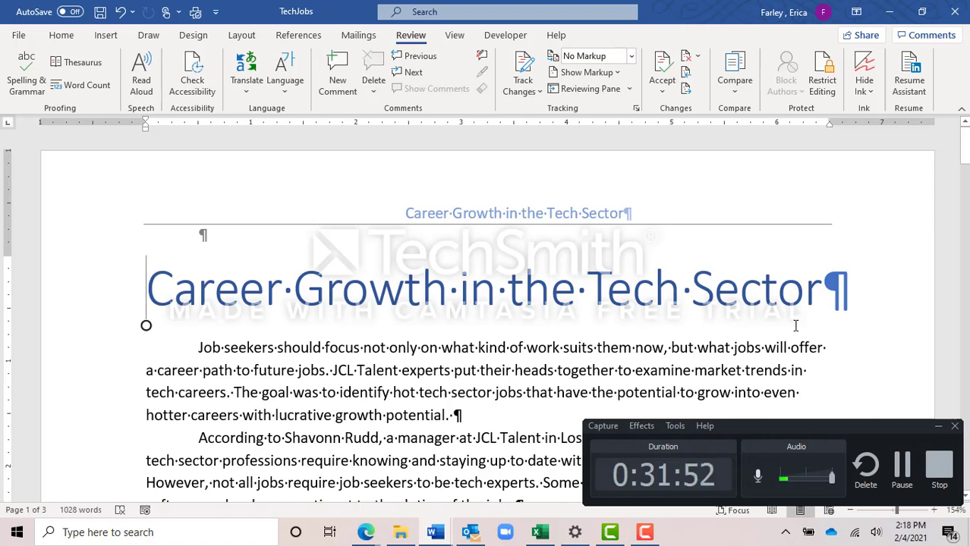
# Step: Reopen the page 1 header for editing and enable the Different First Page option
pyautogui.doubleClick(712, 214)
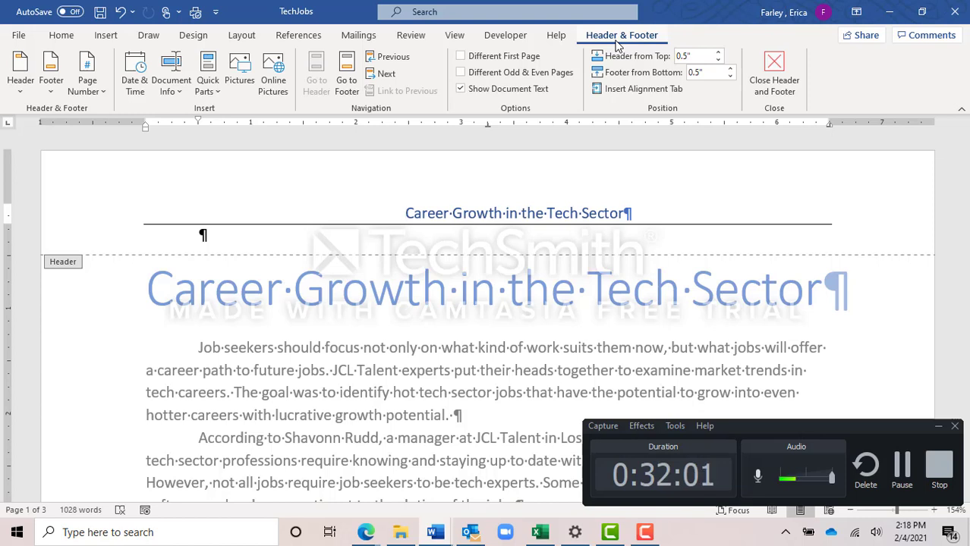
pyautogui.click(505, 58)
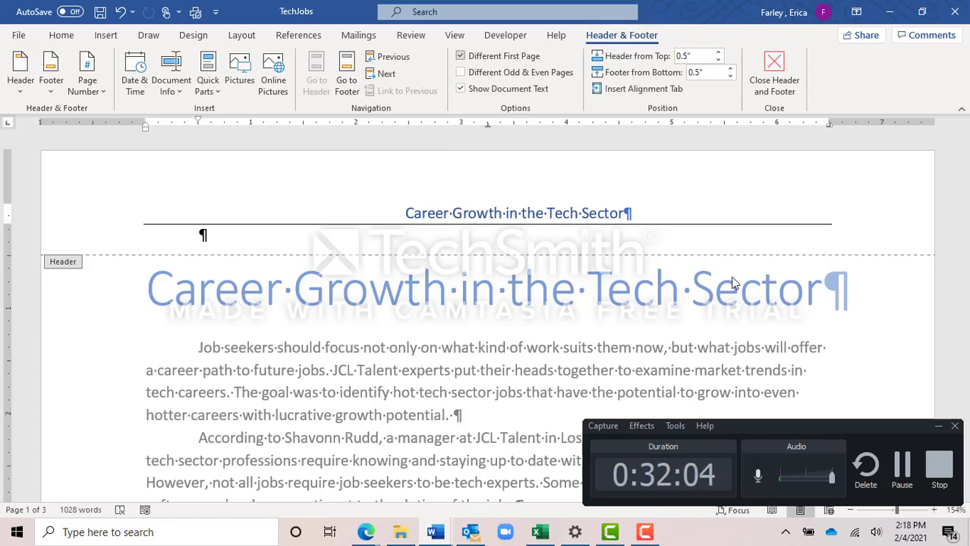
pyautogui.click(902, 477)
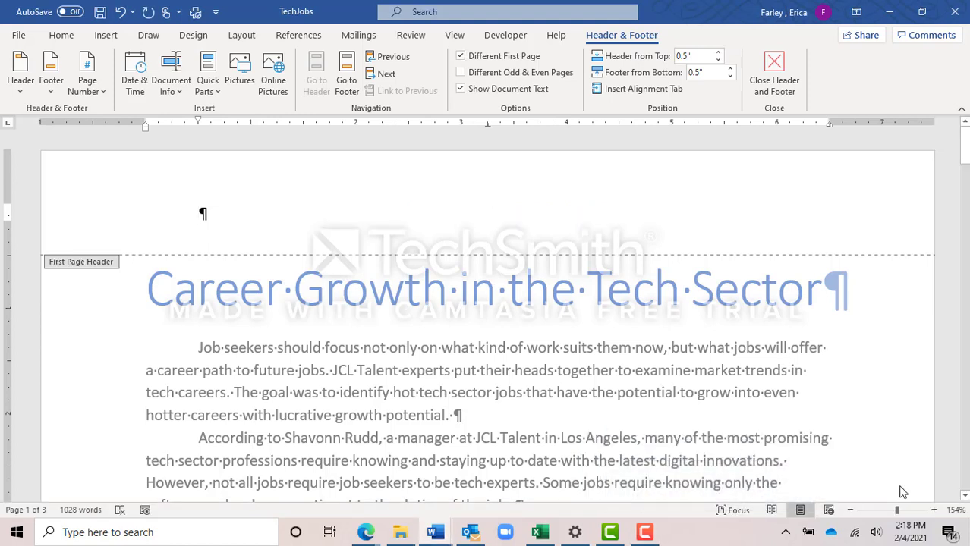
pyautogui.click(646, 533)
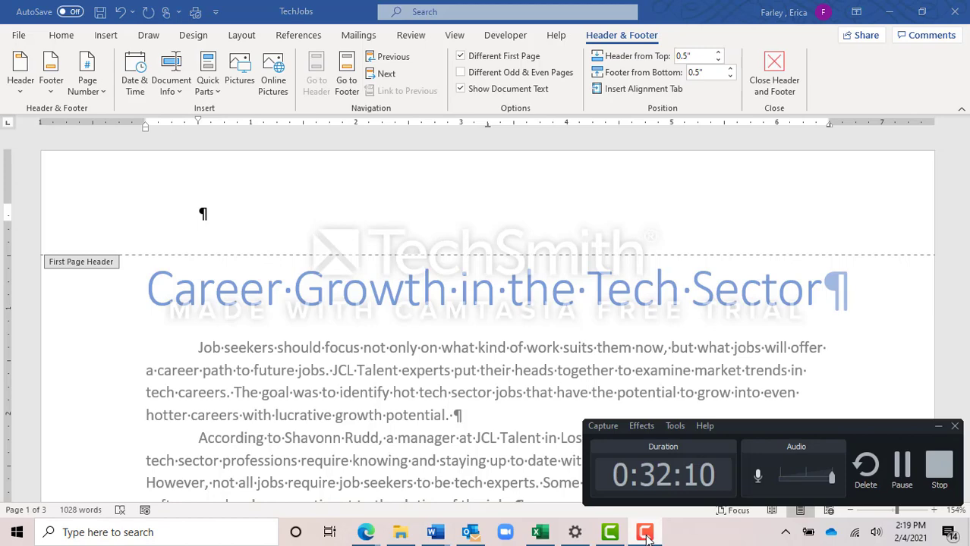
pyautogui.click(646, 534)
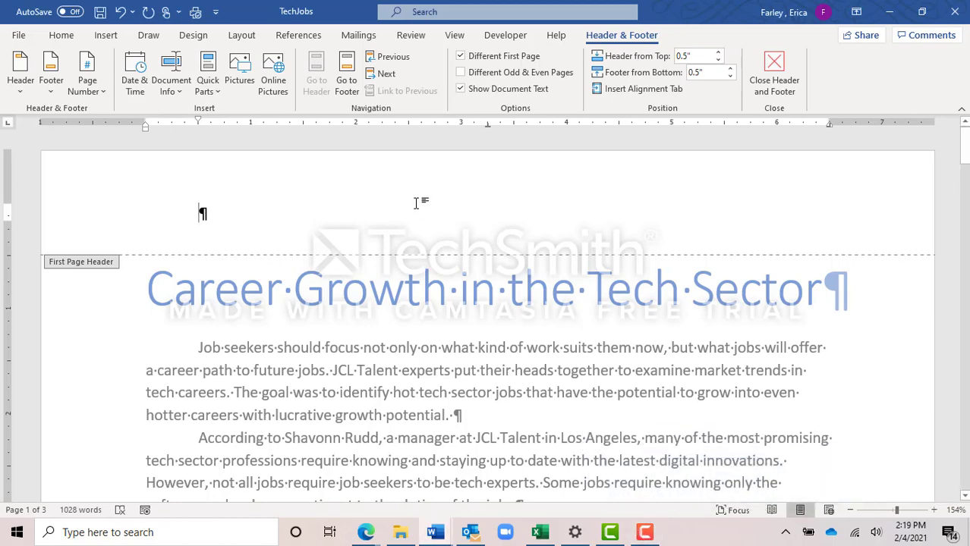
# Step: Check the headers and footers across the first two pages, then close the header and footer and save the document
pyautogui.scroll(-3, 604, 200)
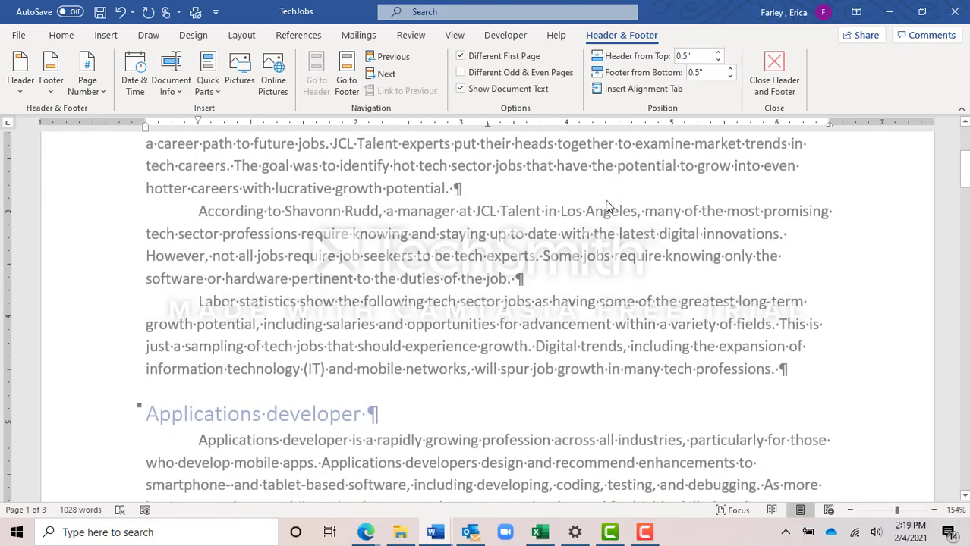
pyautogui.scroll(-10, 605, 205)
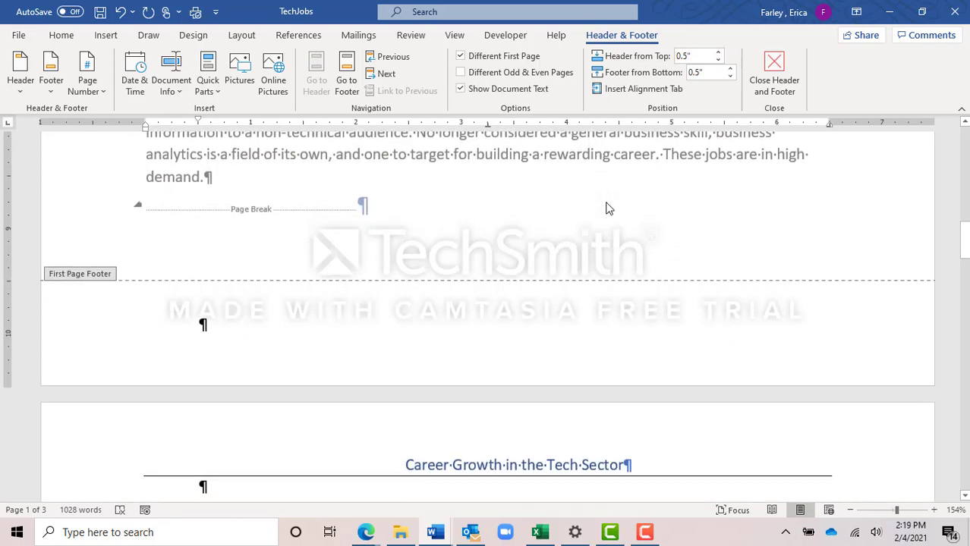
pyautogui.scroll(-1, 601, 232)
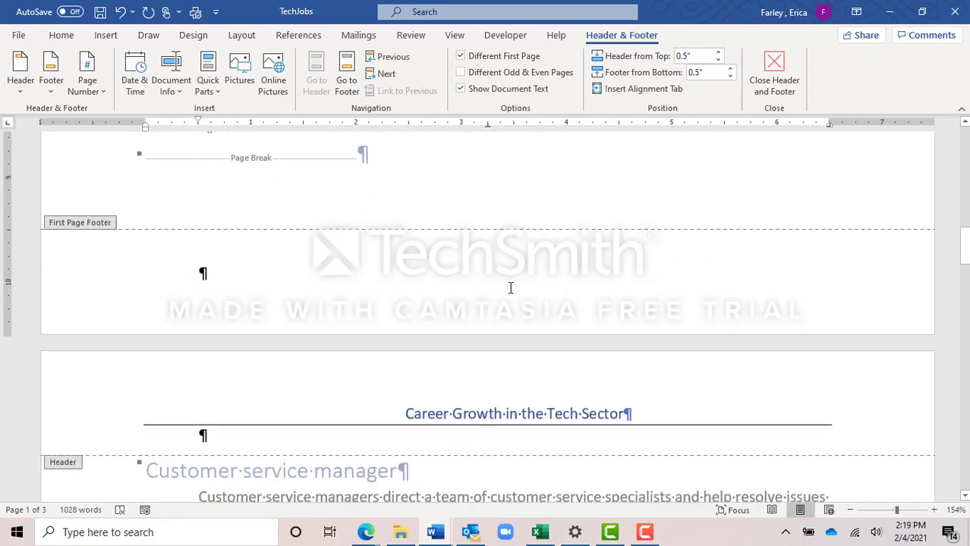
pyautogui.scroll(-4, 518, 288)
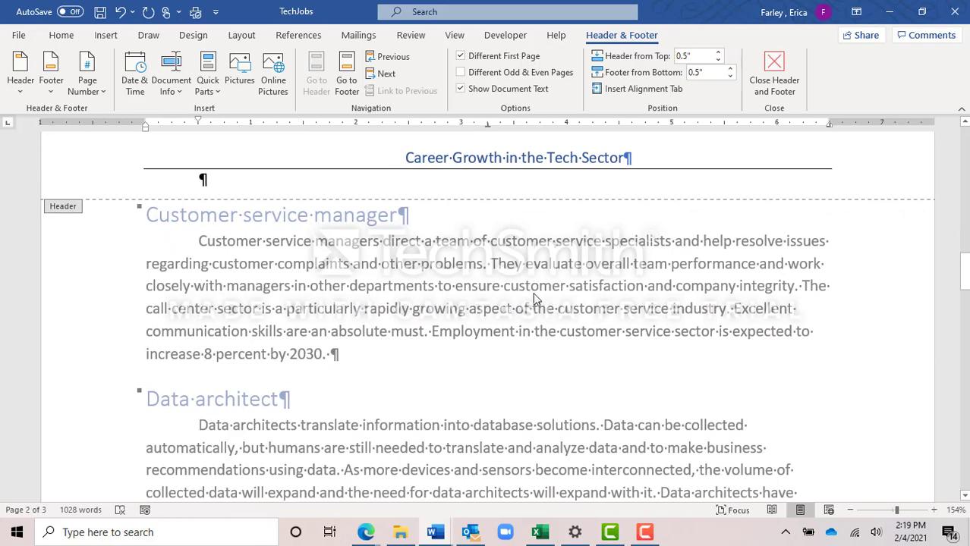
pyautogui.click(791, 68)
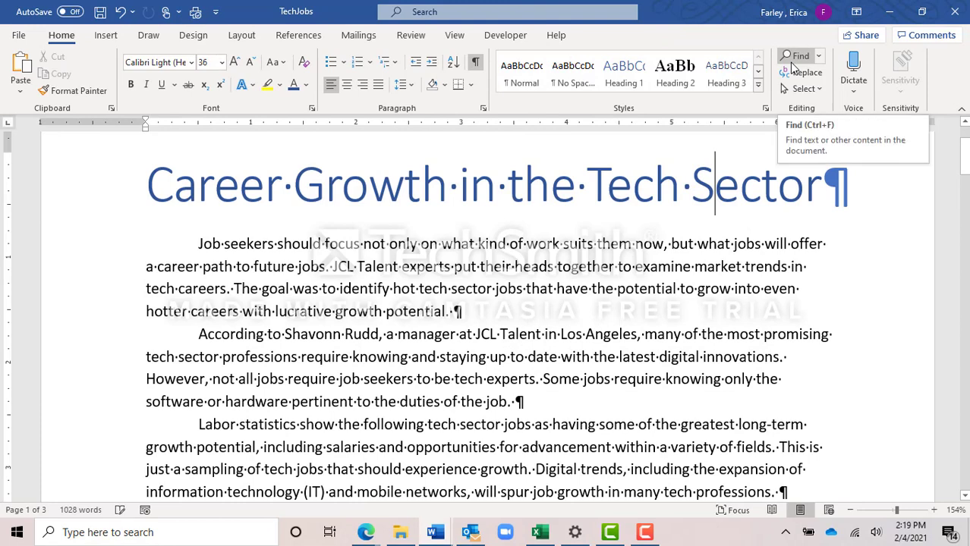
pyautogui.click(102, 13)
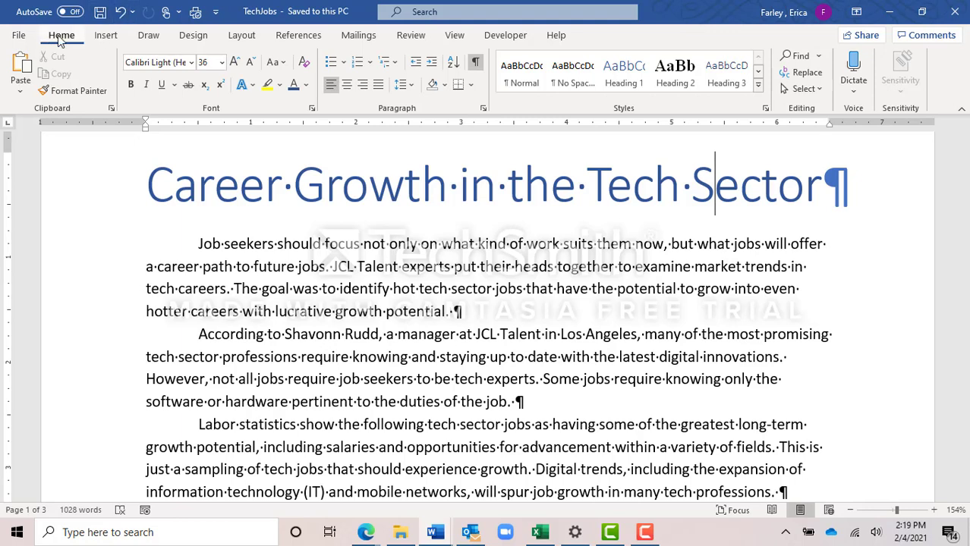
pyautogui.click(644, 531)
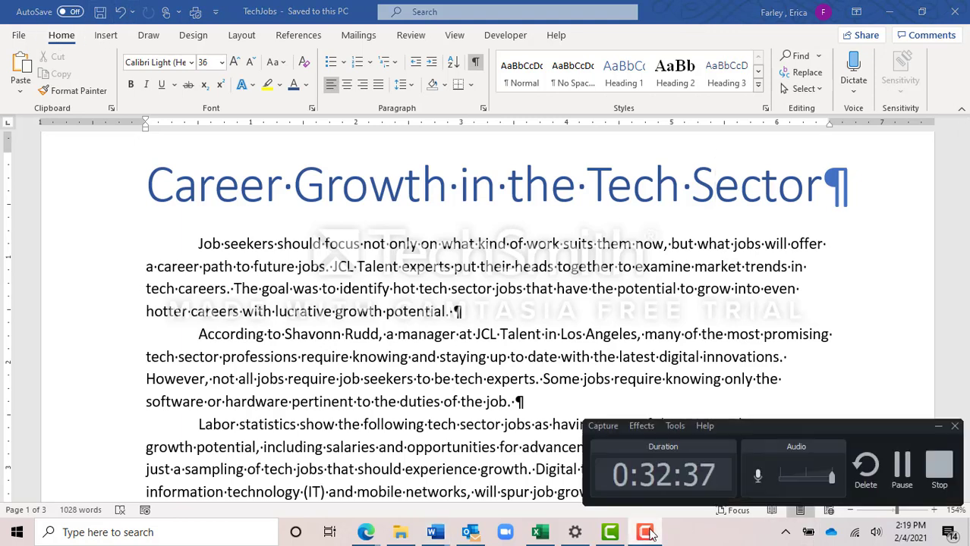
pyautogui.click(899, 458)
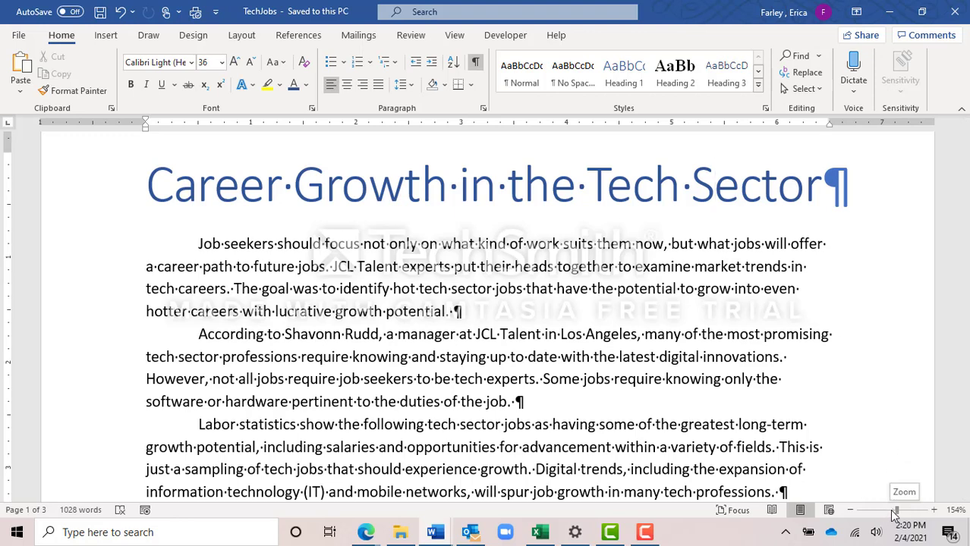
# Step: Insert a footnote at the end of the Business analyst paragraph reading "Job growth is strong in Seattle, Austin, and Boston."
pyautogui.moveTo(896, 511); pyautogui.dragTo(892, 510)
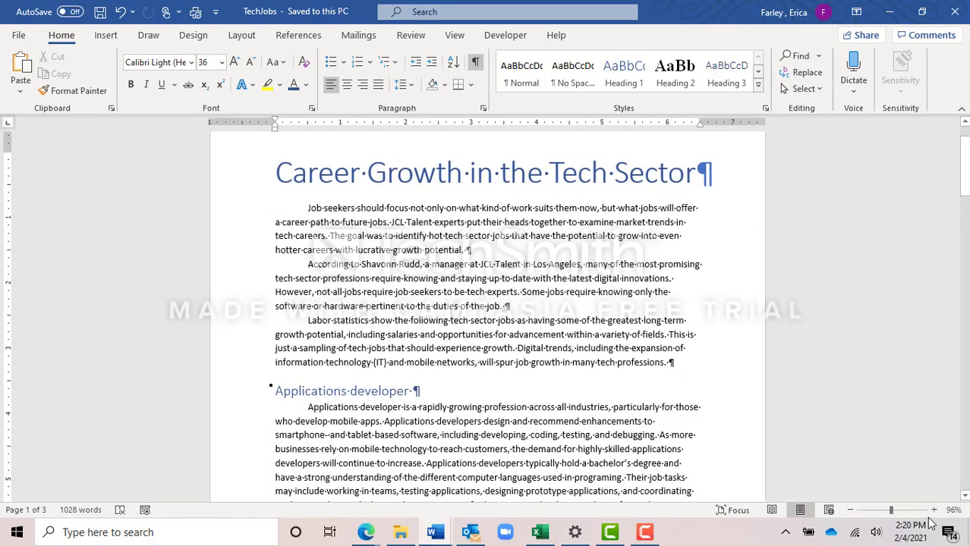
pyautogui.click(934, 510)
pyautogui.click(938, 515)
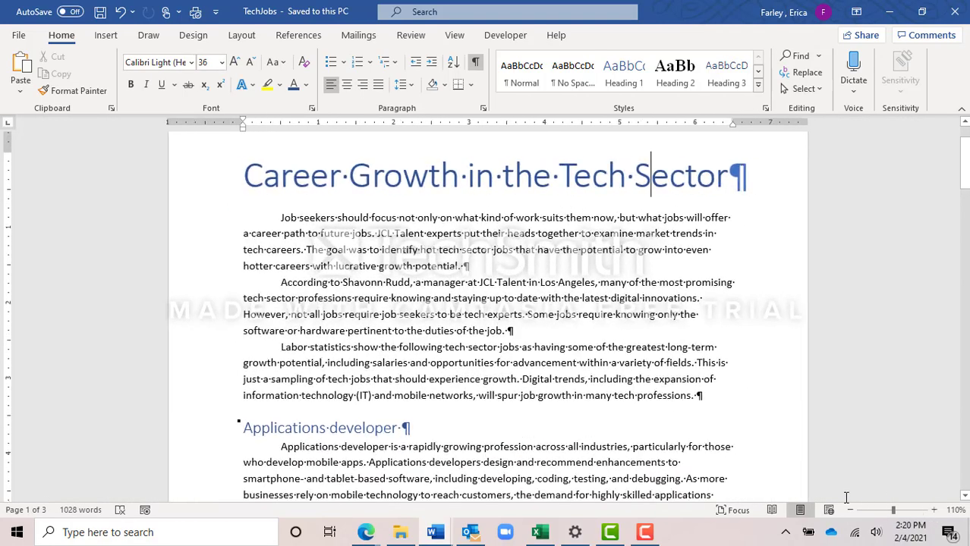
pyautogui.click(852, 514)
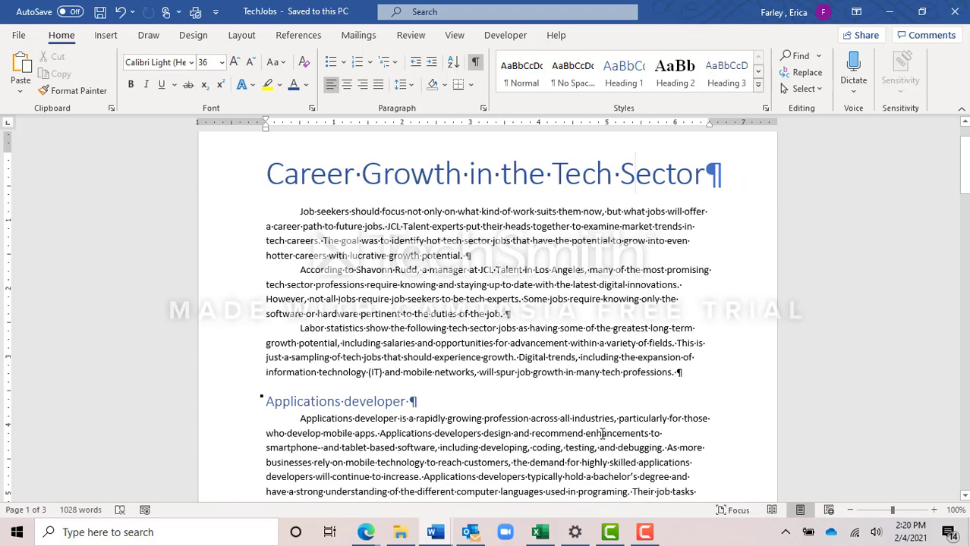
pyautogui.scroll(-8, 602, 434)
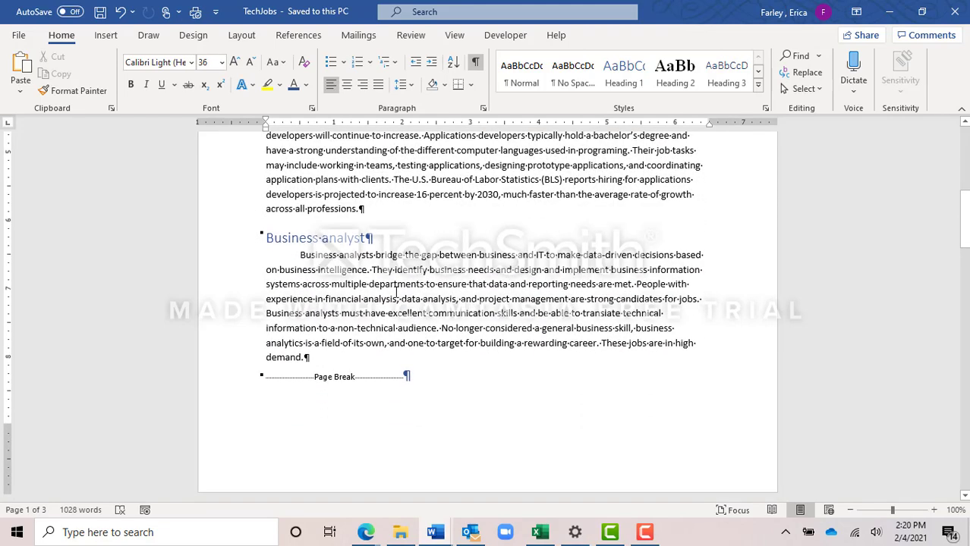
pyautogui.scroll(-2, 395, 292)
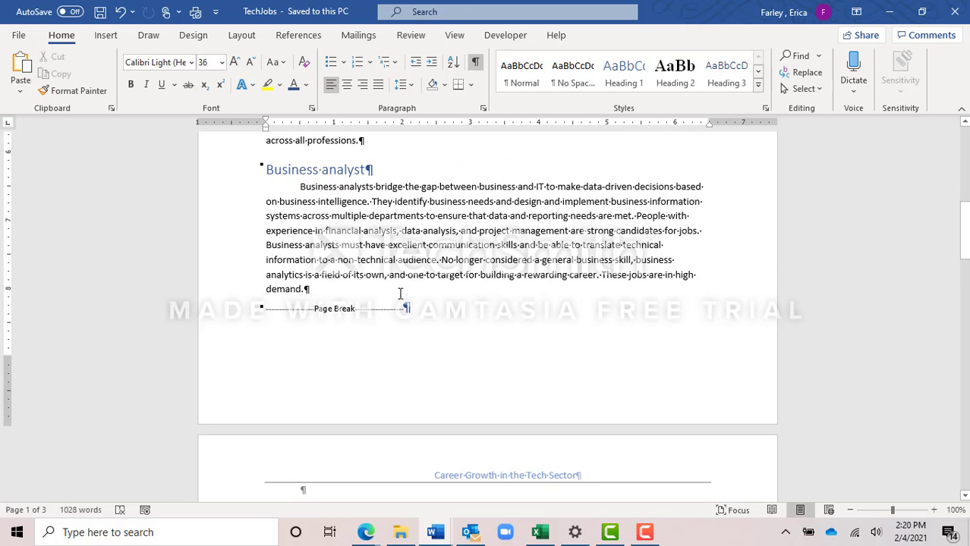
pyautogui.click(310, 289)
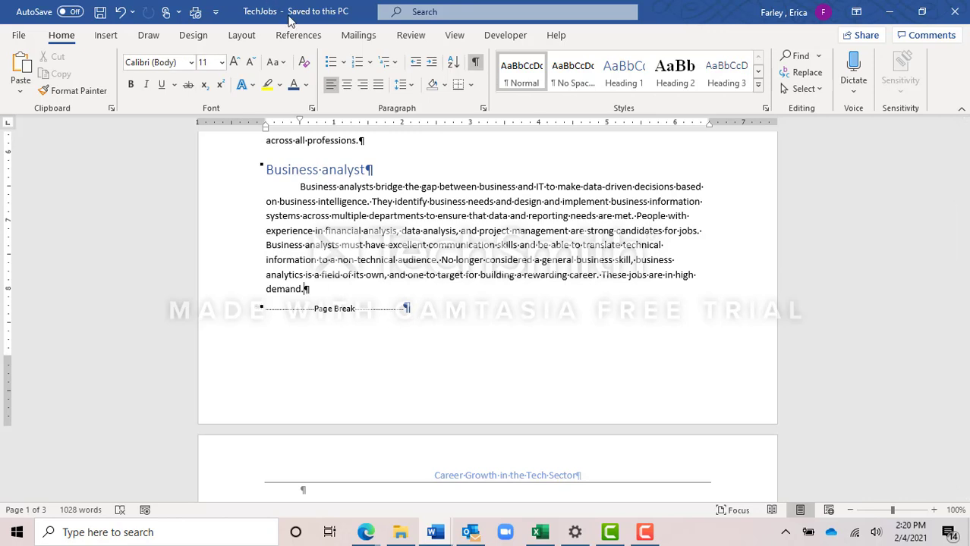
pyautogui.click(299, 36)
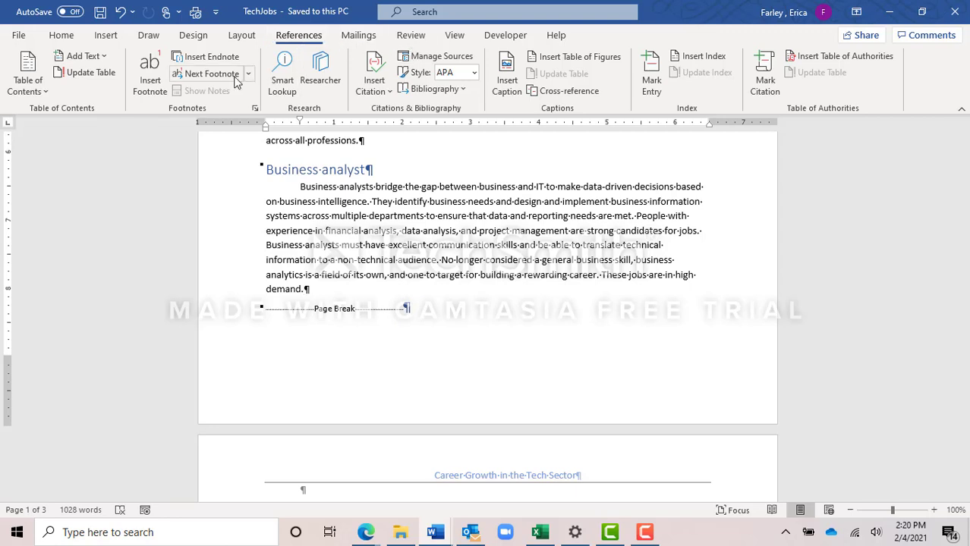
pyautogui.click(156, 82)
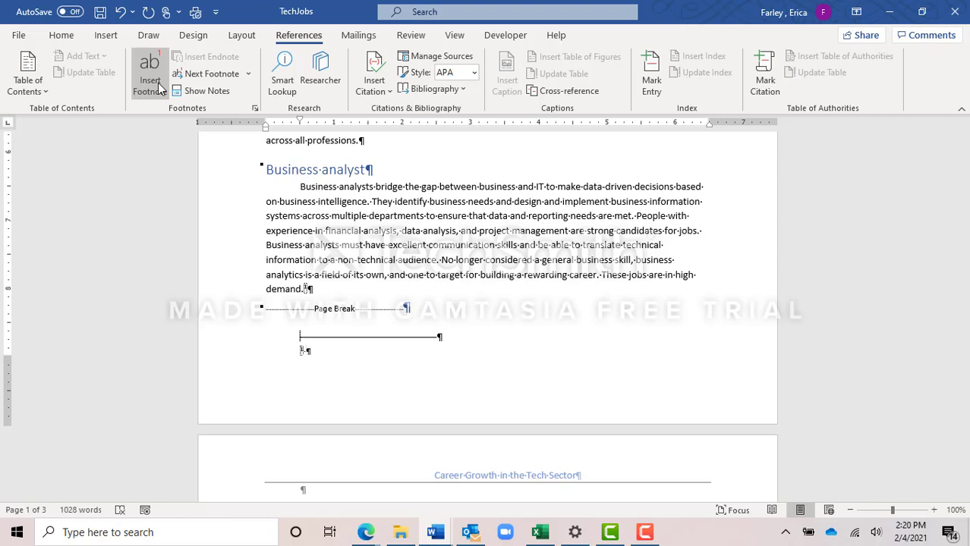
pyautogui.write('Job growth is strong')
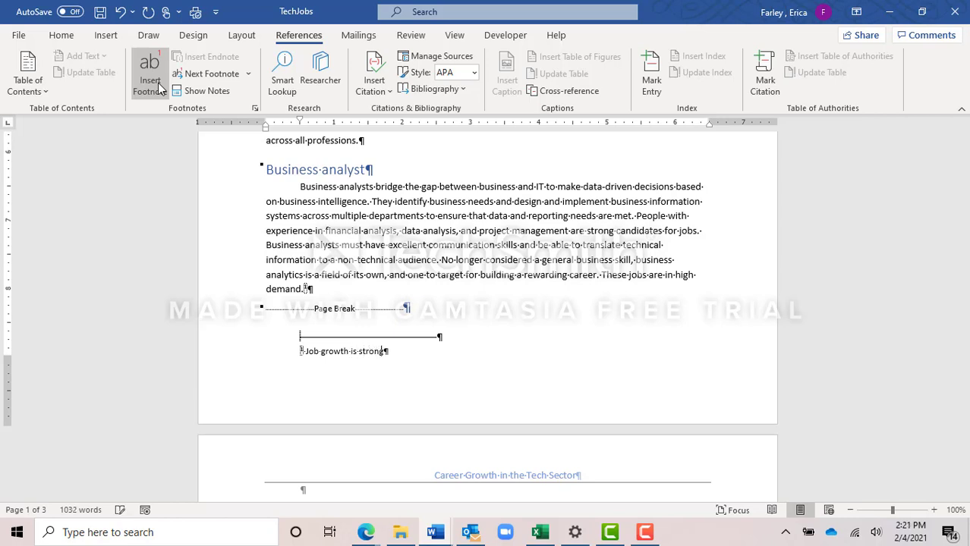
pyautogui.write(' in Seattle, Austin, and Boston.')
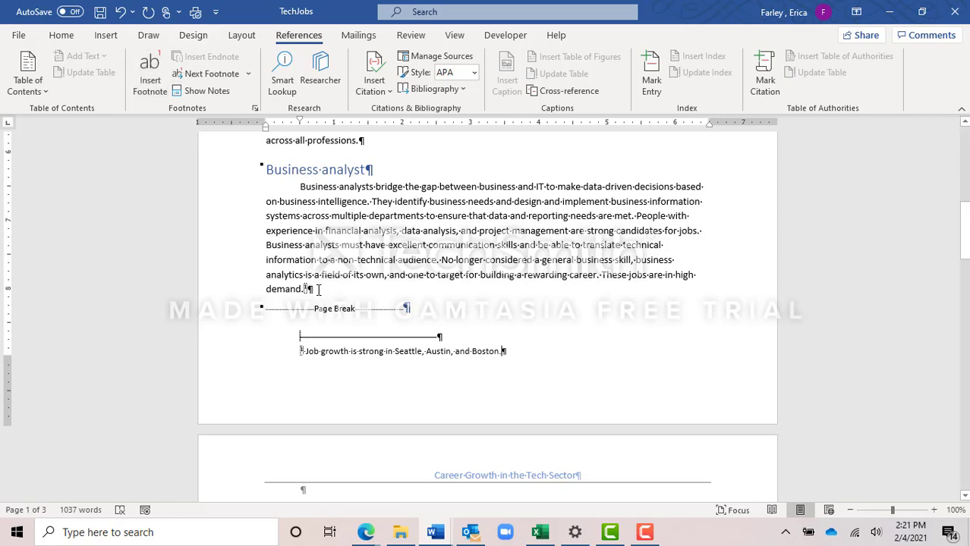
pyautogui.click(329, 244)
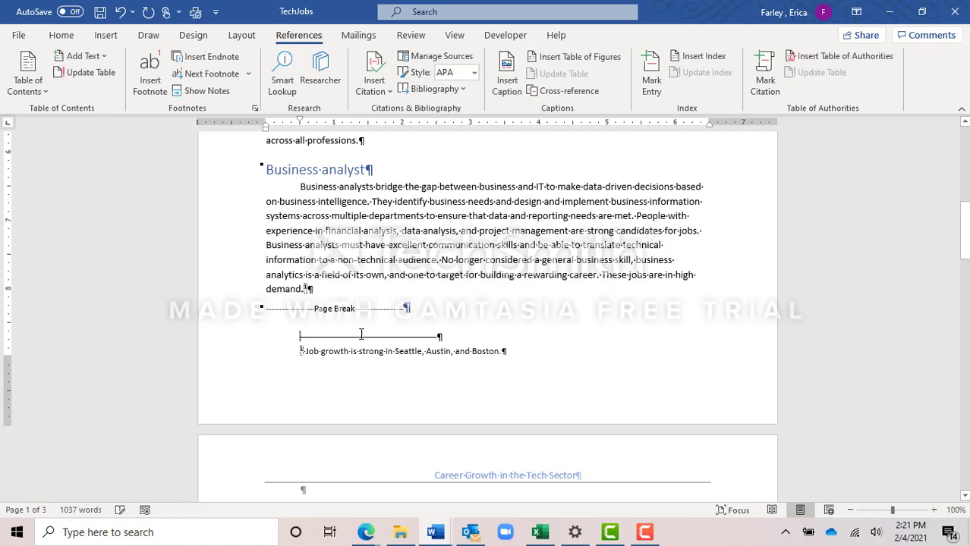
pyautogui.moveTo(307, 288)
# Step: Add a footnote after the "Applications developer" heading reading "This position is often called “mobile applications developer.”" and preview it at its reference mark
pyautogui.scroll(1, 409, 194)
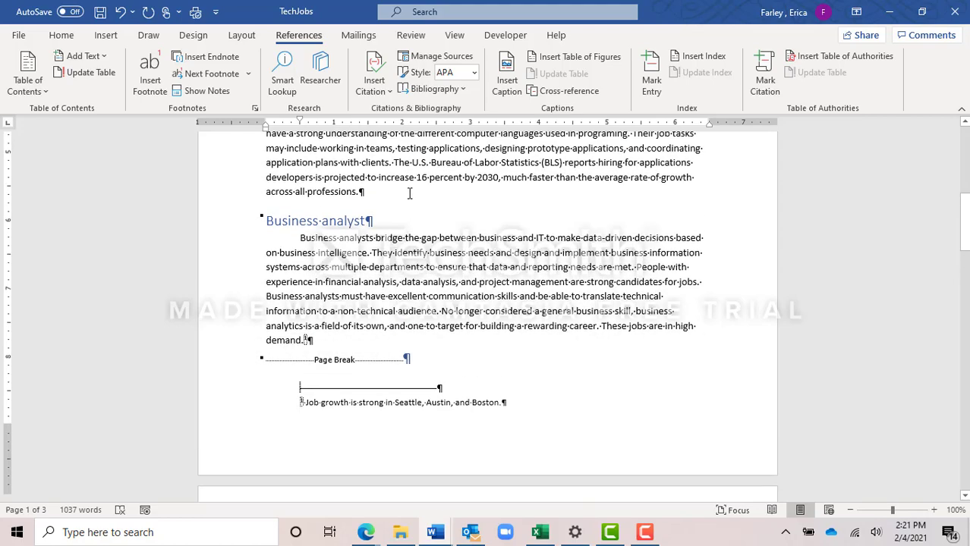
pyautogui.scroll(5, 409, 193)
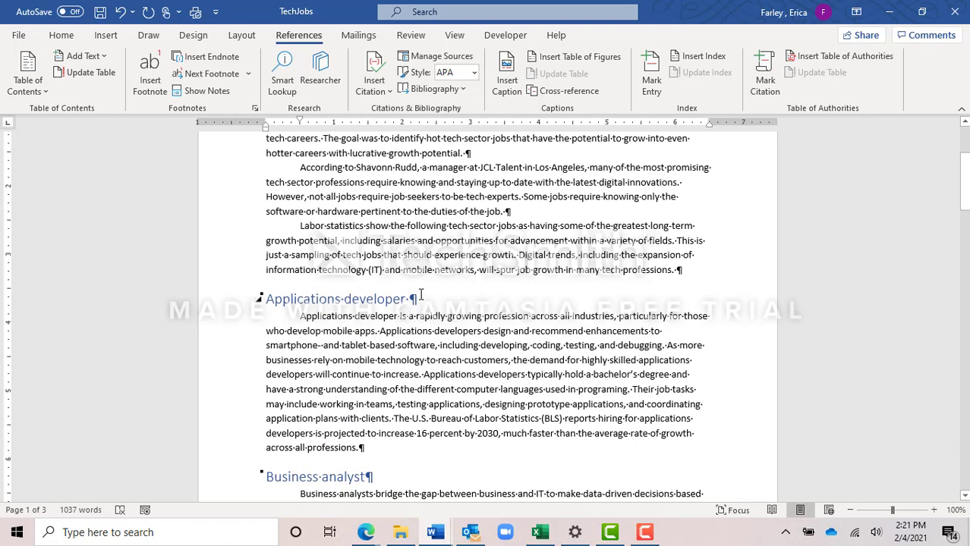
pyautogui.click(406, 297)
pyautogui.click(151, 72)
pyautogui.write('Job growth is strong in Seattle, Austin, and Boston.')
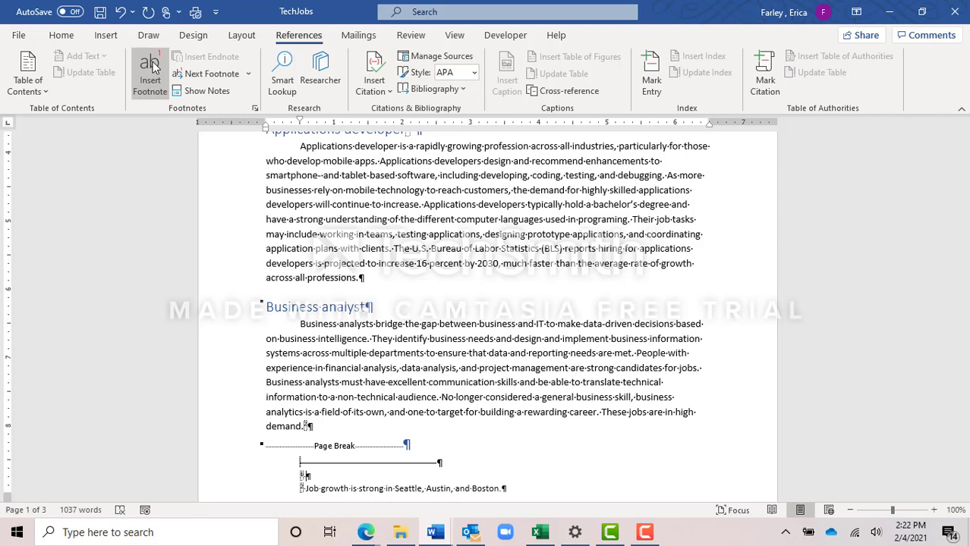
pyautogui.write('This position is o')
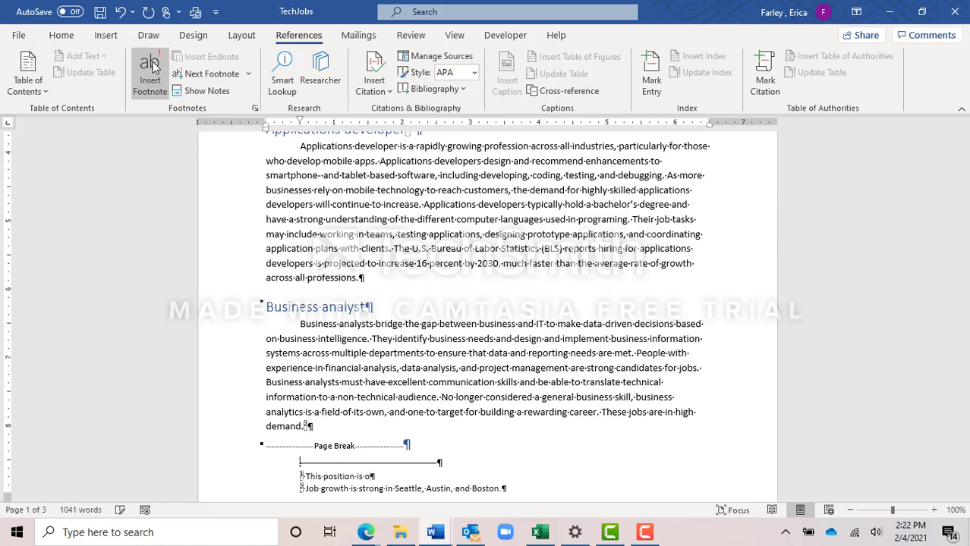
pyautogui.write('ften calle')
pyautogui.write('d "')
pyautogui.write('mobile')
pyautogui.write(' applicat')
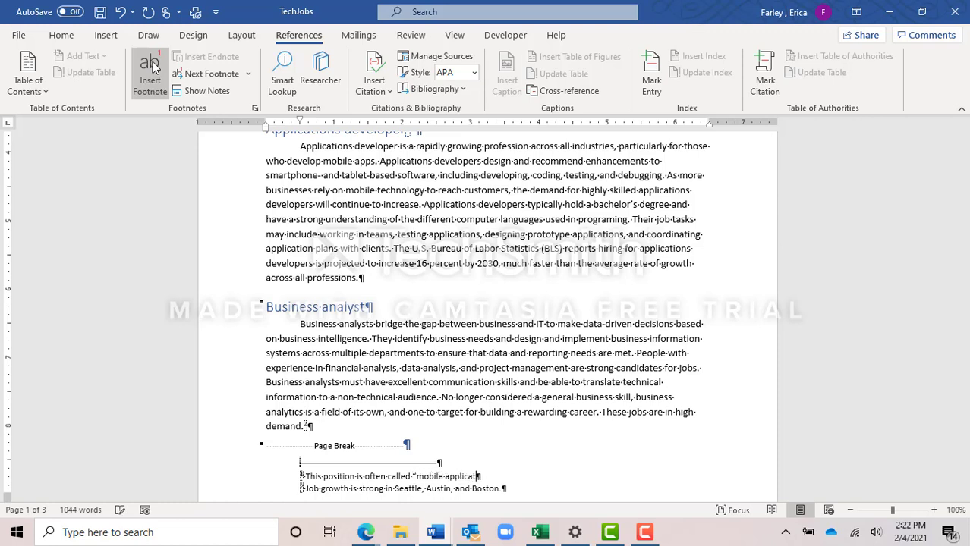
pyautogui.write('ions developer.”')
pyautogui.scroll(3, 160, 67)
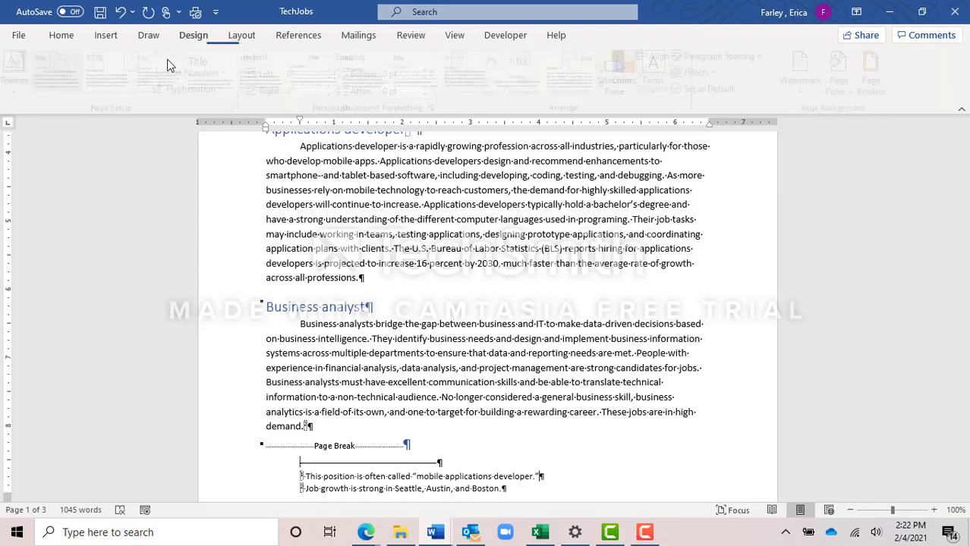
pyautogui.scroll(2, 444, 176)
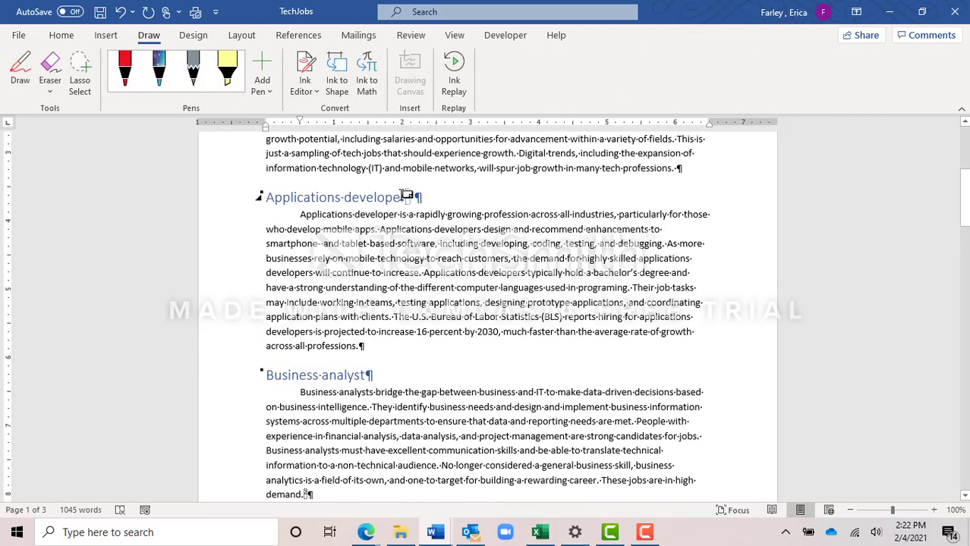
pyautogui.moveTo(413, 197)
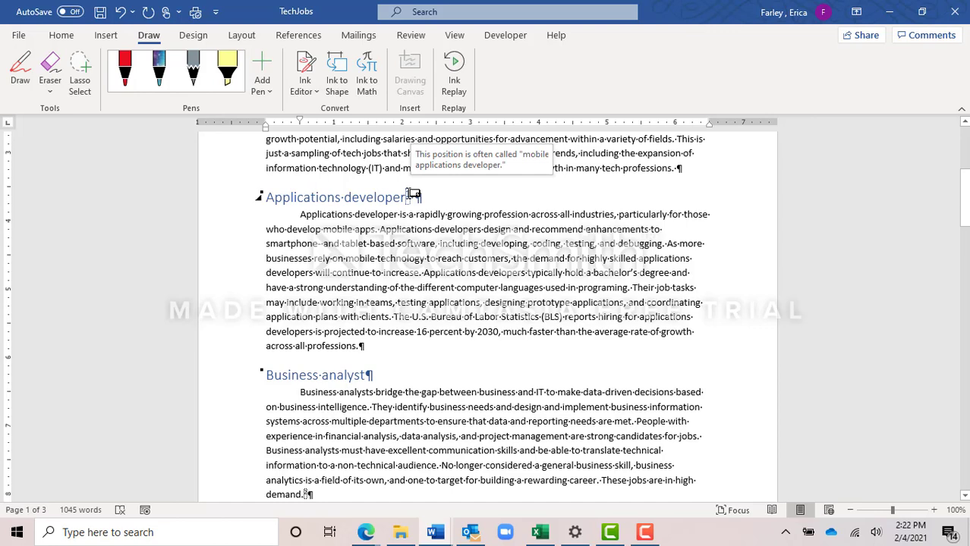
# Step: Insert a new footnote at the end of the Applications developer paragraph, after "across all professions."
pyautogui.scroll(-3, 413, 194)
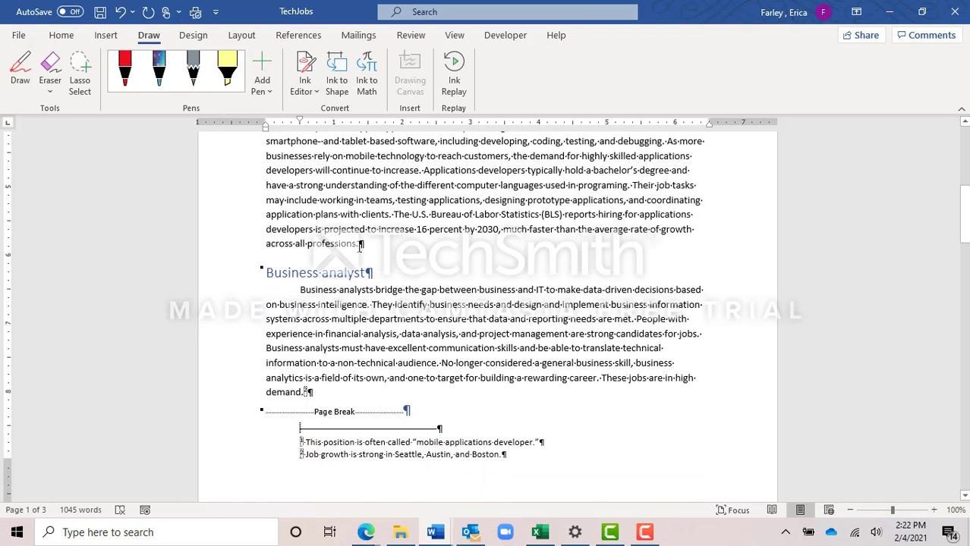
pyautogui.click(359, 246)
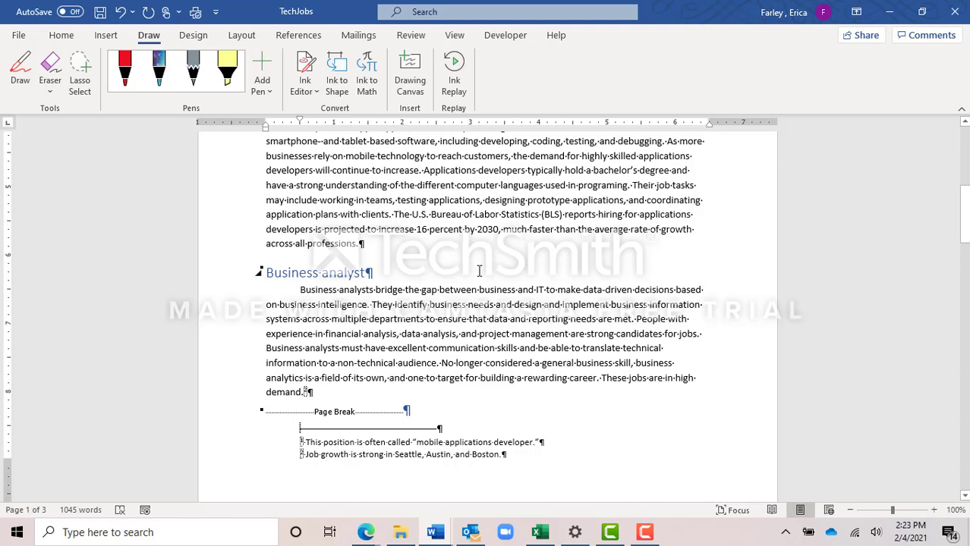
pyautogui.click(298, 36)
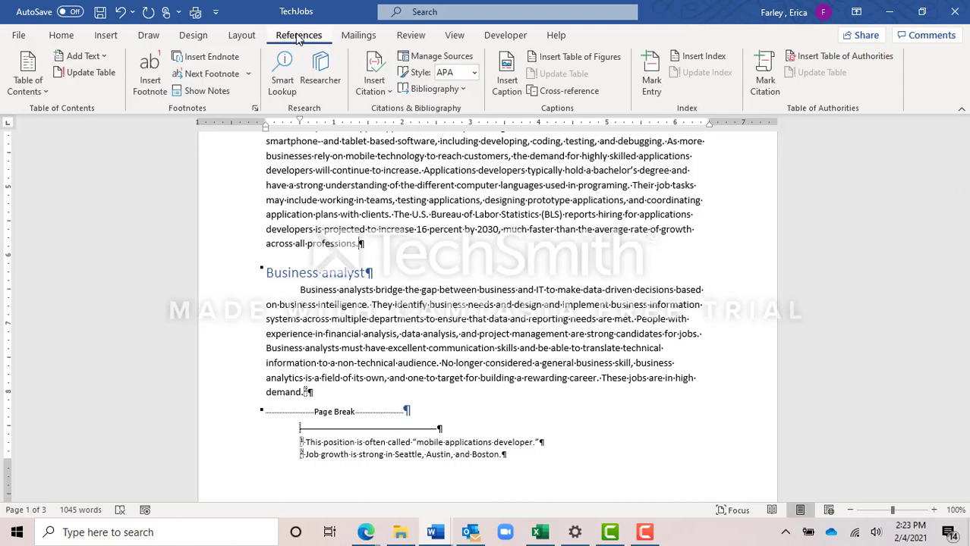
pyautogui.click(151, 84)
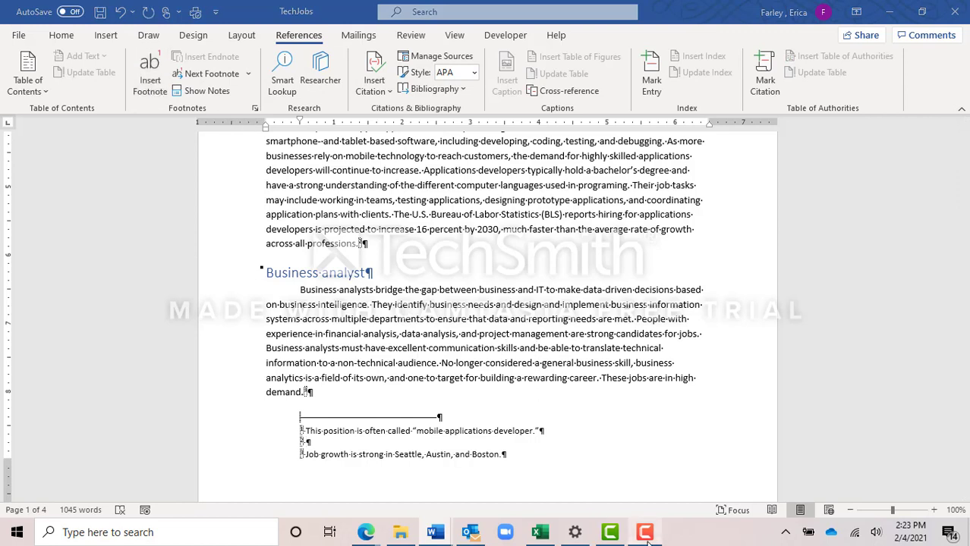
pyautogui.click(646, 536)
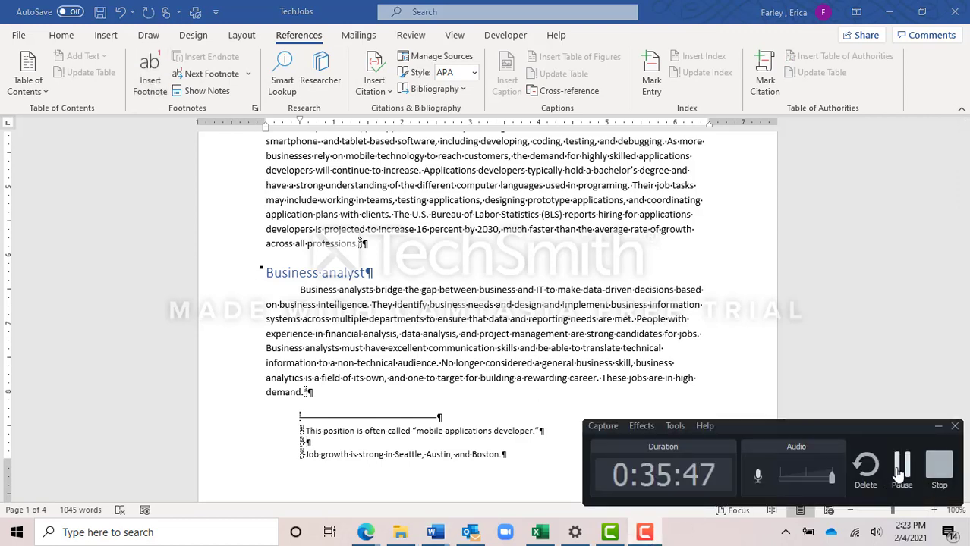
pyautogui.click(899, 467)
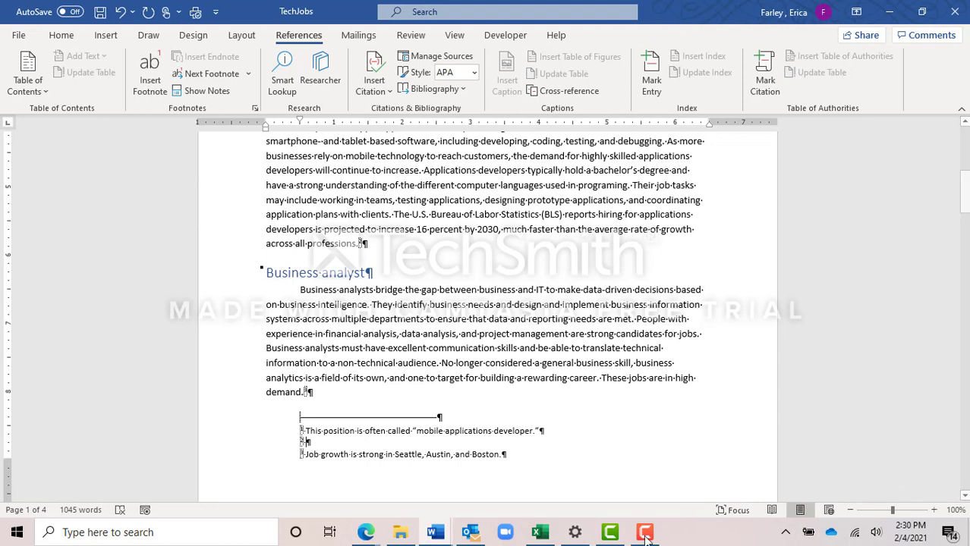
pyautogui.moveTo(631, 542)
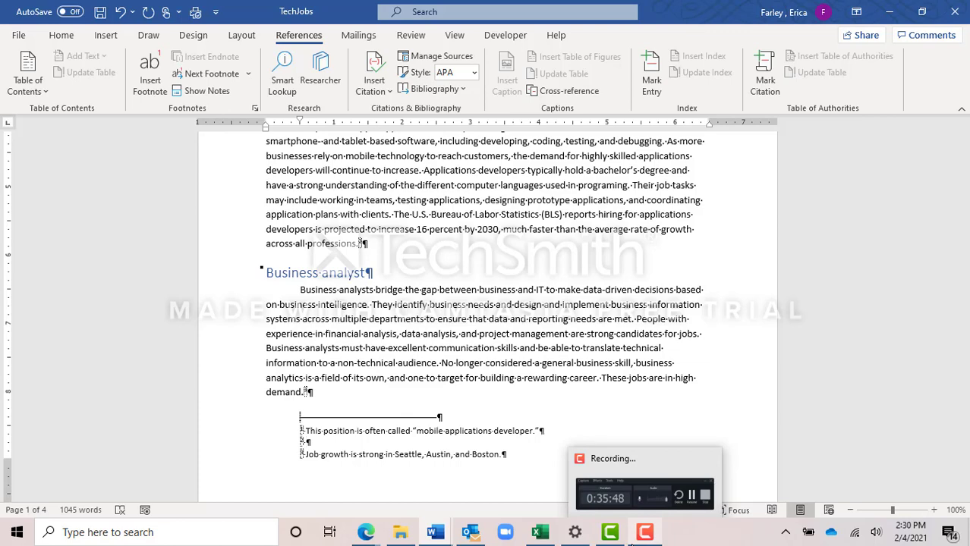
pyautogui.moveTo(366, 534)
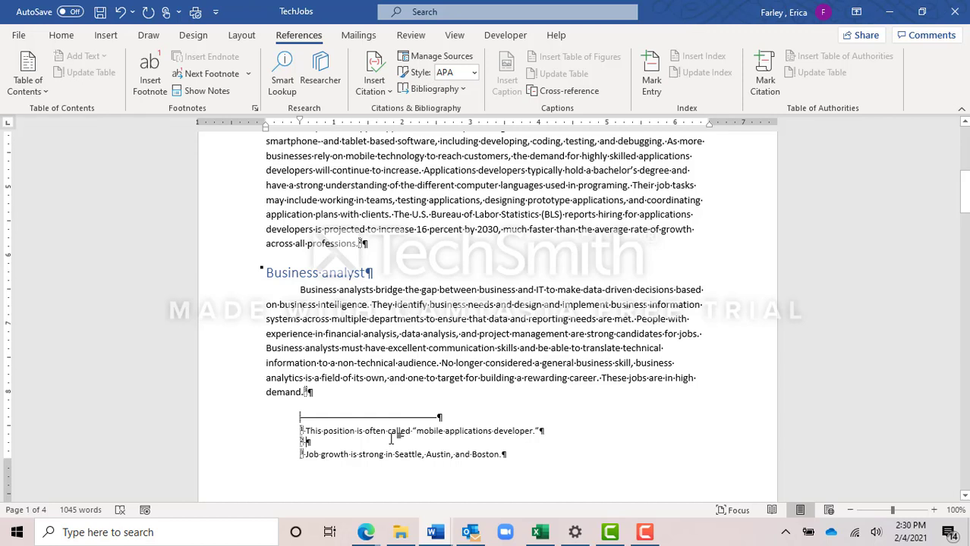
# Step: Enter "Many hold a masters degree." as the text of the new second footnote and return to the body text
pyautogui.write('Many ho')
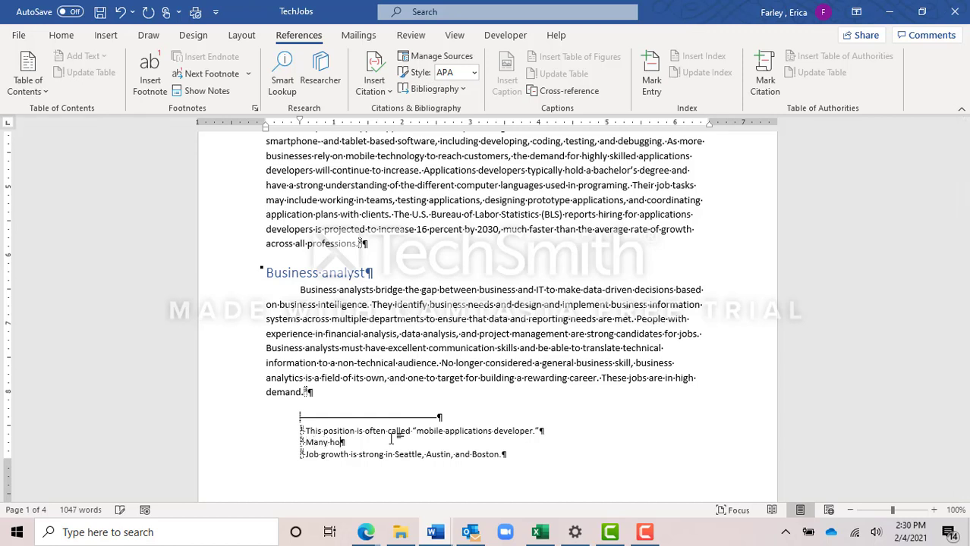
pyautogui.write('ld a r')
pyautogui.write('asters degree.')
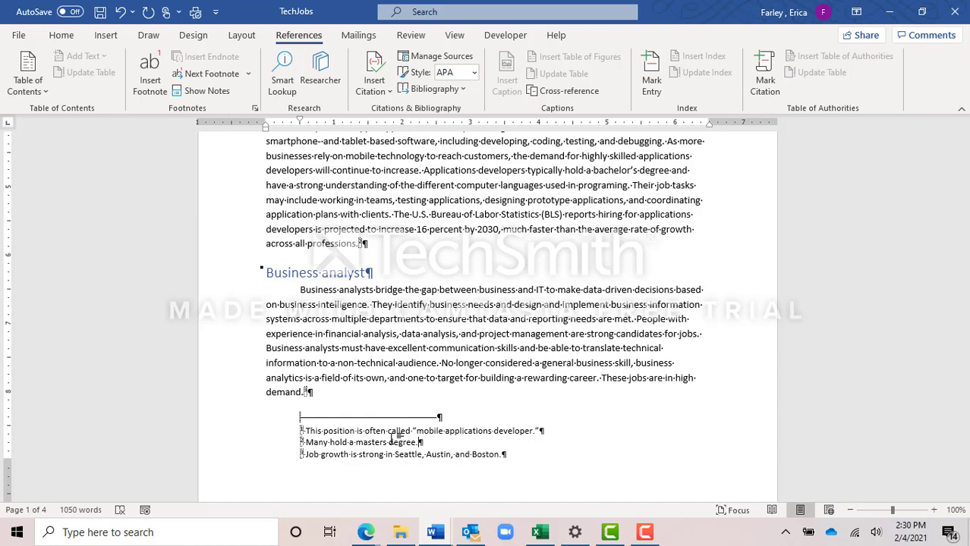
pyautogui.click(389, 155)
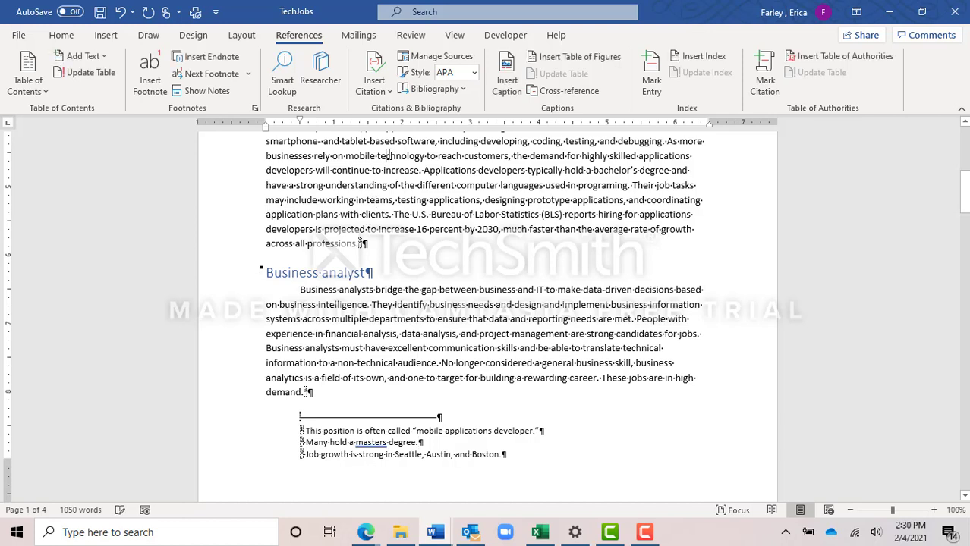
# Step: Review the available number formats in the Footnote and Endnote settings, then leave them without applying anything
pyautogui.click(254, 110)
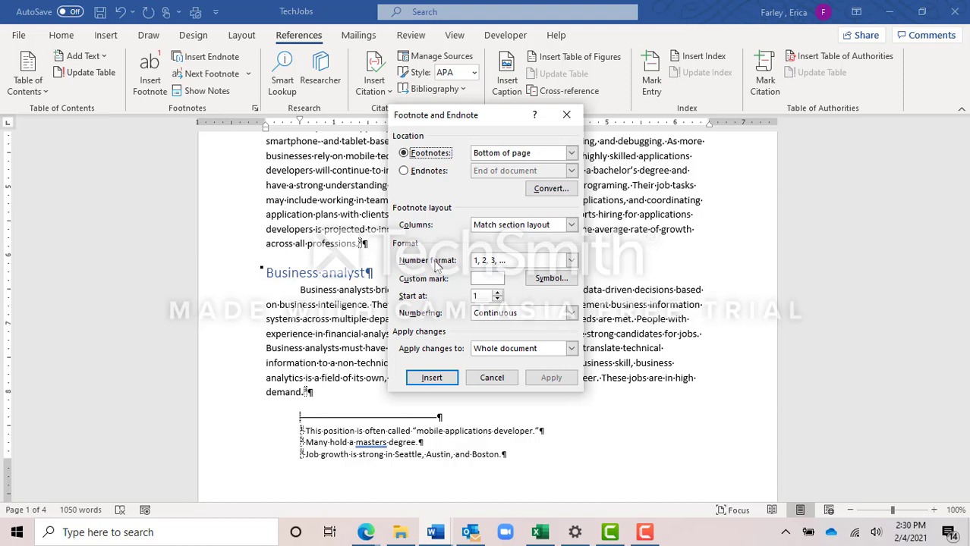
pyautogui.click(497, 260)
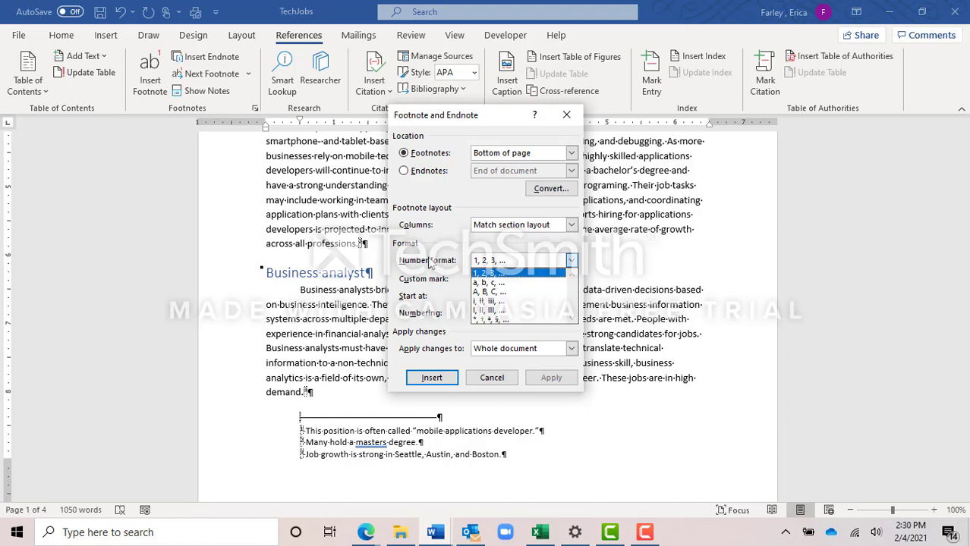
pyautogui.click(406, 249)
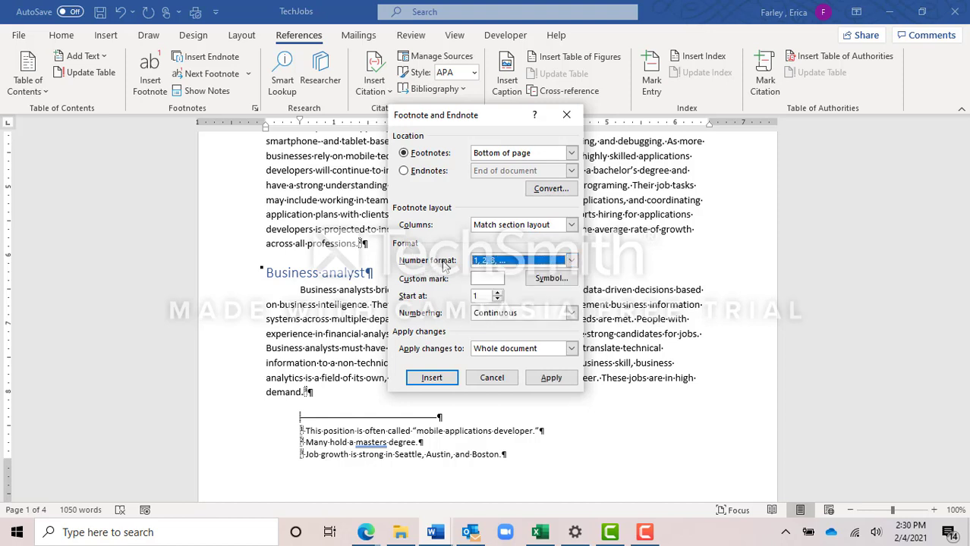
pyautogui.click(512, 267)
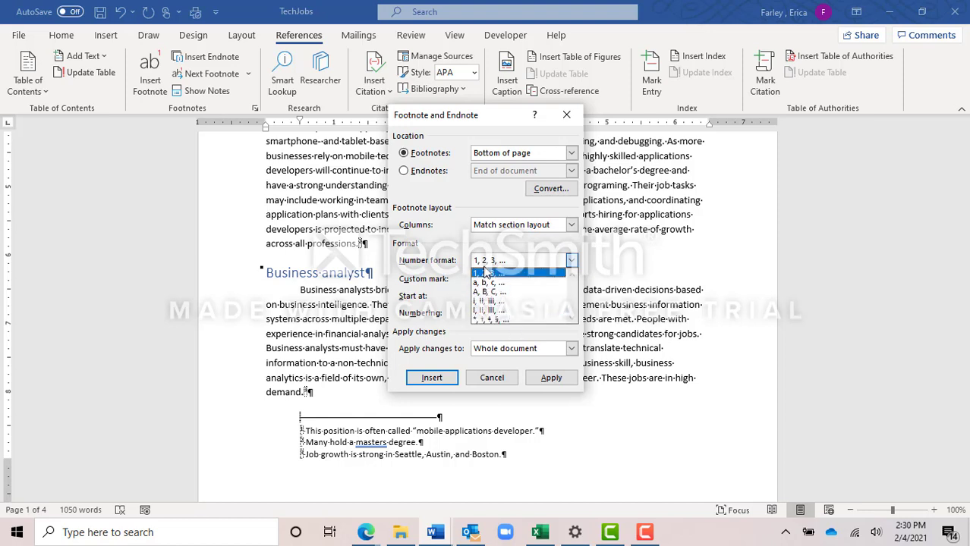
pyautogui.click(447, 247)
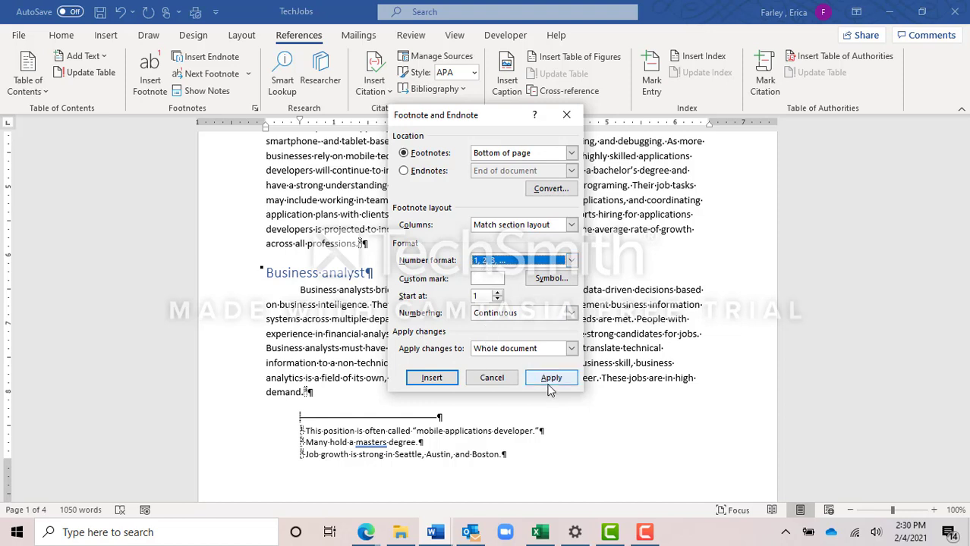
pyautogui.click(499, 380)
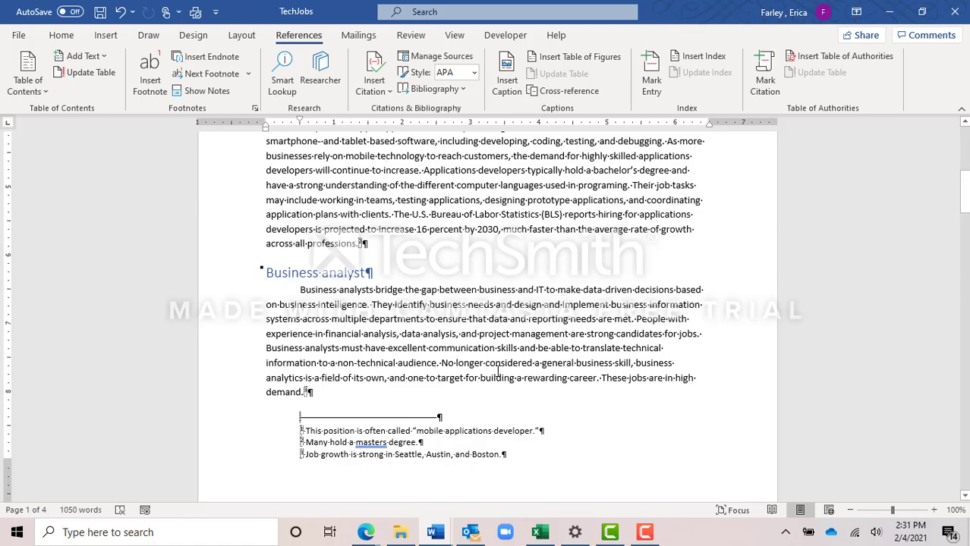
# Step: Go from the document's start to the second footnote mark after "across all professions.", delete that footnote, and save the document
pyautogui.hotkey('ctrl', 'Home')
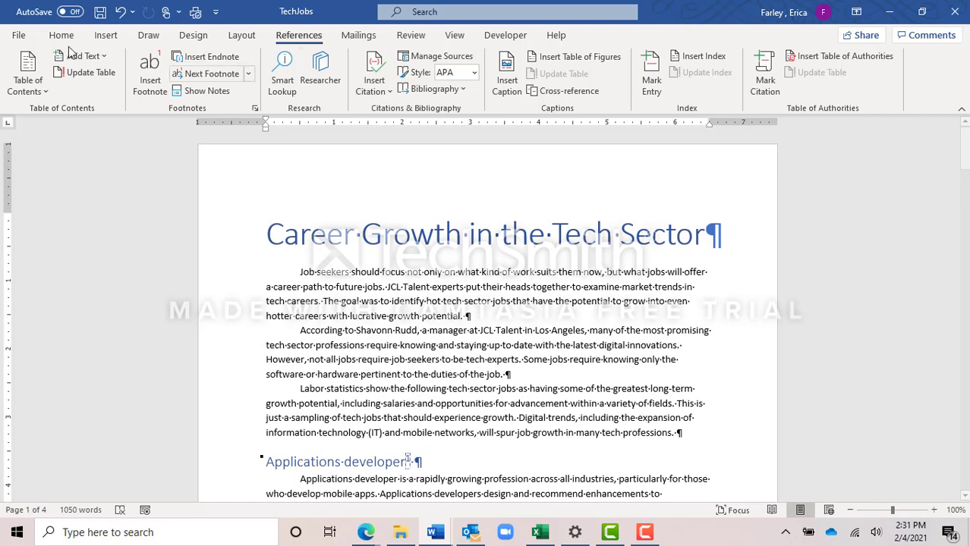
pyautogui.click(219, 72)
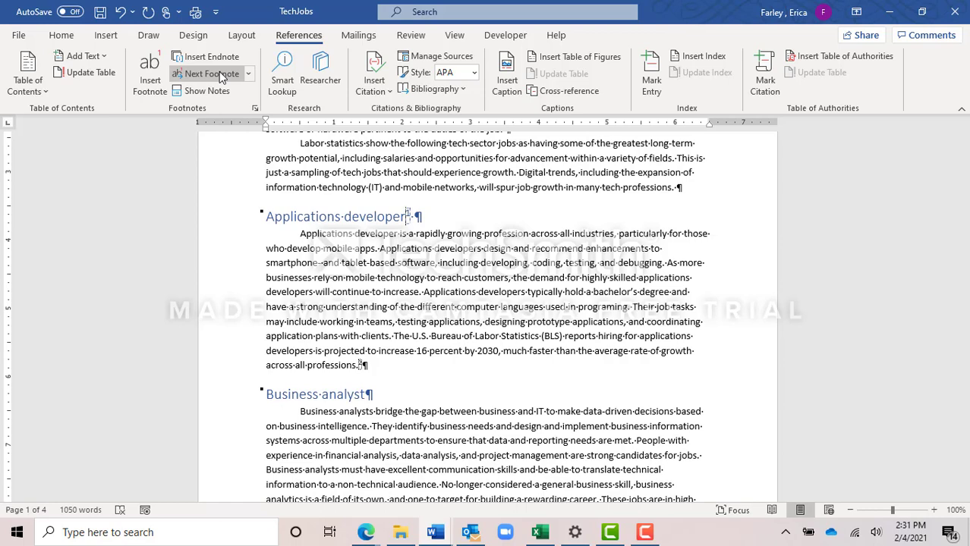
pyautogui.click(219, 72)
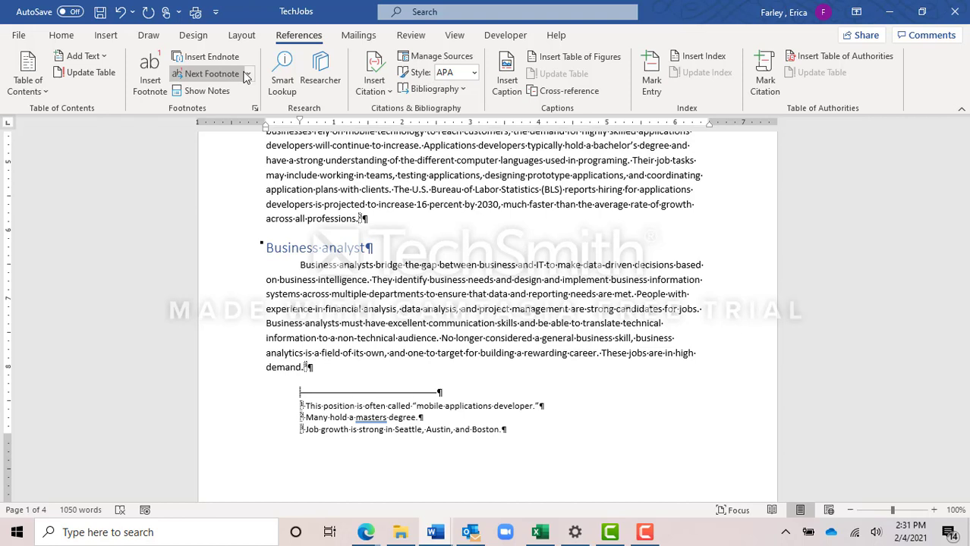
pyautogui.press('Delete')
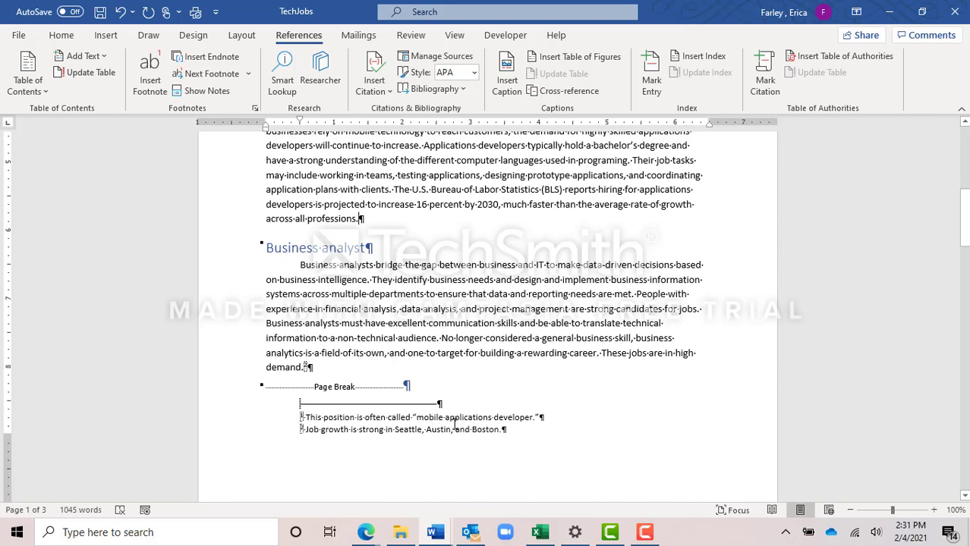
pyautogui.click(100, 12)
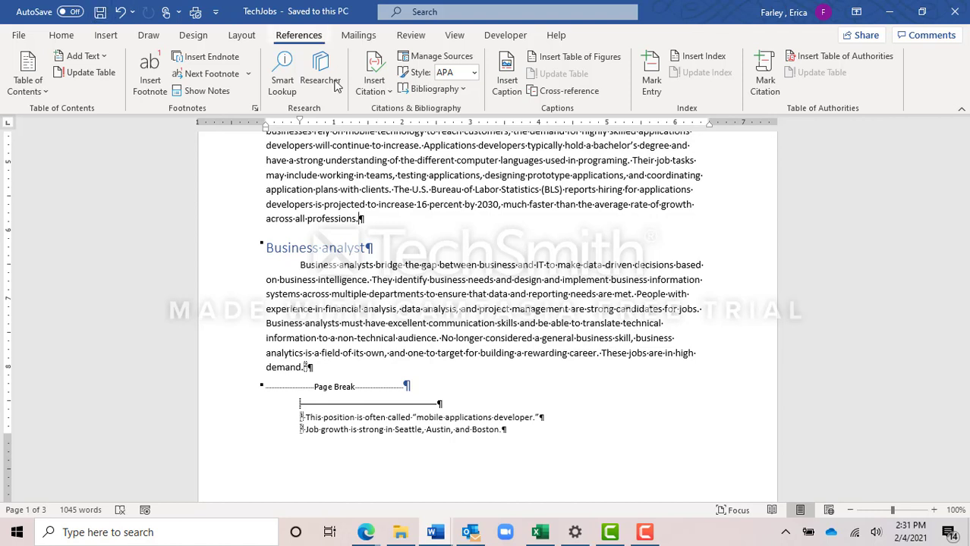
pyautogui.click(644, 532)
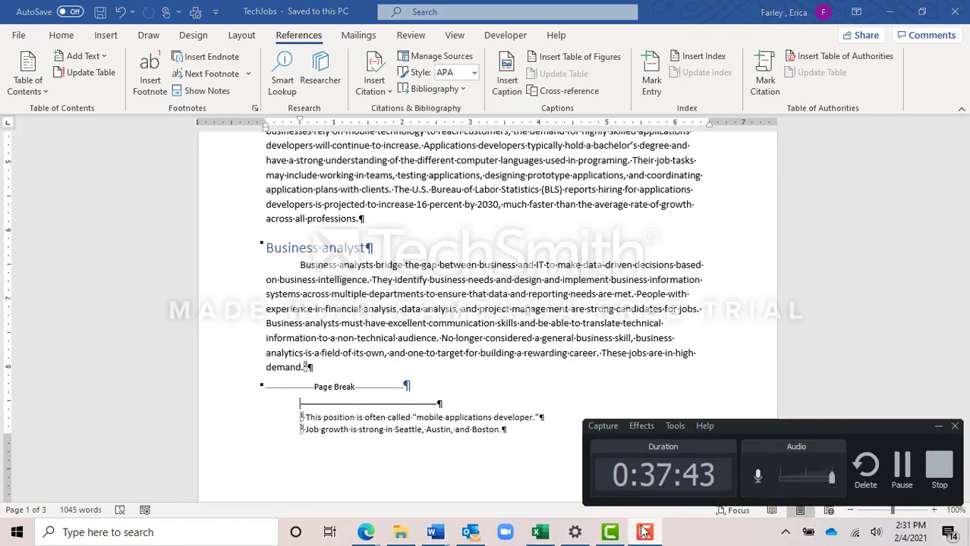
pyautogui.click(902, 466)
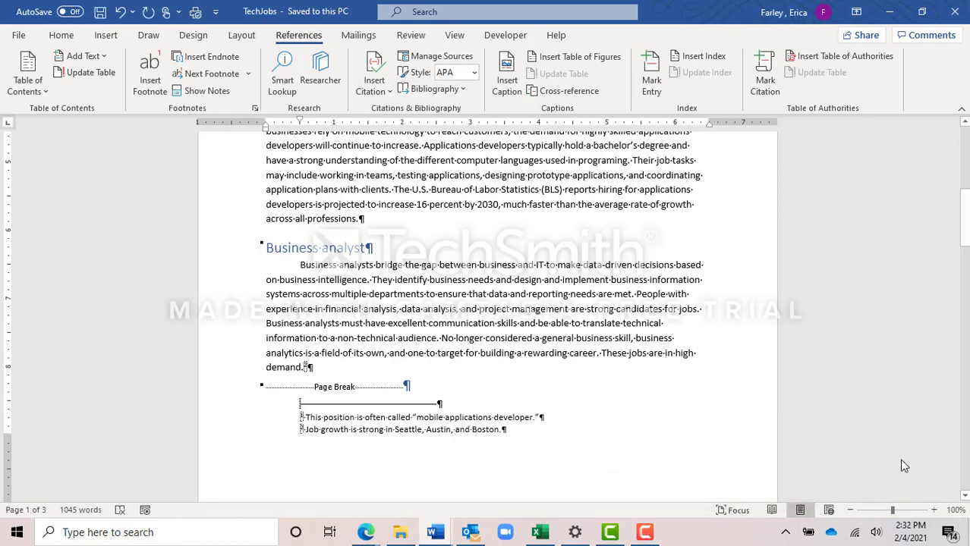
# Step: Place the insertion point after "job" at the end of the second body paragraph and set the citation style to MLA Seventh Edition
pyautogui.hotkey('ctrl', 'Home')
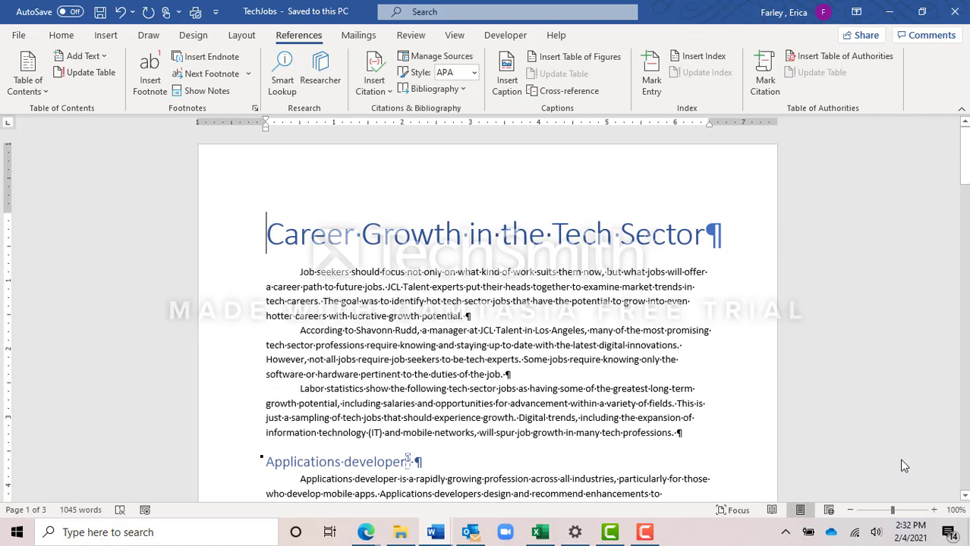
pyautogui.click(935, 513)
pyautogui.click(935, 513)
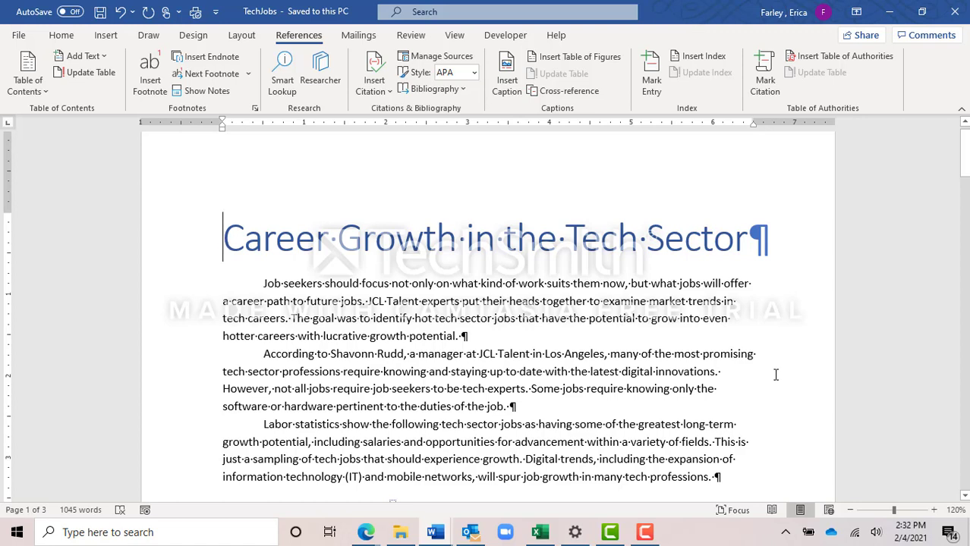
pyautogui.click(503, 407)
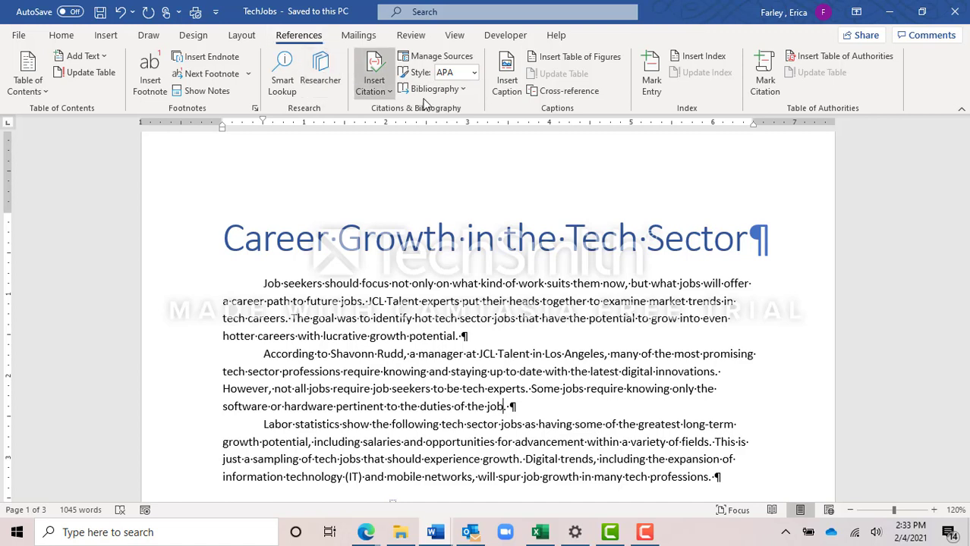
pyautogui.click(474, 75)
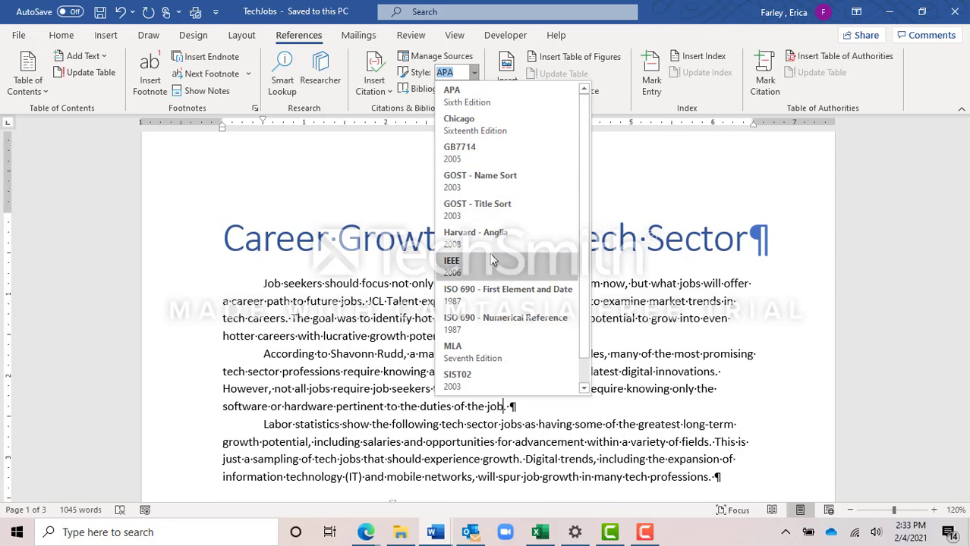
pyautogui.click(490, 355)
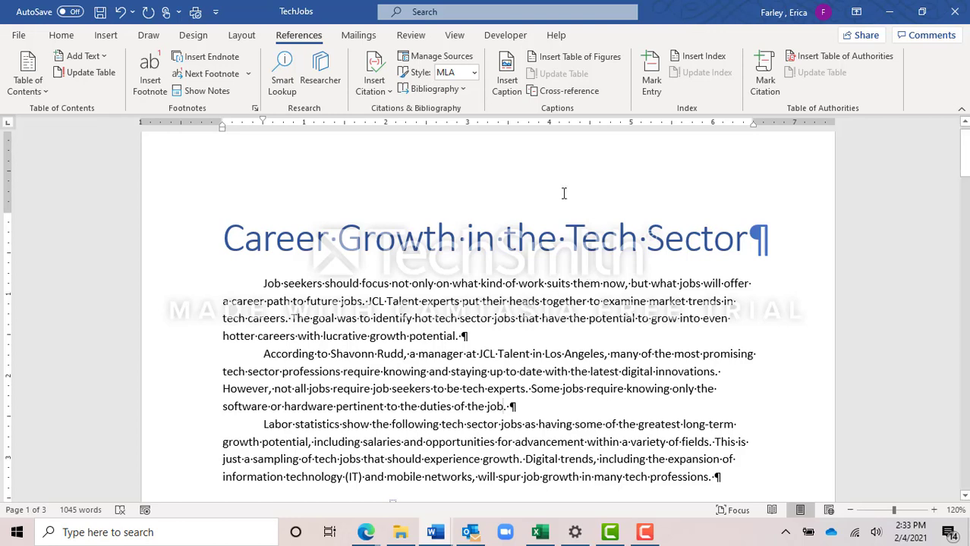
# Step: Insert a citation from a new Report source: corporate author JCL Talent, "Digital Innovations: The Outlook FOr Job Seekers", 2021, JCL Talent, Inc., Atlanta, White Paper, Print
pyautogui.click(387, 93)
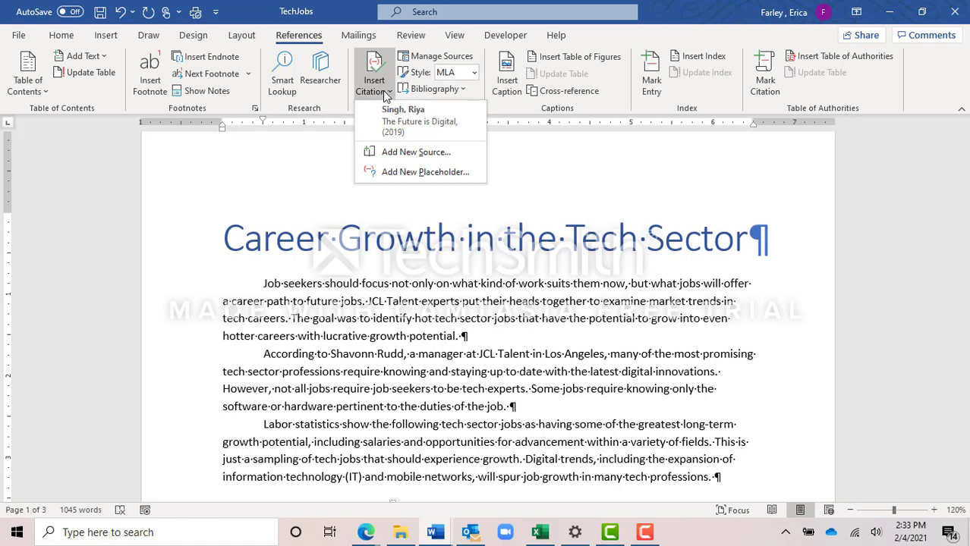
pyautogui.click(409, 157)
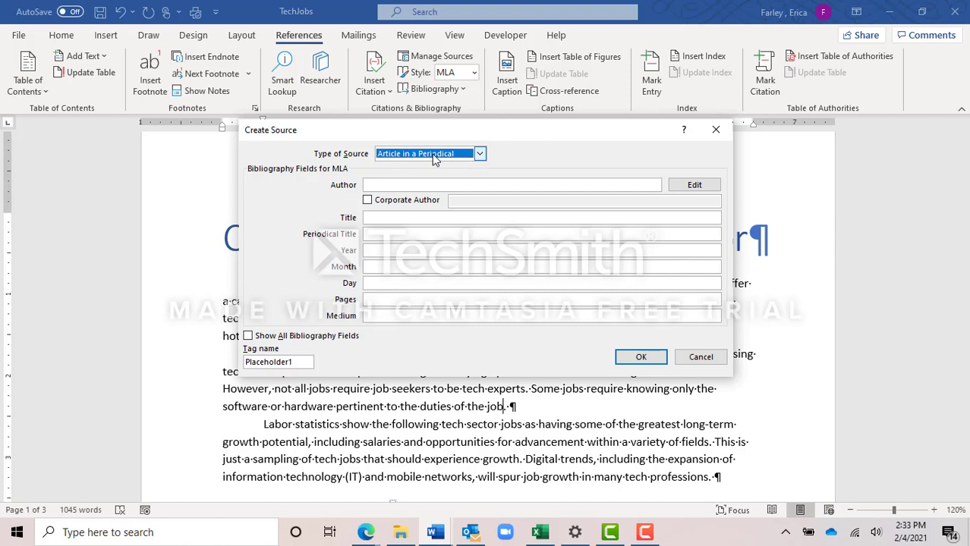
pyautogui.click(434, 157)
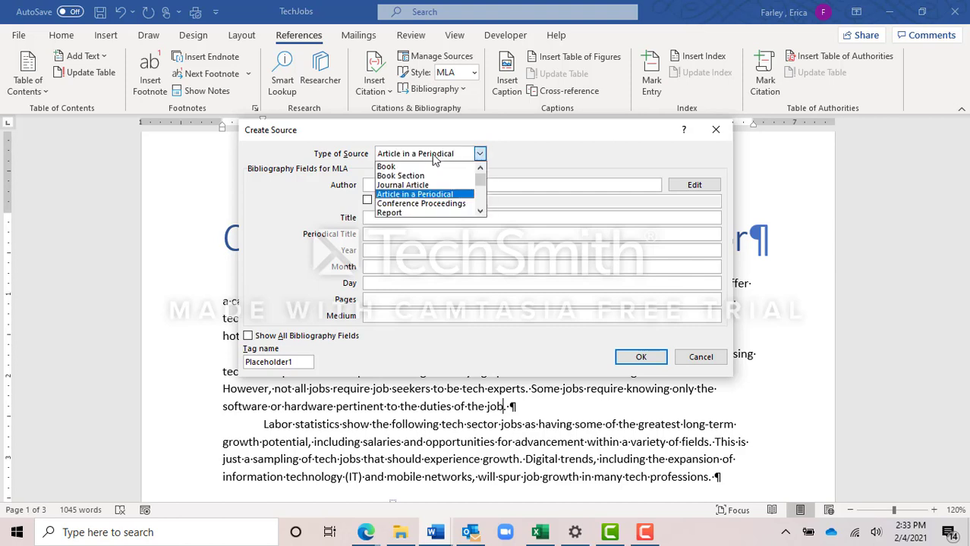
pyautogui.click(423, 213)
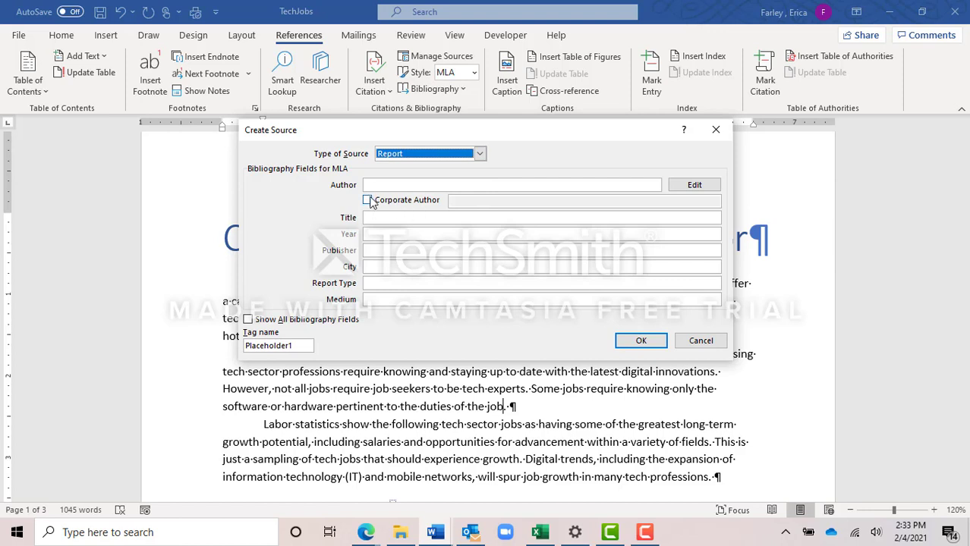
pyautogui.click(369, 200)
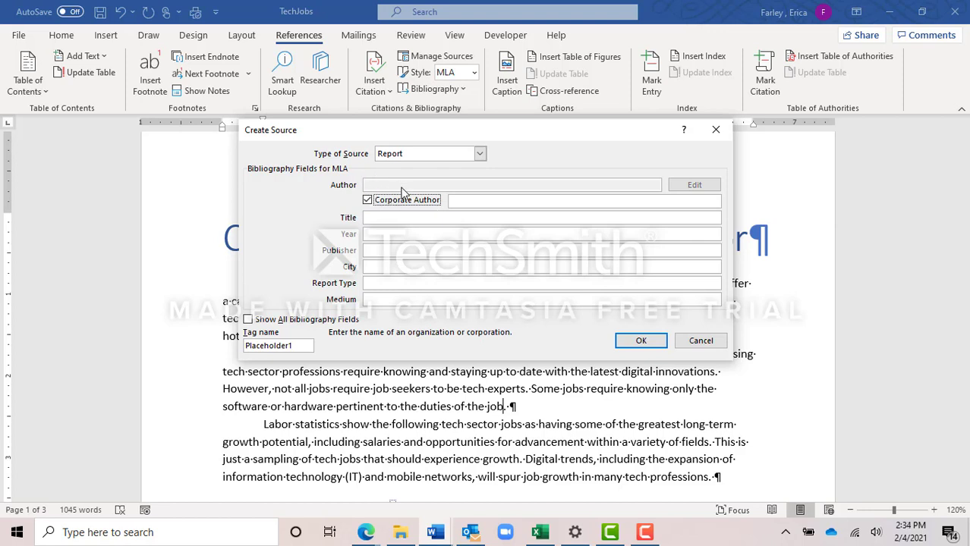
pyautogui.click(522, 203)
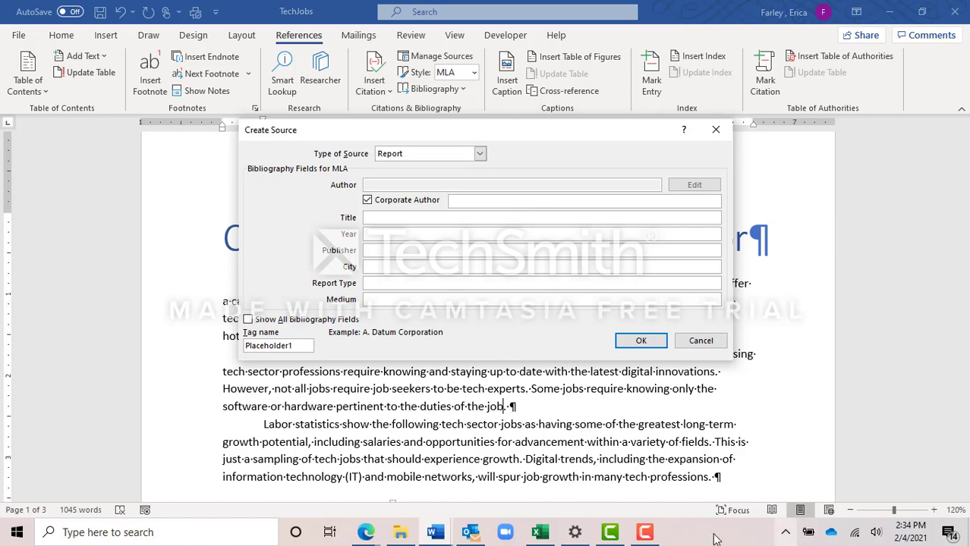
pyautogui.click(644, 535)
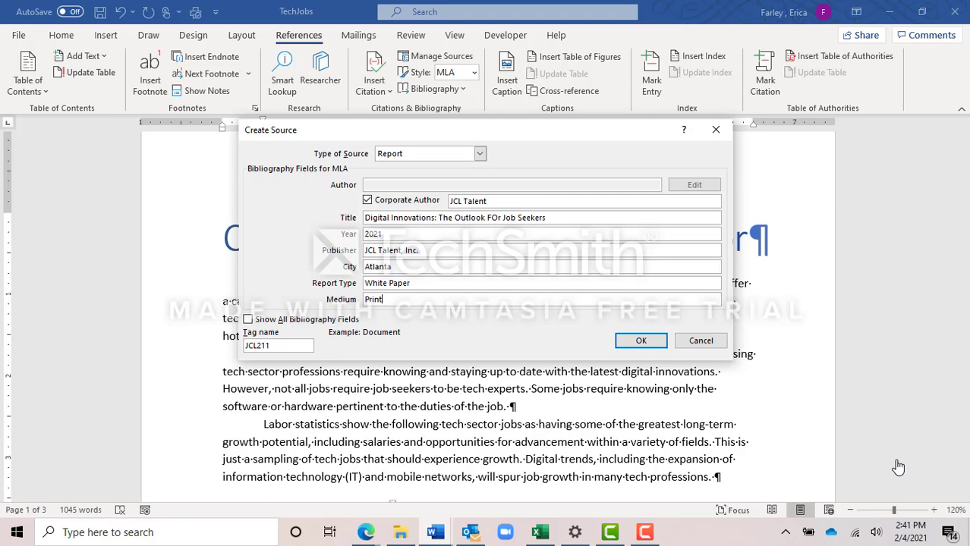
pyautogui.click(642, 341)
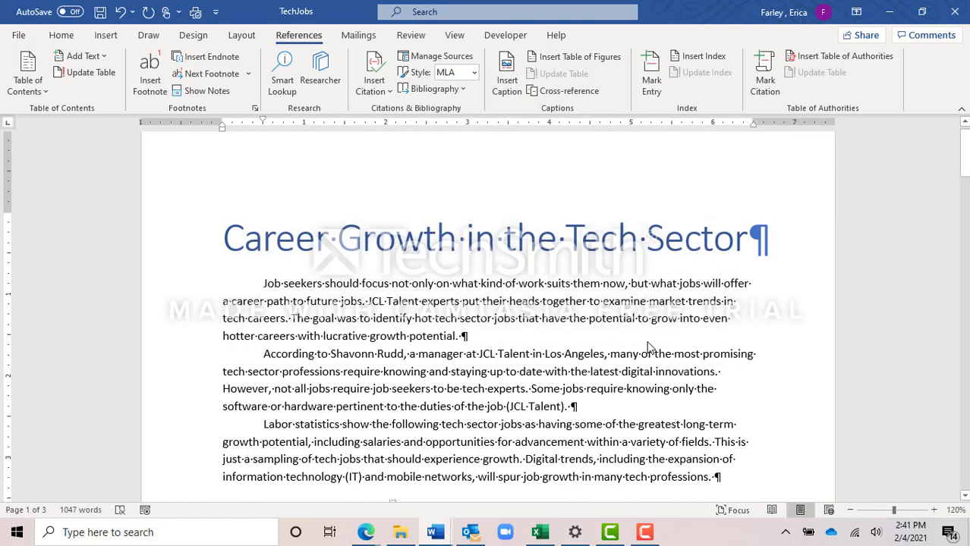
# Step: Edit the JCL Talent citation at the end of the second body paragraph to add page number 15
pyautogui.scroll(-1, 581, 408)
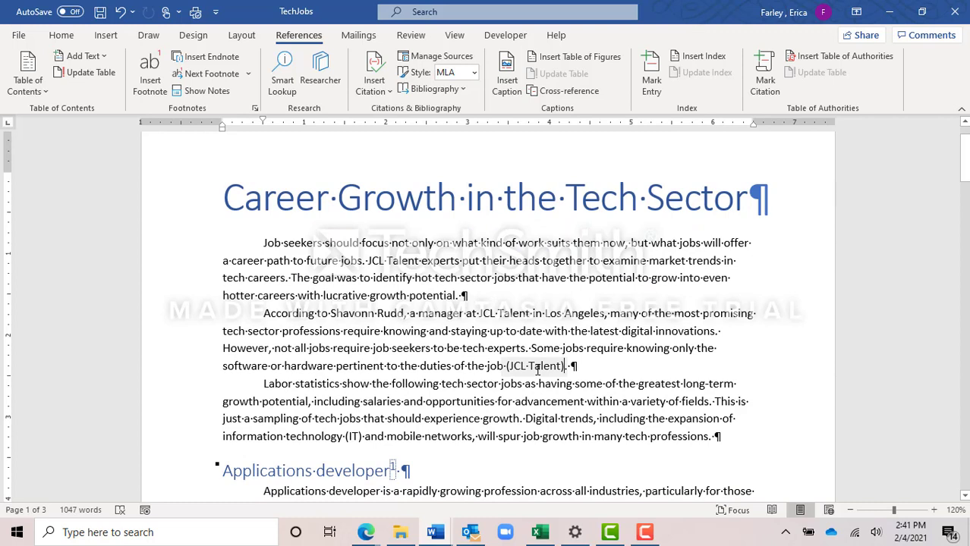
pyautogui.click(537, 368)
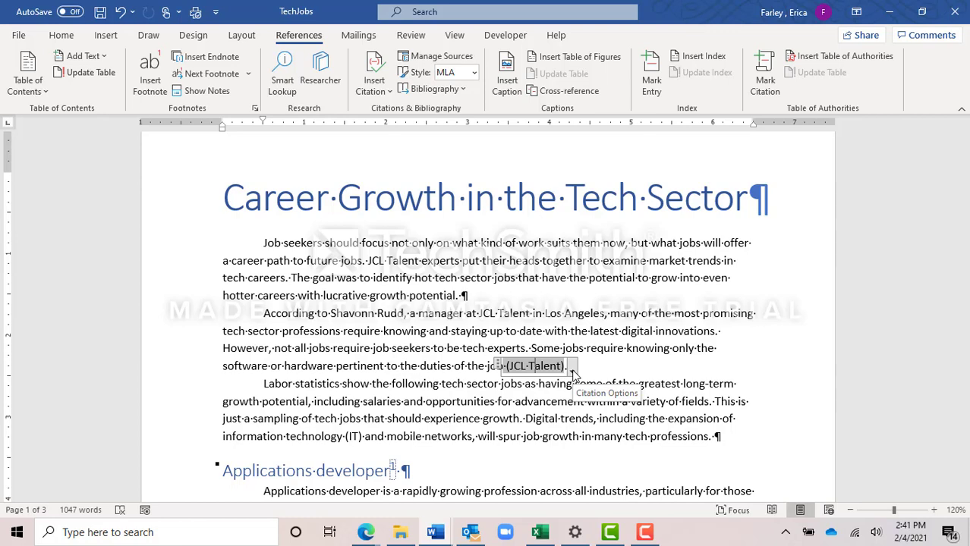
pyautogui.click(572, 366)
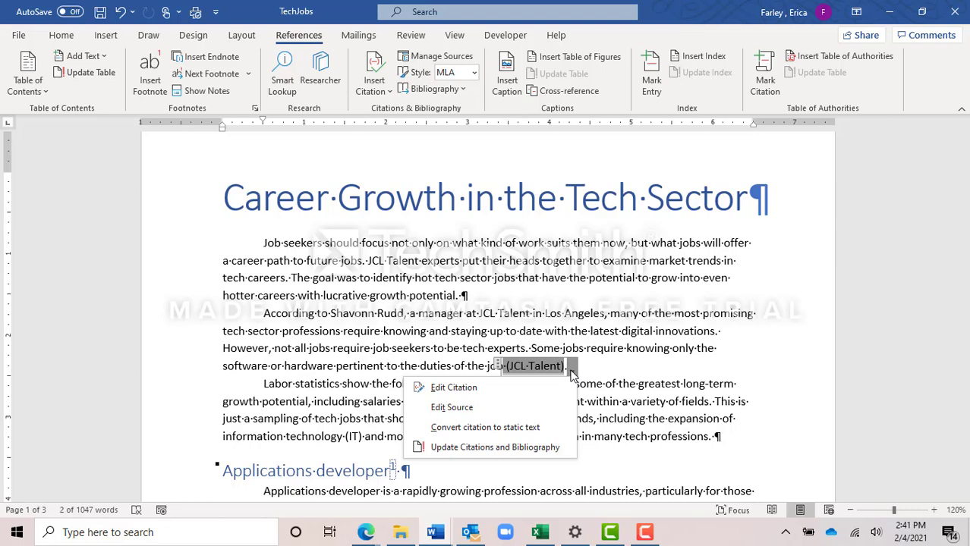
pyautogui.click(542, 388)
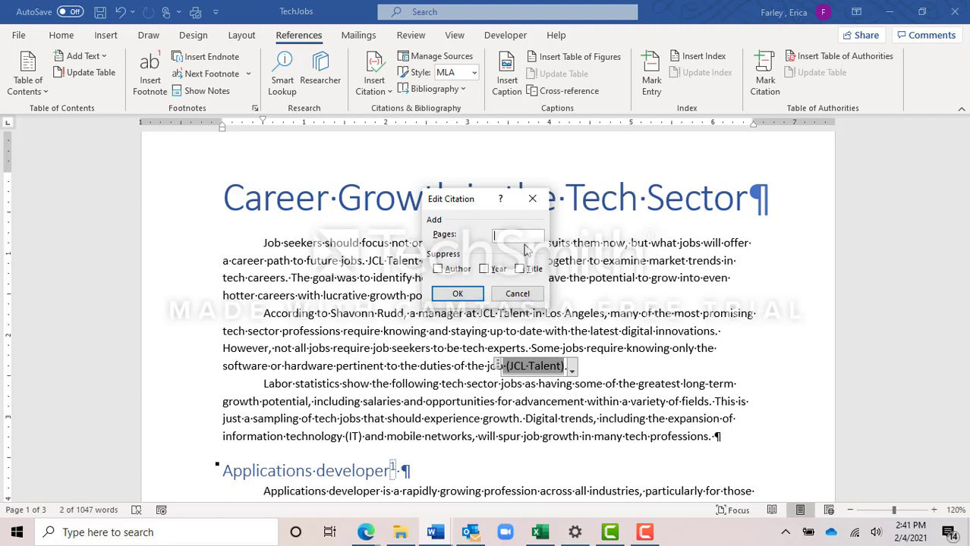
pyautogui.write('15')
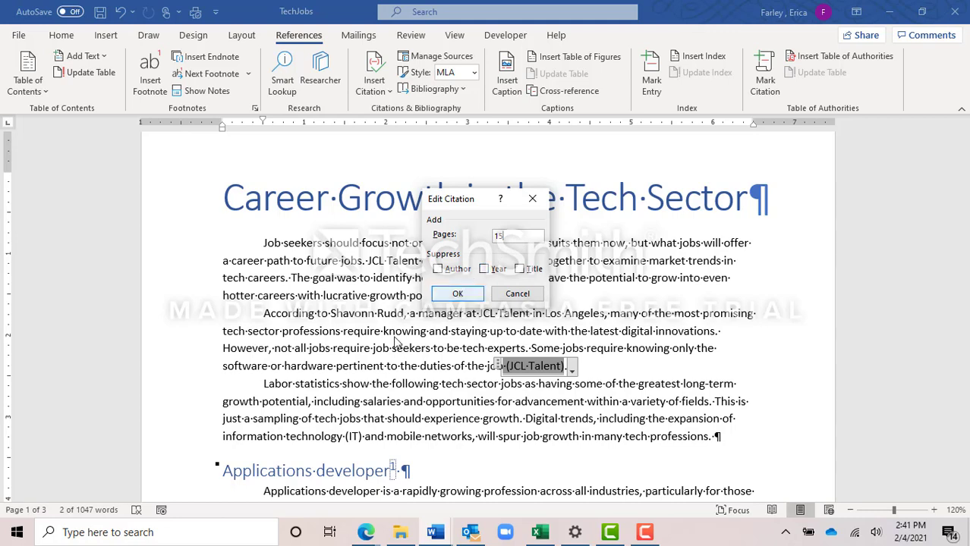
pyautogui.click(453, 294)
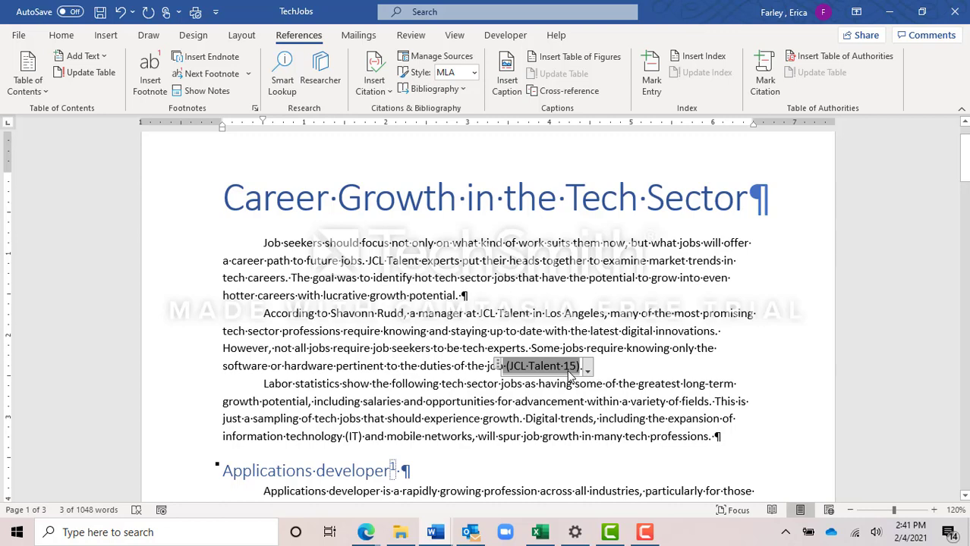
# Step: Cite a new Document From Web site after "all professions": corporate author U.S. Bereau of Labor Statistics, "Monthly Labor Review", February 12, 2021, accessed March 14, 2021, Web
pyautogui.scroll(-1, 568, 375)
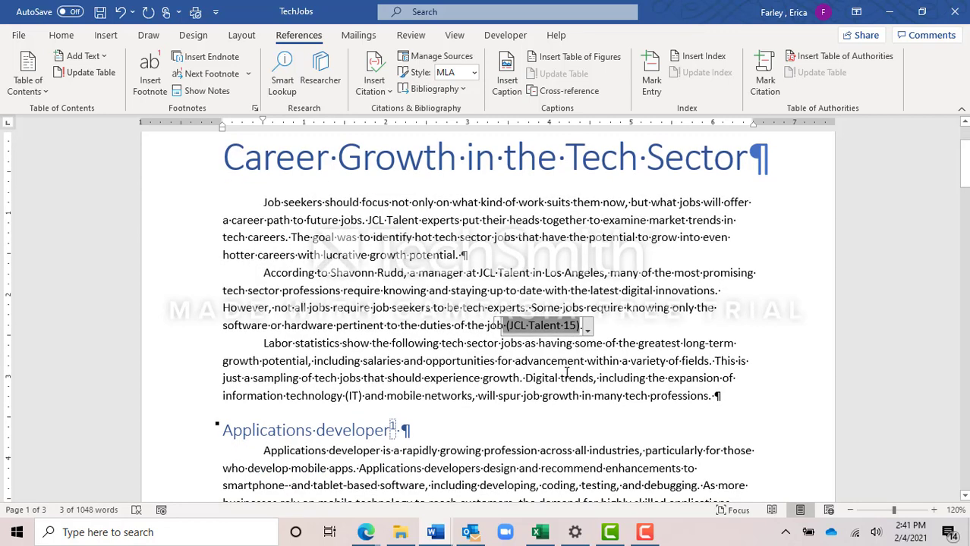
pyautogui.scroll(-1, 566, 373)
pyautogui.scroll(-1, 566, 373)
pyautogui.scroll(-2, 566, 375)
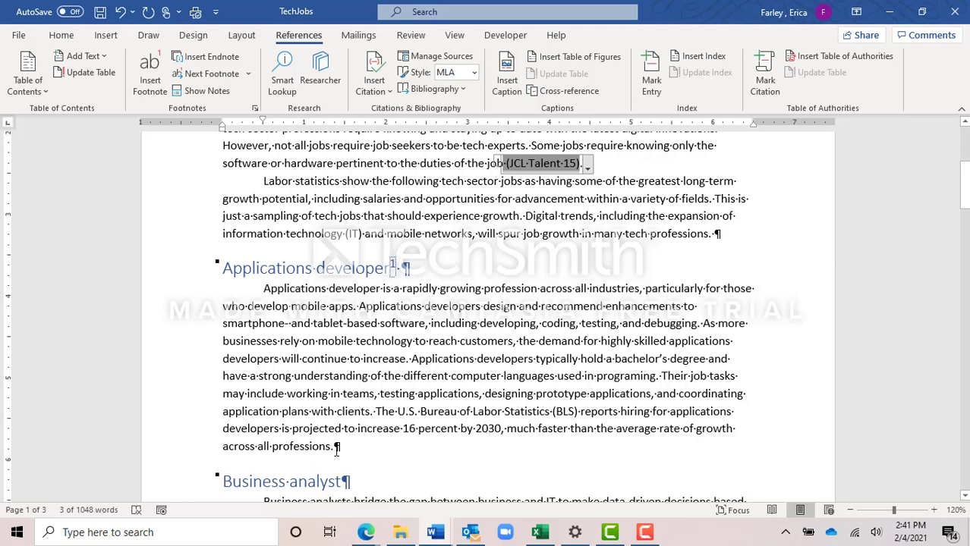
pyautogui.click(331, 449)
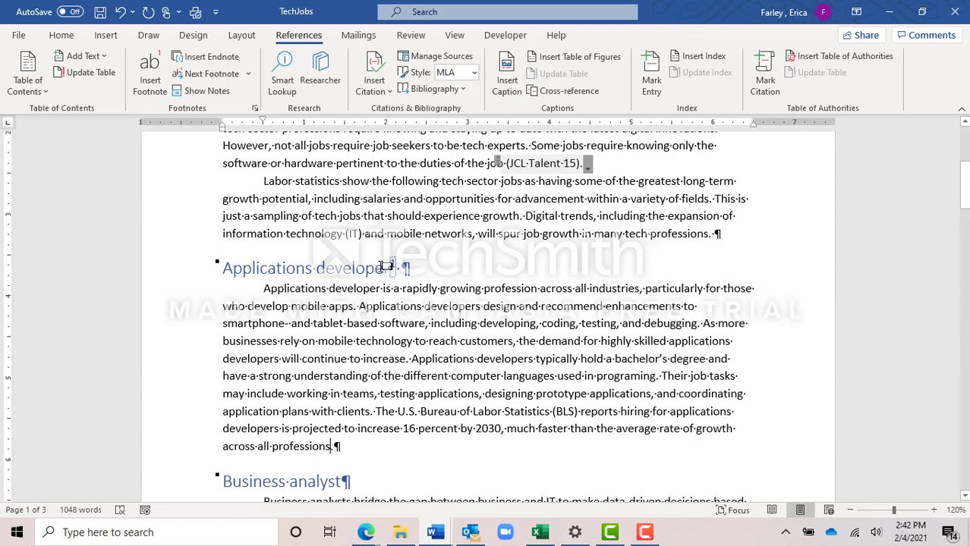
pyautogui.click(387, 92)
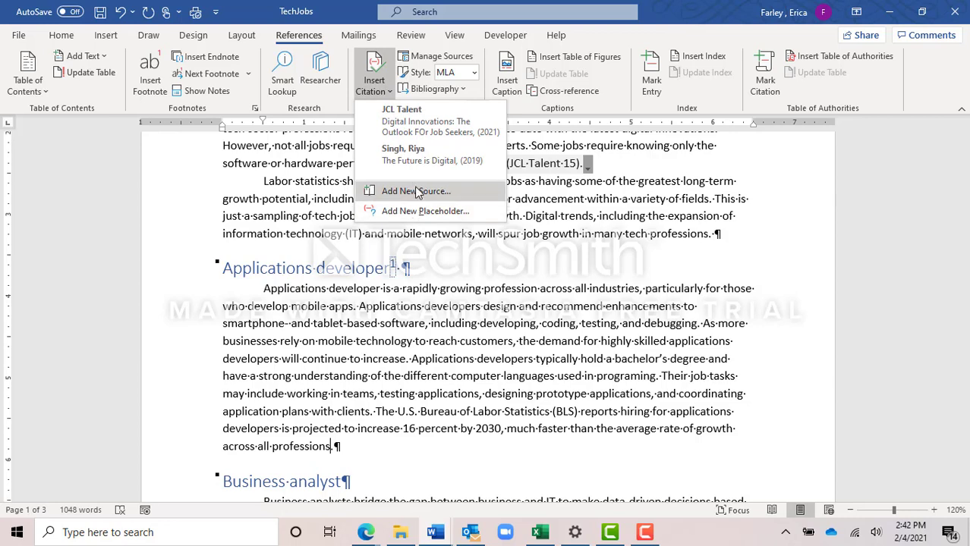
pyautogui.click(417, 191)
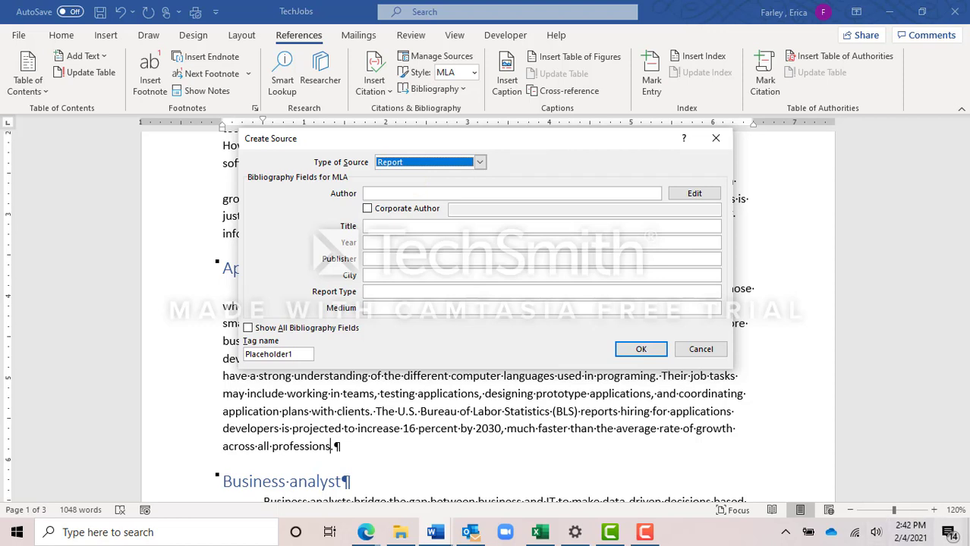
pyautogui.click(644, 531)
pyautogui.click(902, 465)
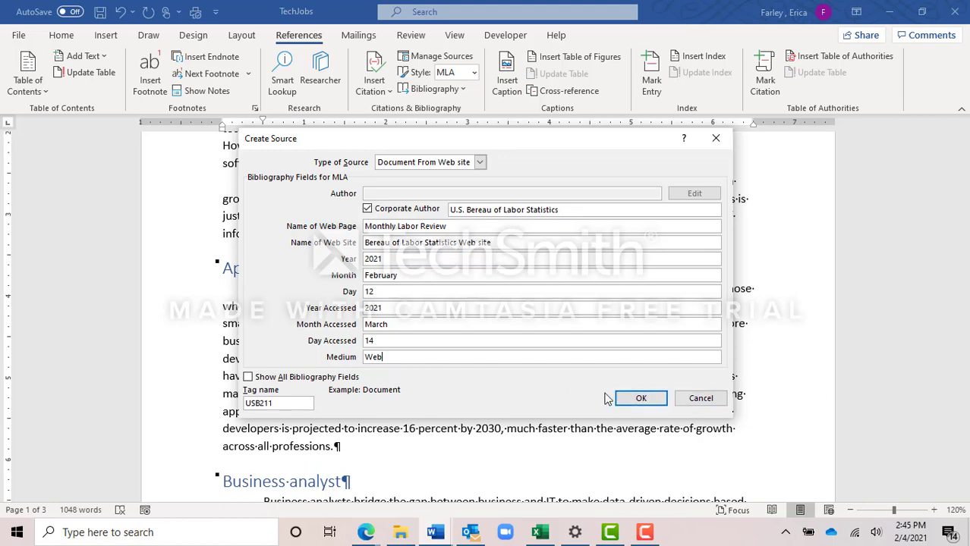
pyautogui.click(627, 405)
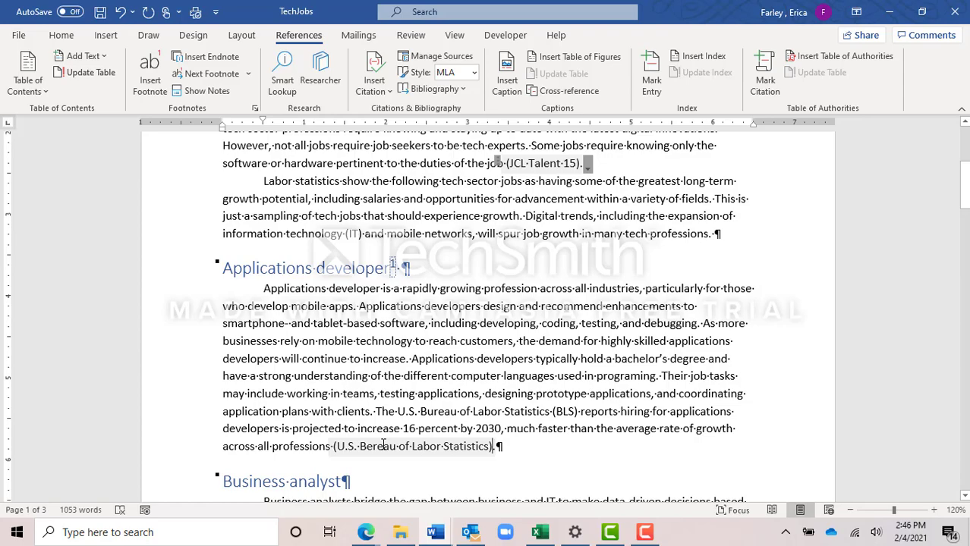
# Step: Insert a citation of the existing U.S. Bereau of Labor Statistics source after "2030" at the end of the Customer service manager paragraph
pyautogui.scroll(1, 384, 446)
pyautogui.scroll(-6, 383, 446)
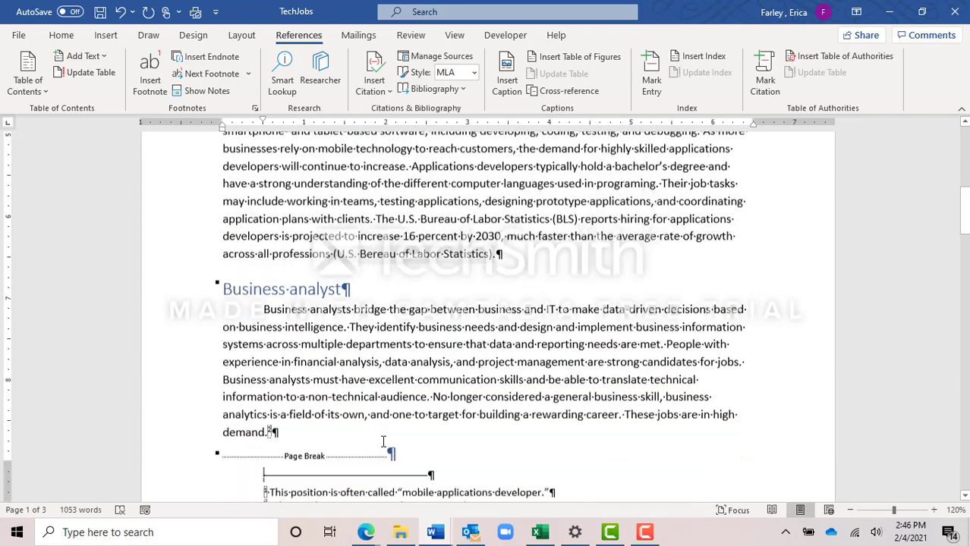
pyautogui.scroll(-6, 384, 446)
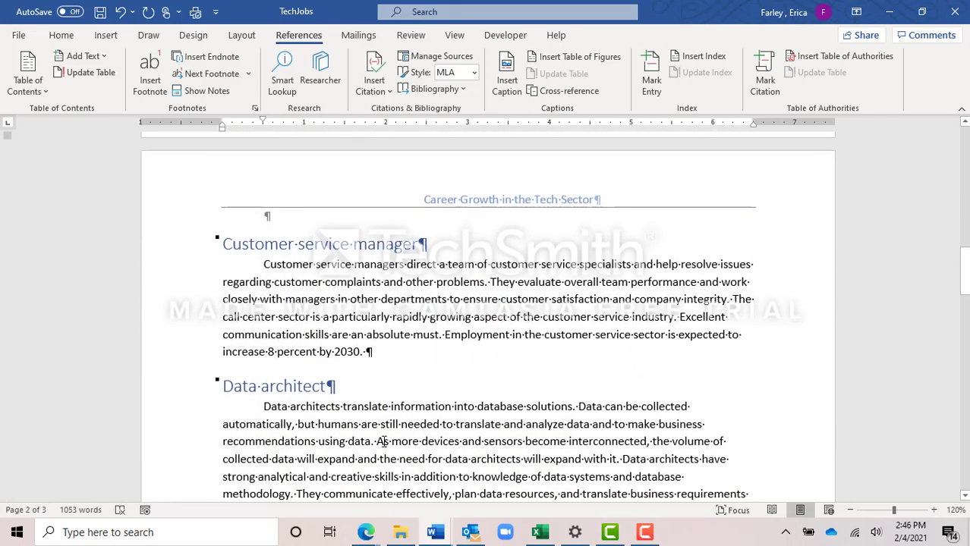
pyautogui.scroll(-3, 383, 442)
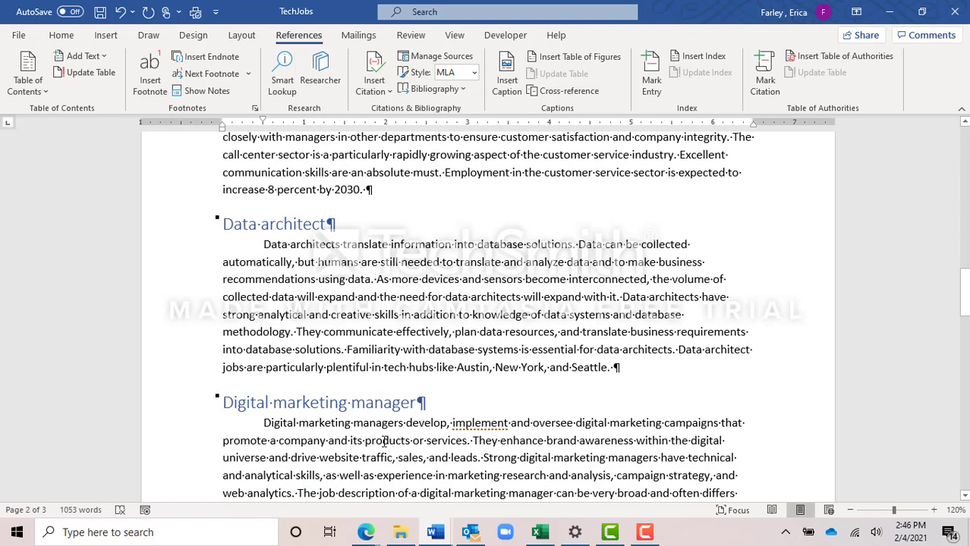
pyautogui.scroll(3, 386, 441)
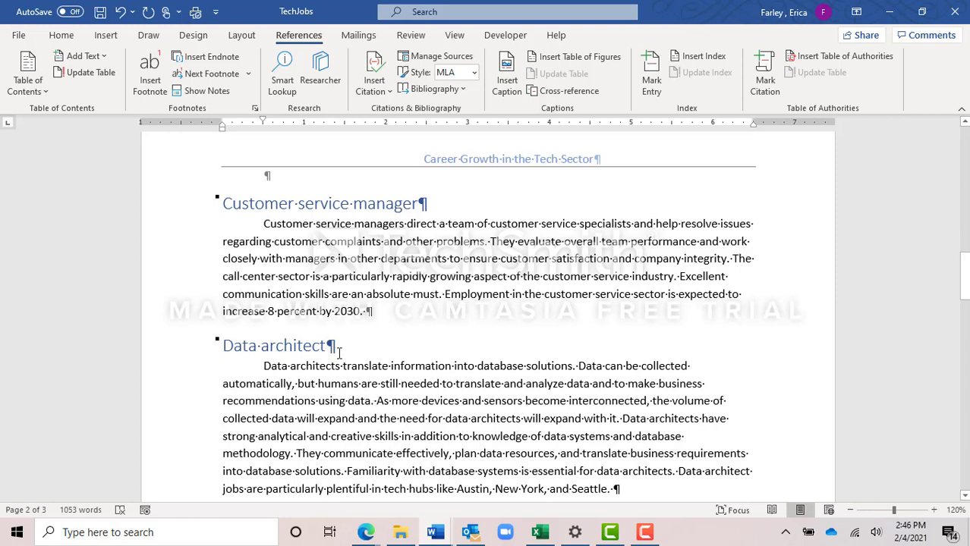
pyautogui.click(360, 313)
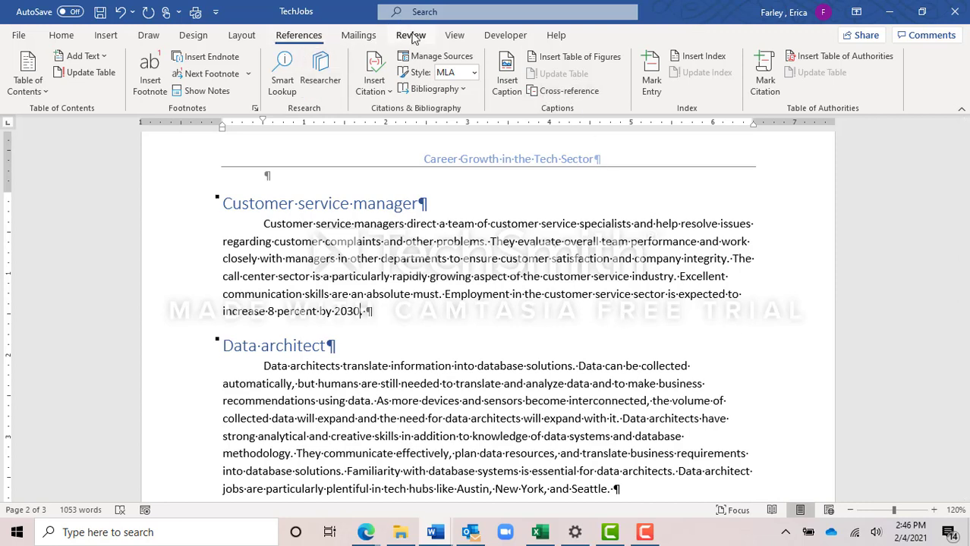
pyautogui.click(380, 87)
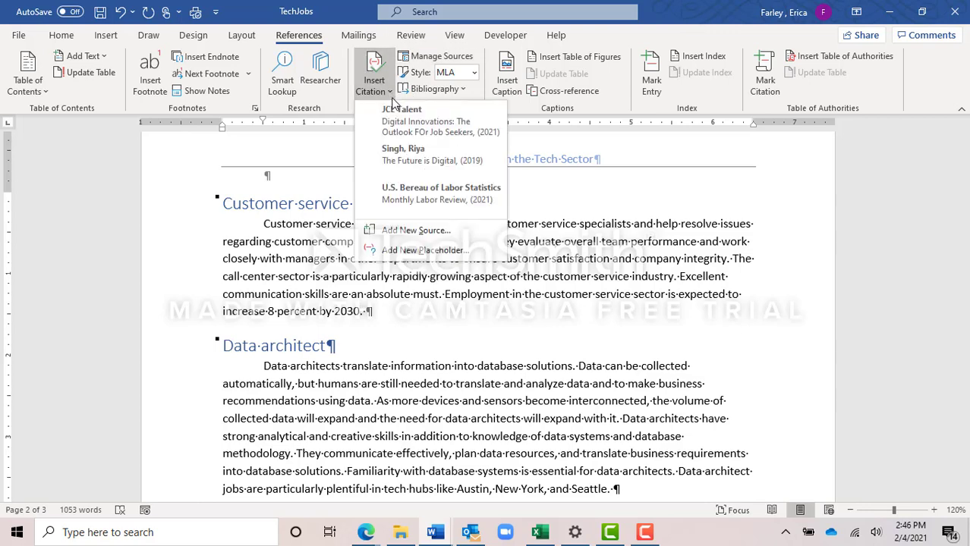
pyautogui.click(416, 193)
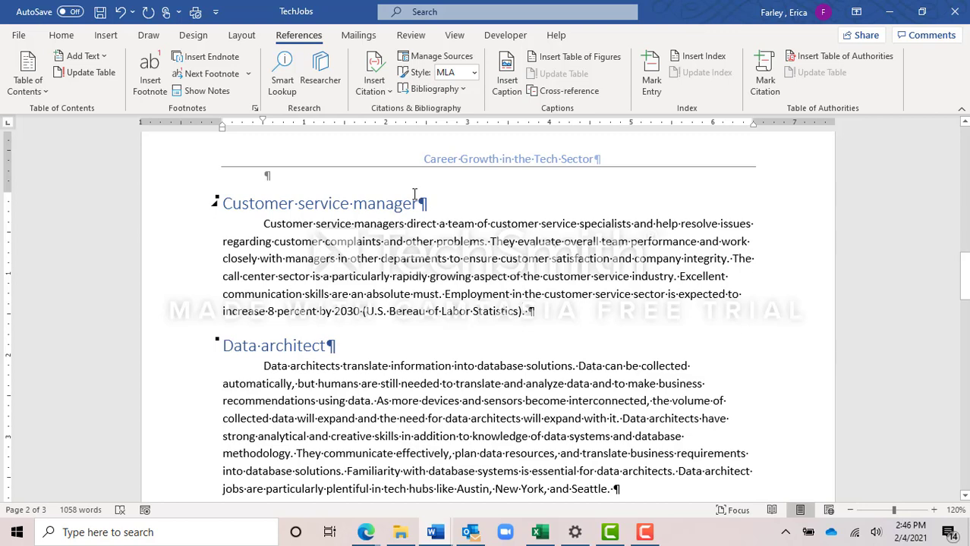
# Step: Cite the existing U.S. Bereau of Labor Statistics source after "2030" in the systems analyst paragraph at the document's end
pyautogui.hotkey('ctrl', 'End')
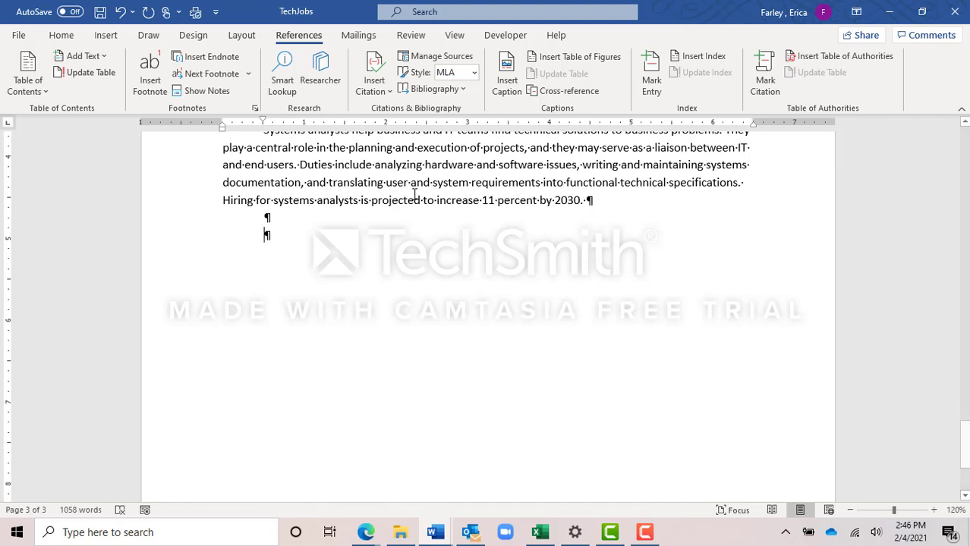
pyautogui.click(580, 199)
pyautogui.click(372, 85)
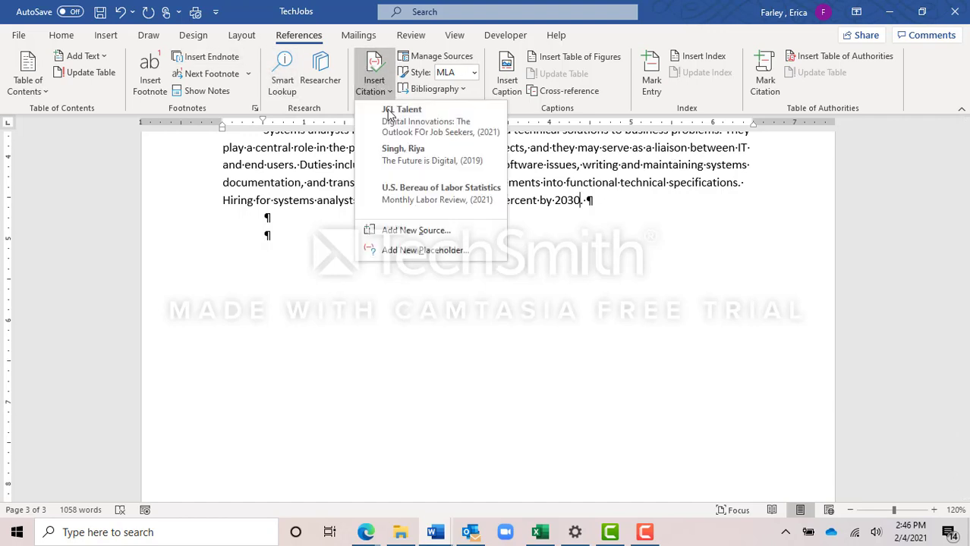
pyautogui.click(421, 196)
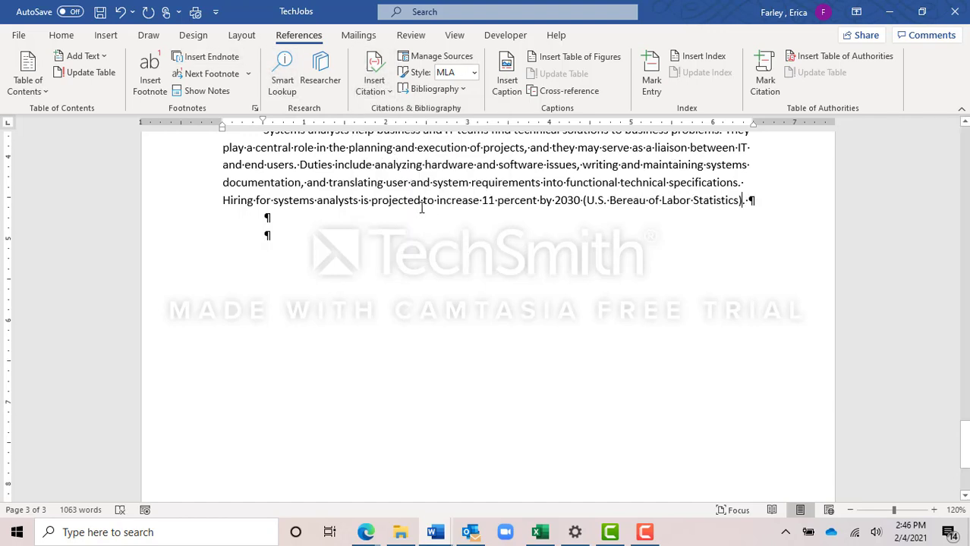
# Step: Insert a citation placeholder named NYT after "Seattle" at the end of the Data architect paragraph and save the document
pyautogui.scroll(4, 413, 214)
pyautogui.scroll(4, 409, 219)
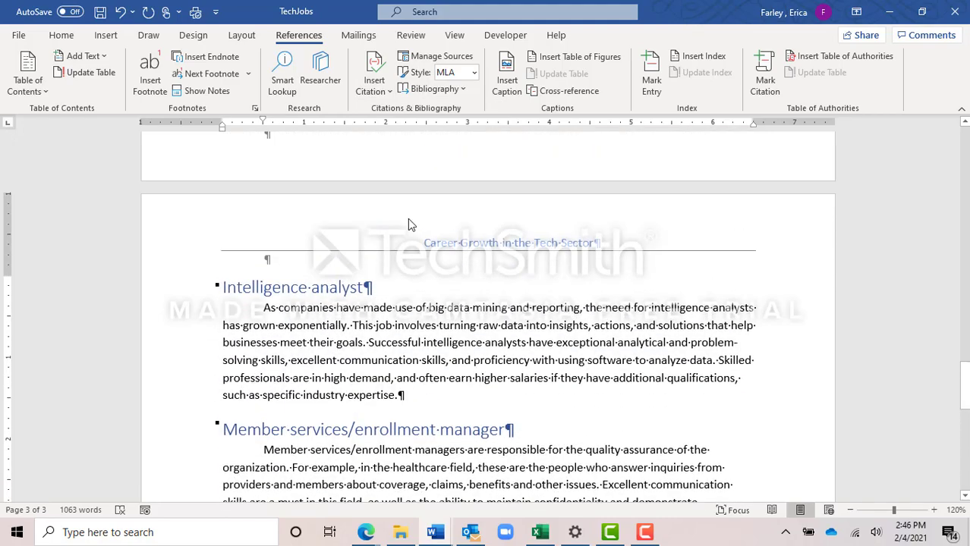
pyautogui.scroll(3, 409, 219)
pyautogui.scroll(3, 409, 219)
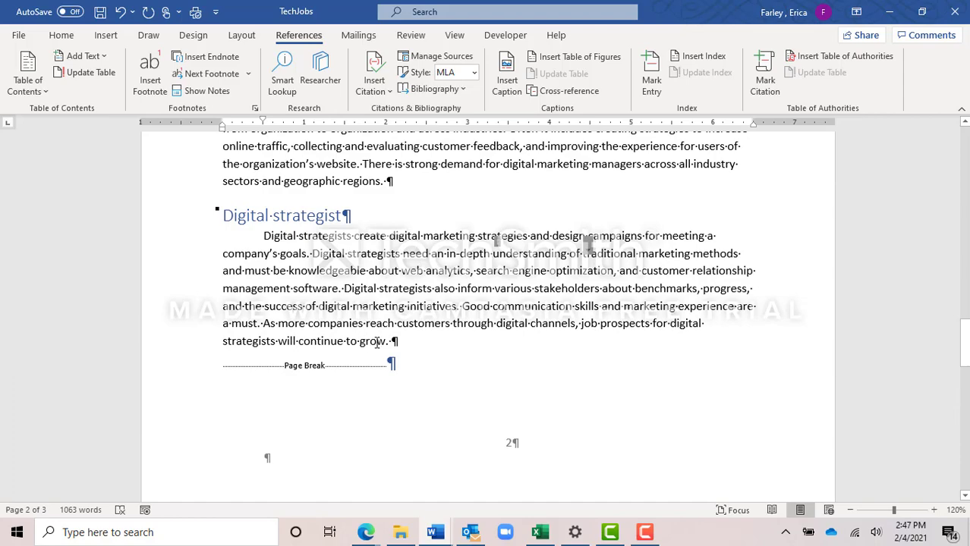
pyautogui.scroll(3, 376, 343)
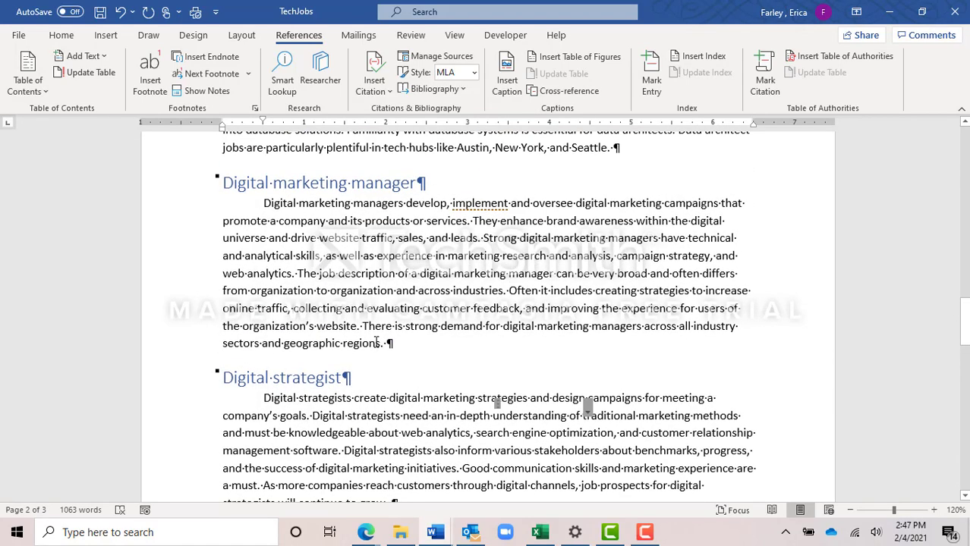
pyautogui.scroll(5, 376, 343)
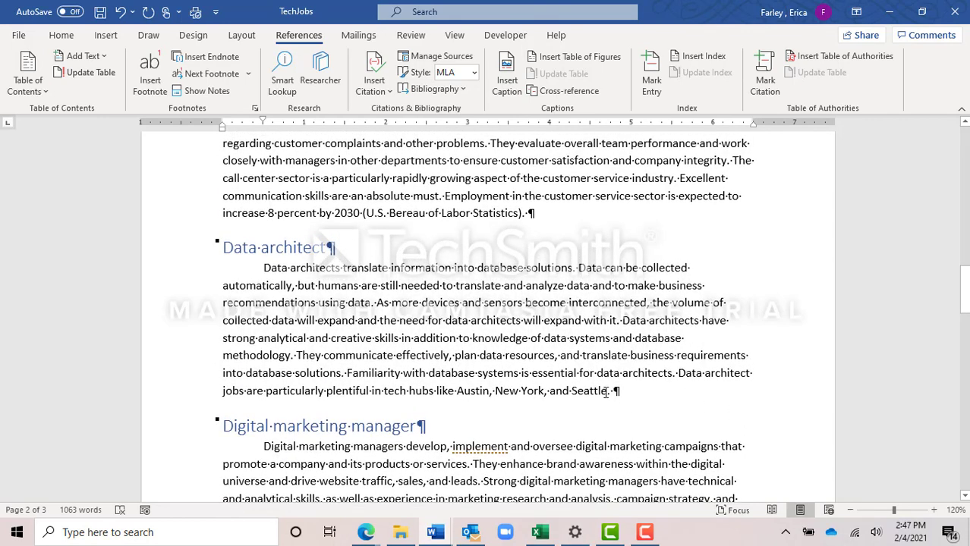
pyautogui.click(606, 390)
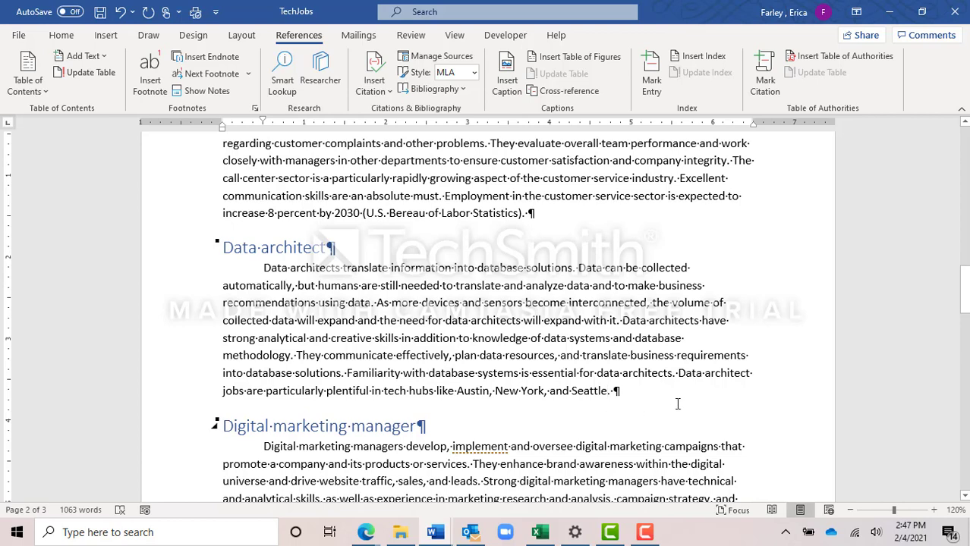
pyautogui.click(392, 88)
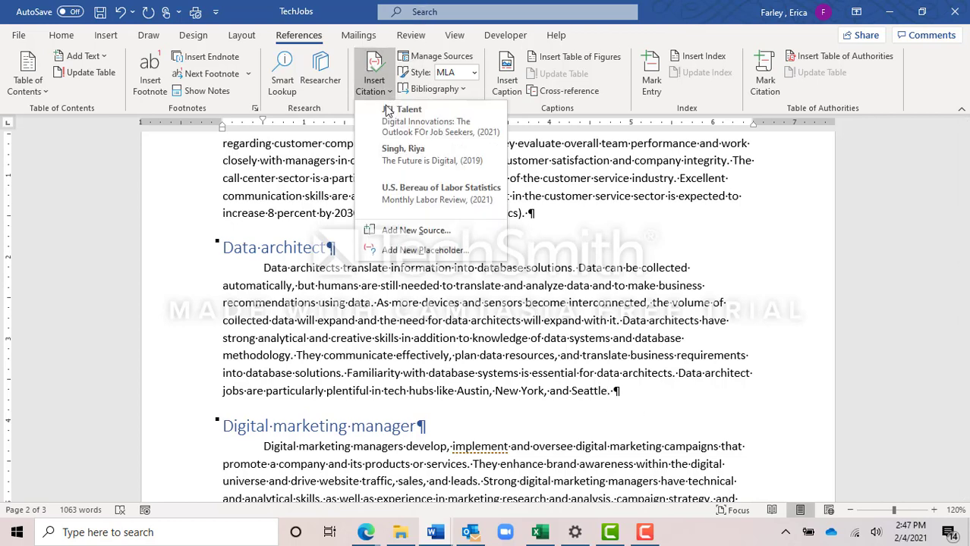
pyautogui.click(416, 250)
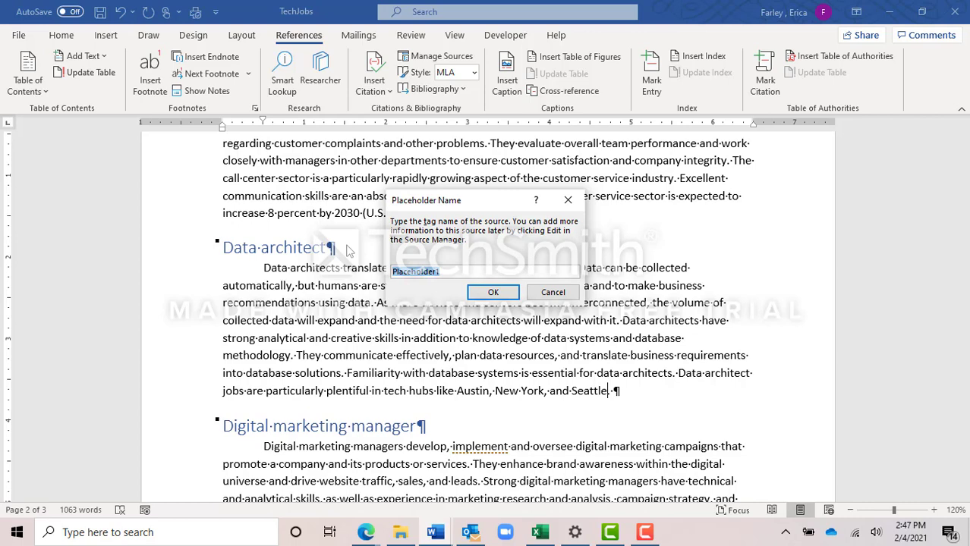
pyautogui.write('NYT')
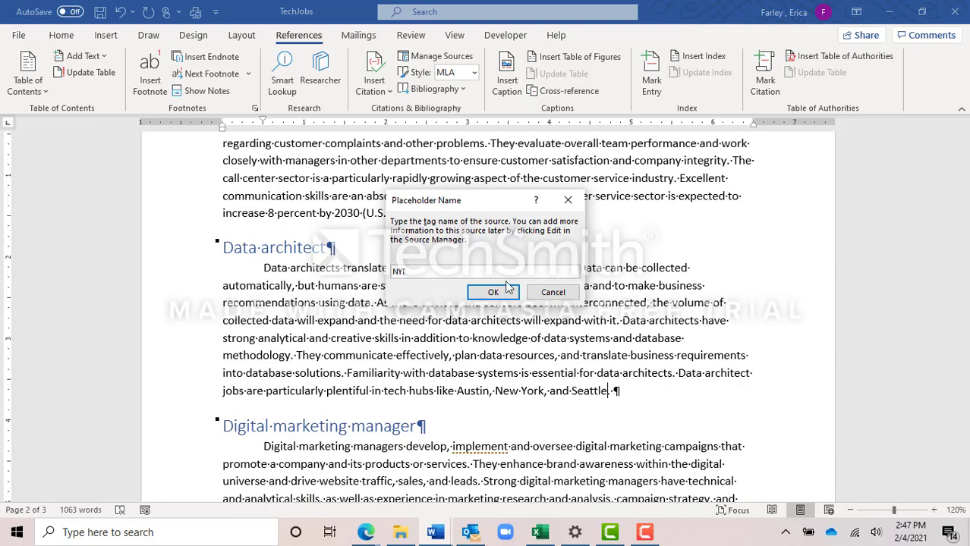
pyautogui.click(493, 293)
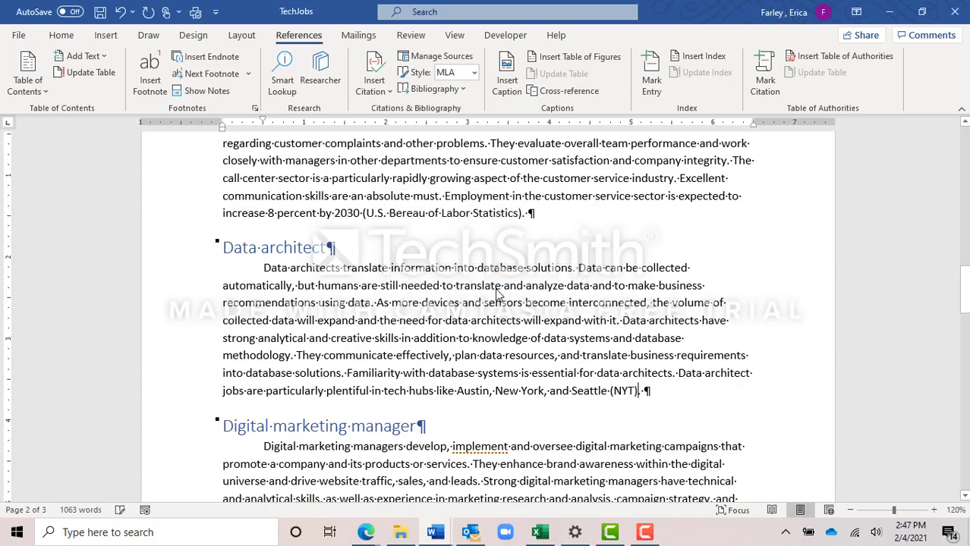
pyautogui.click(100, 14)
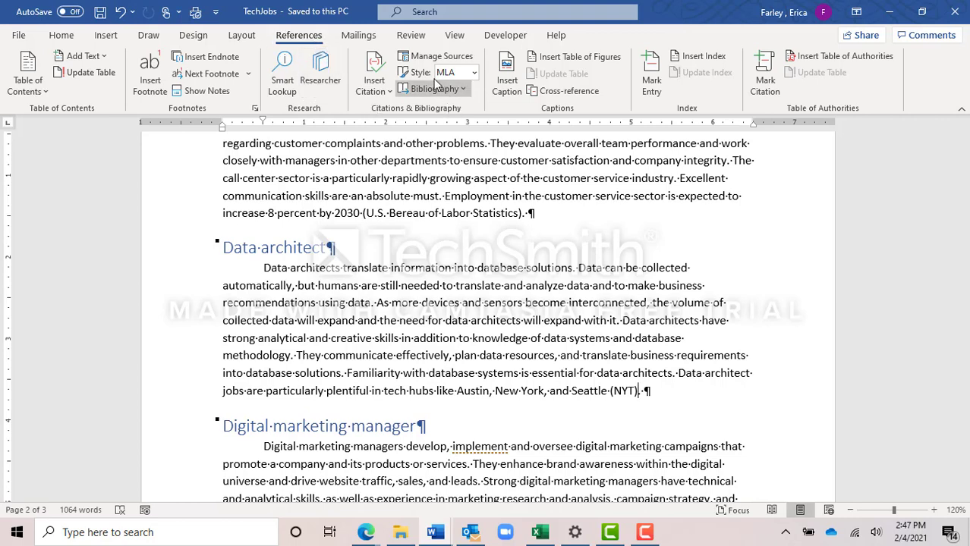
# Step: Delete the uncited source "The Future is Digital" (2019) from the document's current source list
pyautogui.click(435, 60)
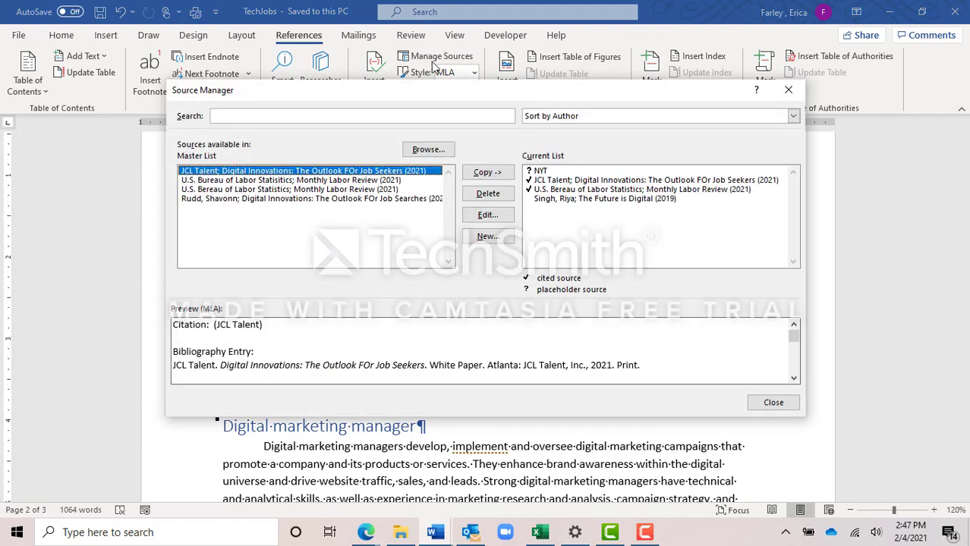
pyautogui.click(555, 199)
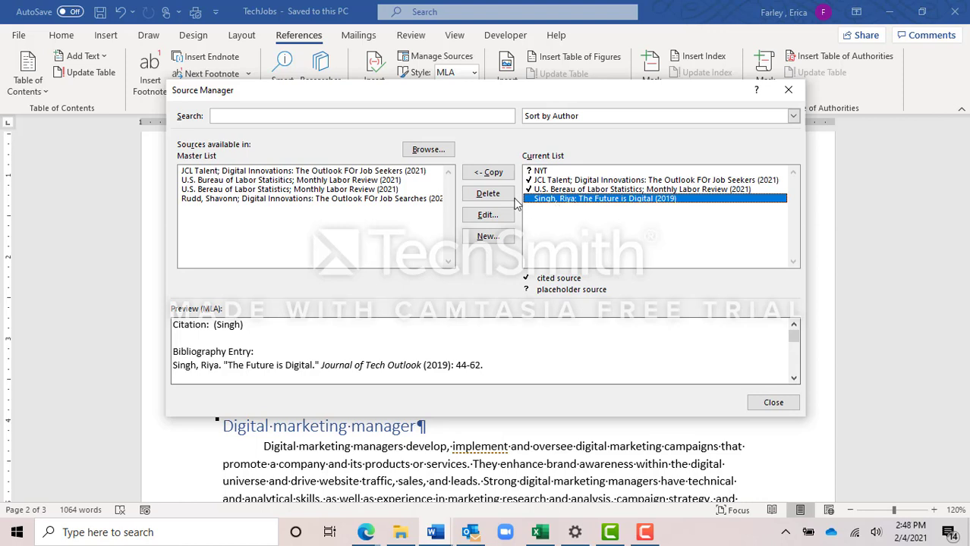
pyautogui.click(489, 195)
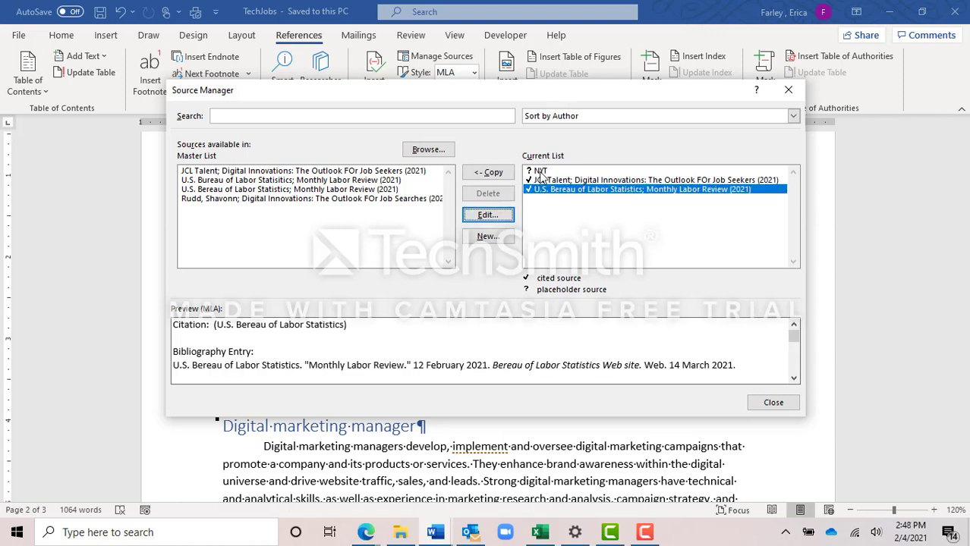
# Step: Complete the NYT placeholder as Article in a Periodical: author's name, "Digital Entrepreneurs Are Flocking to Austin", The New York Times, January 7, 2021, pages C4, Print
pyautogui.click(541, 173)
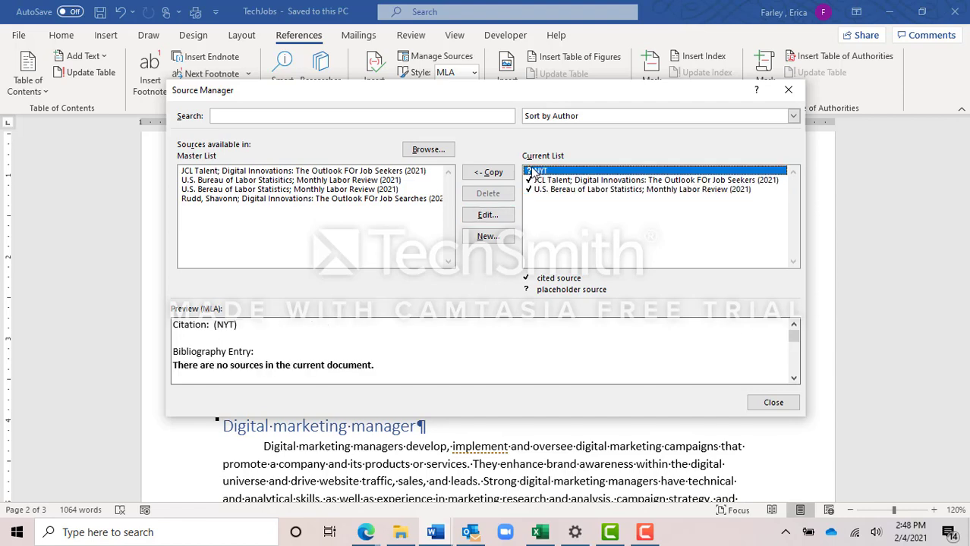
pyautogui.click(501, 216)
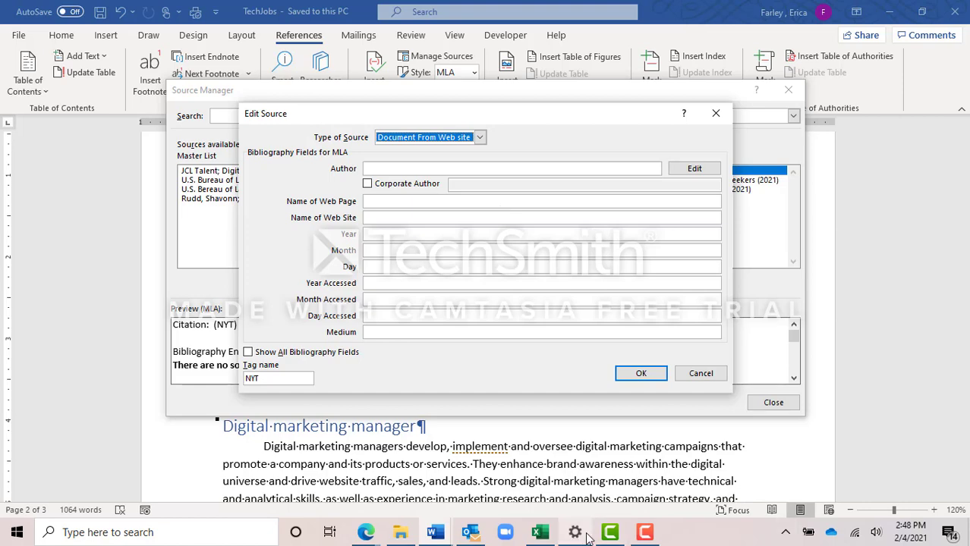
pyautogui.click(644, 532)
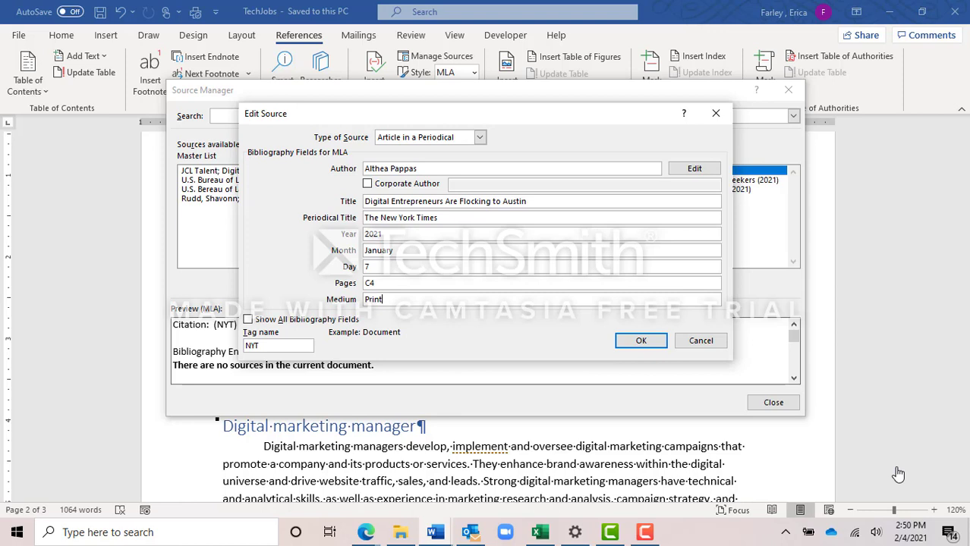
pyautogui.click(654, 343)
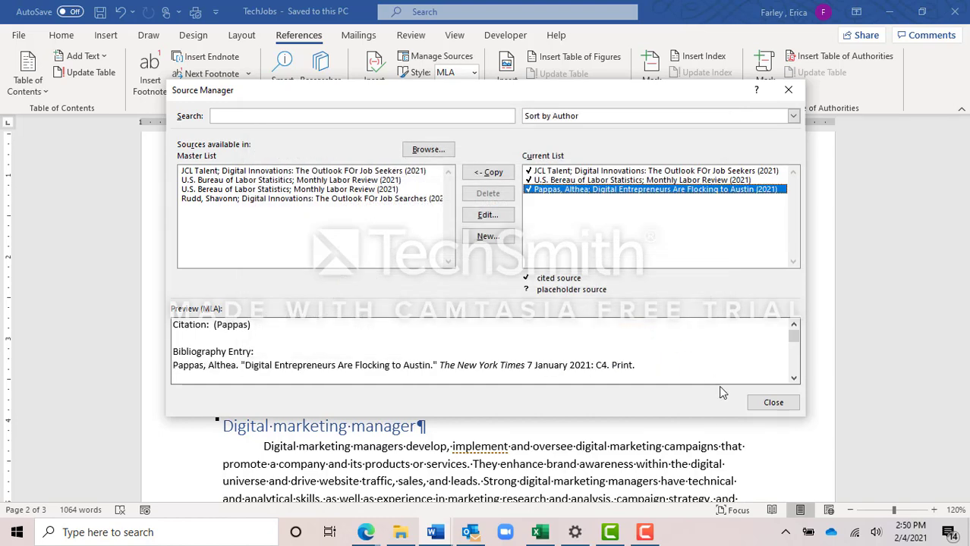
pyautogui.click(771, 402)
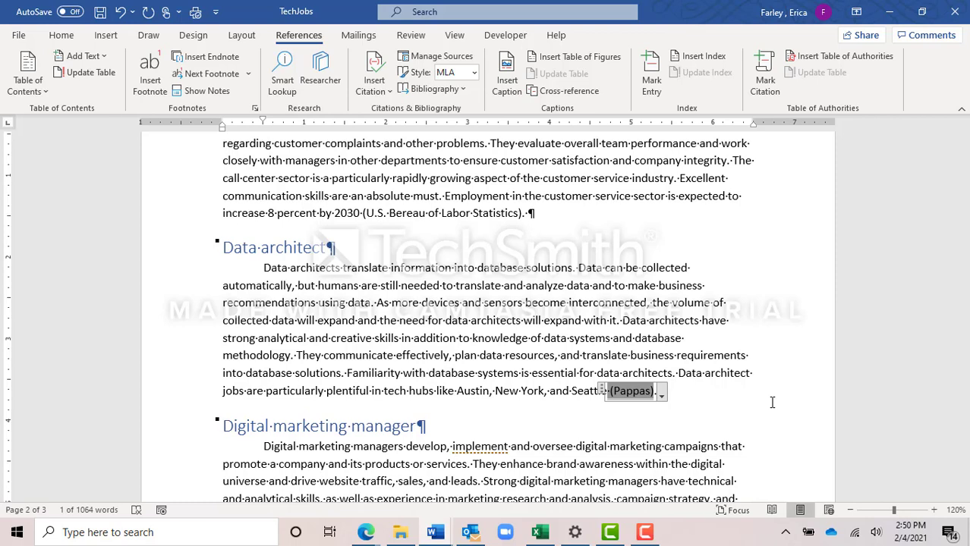
# Step: Open the current list's JCL Talent report source for editing and turn off its corporate author option
pyautogui.hotkey('ctrl', 'End')
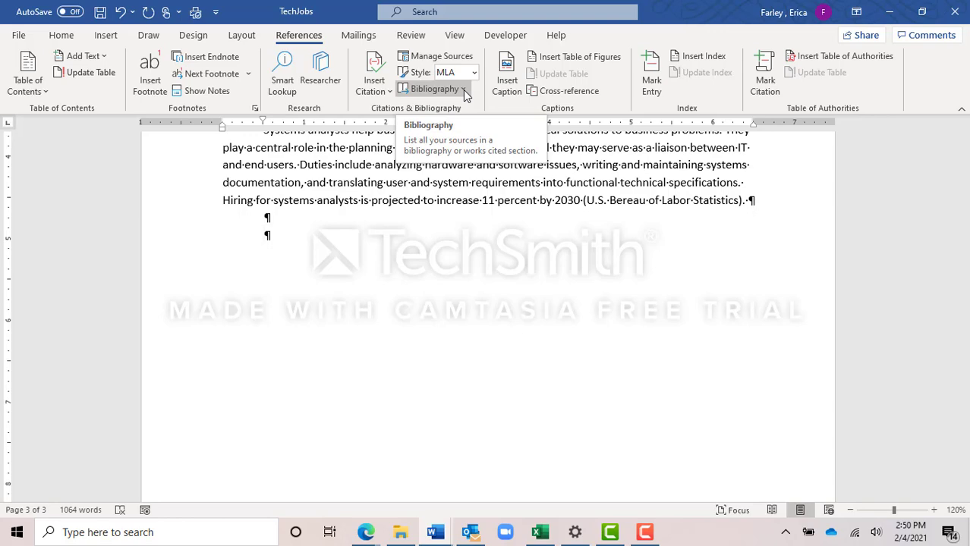
pyautogui.click(437, 57)
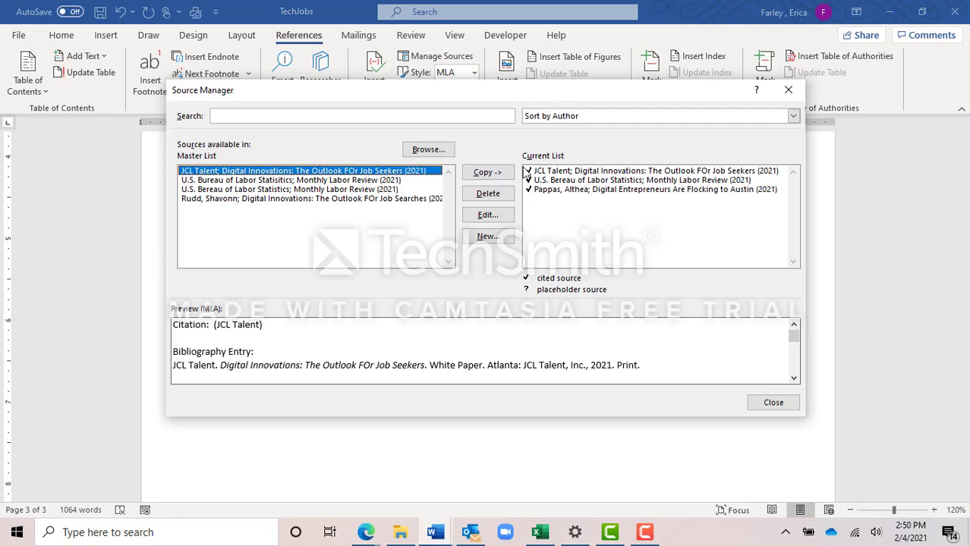
pyautogui.click(551, 172)
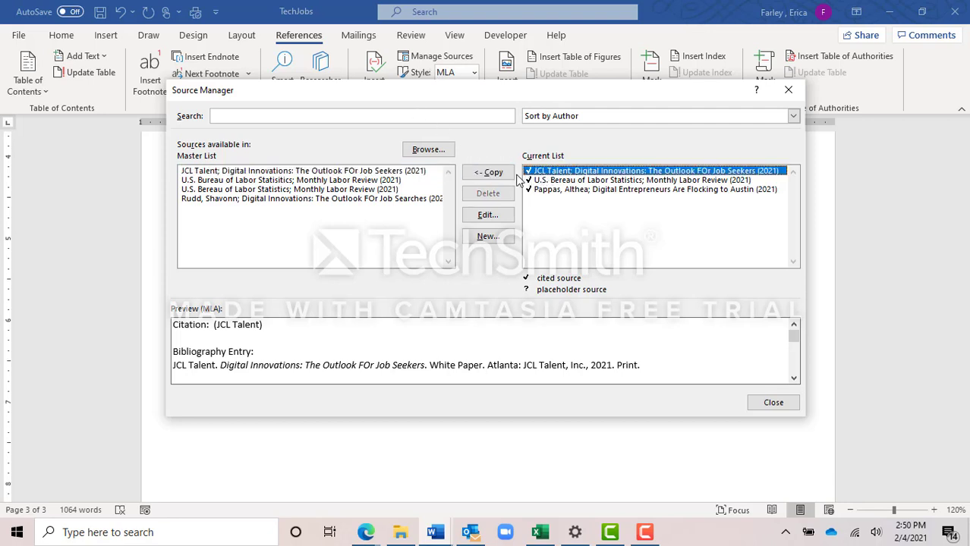
pyautogui.click(487, 215)
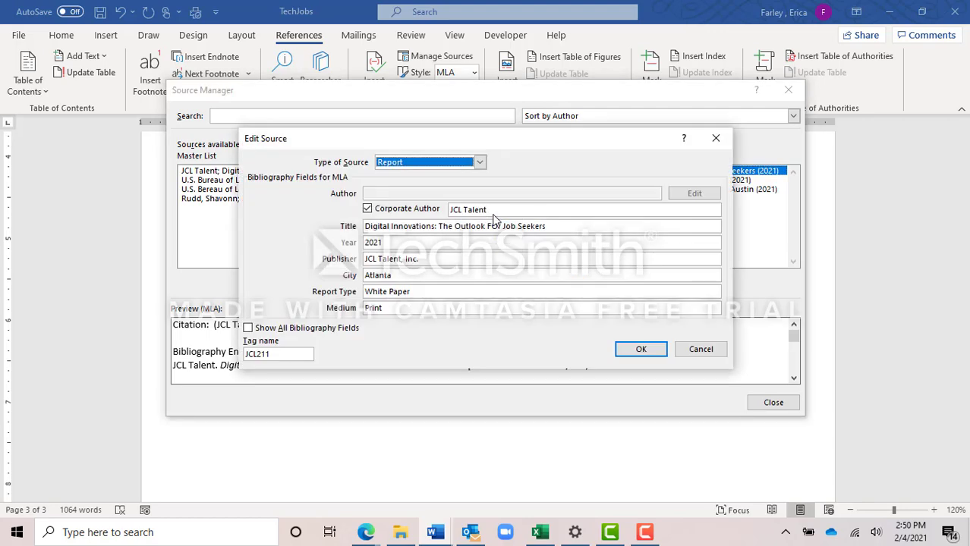
pyautogui.click(368, 208)
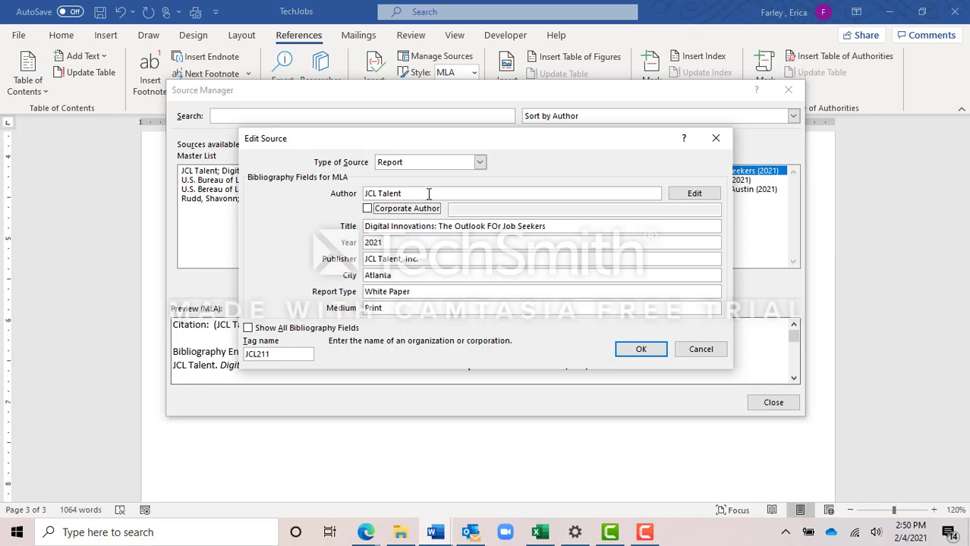
# Step: Replace the JCL Talent source's author with the individual author's full name and update both the master and current source lists
pyautogui.click(387, 192)
pyautogui.moveTo(387, 191); pyautogui.dragTo(325, 183)
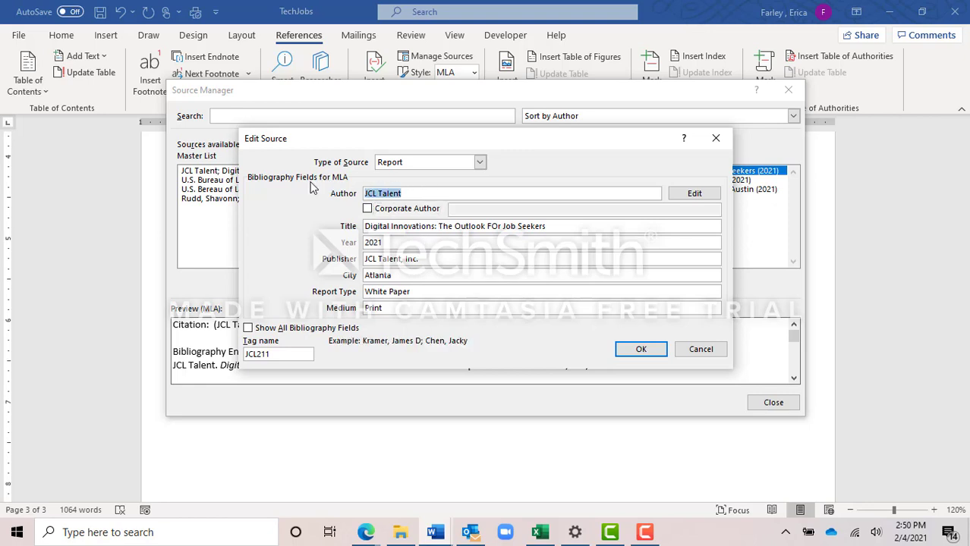
pyautogui.press('BackSpace')
pyautogui.write('Shavoo')
pyautogui.press('BackSpace')
pyautogui.write('n R')
pyautogui.write('udd')
pyautogui.write('n')
pyautogui.click(642, 347)
pyautogui.click(434, 307)
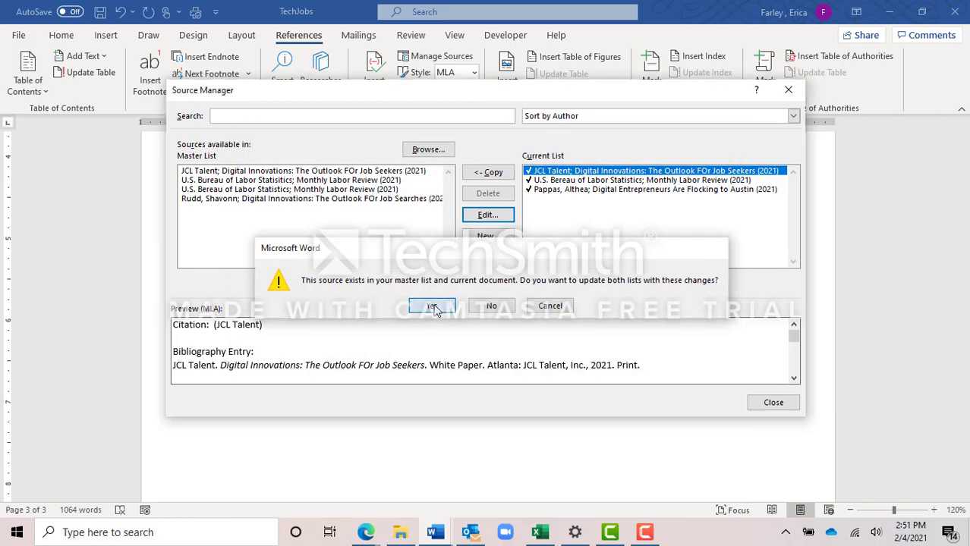
pyautogui.click(788, 409)
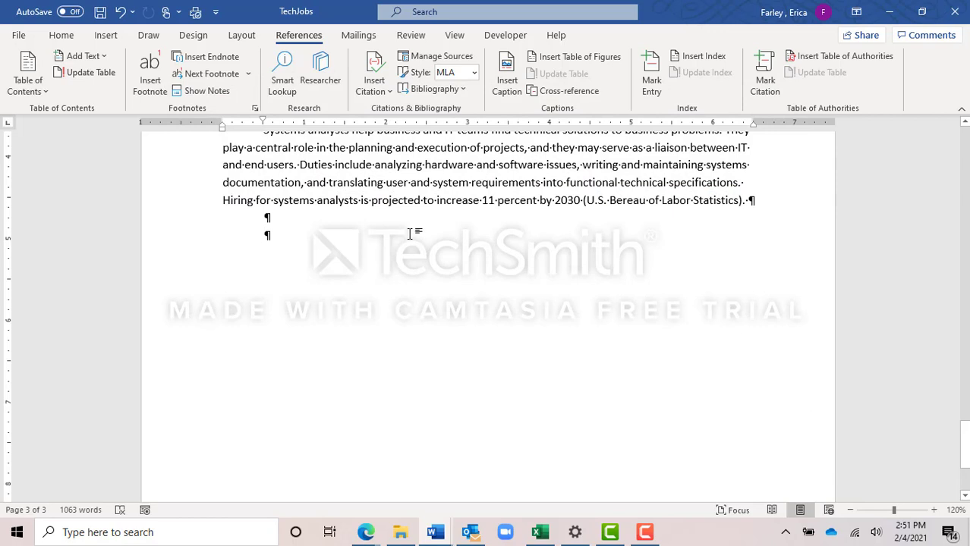
# Step: Insert the built-in Bibliography, with its heading, at the end of the document
pyautogui.click(461, 89)
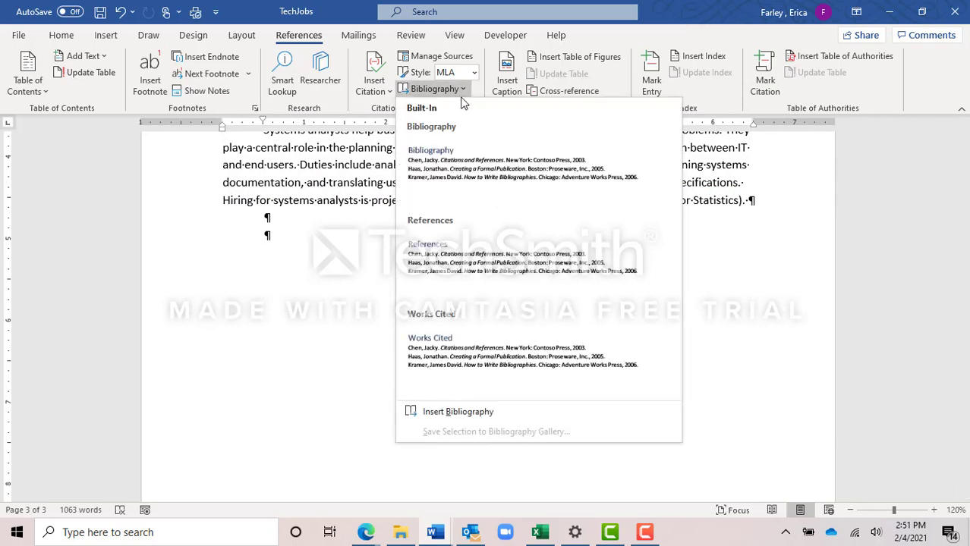
pyautogui.click(462, 170)
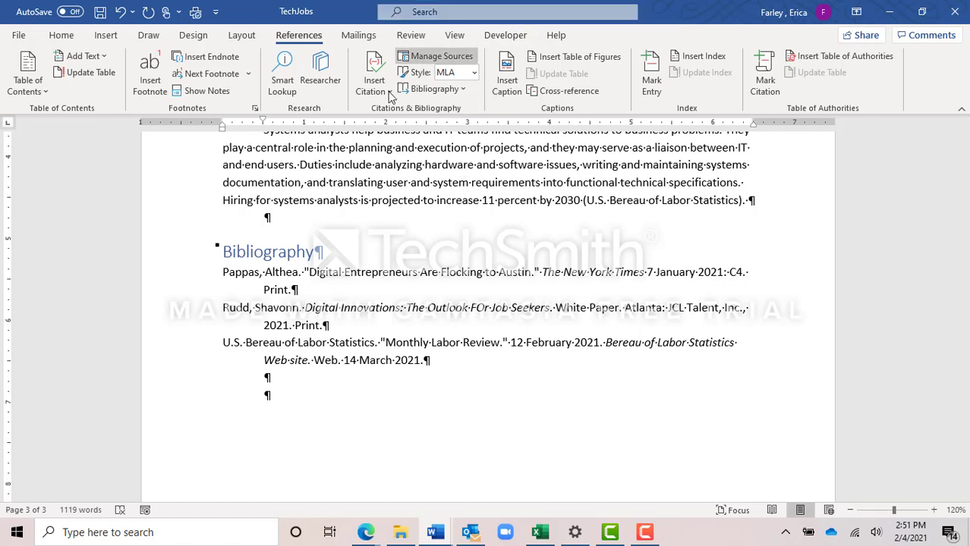
pyautogui.doubleClick(340, 149)
pyautogui.click(340, 151)
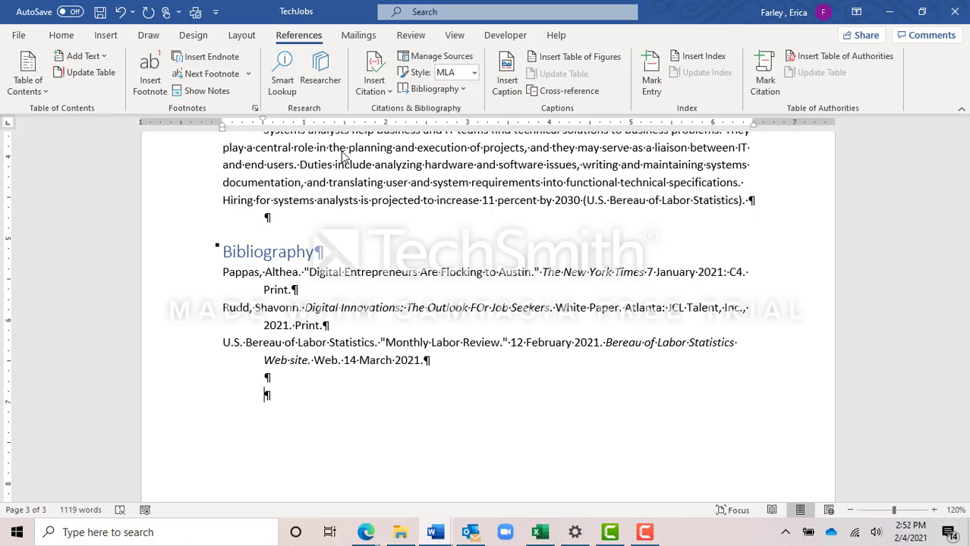
# Step: Enter the student's first name at the left margin of the last line below the bibliography and save the document
pyautogui.press('Return')
pyautogui.press('BackSpace')
pyautogui.press('BackSpace')
pyautogui.write('Erica')
pyautogui.click(101, 11)
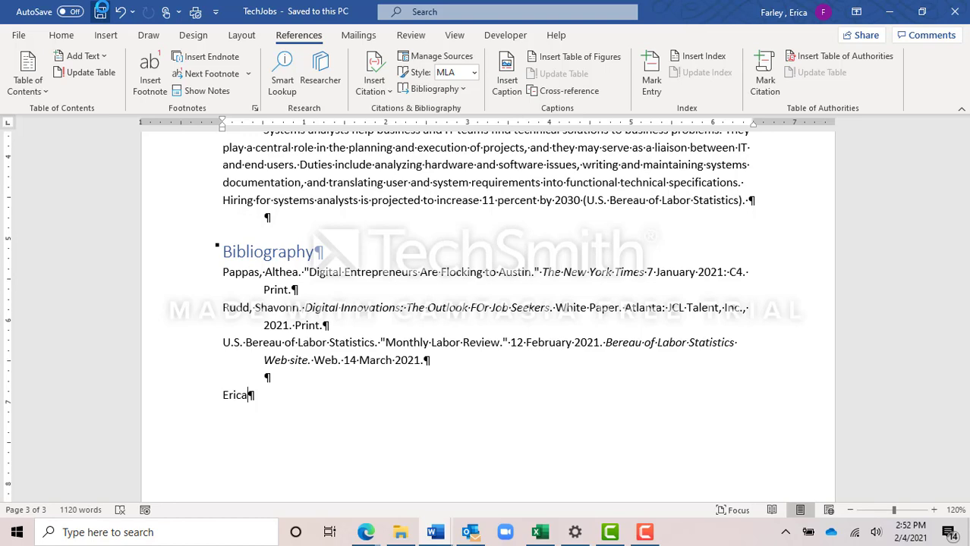
# Step: Return to the start of the document and switch the markup display to All Markup
pyautogui.hotkey('ctrl', 'Home')
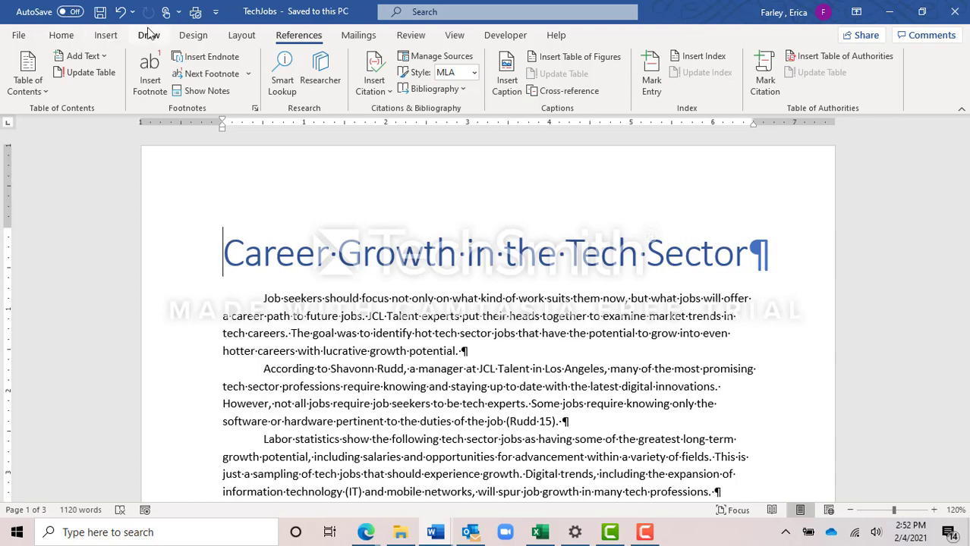
pyautogui.click(411, 35)
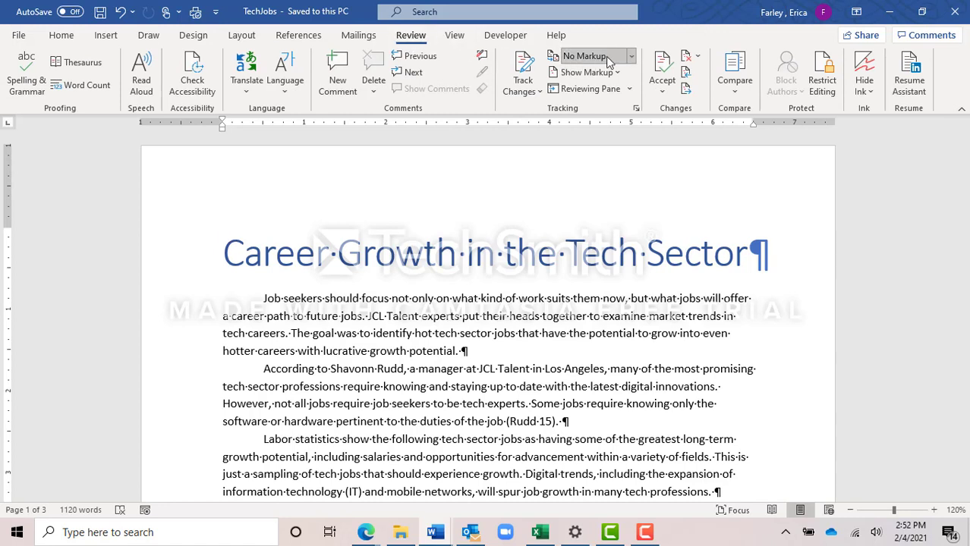
pyautogui.click(632, 59)
pyautogui.click(616, 90)
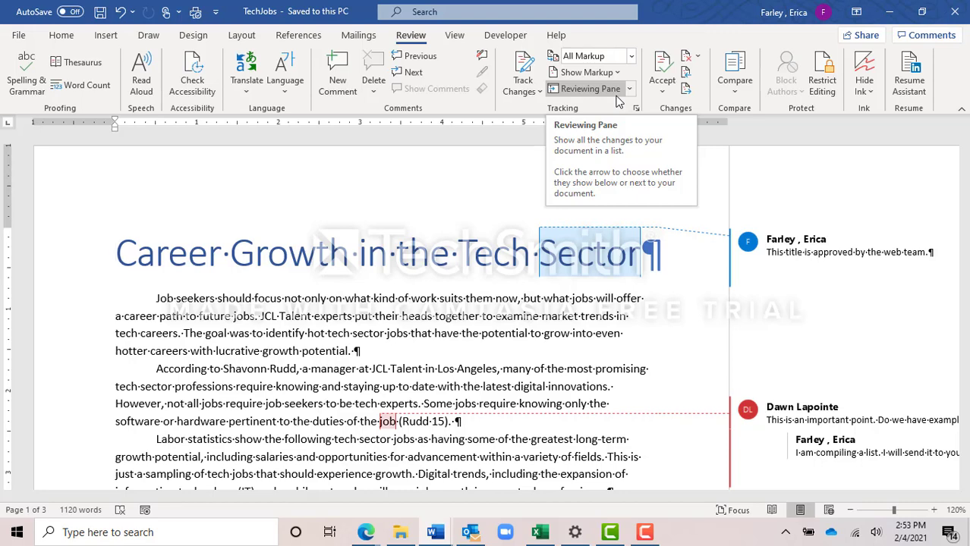
# Step: Save a copy of the document as TechJobs Inspected in the Spring 2021 CS 103 - completed assignments folder
pyautogui.click(19, 36)
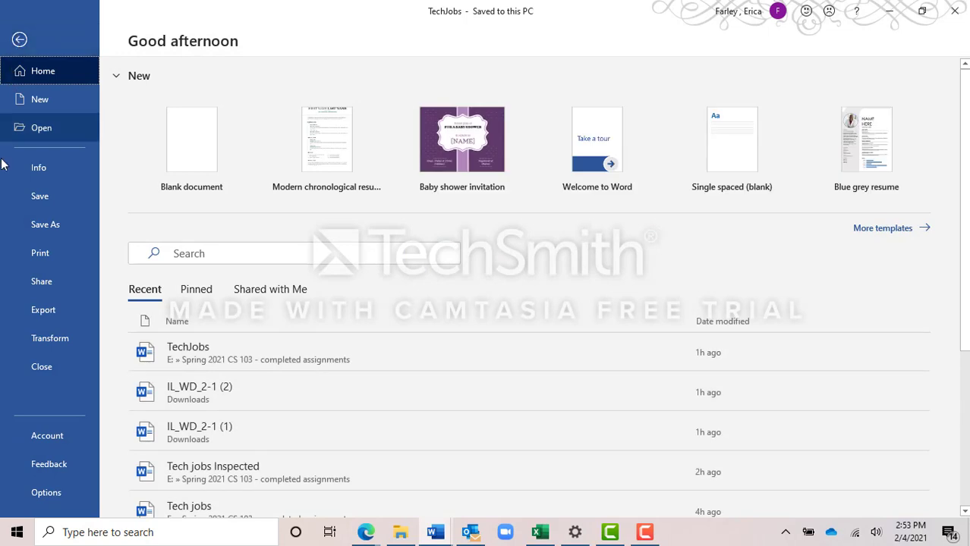
pyautogui.click(58, 226)
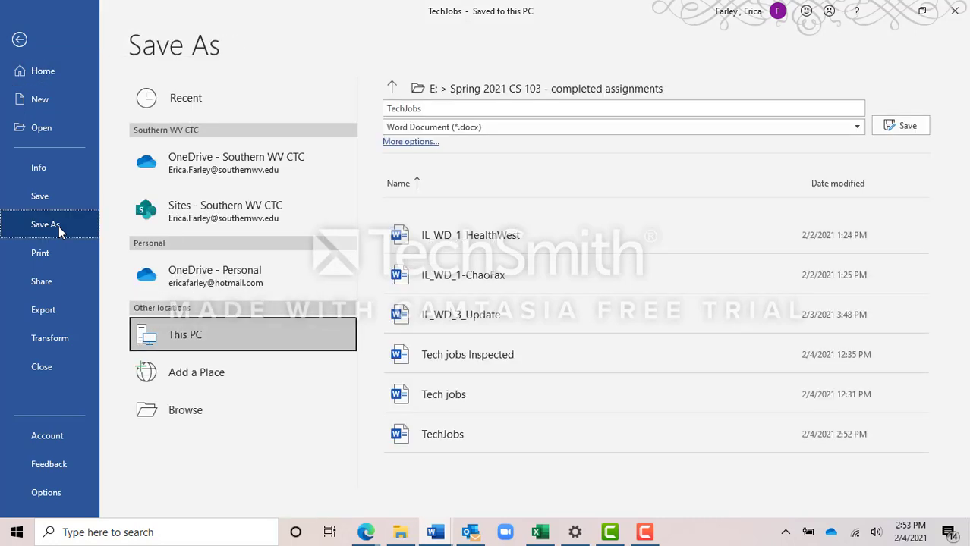
pyautogui.click(475, 110)
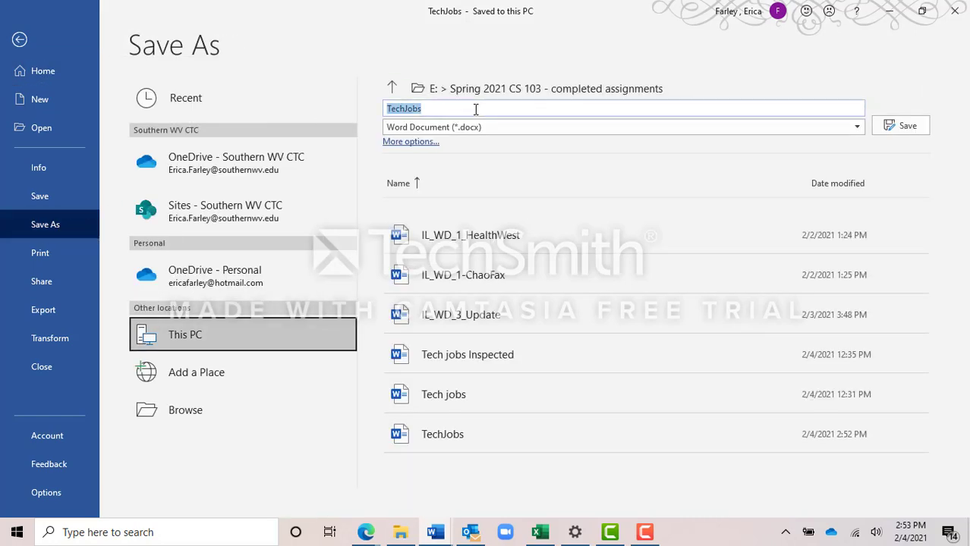
pyautogui.click(475, 109)
pyautogui.write('I')
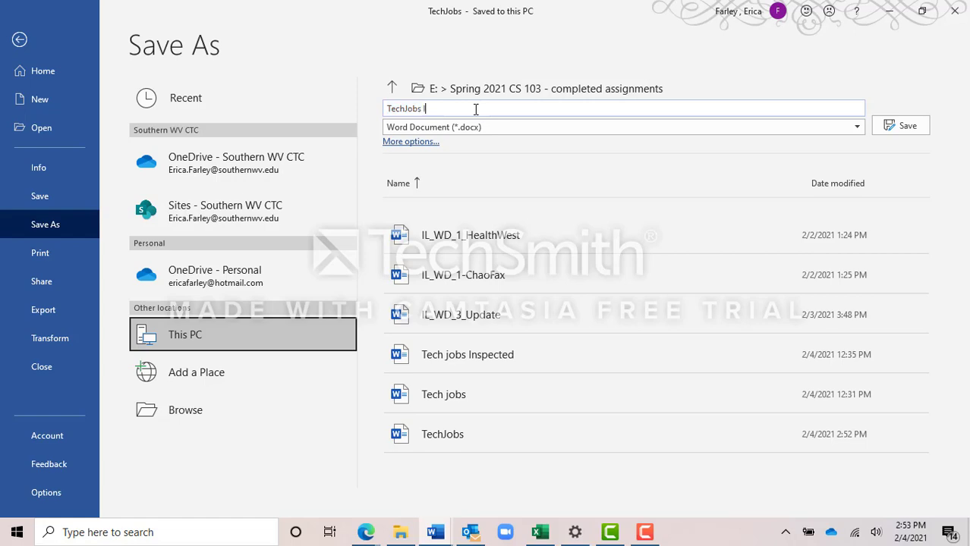
pyautogui.write('nspected')
pyautogui.press('Return')
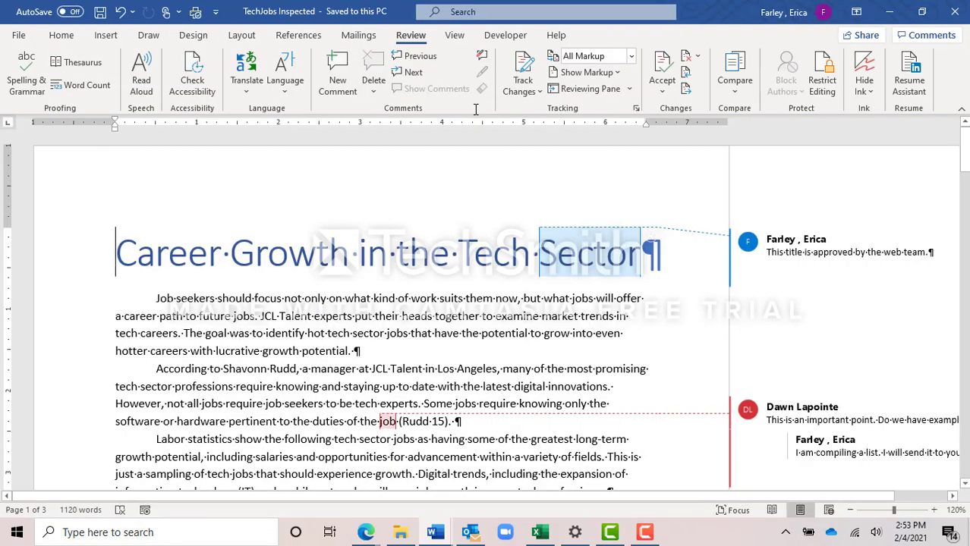
# Step: Show all properties in the information view of TechJobs Inspected and review them
pyautogui.click(13, 37)
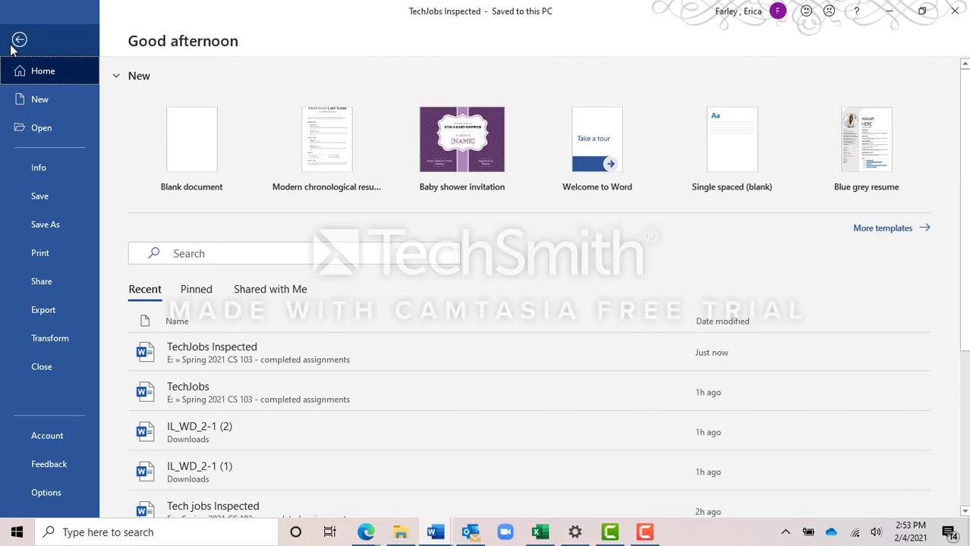
pyautogui.click(44, 175)
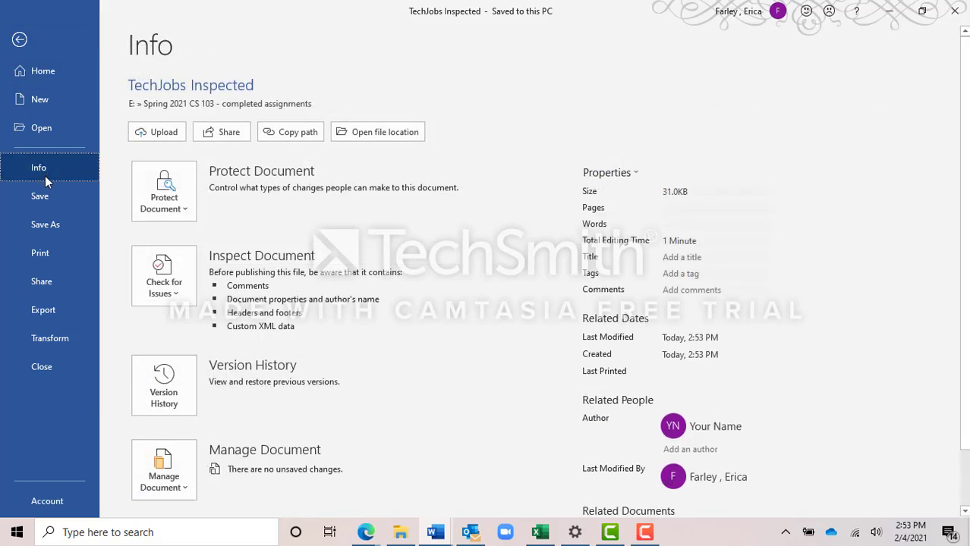
pyautogui.scroll(-2, 700, 414)
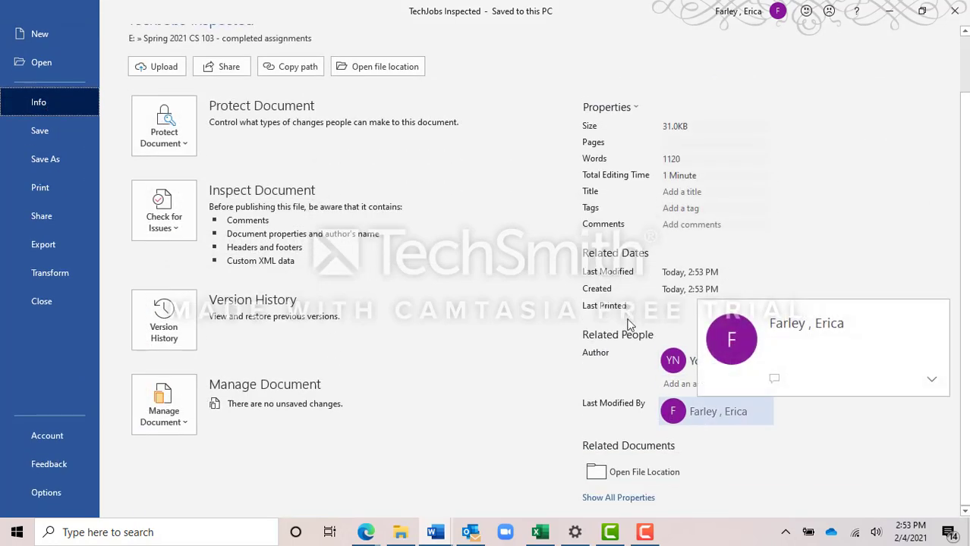
pyautogui.click(614, 497)
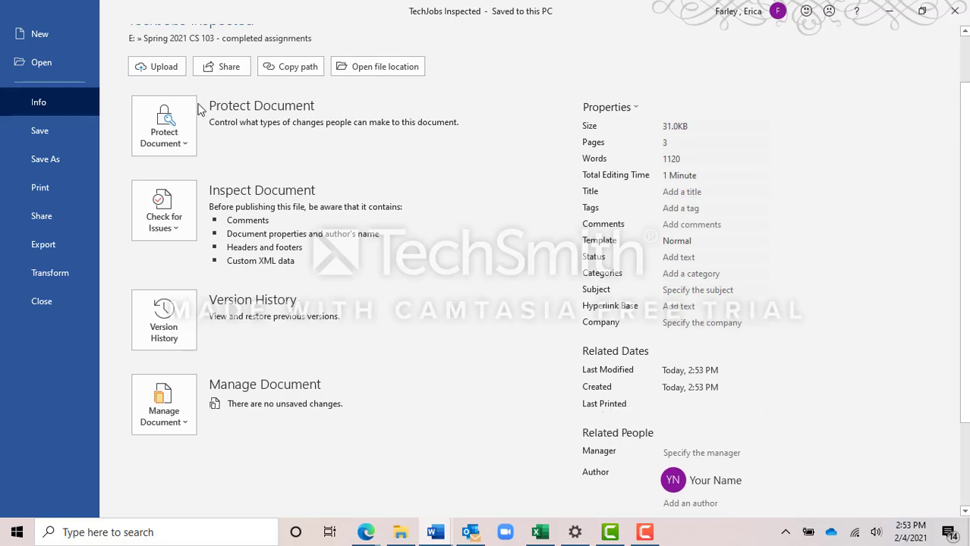
# Step: Run the Document Inspector on TechJobs Inspected with all content checks selected
pyautogui.click(176, 225)
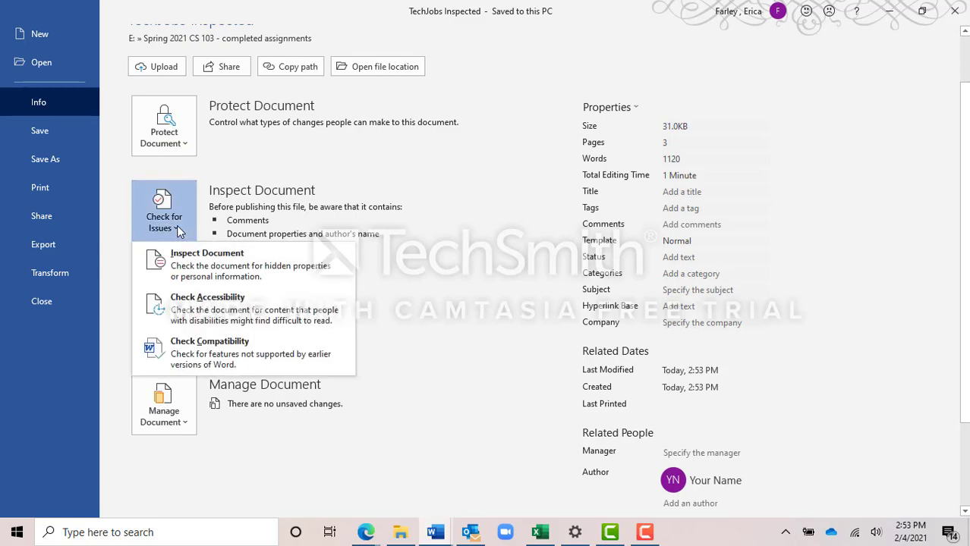
pyautogui.click(199, 266)
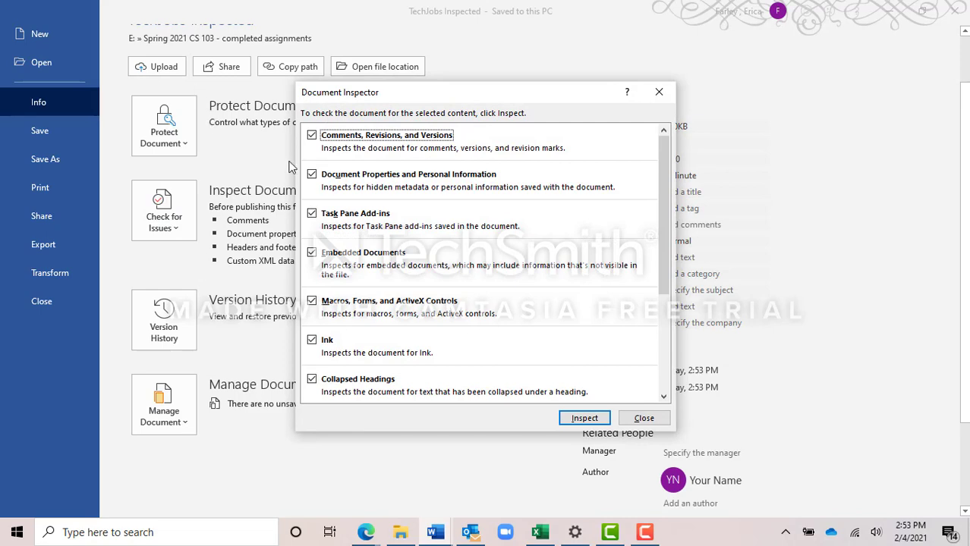
pyautogui.scroll(-3, 323, 296)
pyautogui.scroll(-1, 323, 297)
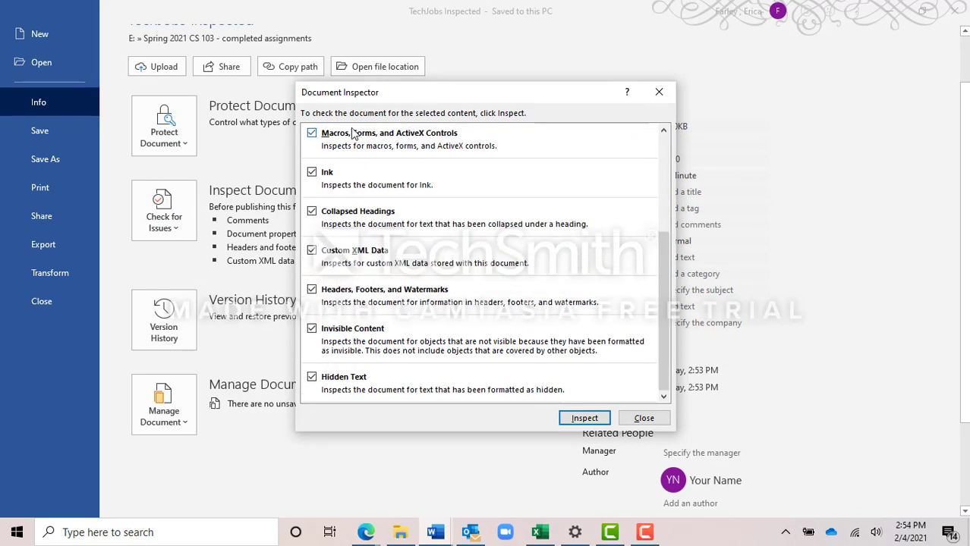
pyautogui.click(561, 418)
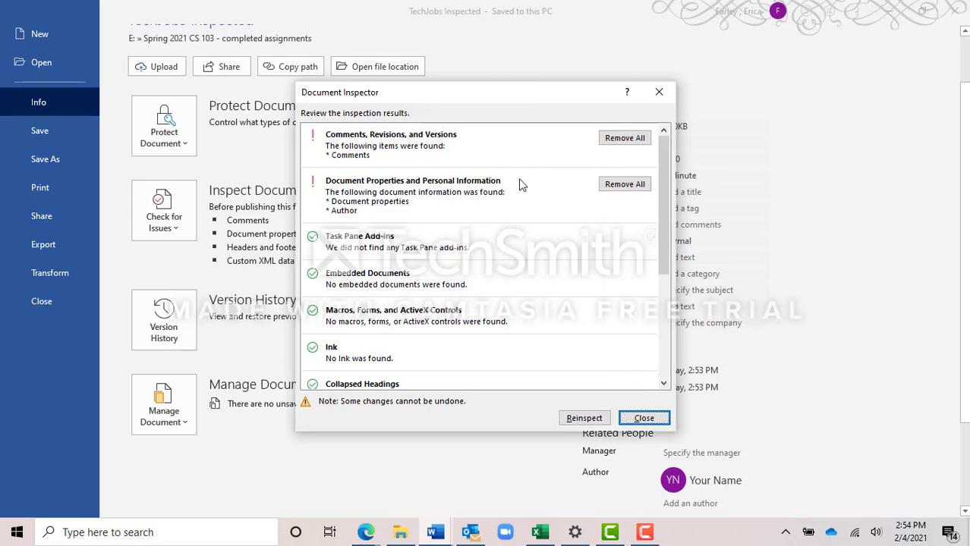
# Step: Remove all comments, revisions and versions plus document properties and personal information from TechJobs Inspected, and save the document
pyautogui.click(623, 140)
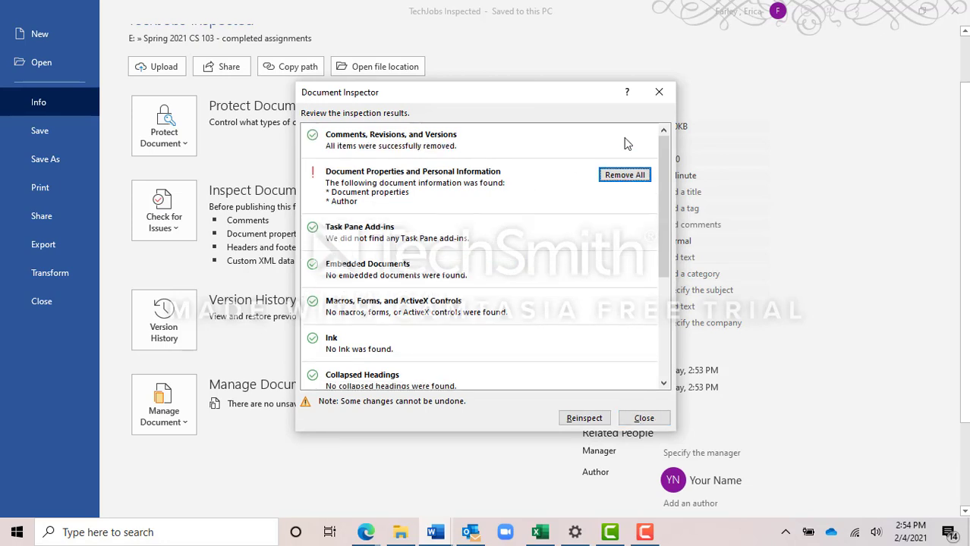
pyautogui.click(622, 175)
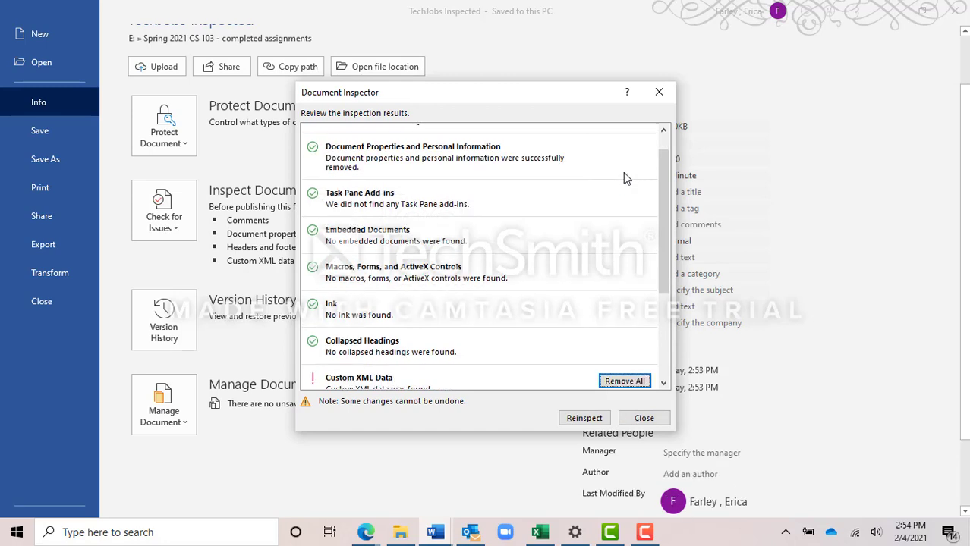
pyautogui.click(643, 418)
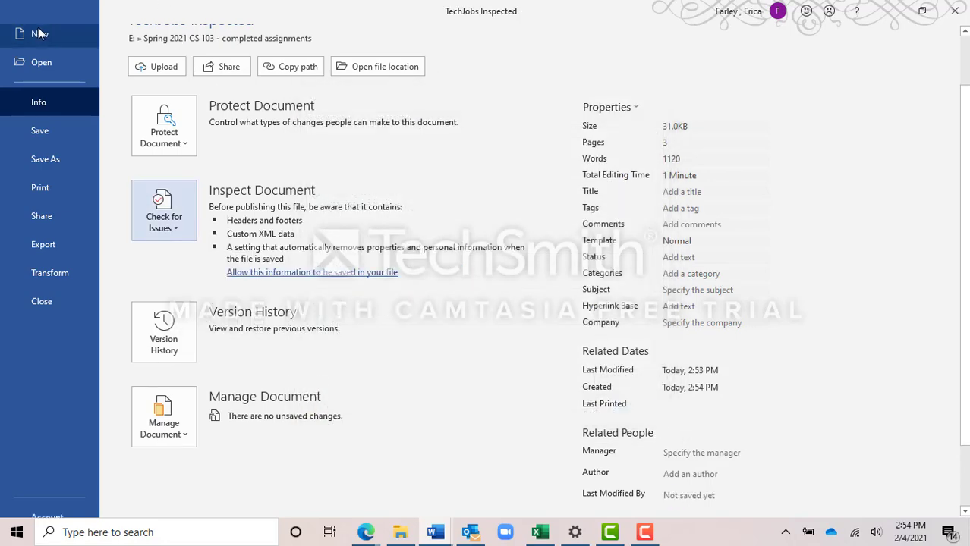
pyautogui.scroll(2, 21, 11)
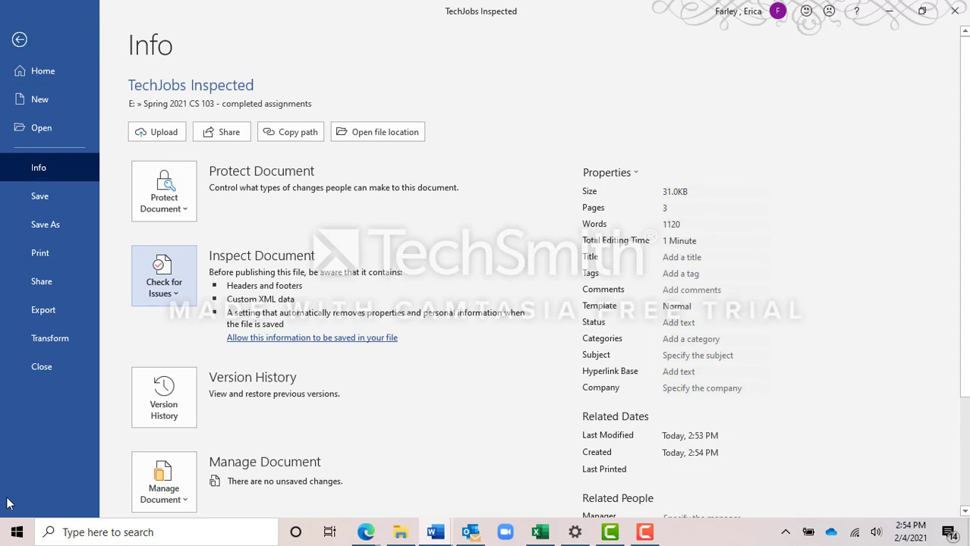
pyautogui.click(19, 41)
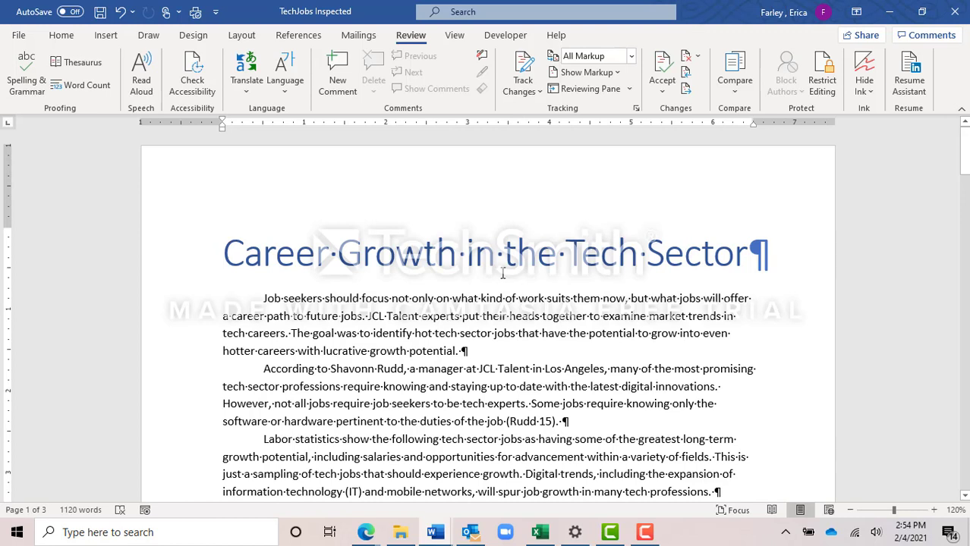
pyautogui.click(100, 12)
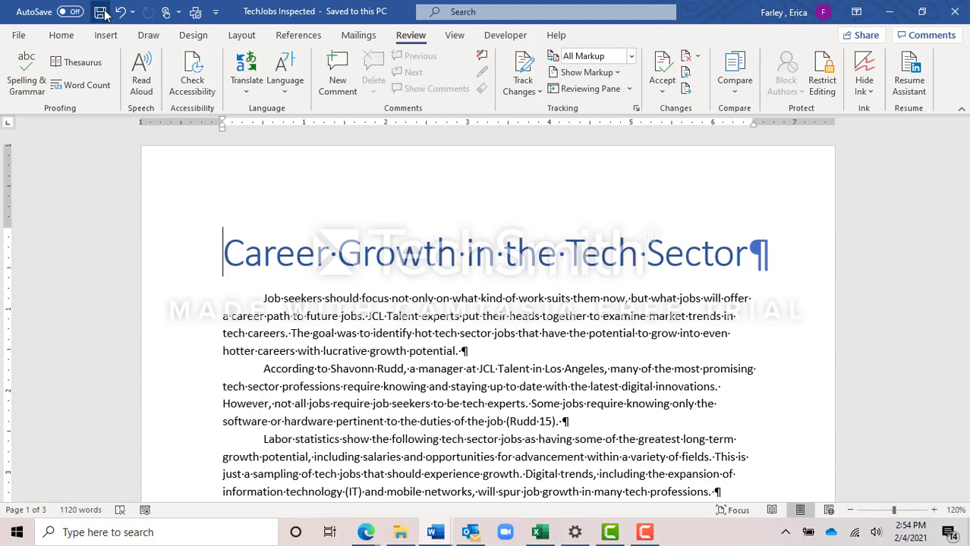